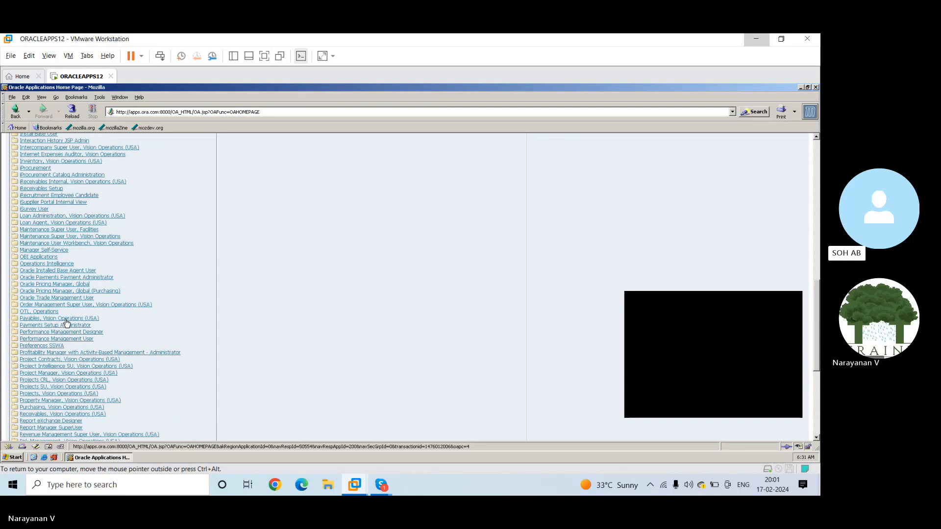
Switch to the Payables, Vision Operations (USA) responsibility and try to open the Invoice Batches entry form
click(66, 319)
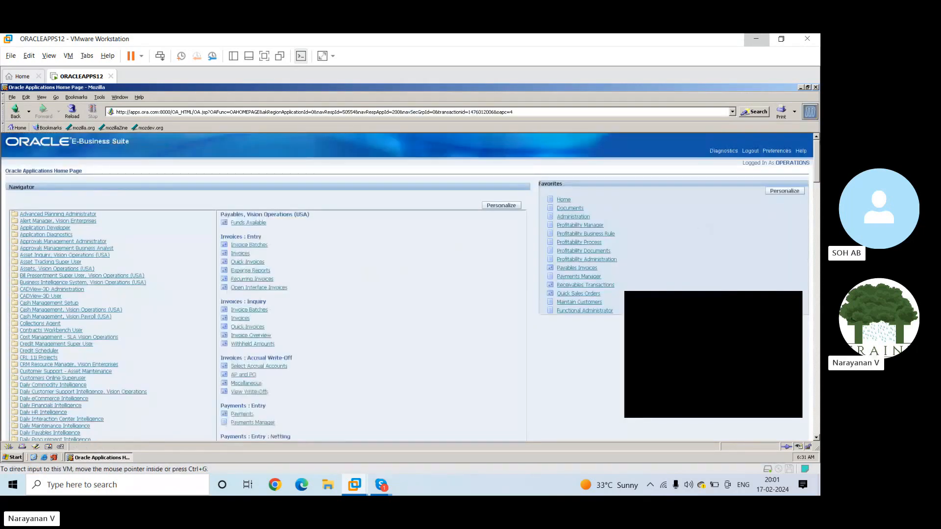
scroll(817, 155, down, 1)
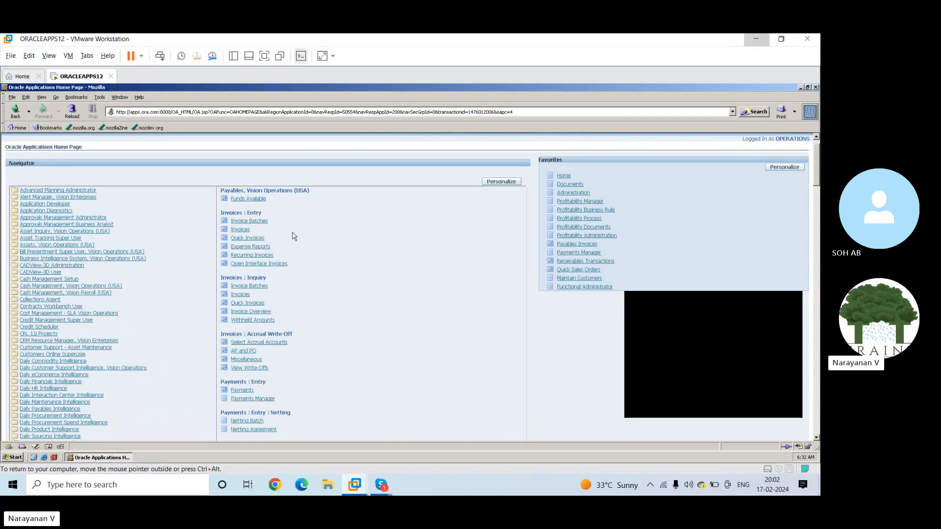
click(250, 221)
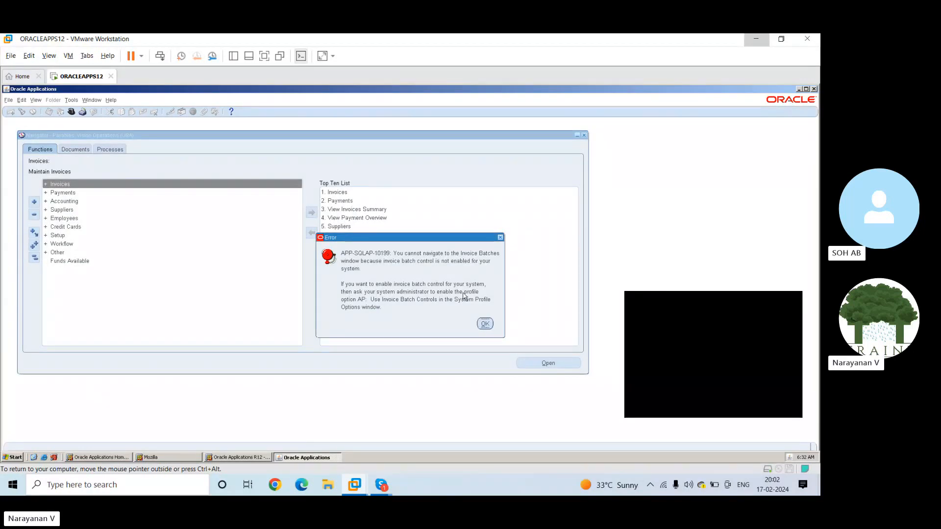
click(485, 324)
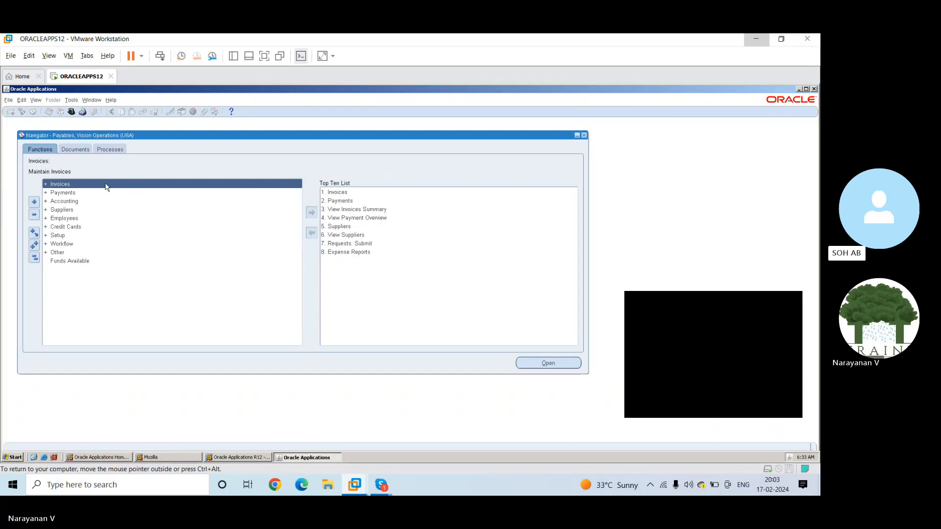
Under the Invoices Entry functions, retry Invoice Batches, and open the Invoices form in a maximized window
double_click(64, 186)
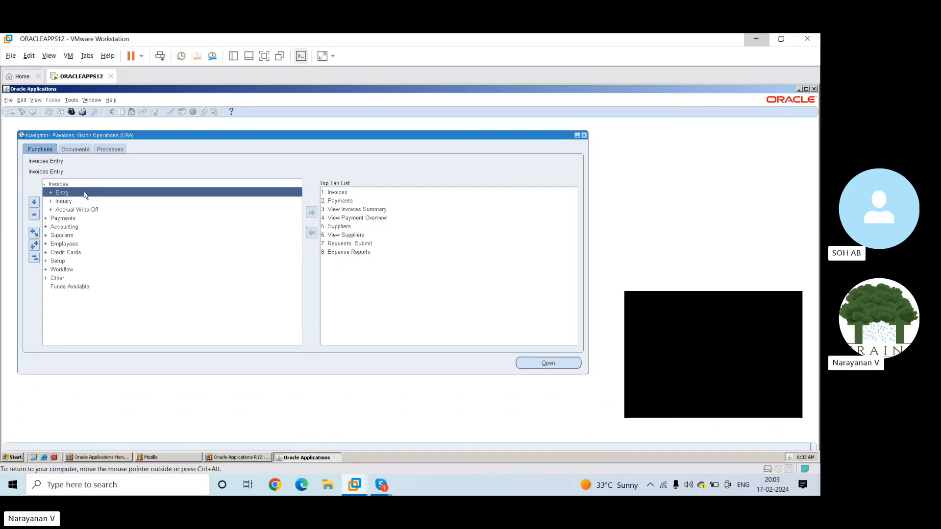
double_click(84, 194)
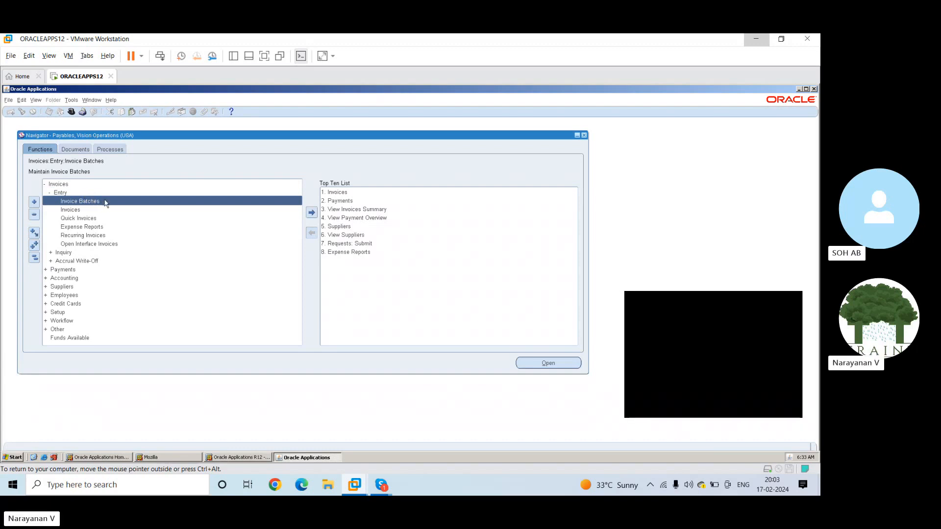
double_click(104, 201)
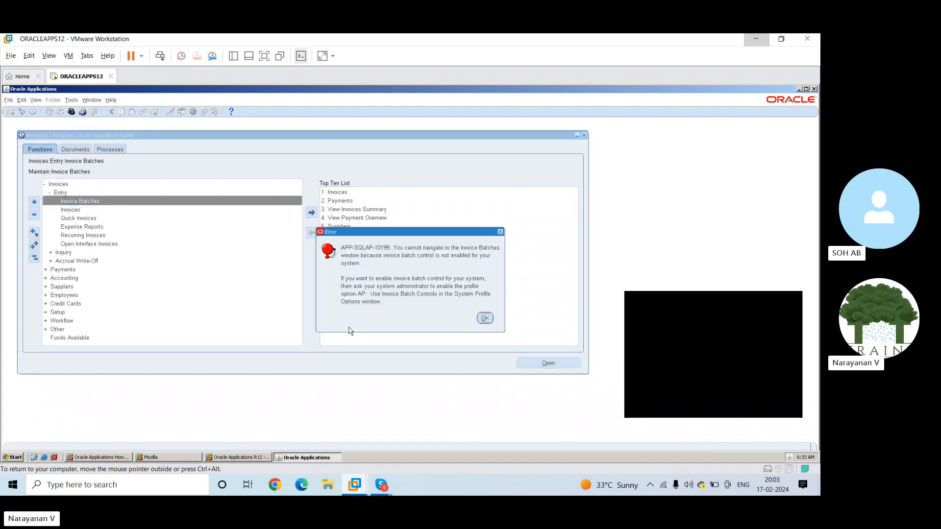
click(482, 317)
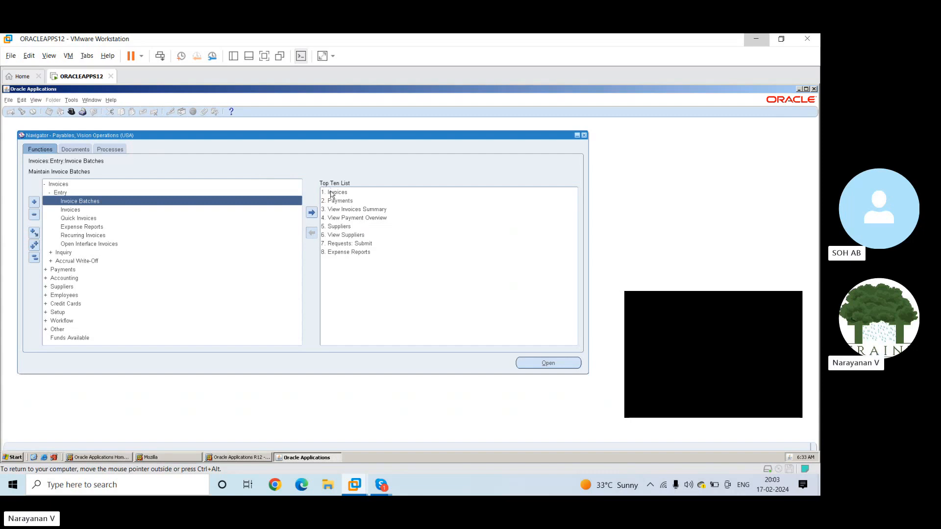
double_click(75, 210)
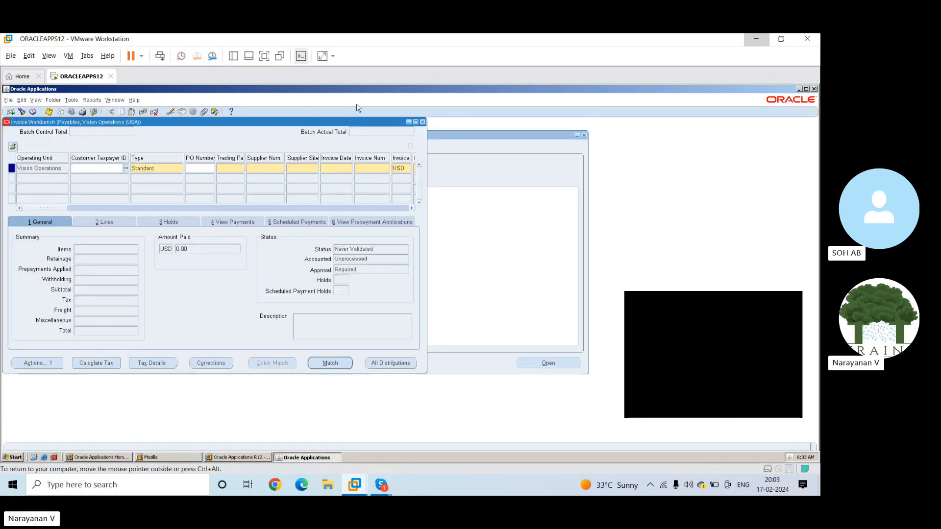
click(415, 122)
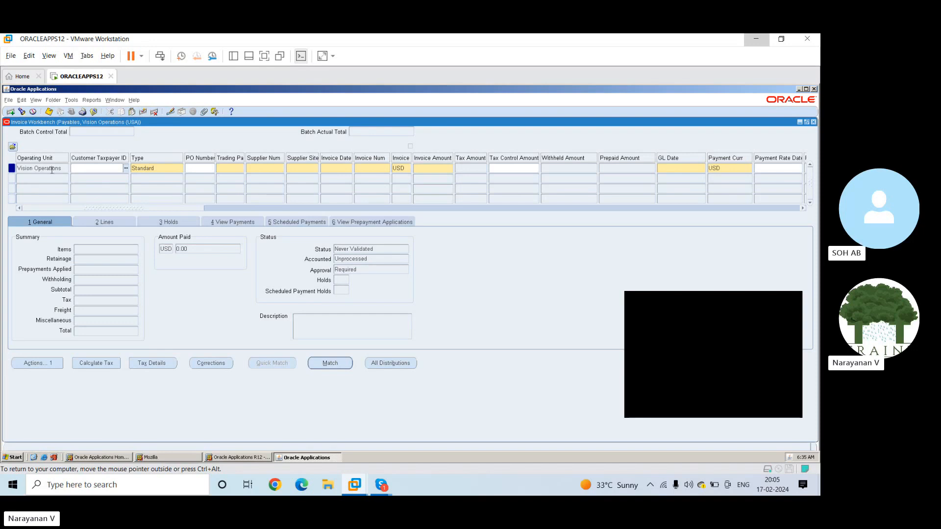
Fill the invoice's customer taxpayer ID with the Vision Operations registration and set the invoice type to Standard
click(127, 169)
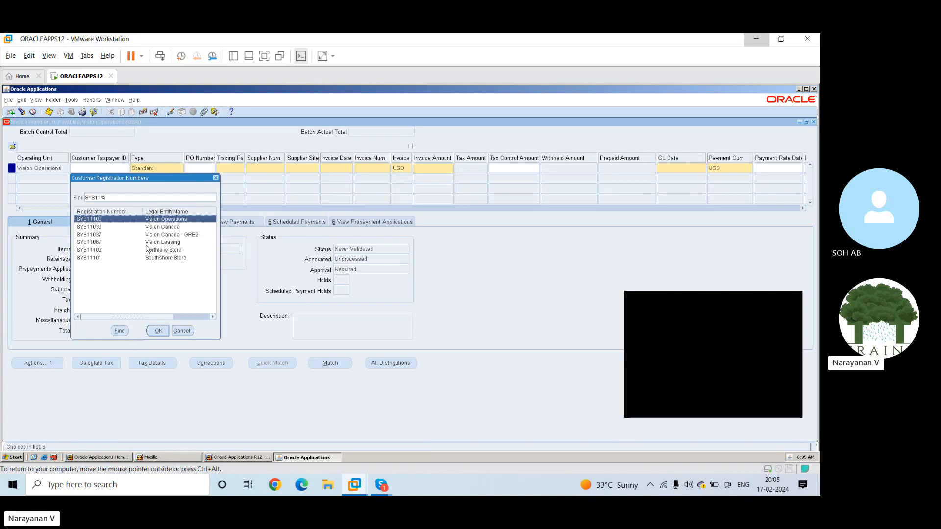
click(158, 330)
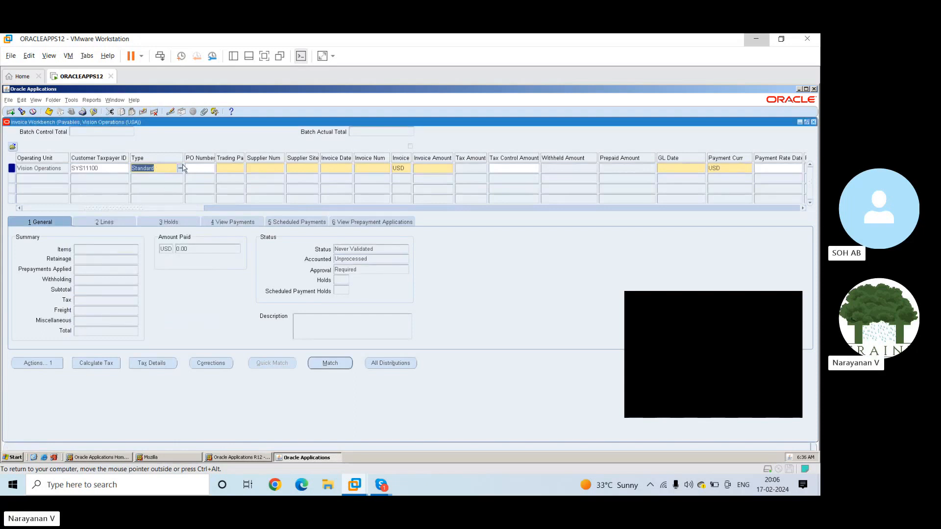
click(181, 169)
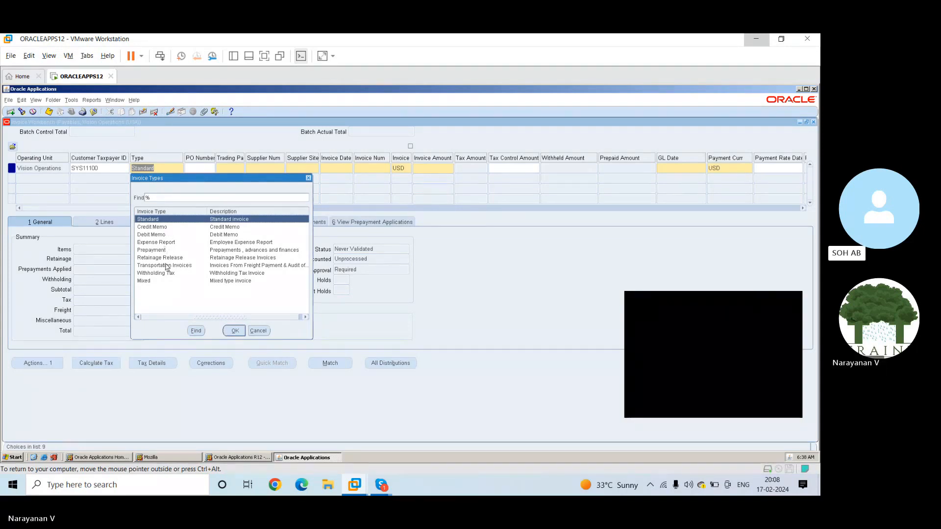
click(234, 330)
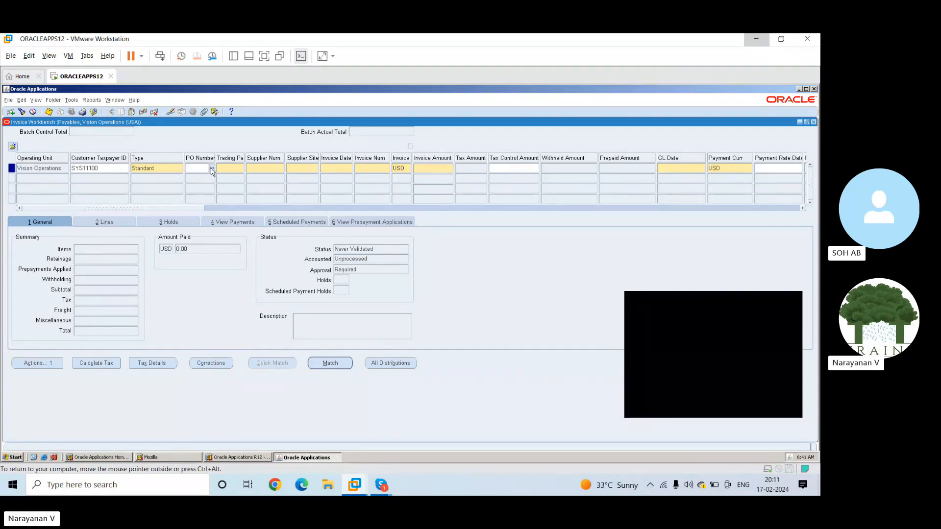
Enter the purchase order number on the invoice row and widen the Trading Partner and Supplier Site Name columns
click(212, 169)
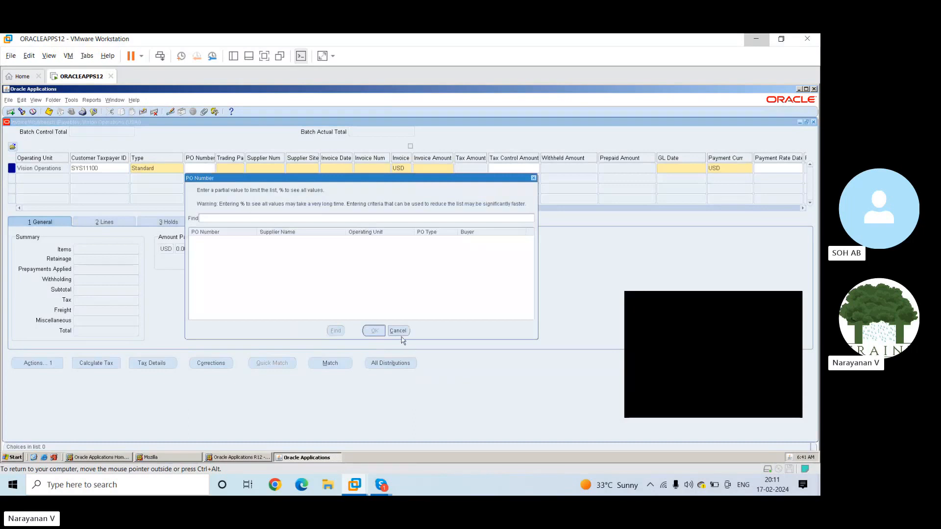
click(397, 331)
text(1234)
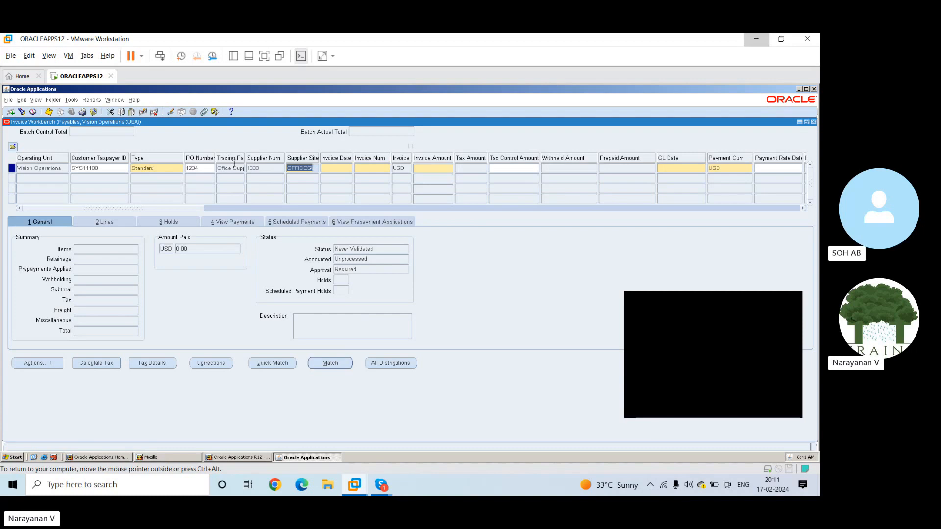
drag(243, 158, 257, 160)
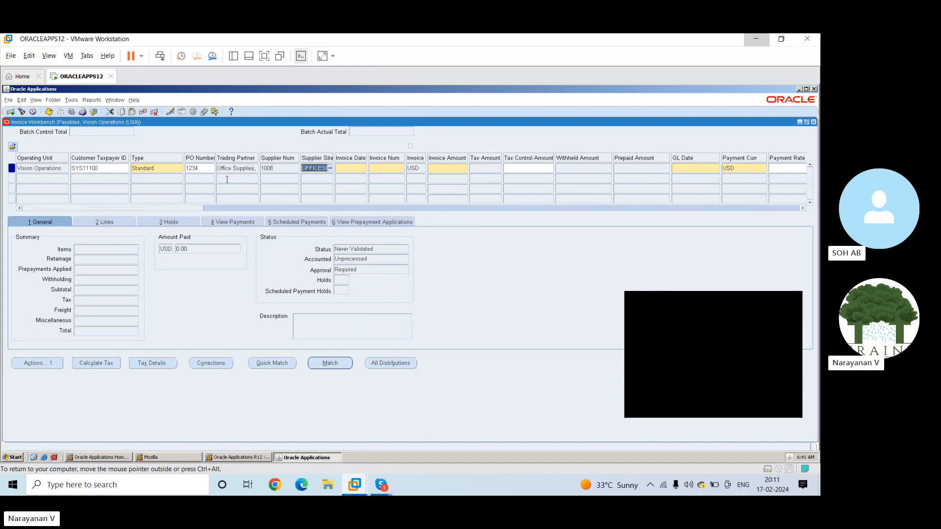
click(276, 168)
drag(334, 157, 356, 157)
Try to enter 17-09-2024 as the invoice date
click(365, 168)
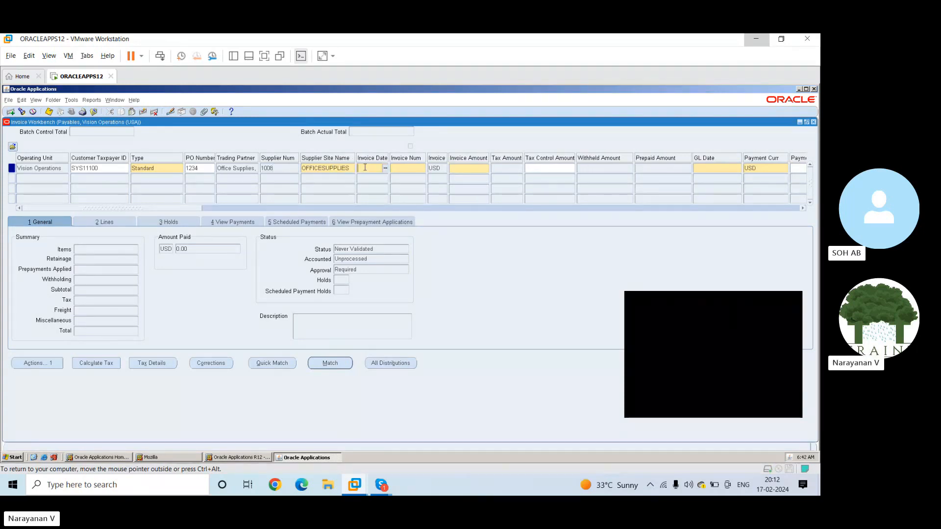
text(17)
text(-09)
text(-2024)
key(Tab)
key(BackSpace)
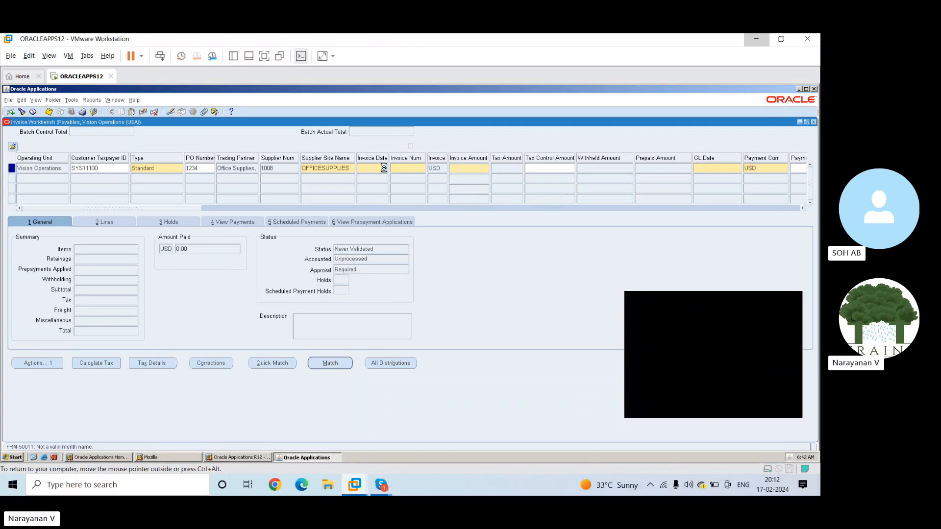
Set the invoice date to 15-FEB-2024 using the calendar and accept the accounting period caution
click(385, 169)
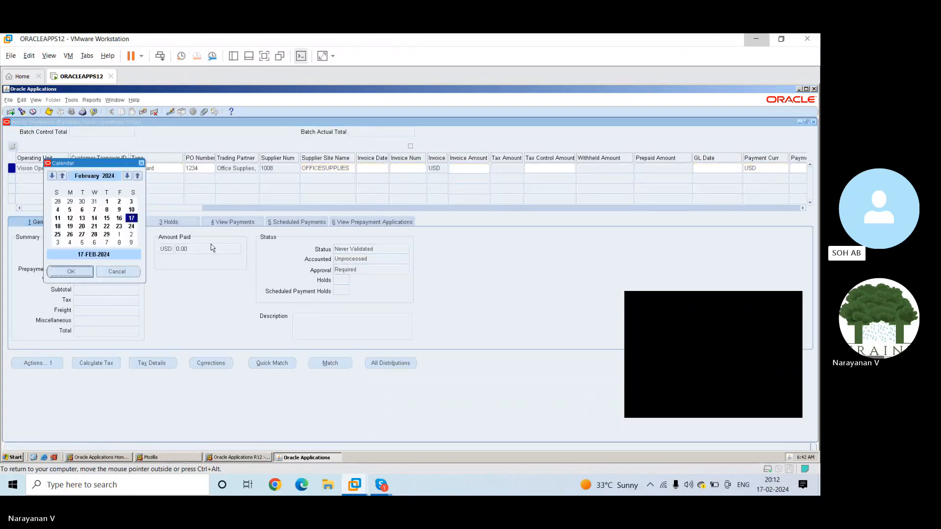
click(106, 219)
click(81, 271)
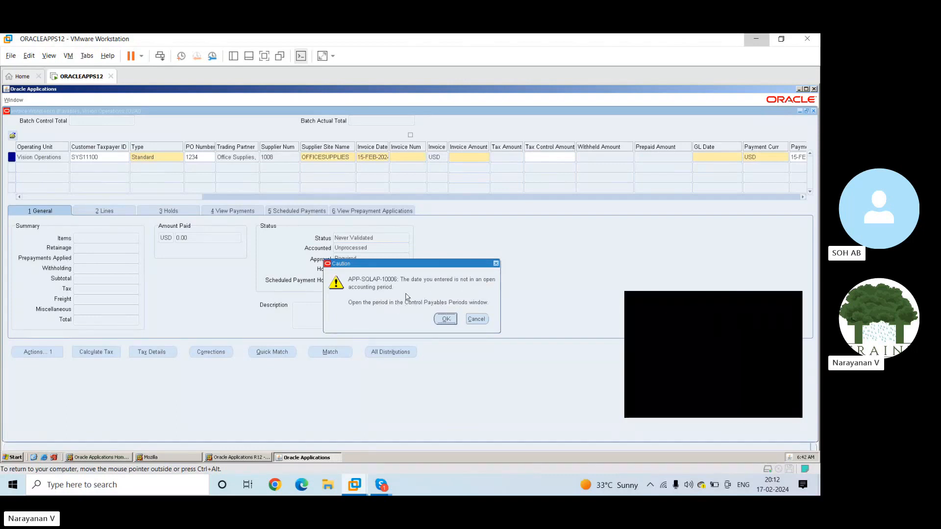
click(445, 320)
click(369, 168)
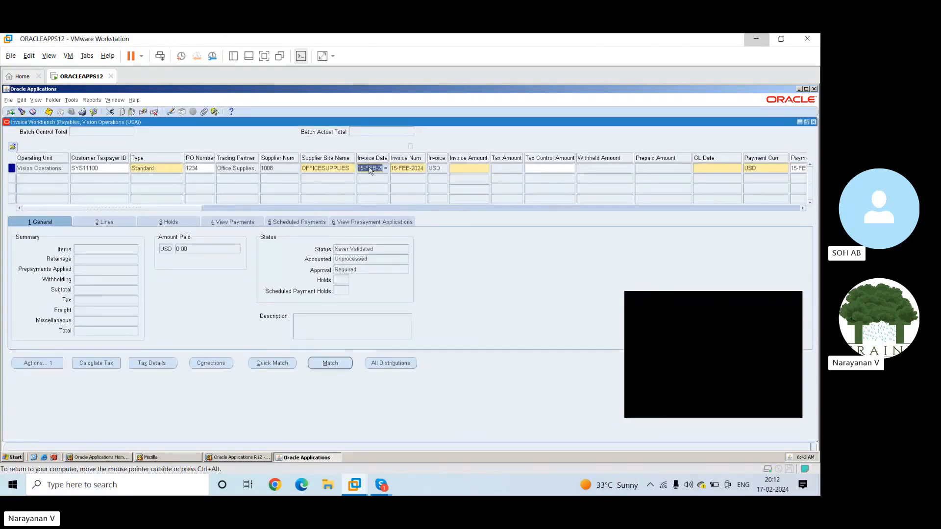
Set the invoice number to 12345 and the invoice amount to 1000
click(393, 172)
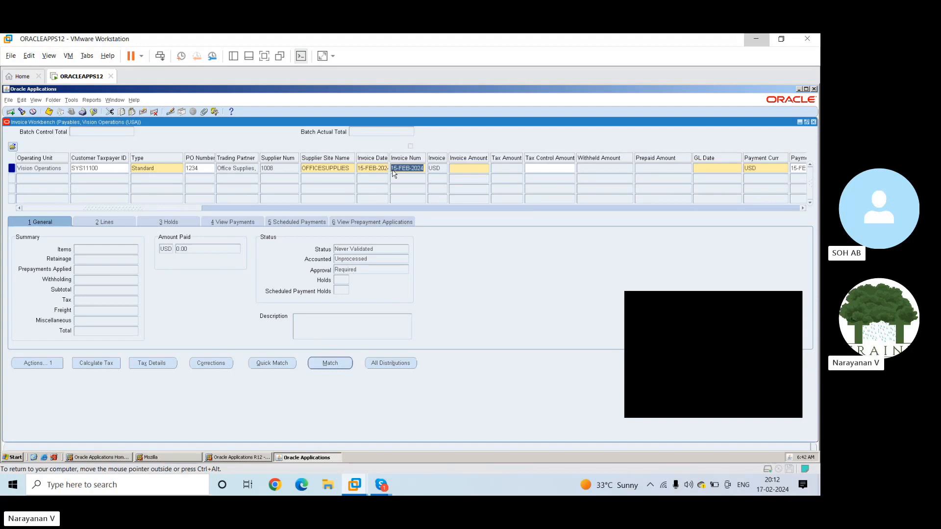
text(12345)
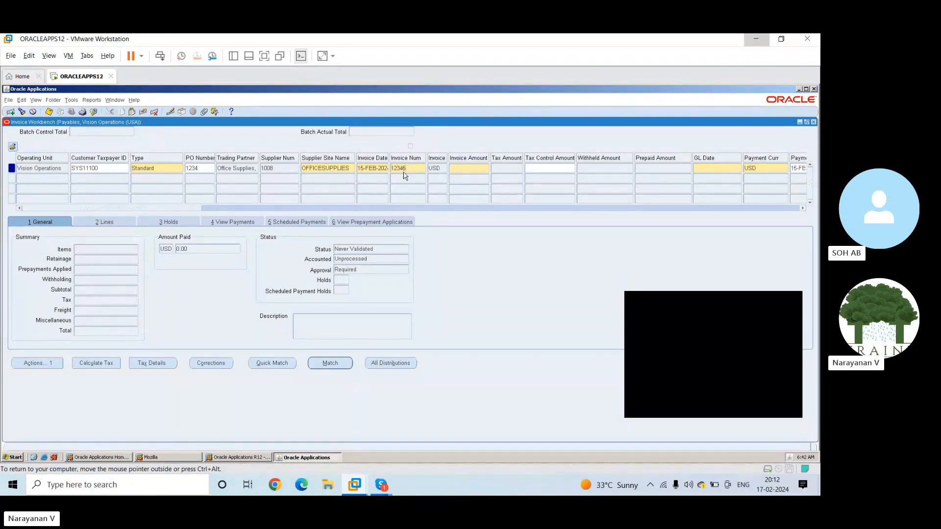
key(Tab)
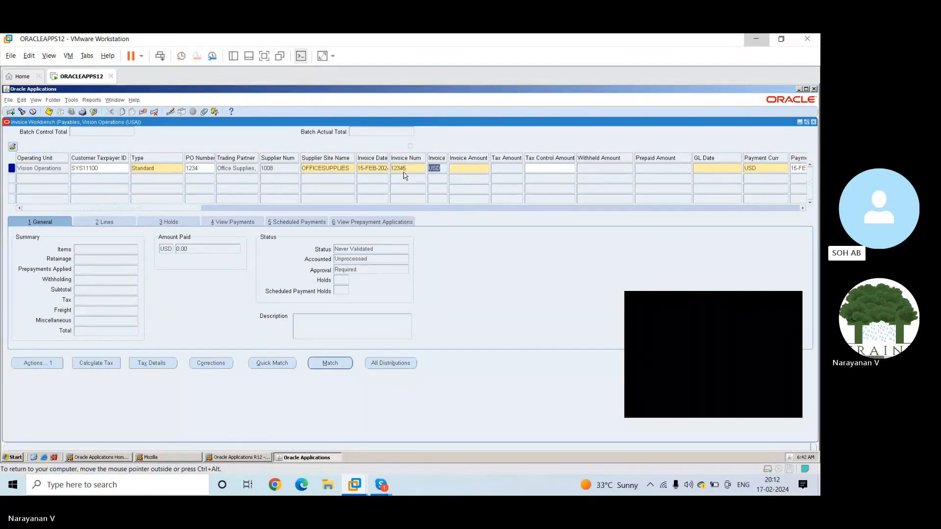
click(457, 170)
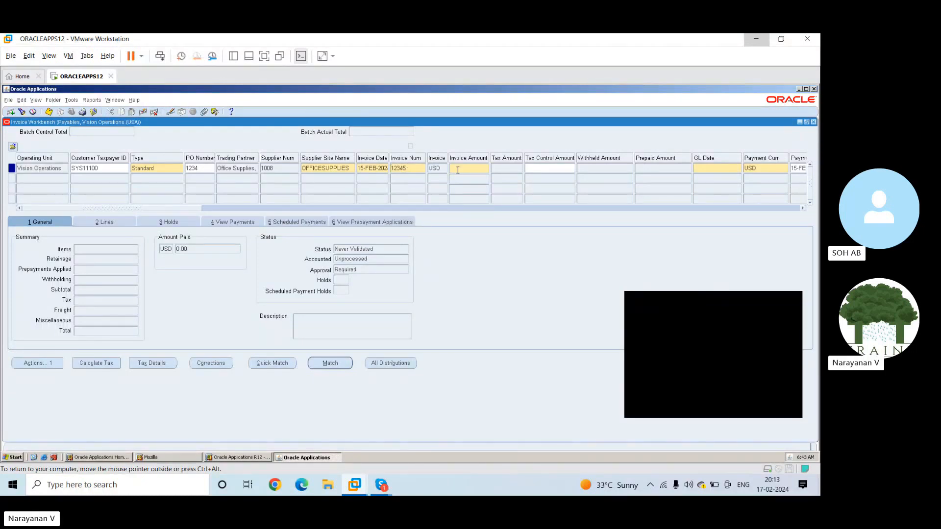
text(1000)
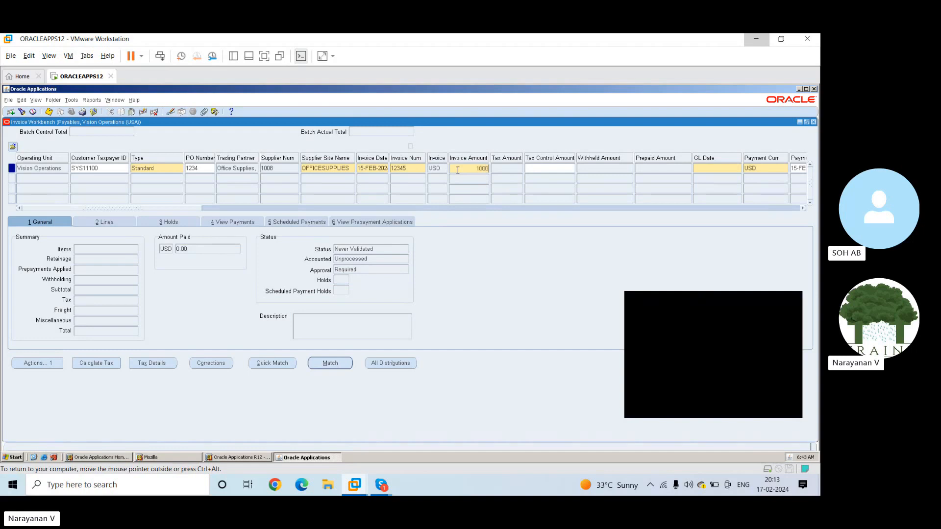
key(Tab)
Try to set the invoice's GL date to 31-JAN-2024 using the calendar
click(715, 168)
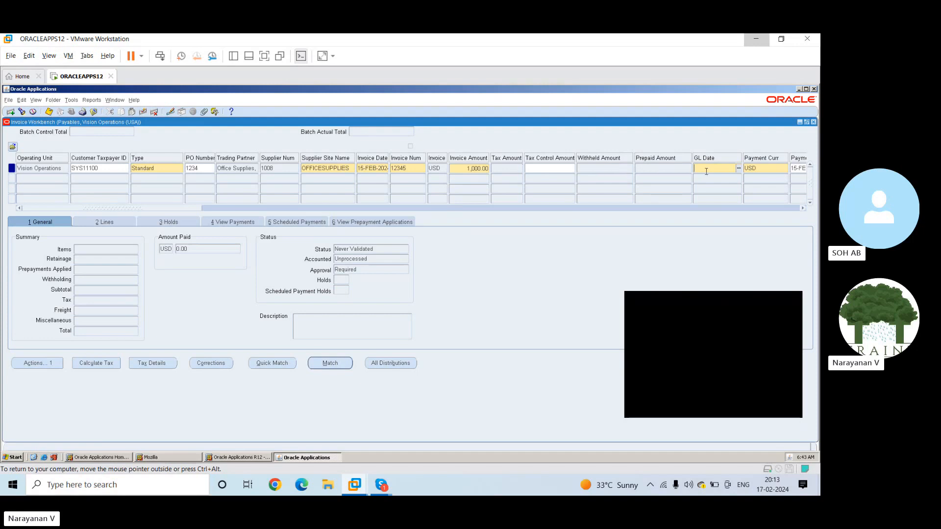
click(738, 168)
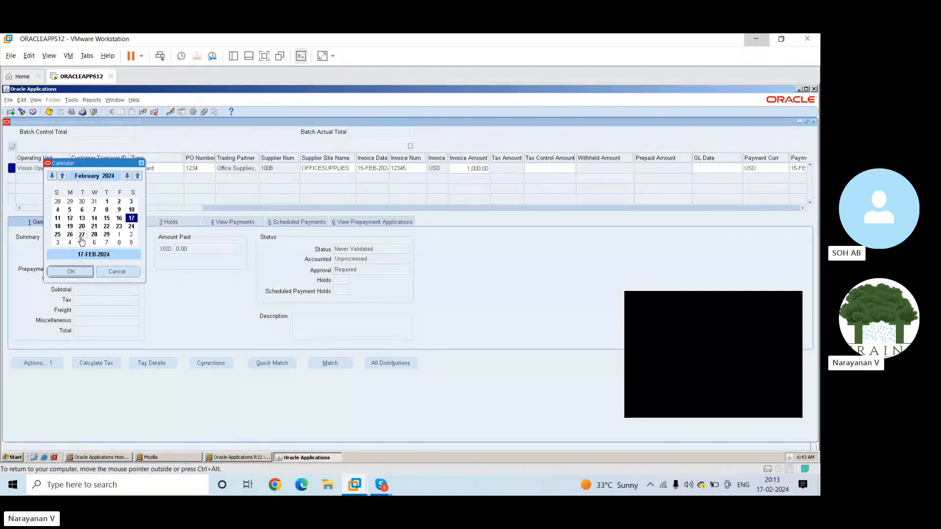
click(94, 202)
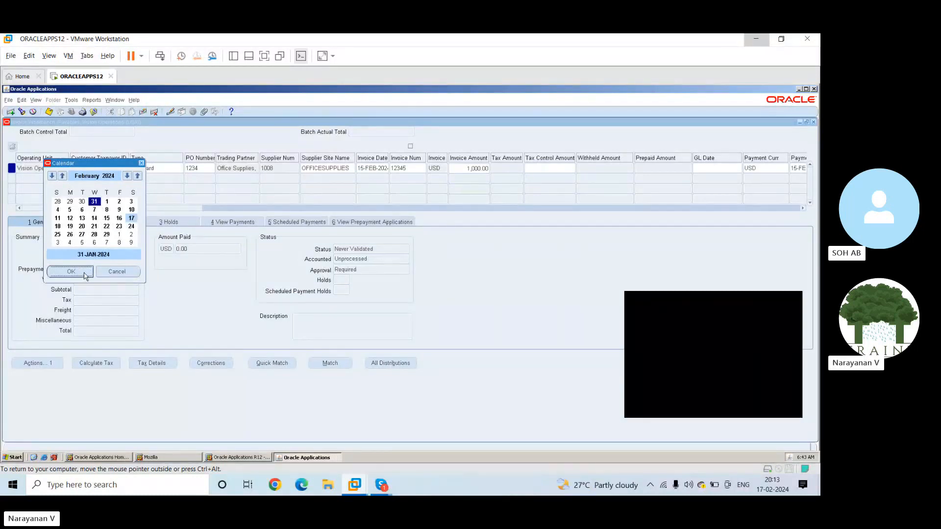
click(83, 272)
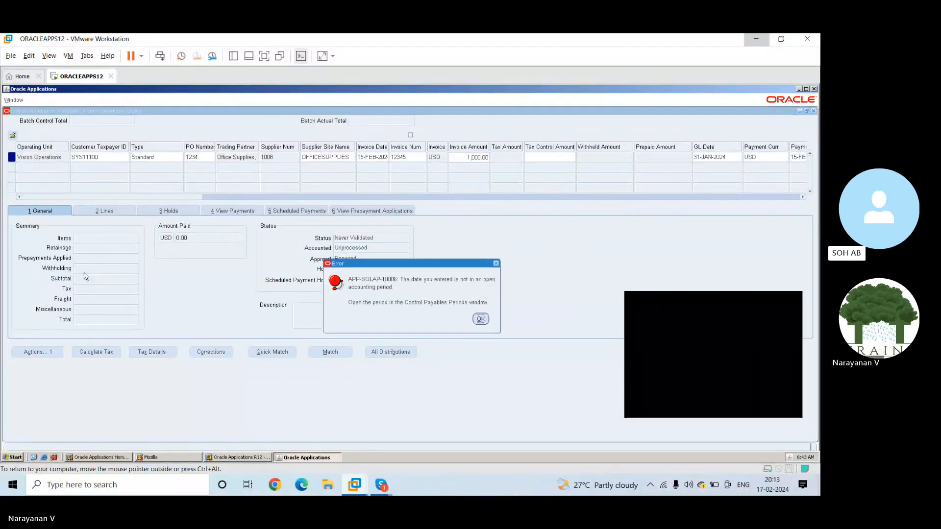
click(480, 320)
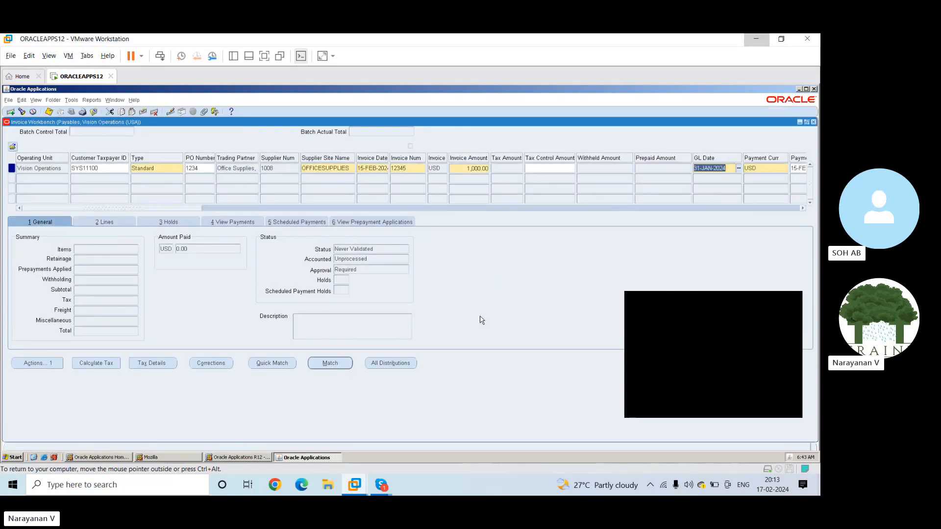
key(Tab)
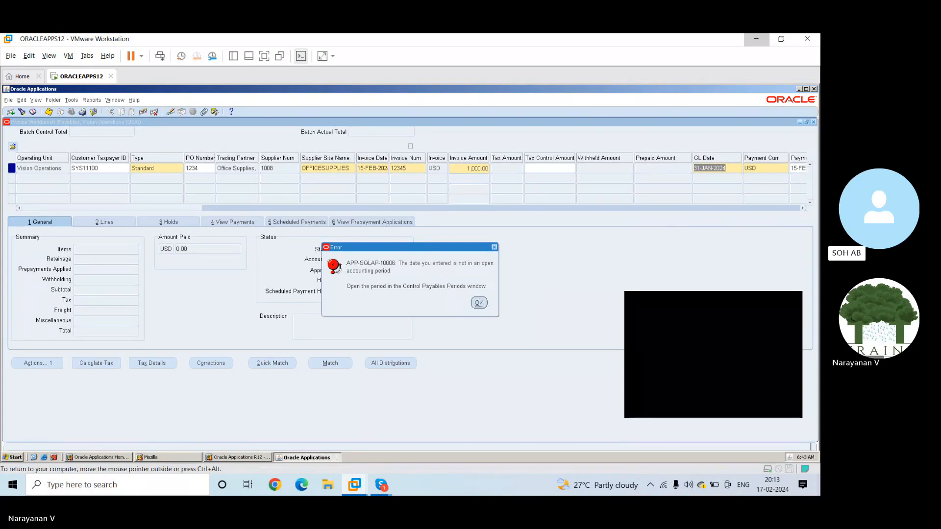
key(Return)
Change the year of the GL date so it reads 31-JAN-2023 and proceed to the following fields
key(Right)
key(BackSpace)
text(3)
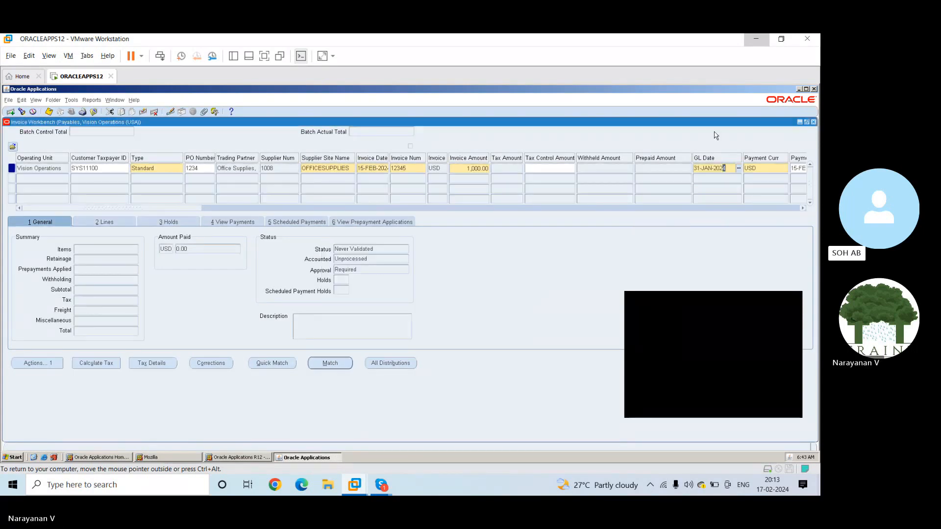
key(Tab)
key(Tab)
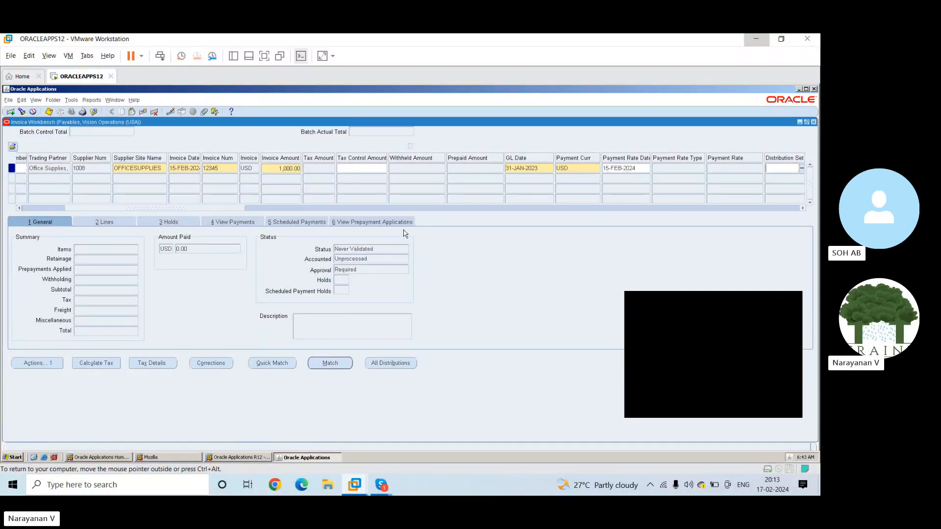
Review the invoice row's remaining columns, including the tax, payment rate, distribution set and match action fields
click(321, 170)
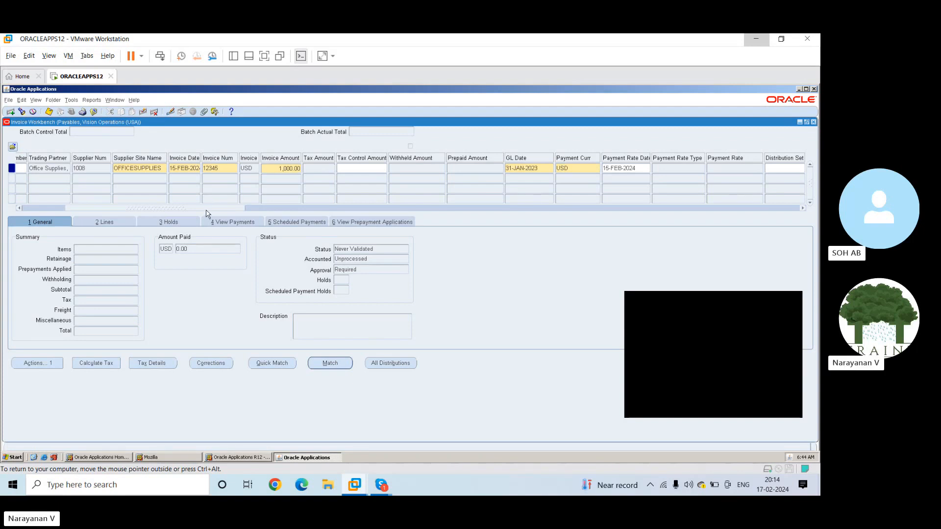
drag(206, 210, 280, 212)
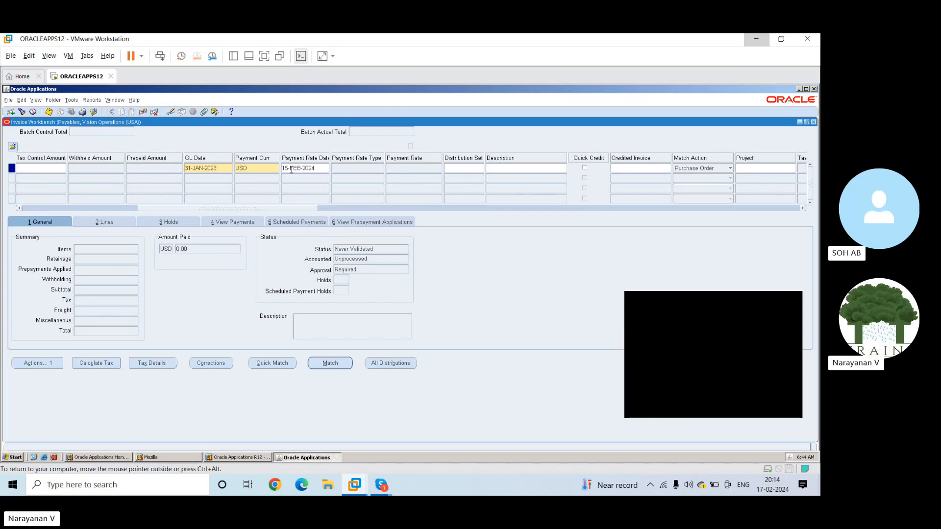
drag(219, 209, 177, 211)
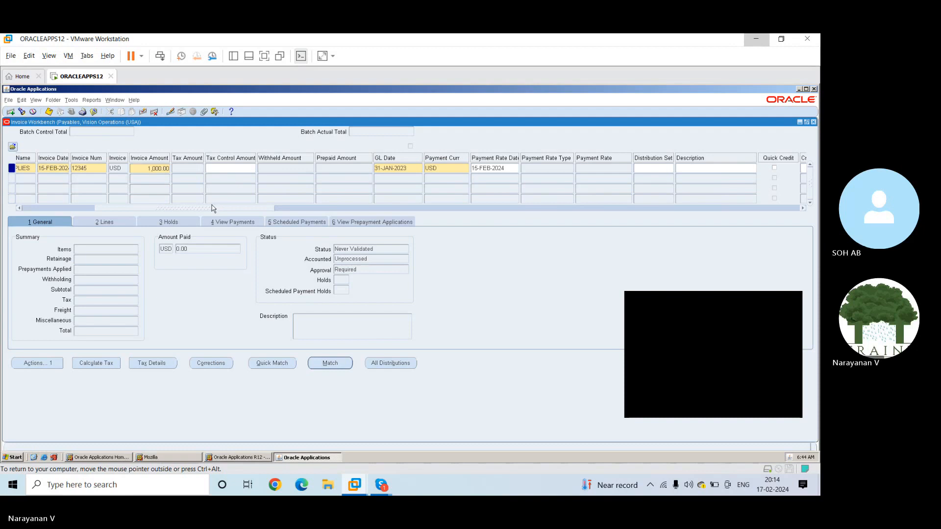
drag(251, 213, 263, 214)
drag(236, 212, 234, 211)
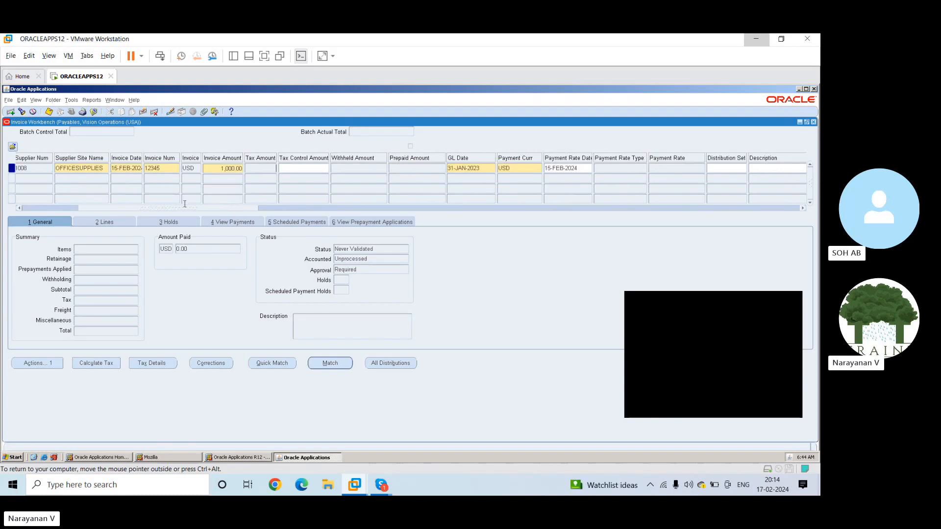
drag(186, 211, 113, 220)
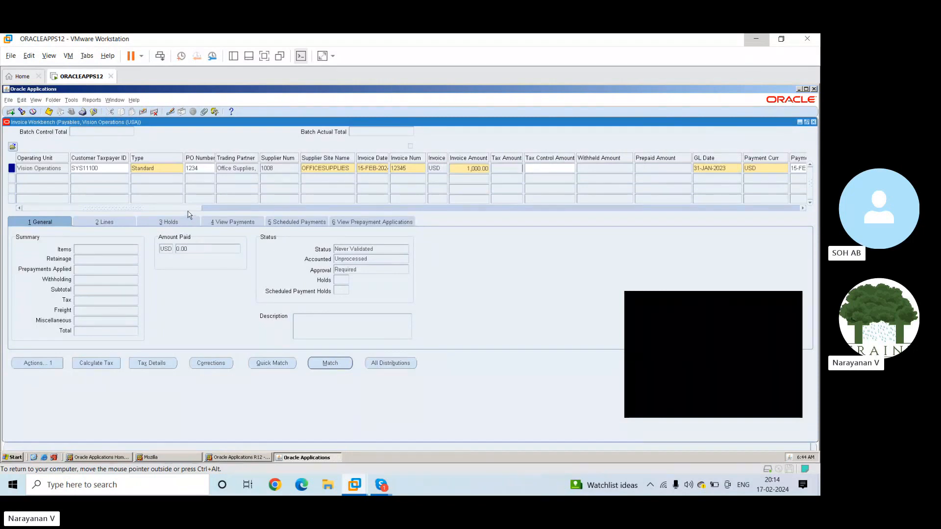
Enter Water as the invoice's description and proceed to the credited invoice field
drag(187, 209, 339, 210)
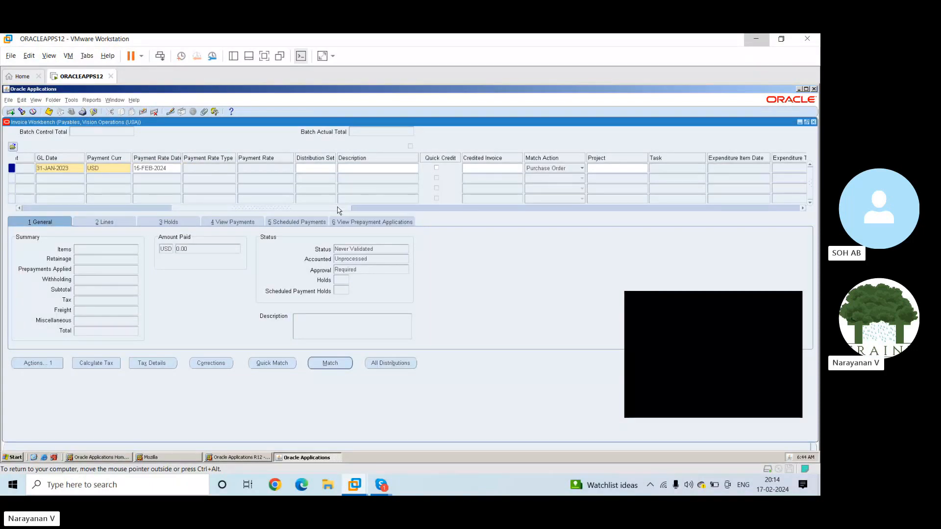
drag(339, 210, 342, 210)
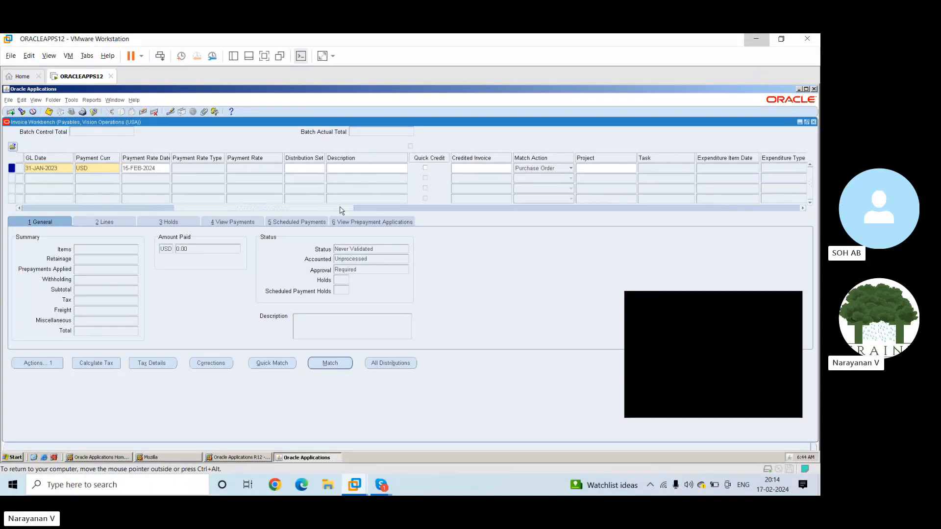
click(346, 168)
text(Test)
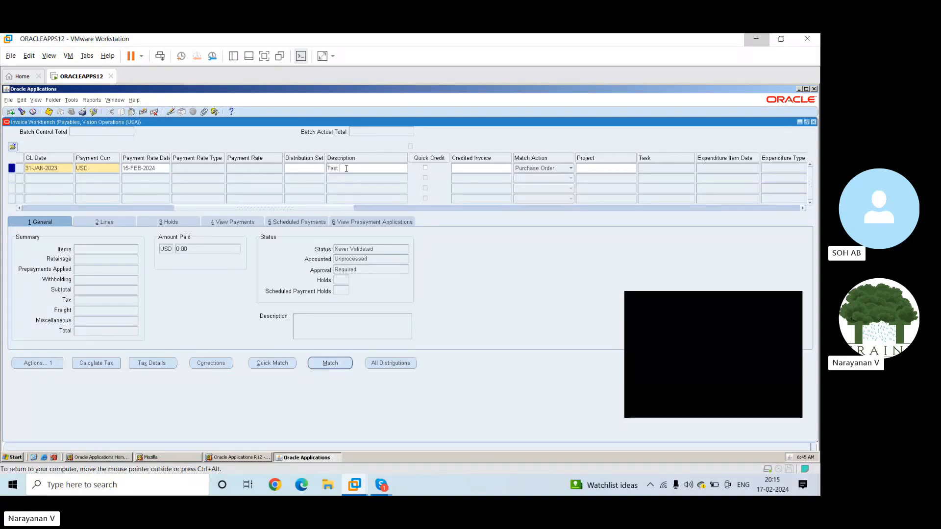
key(BackSpace)
key(BackSpace)
key(BackSpace)
key(BackSpace)
text(Water)
click(478, 166)
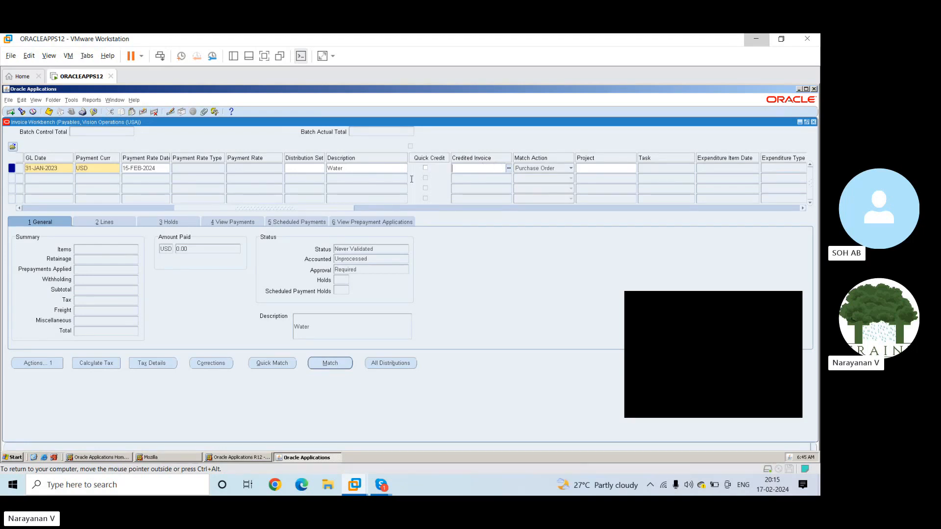
Review the invoice row's project, task, expenditure, exchange rate and payment terms columns
drag(344, 210, 385, 213)
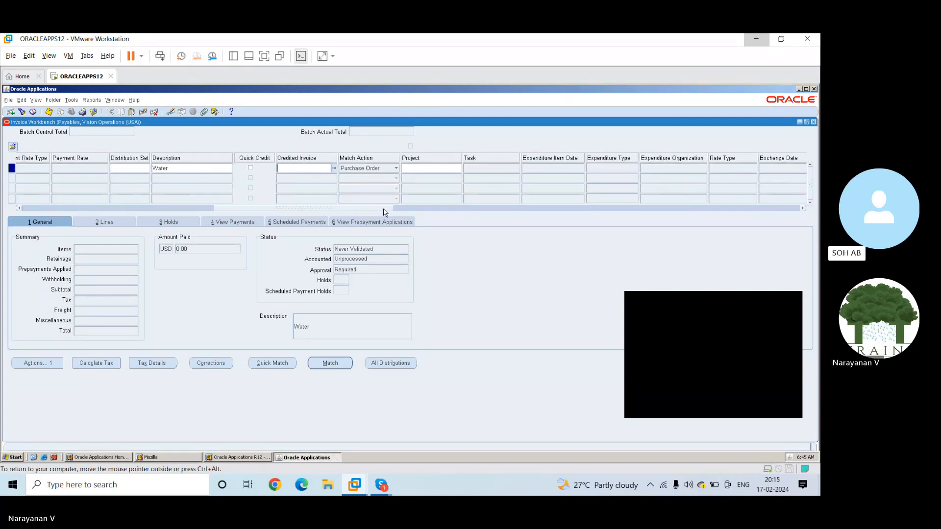
click(425, 169)
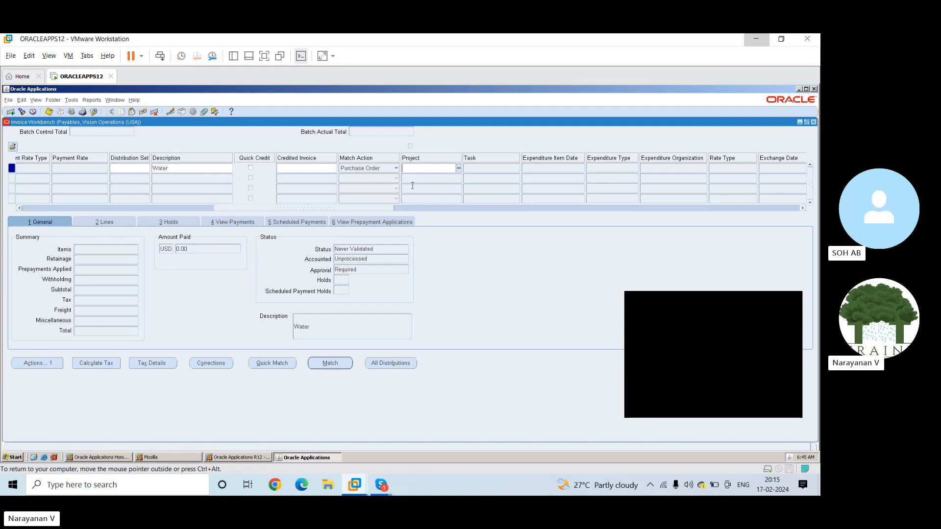
drag(361, 211, 397, 211)
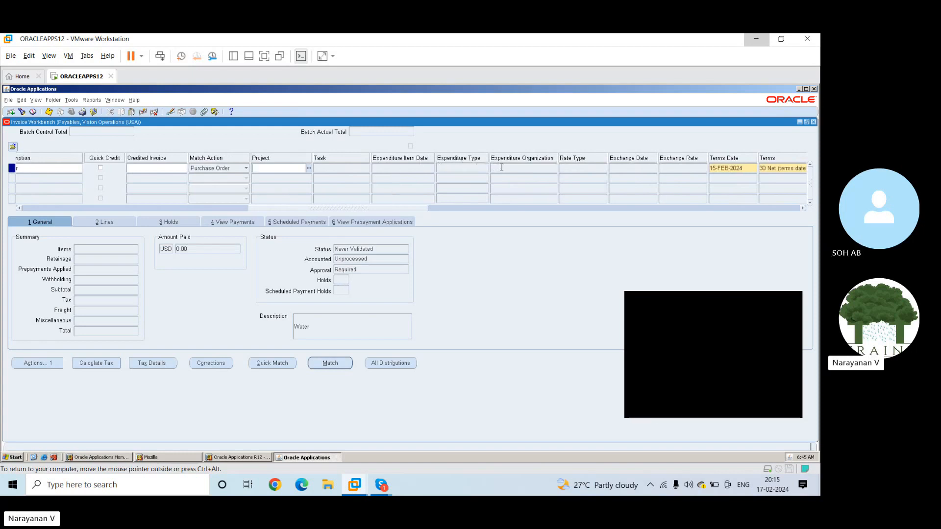
click(416, 170)
drag(409, 211, 455, 208)
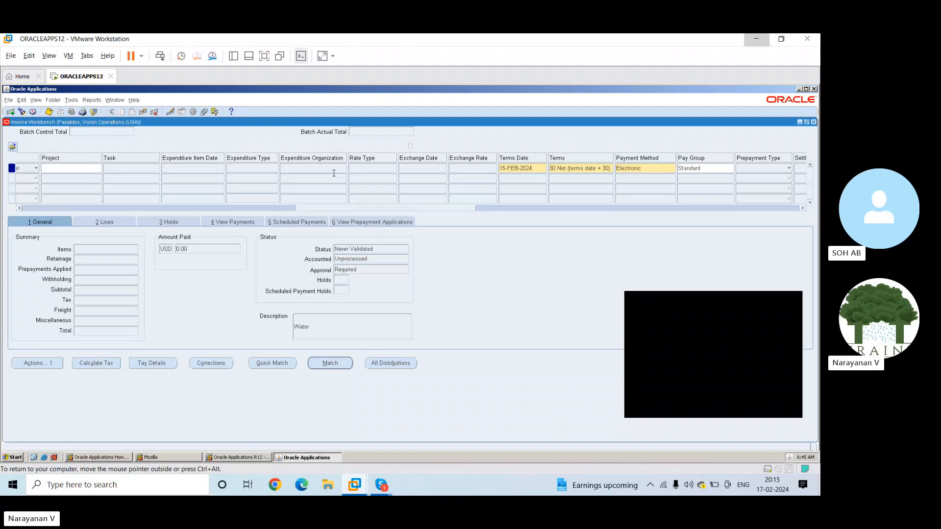
drag(334, 173, 373, 164)
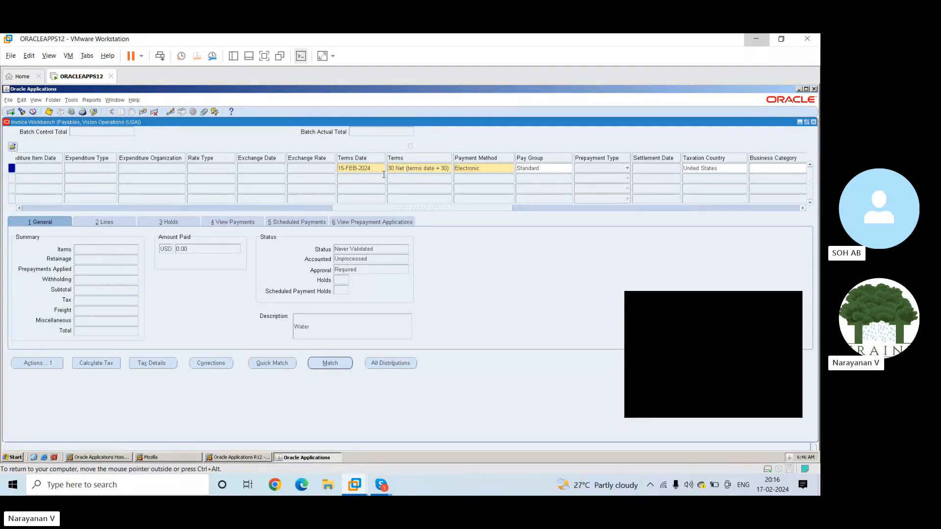
List all available payment terms for the invoice, look through them and close the list without choosing another
click(425, 168)
click(448, 168)
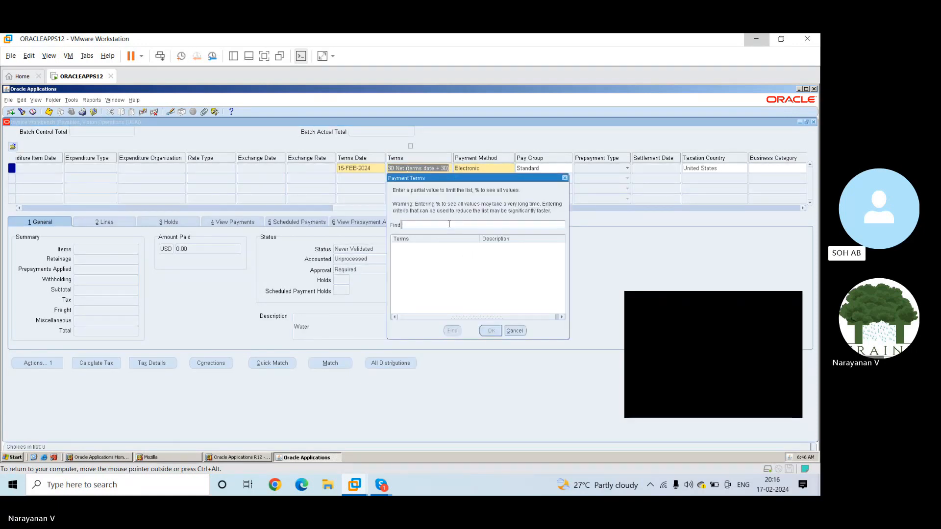
text(%)
click(451, 331)
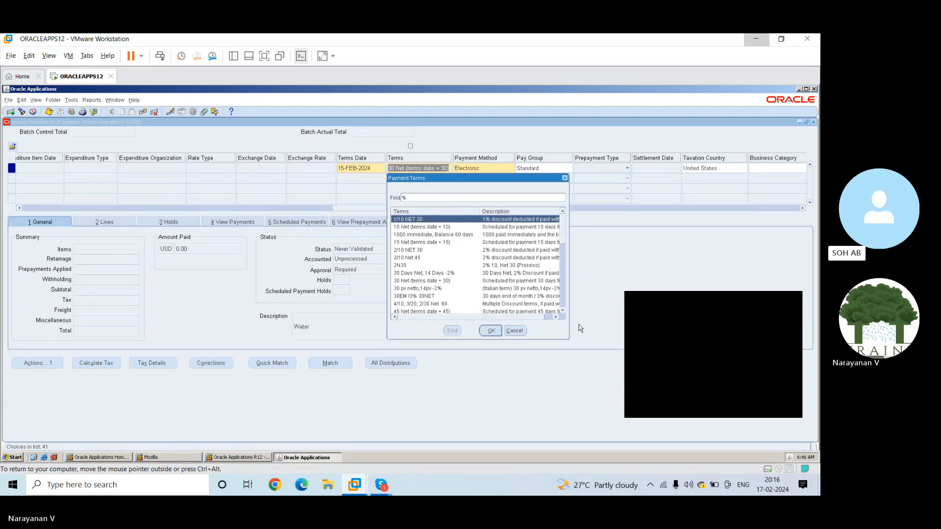
click(562, 310)
click(562, 311)
click(563, 311)
click(563, 311)
click(563, 311)
click(562, 311)
click(563, 311)
click(562, 311)
click(562, 311)
click(563, 311)
click(562, 311)
click(563, 311)
click(563, 311)
click(563, 311)
click(563, 311)
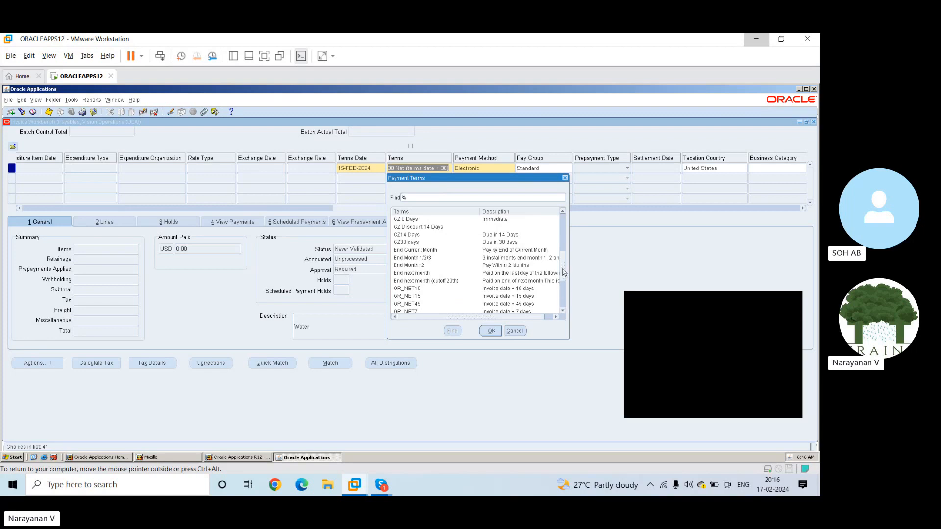
drag(563, 273, 566, 225)
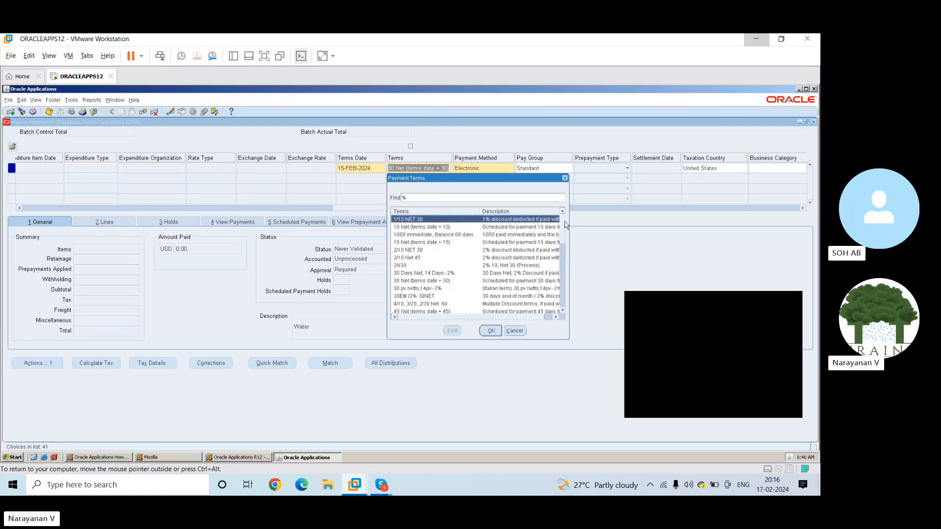
click(514, 331)
Choose Electronic as the invoice's payment method from the list of payment methods
double_click(489, 169)
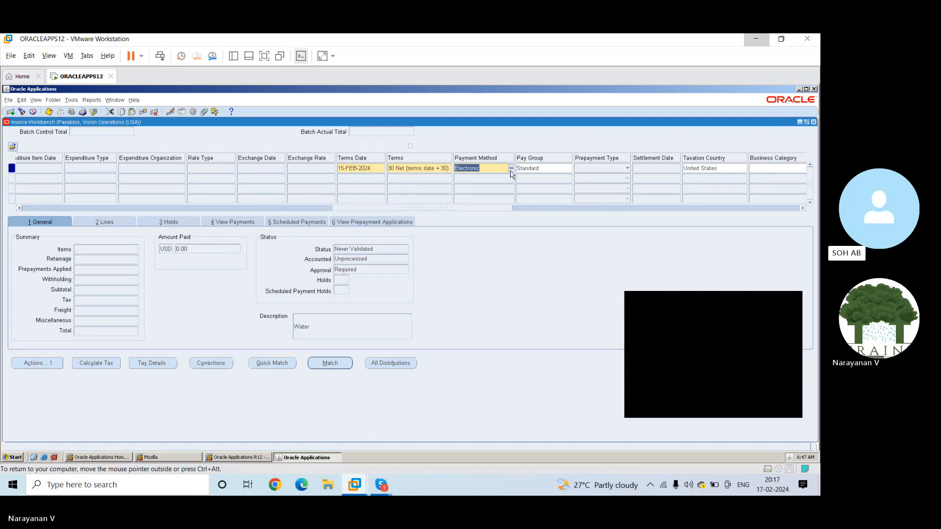
click(511, 169)
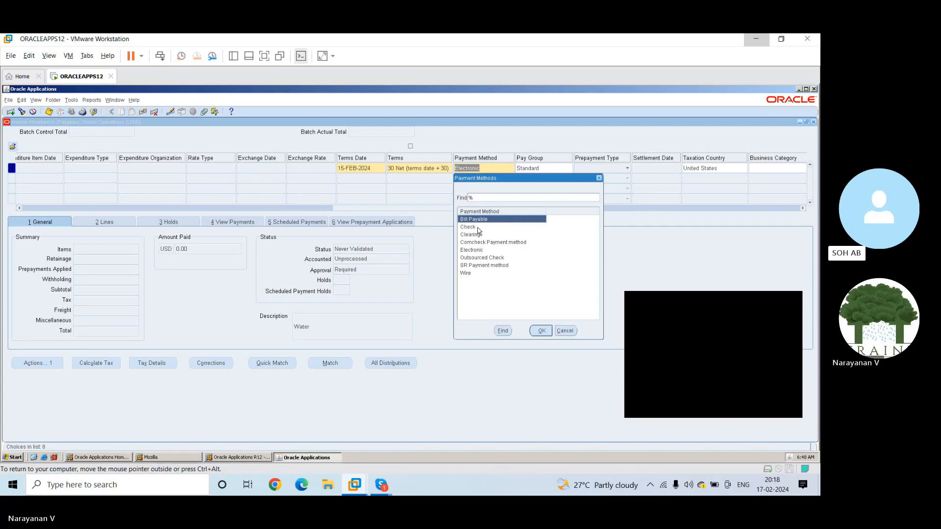
click(475, 251)
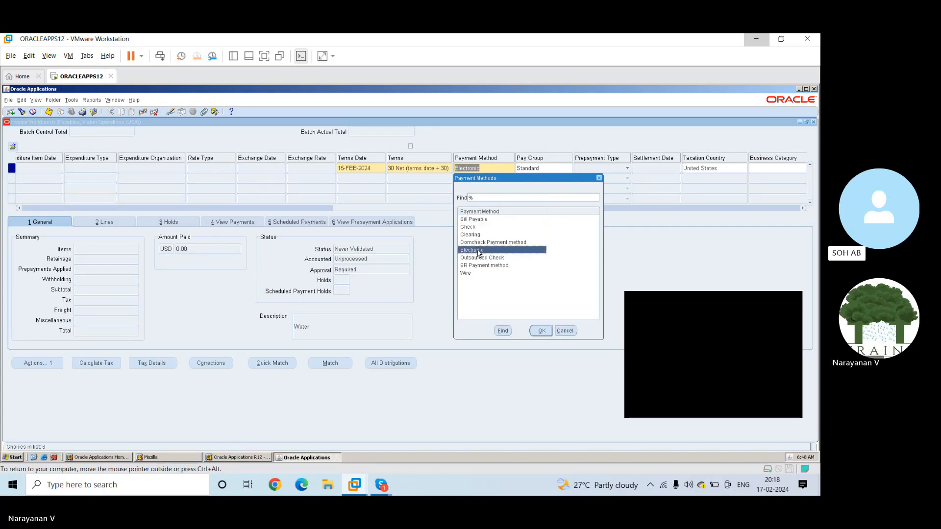
click(542, 331)
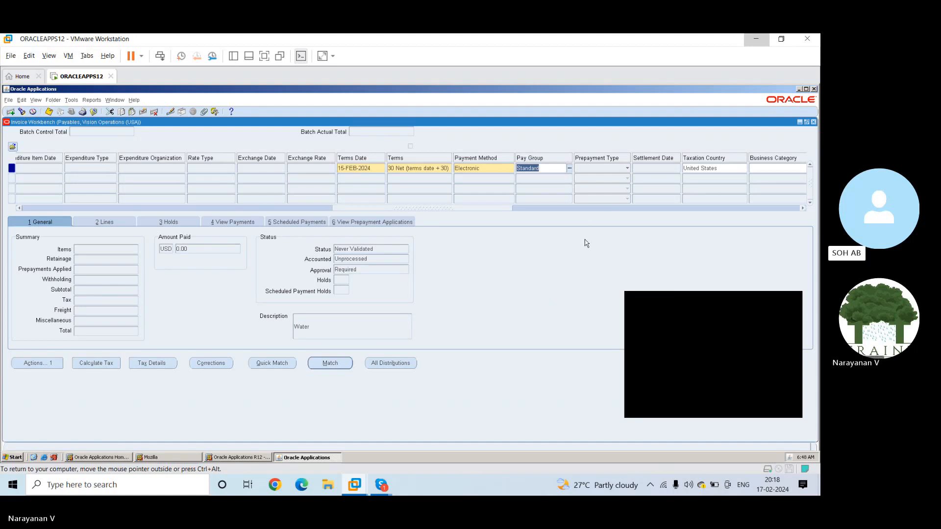
Set the invoice's pay group to Utilities and proceed to the following fields
click(570, 169)
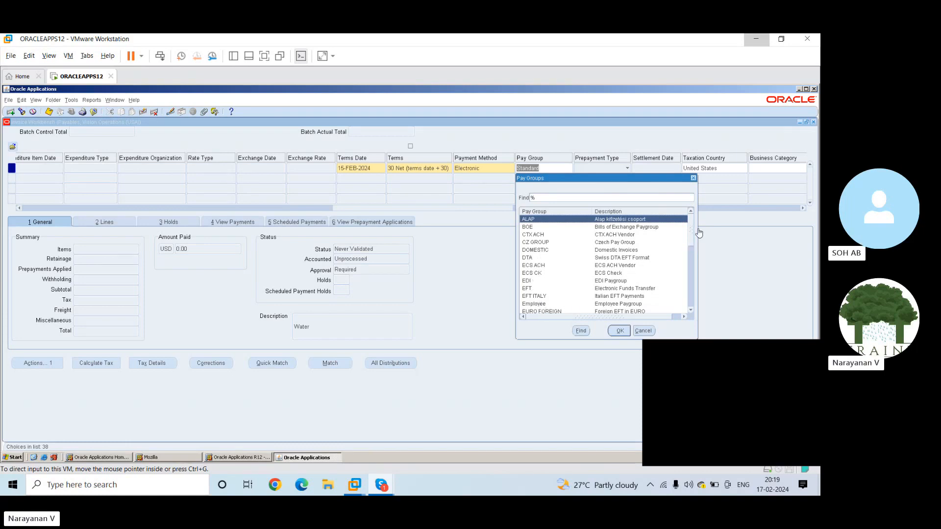
drag(692, 240, 692, 300)
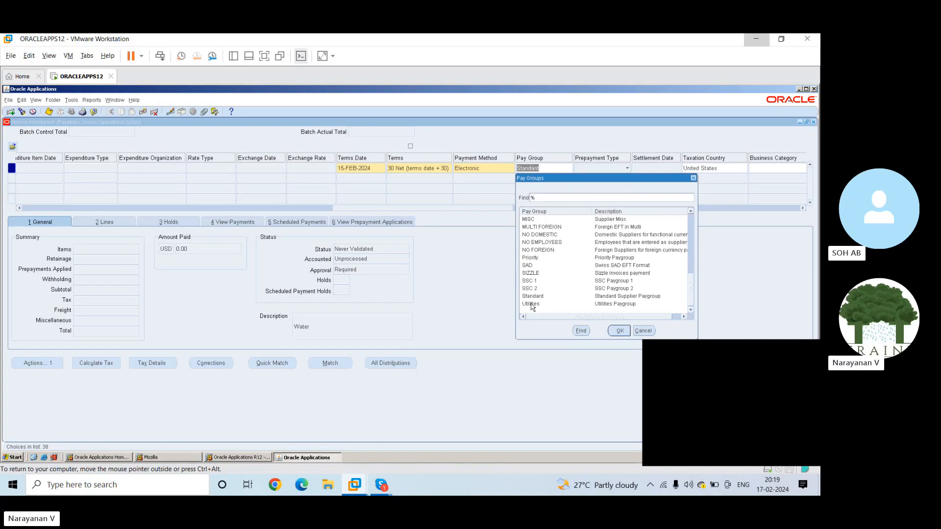
click(596, 304)
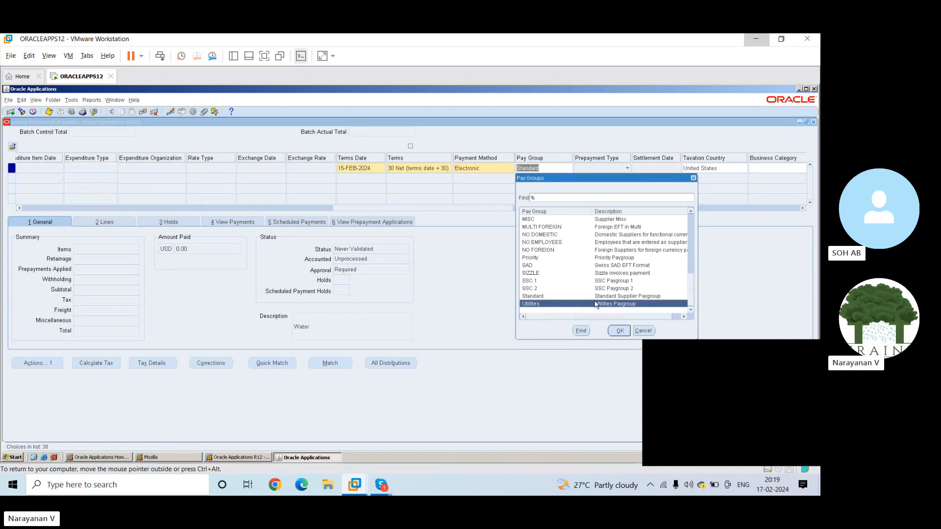
click(618, 331)
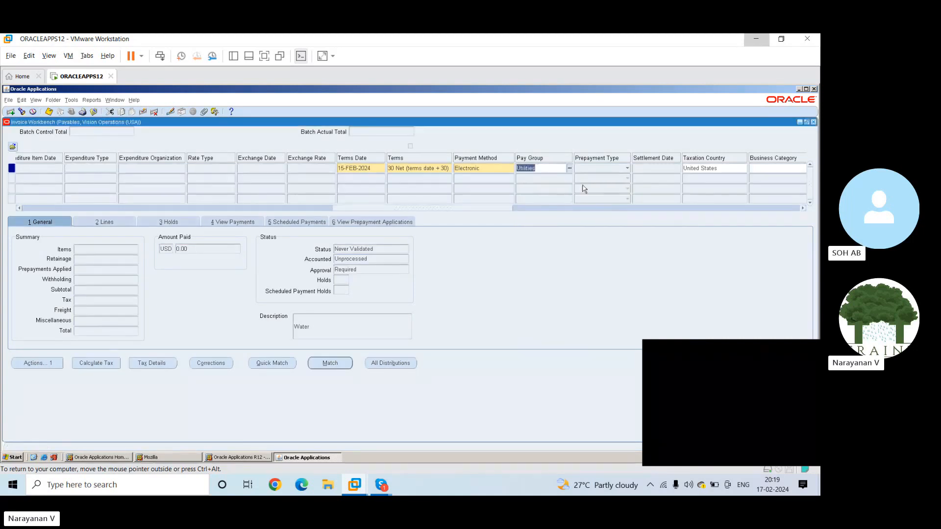
key(Tab)
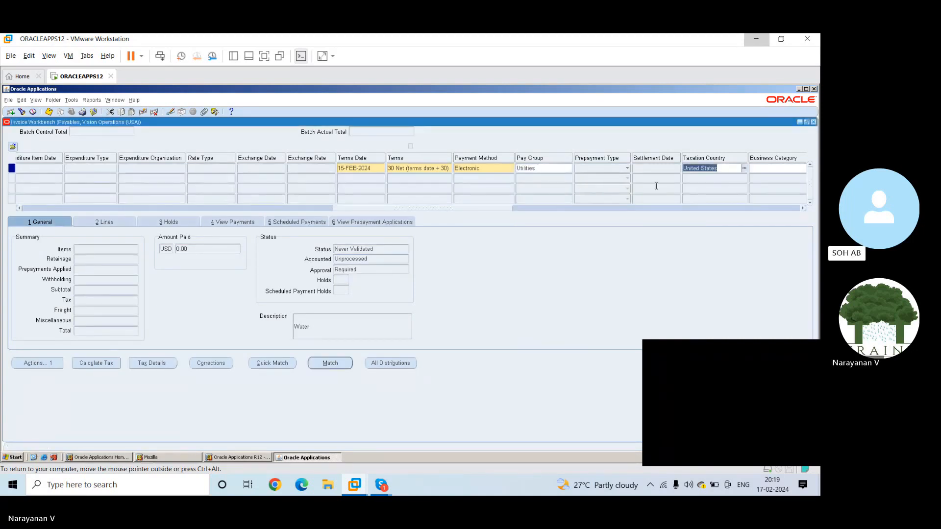
Review the invoice row's taxation country, business category, supplier tax and remit-to columns
drag(489, 208, 529, 206)
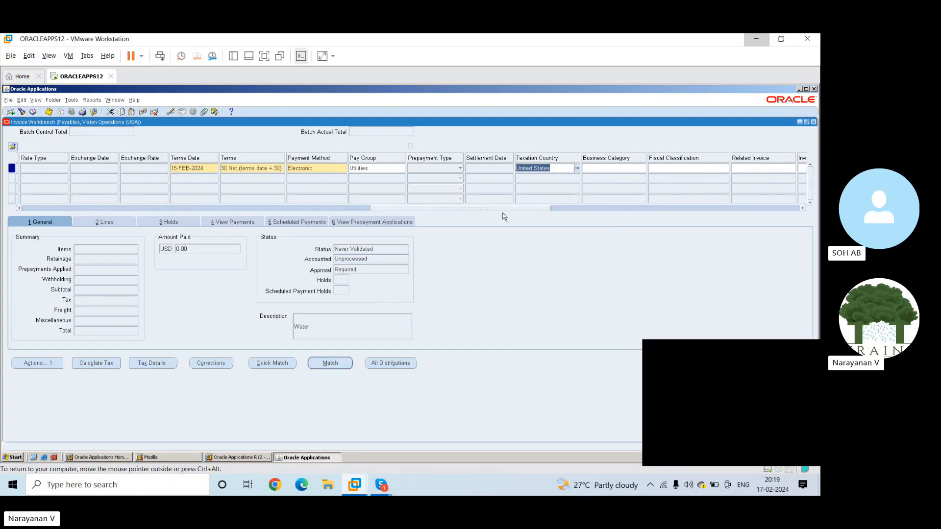
drag(505, 209, 555, 211)
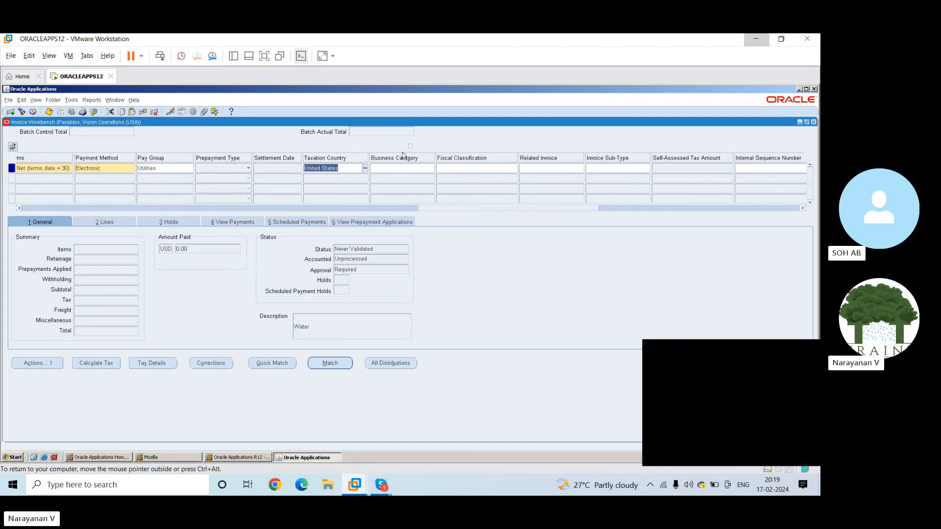
drag(504, 210, 560, 209)
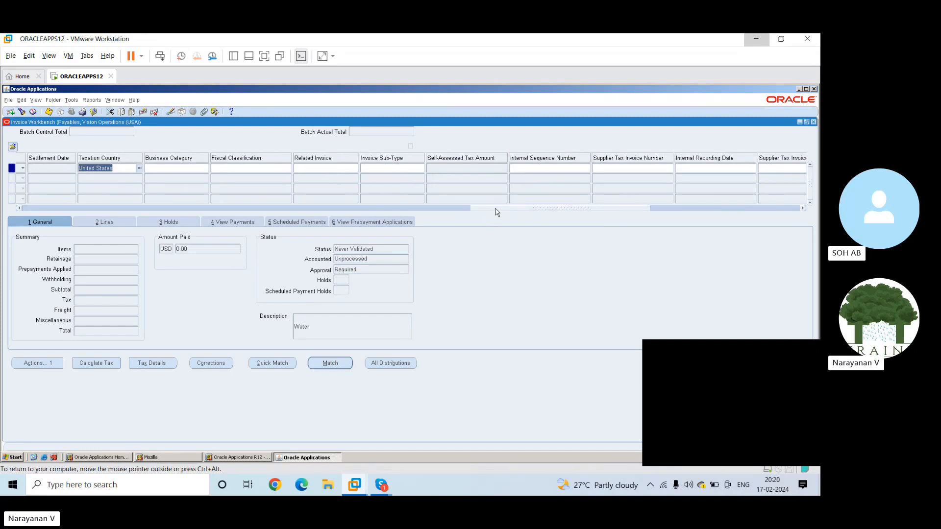
drag(478, 211, 642, 207)
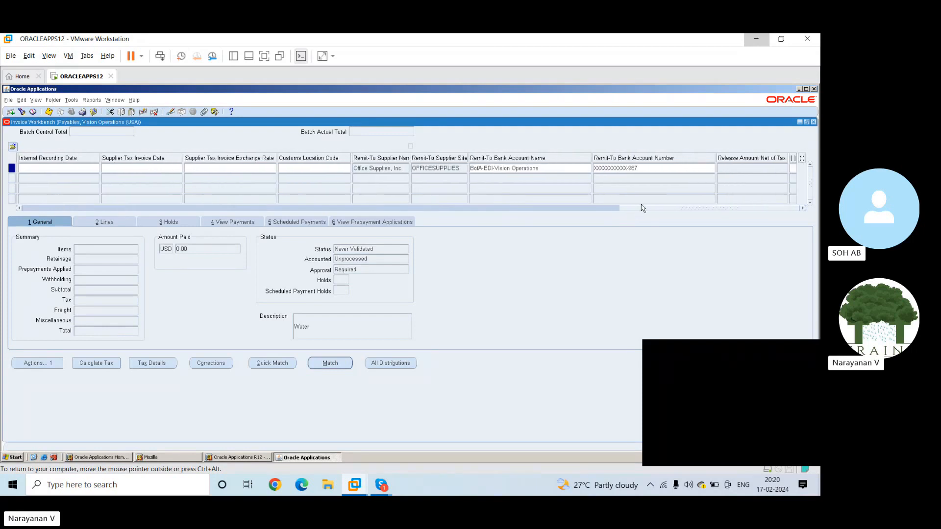
Try to apply the One-Time context to the invoice from the remit-to bank account name, leaving the miscellaneous vendor details empty, and cancel
click(544, 169)
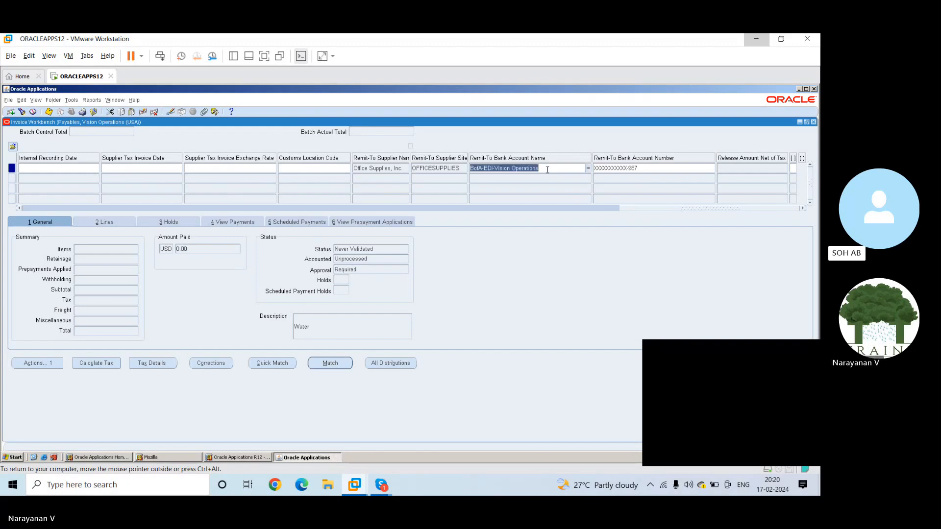
click(589, 168)
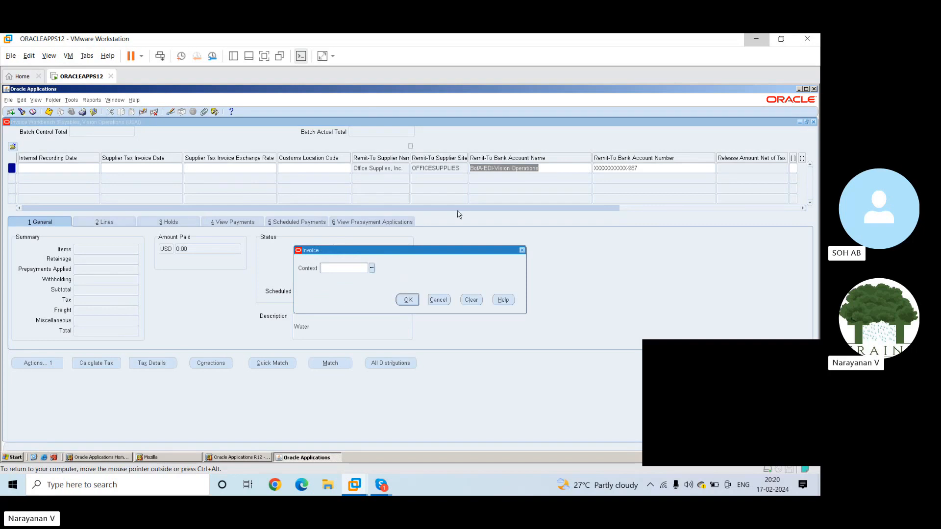
click(372, 270)
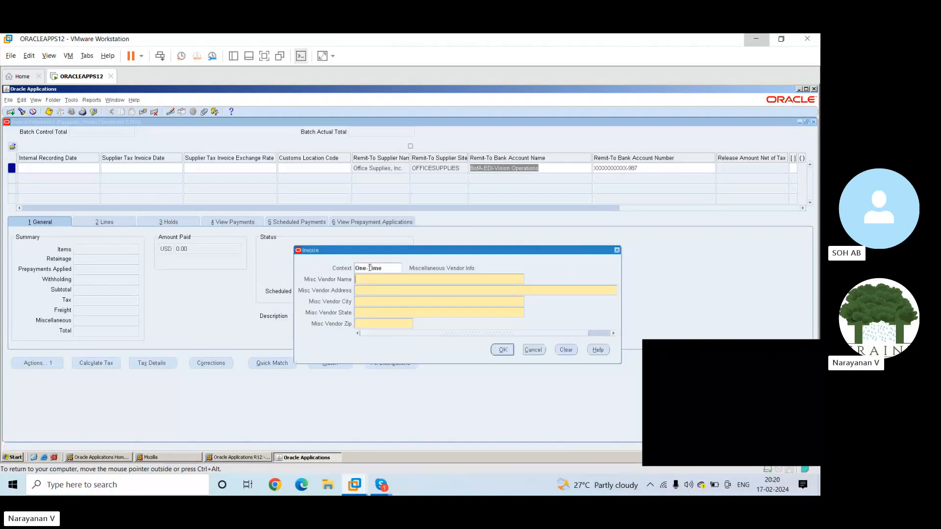
click(386, 278)
click(502, 350)
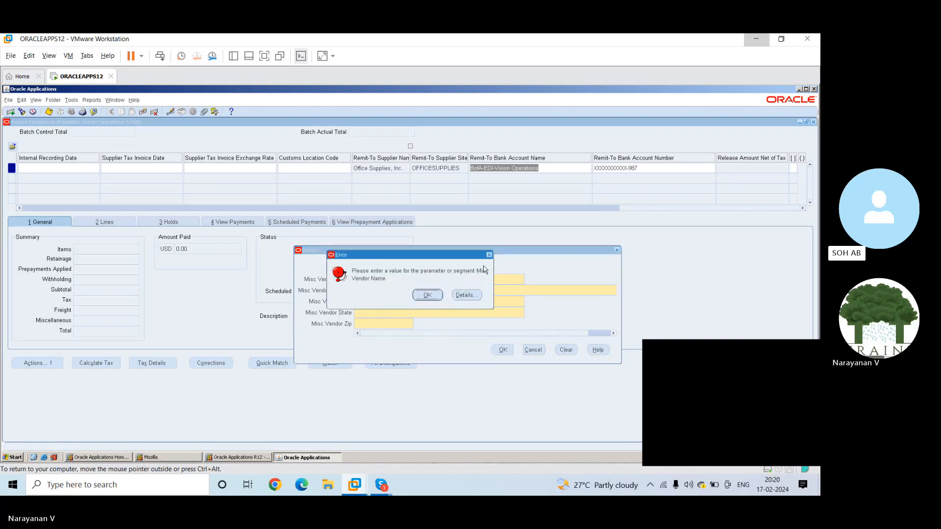
click(489, 256)
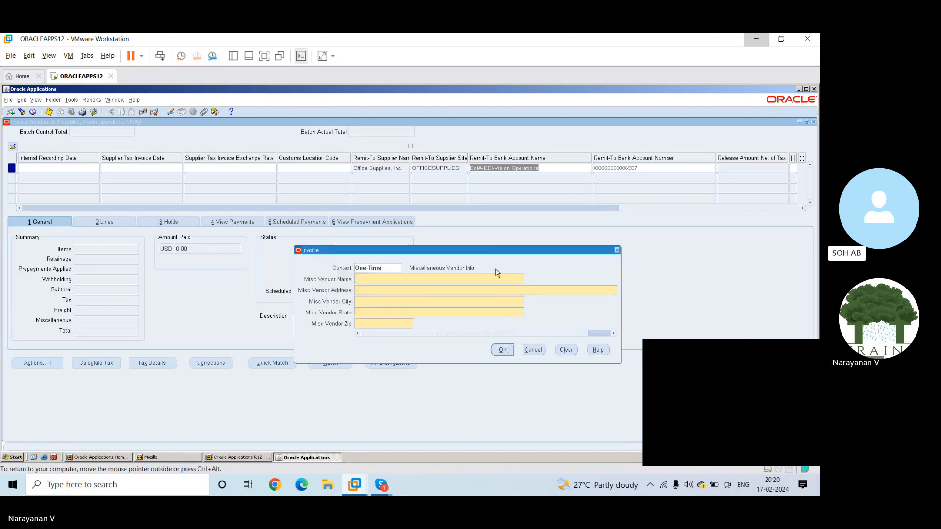
click(531, 350)
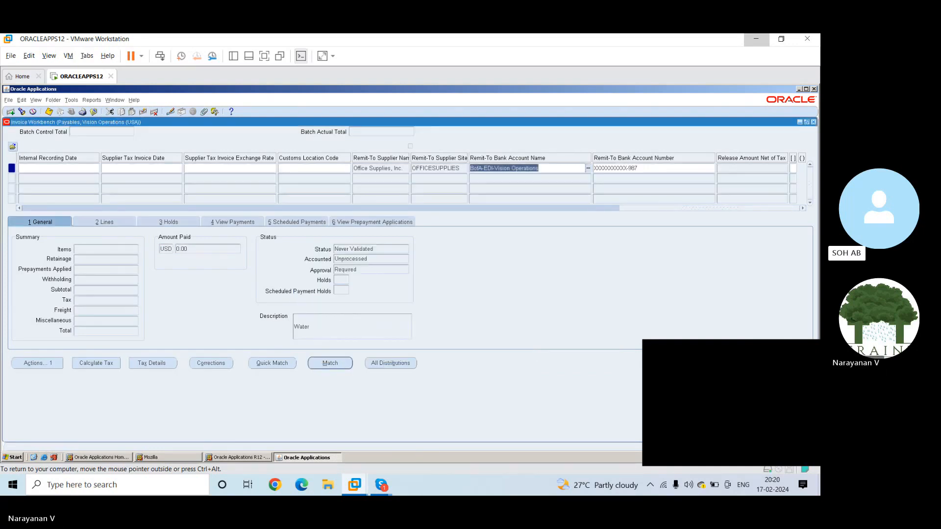
Open the list for the remit-to bank account number, pick the One-Time invoice context and cancel the vendor details form
click(655, 169)
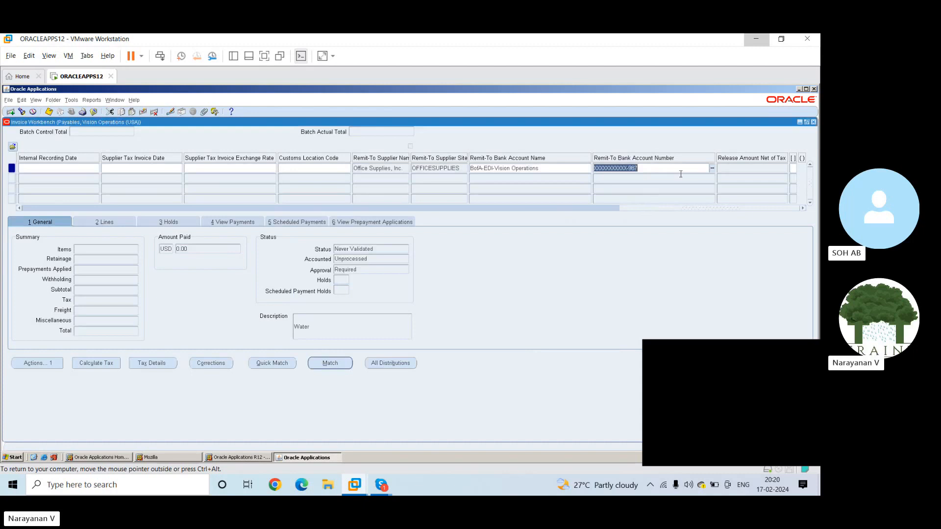
click(712, 168)
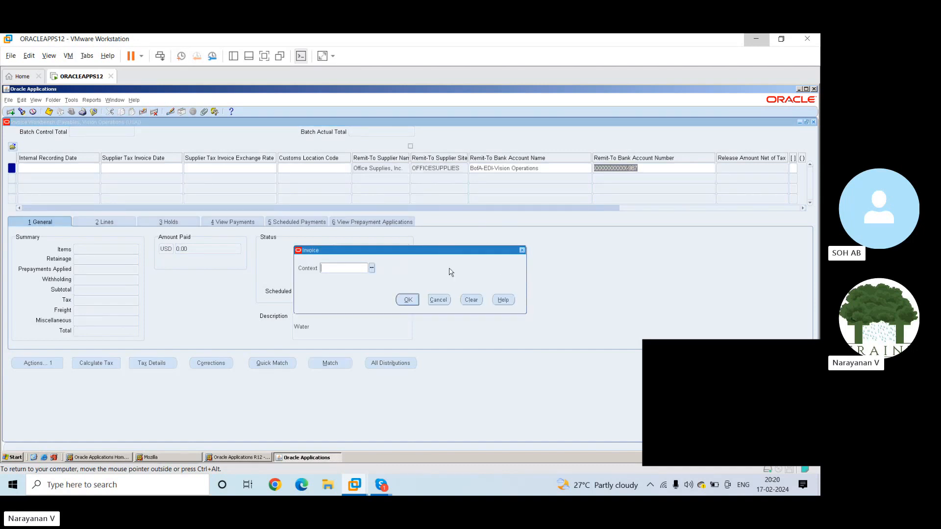
click(372, 268)
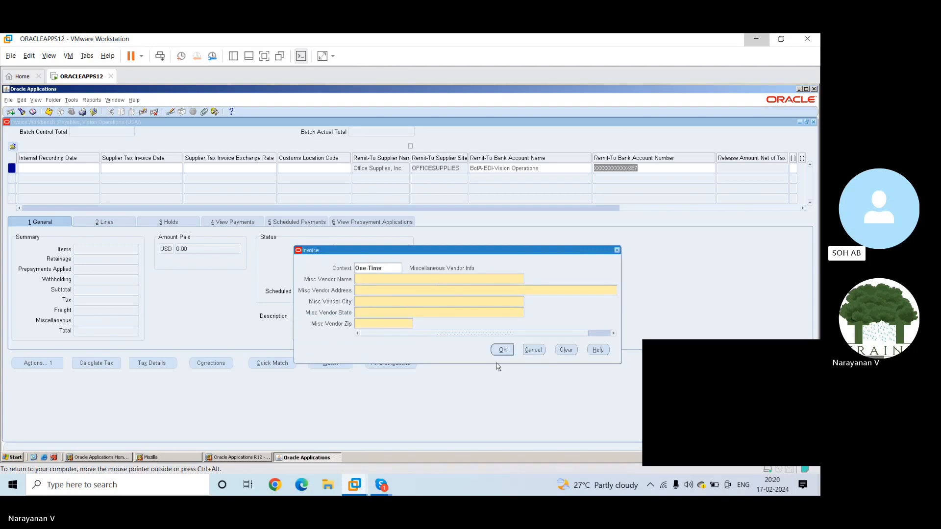
click(531, 350)
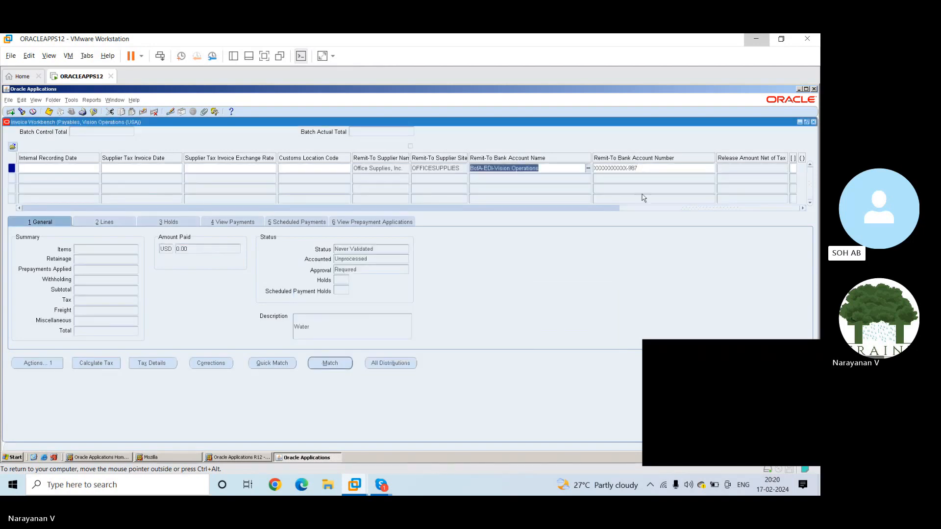
Set the invoice context to One-Time and enter Adiddas as the miscellaneous vendor name
click(677, 195)
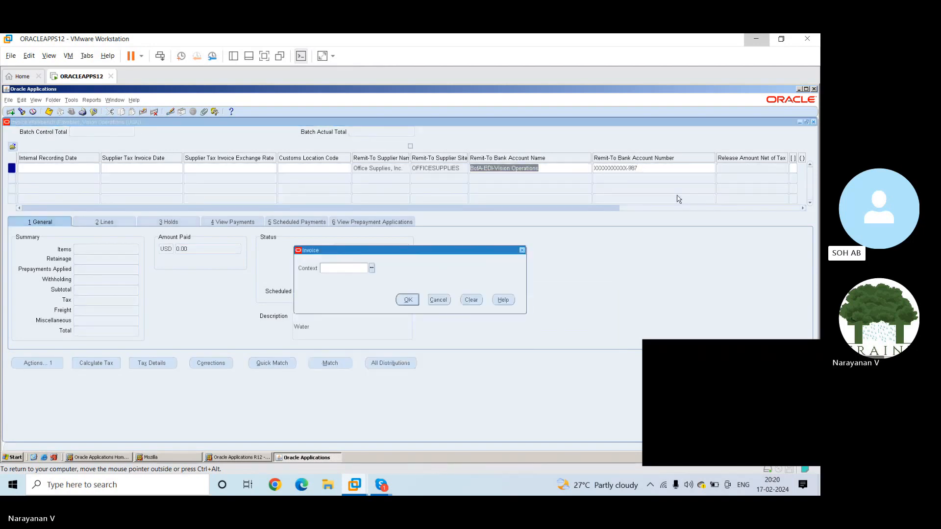
text(One-Time)
key(Tab)
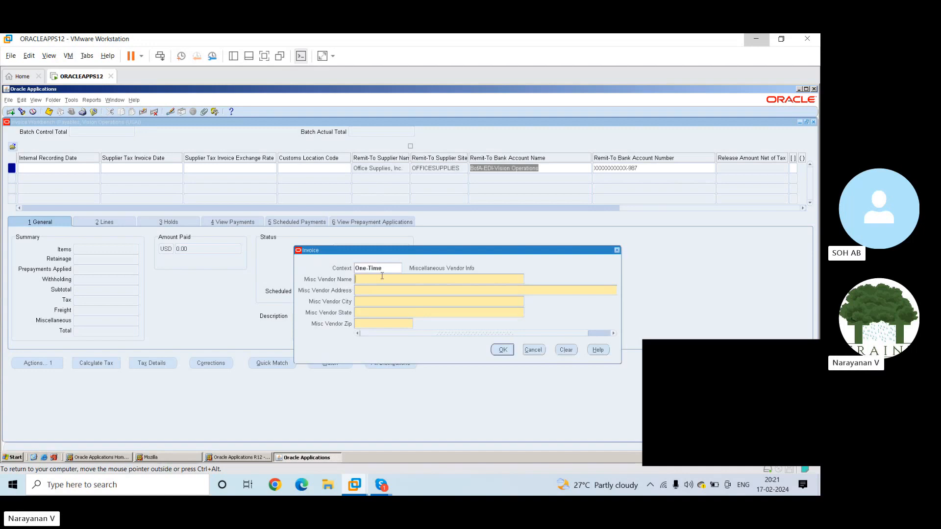
text(Adid)
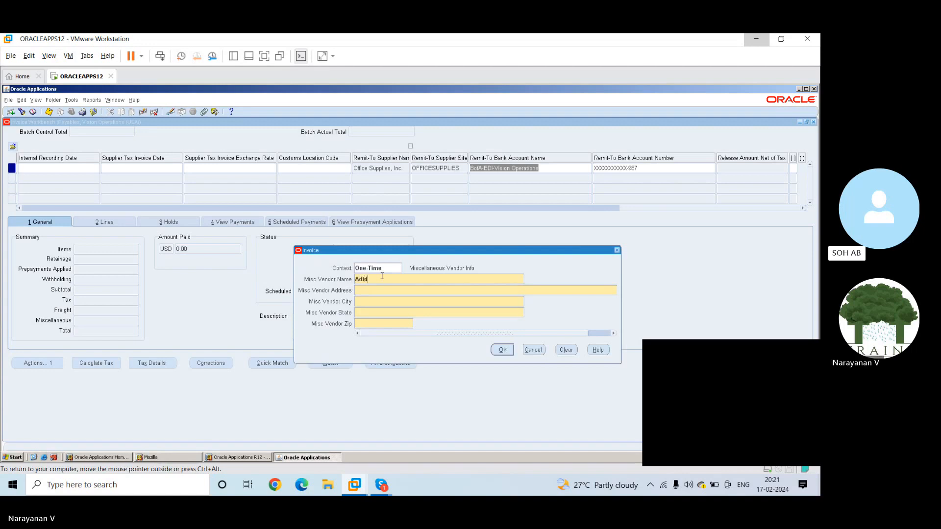
text(das)
key(Tab)
Enter the miscellaneous vendor's address, city, state and zip, and try to submit the One-Time details
text(Chennai)
key(Tab)
text(Chennai)
key(Tab)
text(TN)
key(Tab)
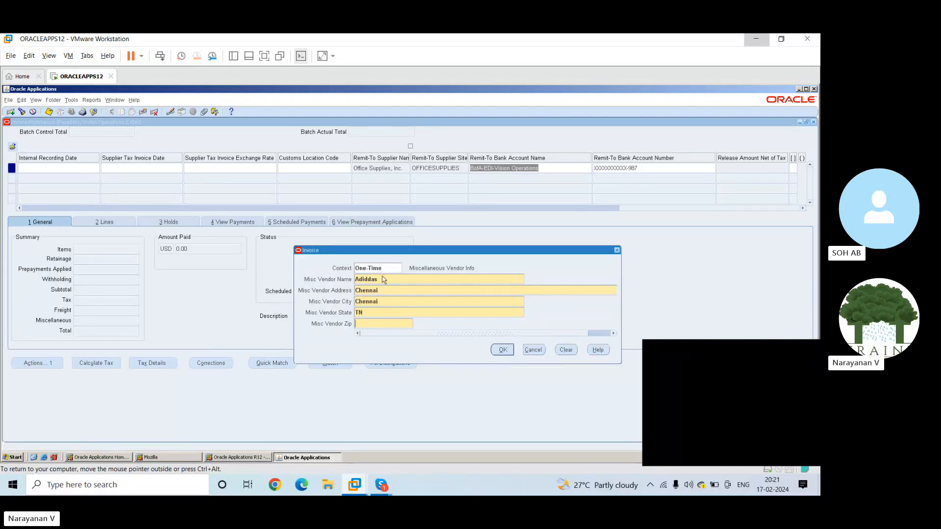
text(60000)
text(5)
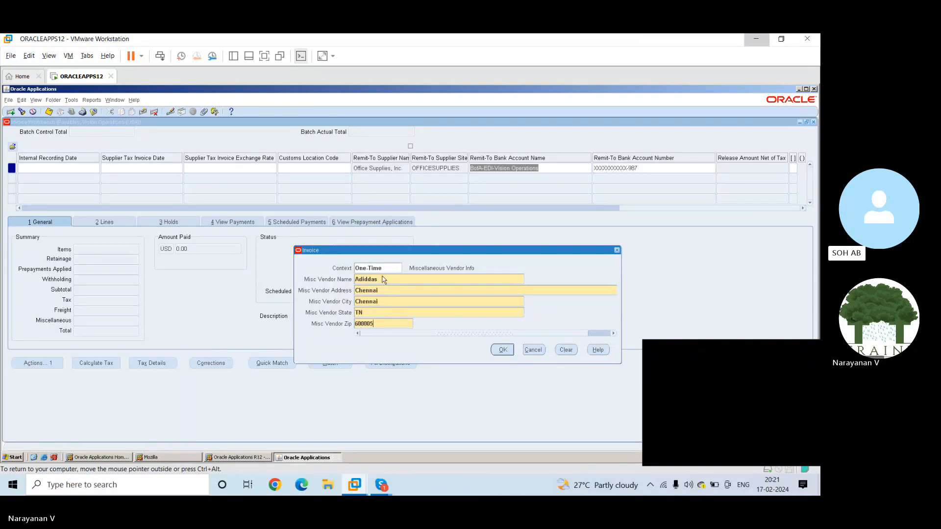
click(502, 349)
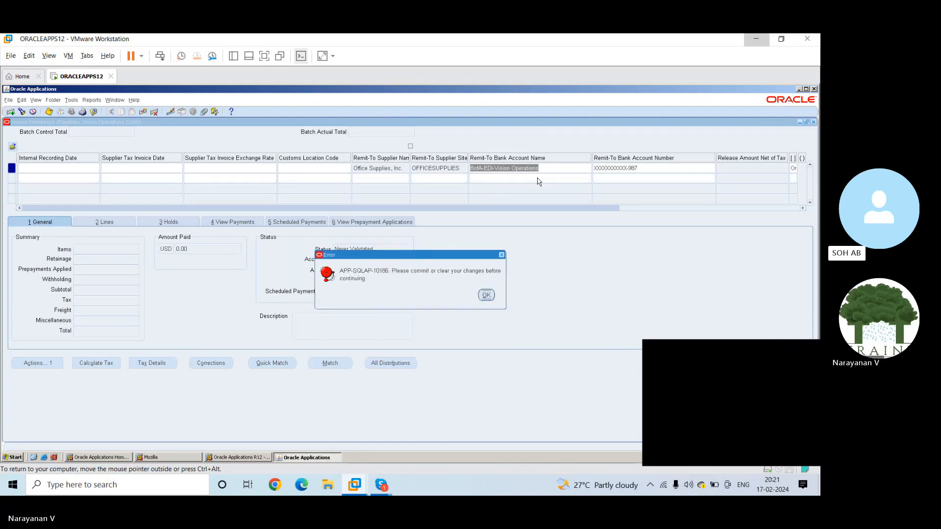
click(487, 295)
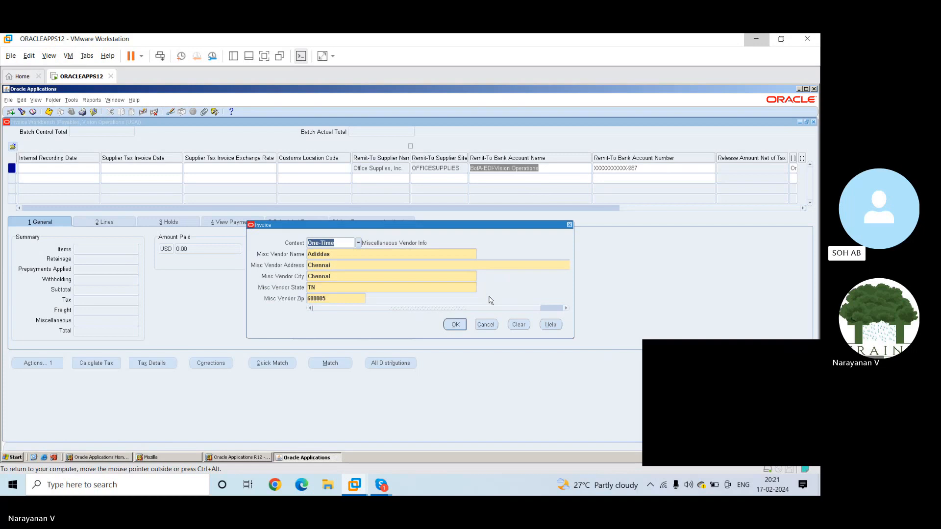
Clear the One-Time vendor details from the invoice context form and cancel the form
click(519, 324)
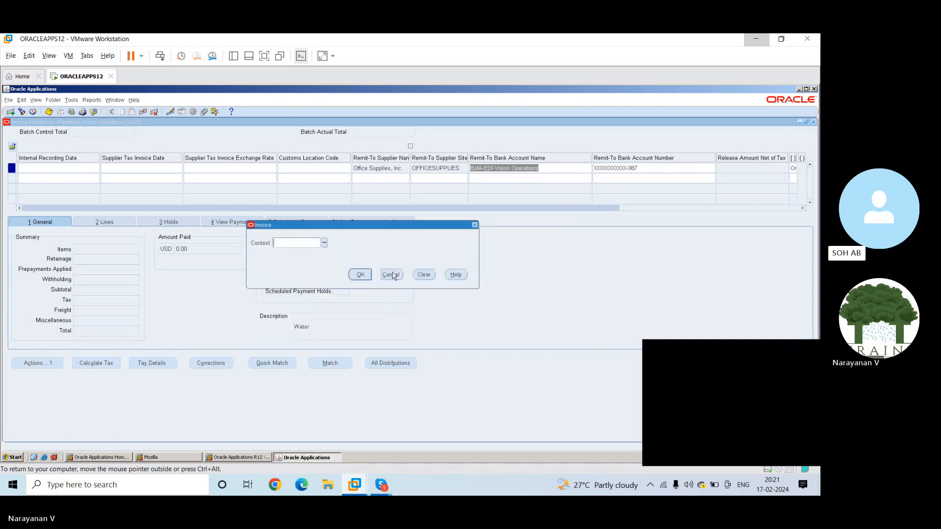
click(366, 273)
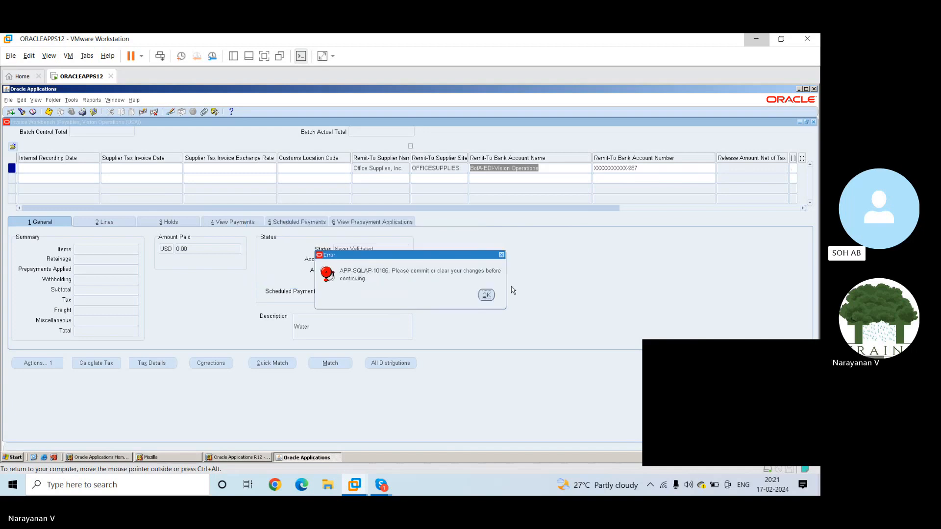
click(488, 294)
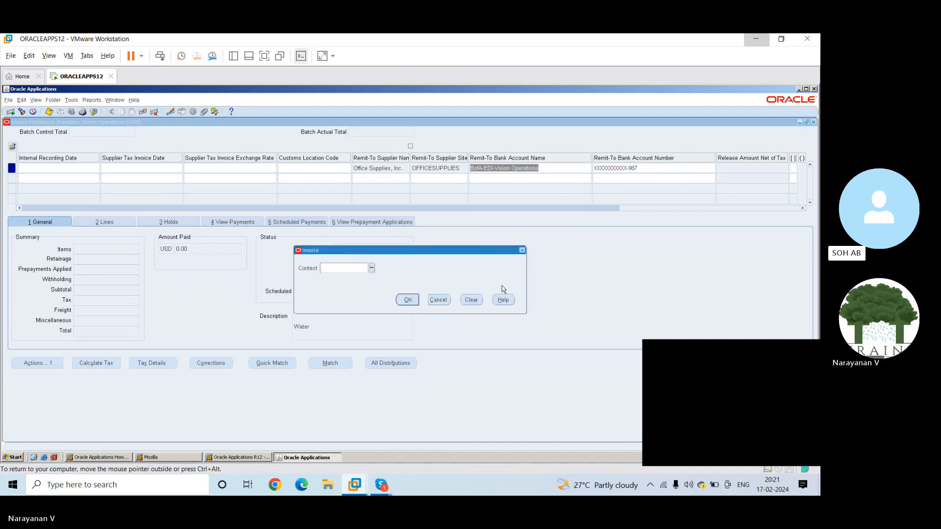
click(438, 300)
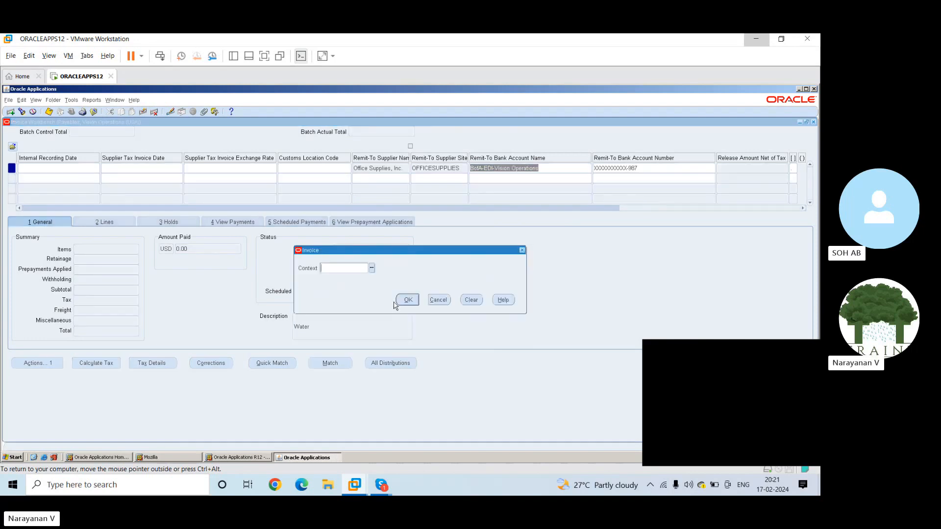
click(435, 305)
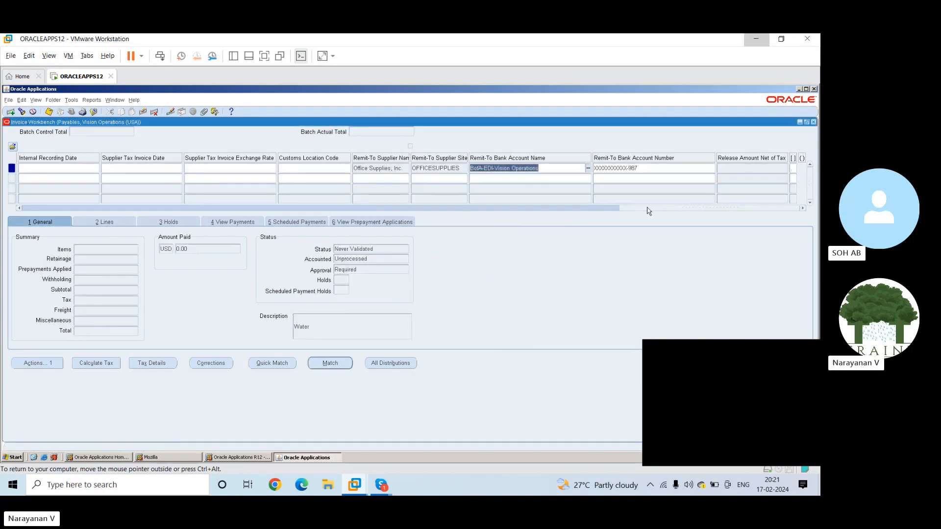
Return to the customer taxpayer ID of the standard Office Supplies invoice and save the invoice
click(563, 208)
drag(561, 208, 51, 208)
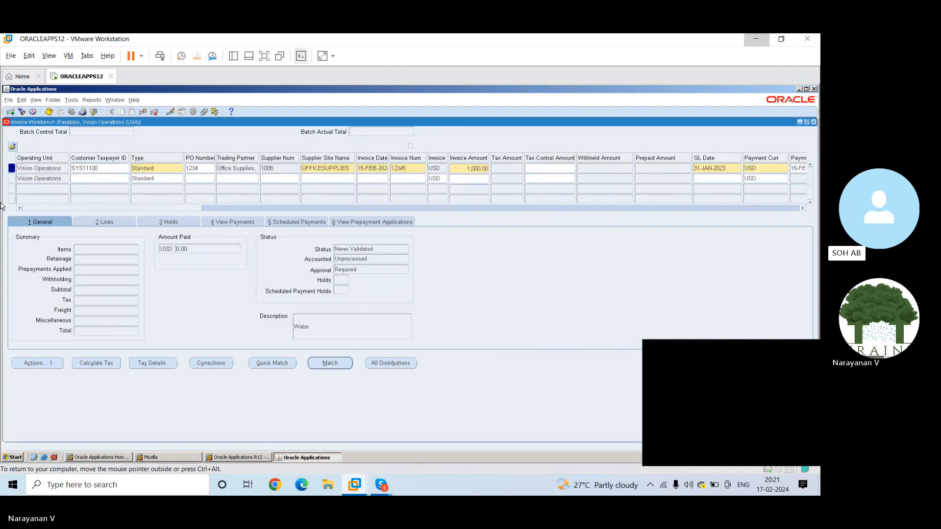
click(89, 167)
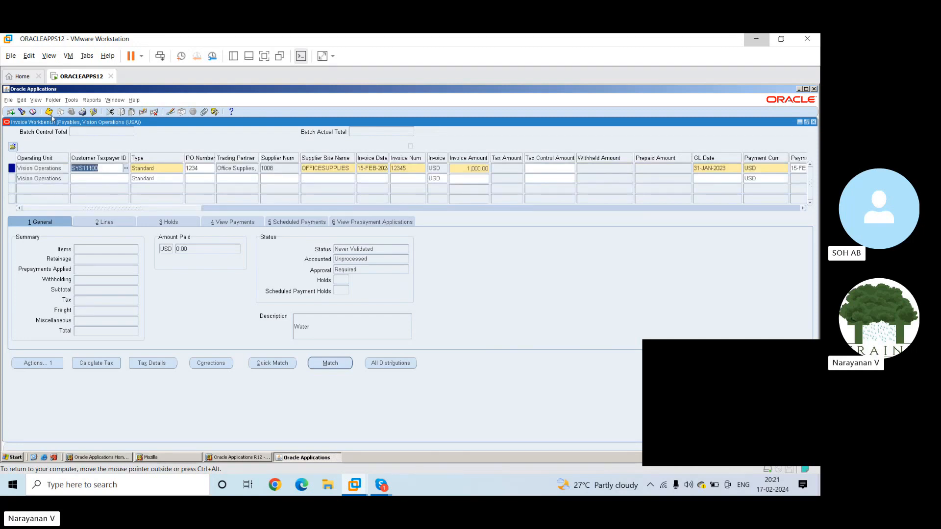
click(50, 113)
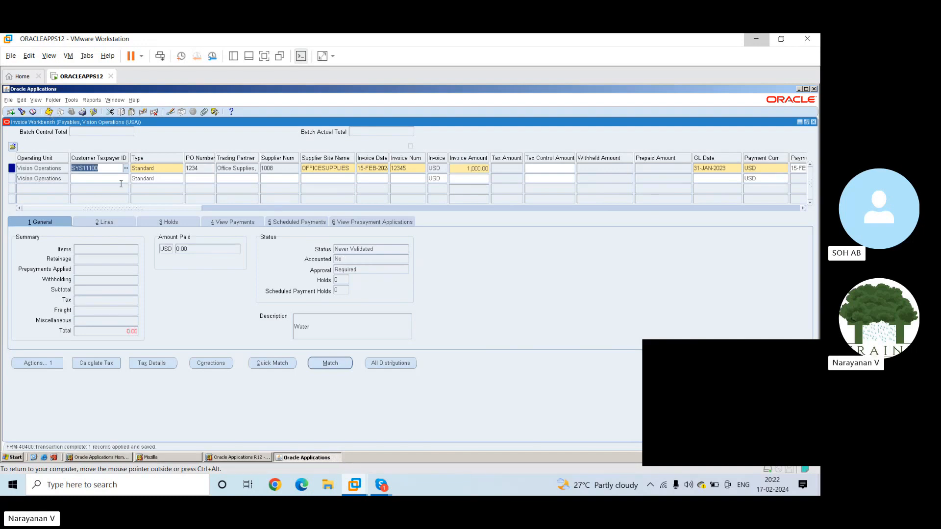
Start a second invoice row with the Vision Operations customer taxpayer ID and set its type to Credit Memo, acknowledging the payment terms note
click(97, 178)
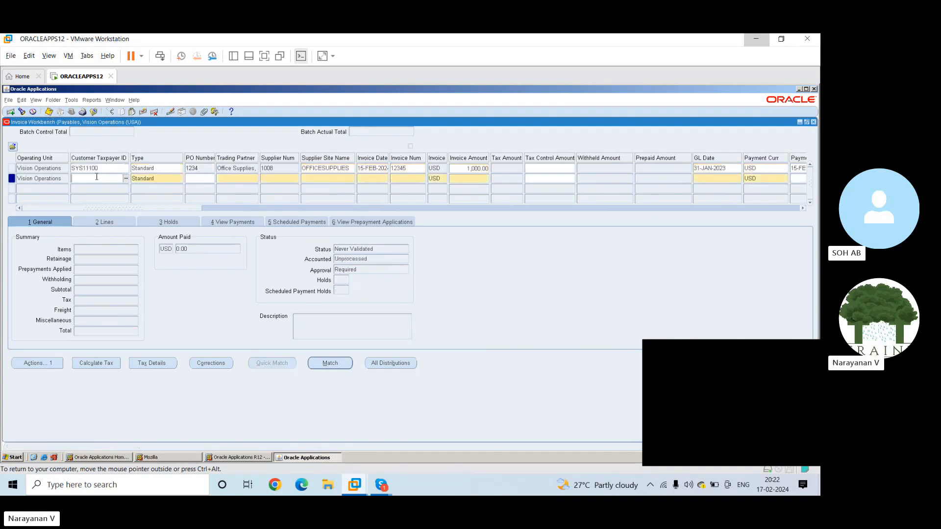
click(126, 178)
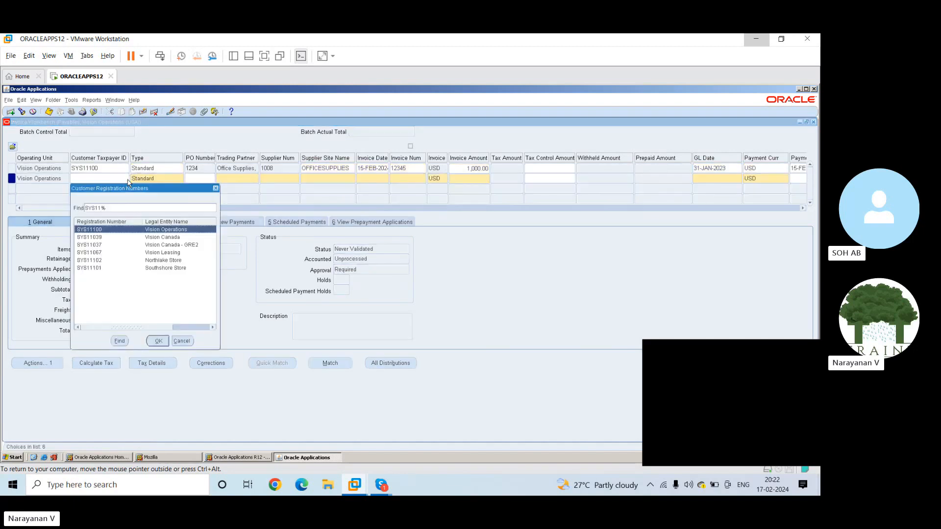
click(158, 342)
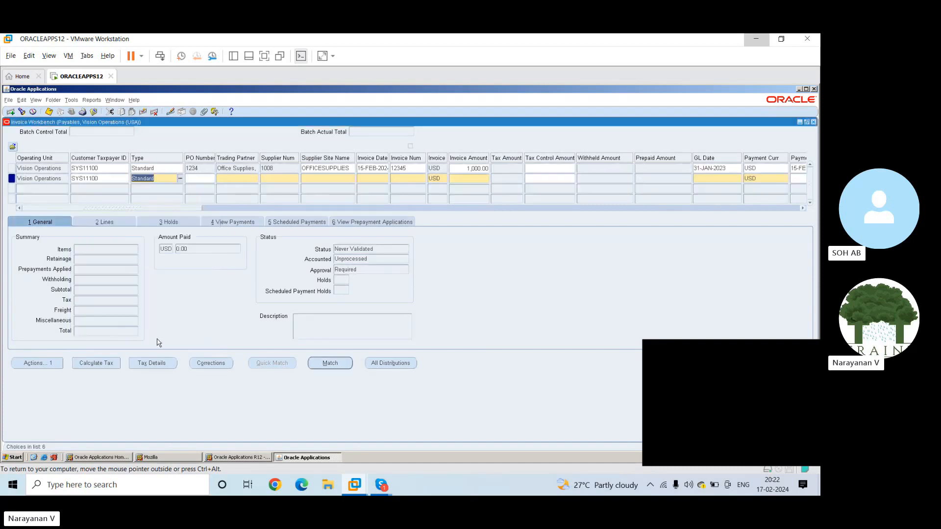
click(179, 179)
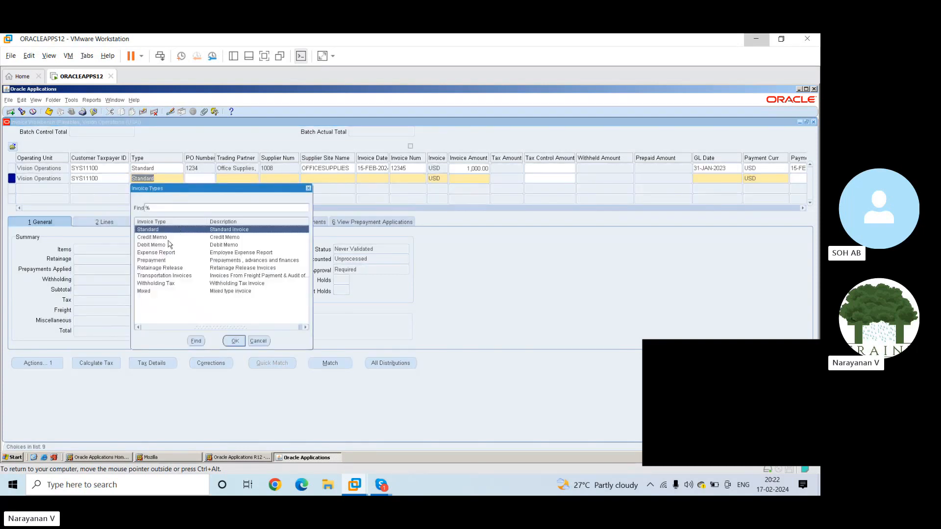
click(167, 238)
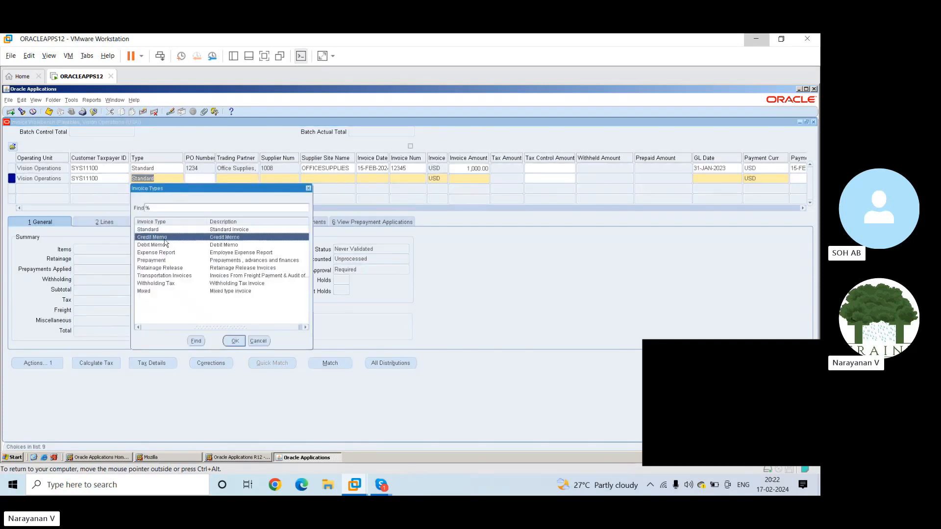
click(235, 342)
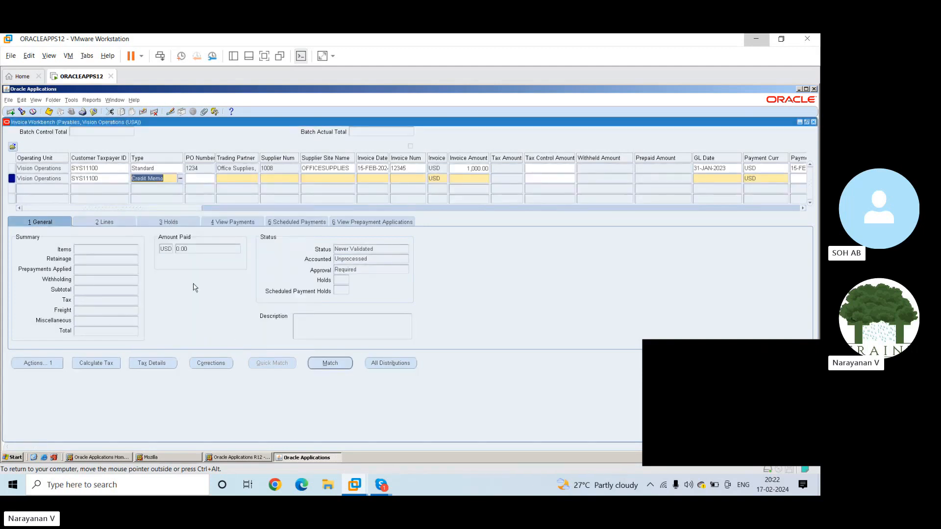
click(205, 179)
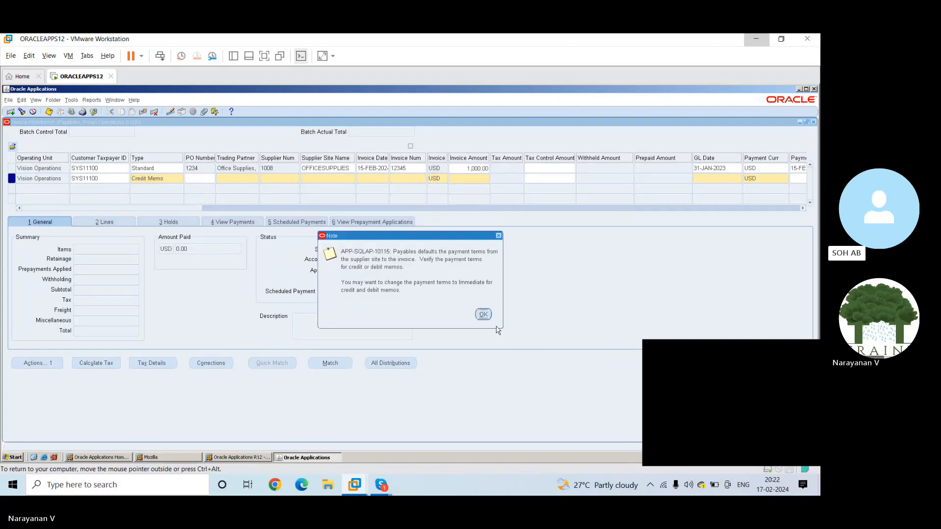
click(483, 314)
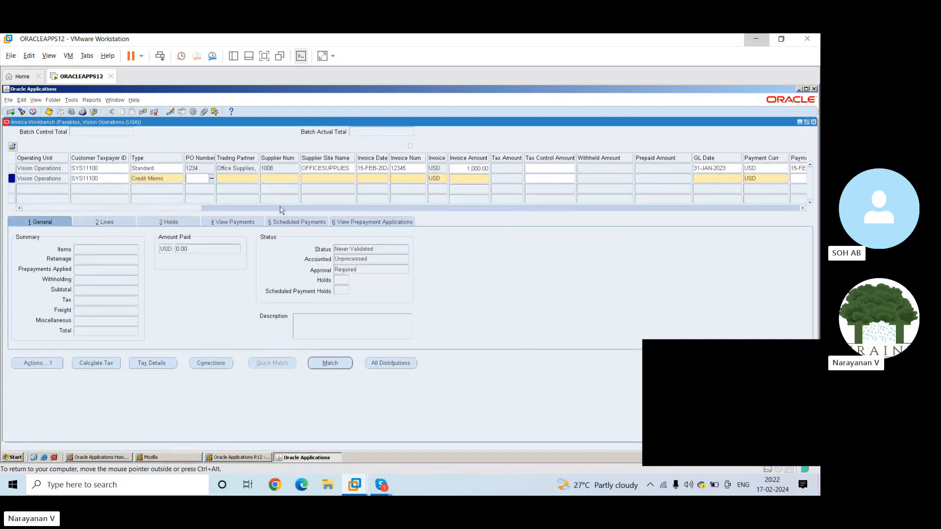
Try two different purchase order numbers for the credit memo
text(123)
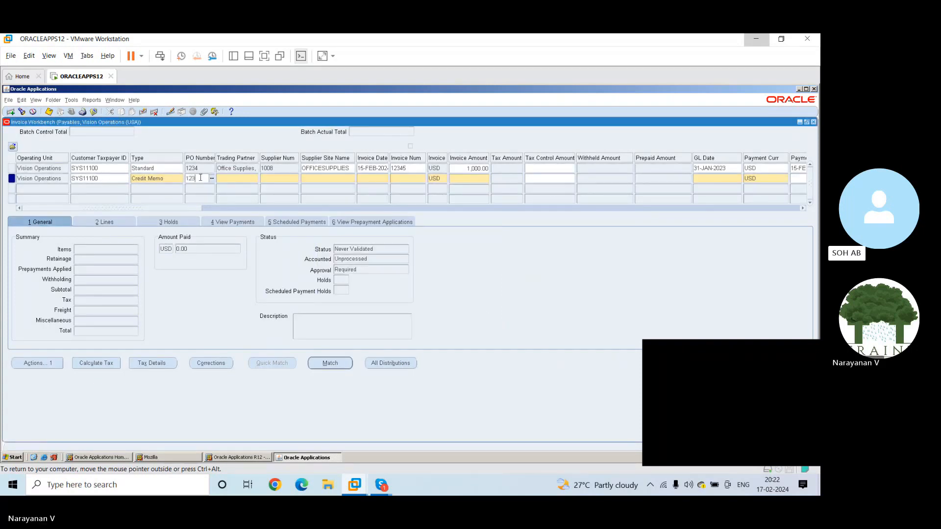
text(5)
key(Tab)
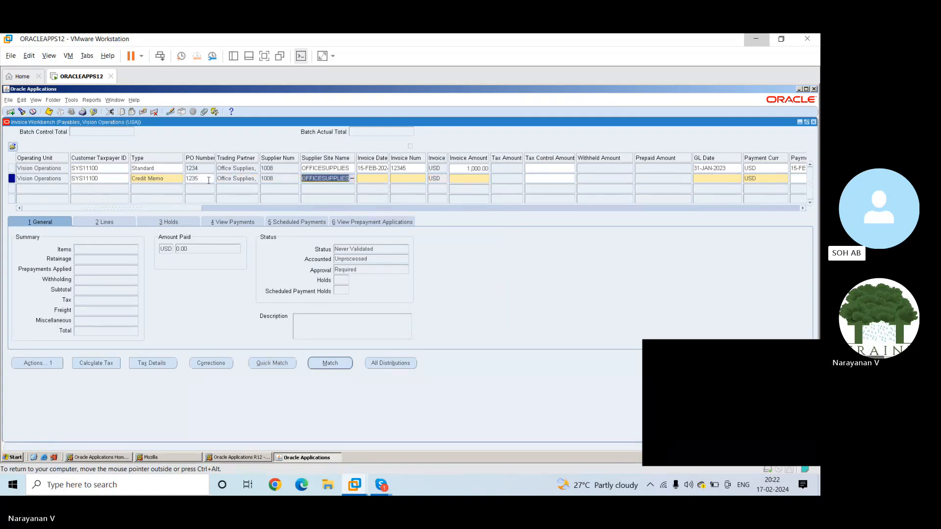
click(206, 180)
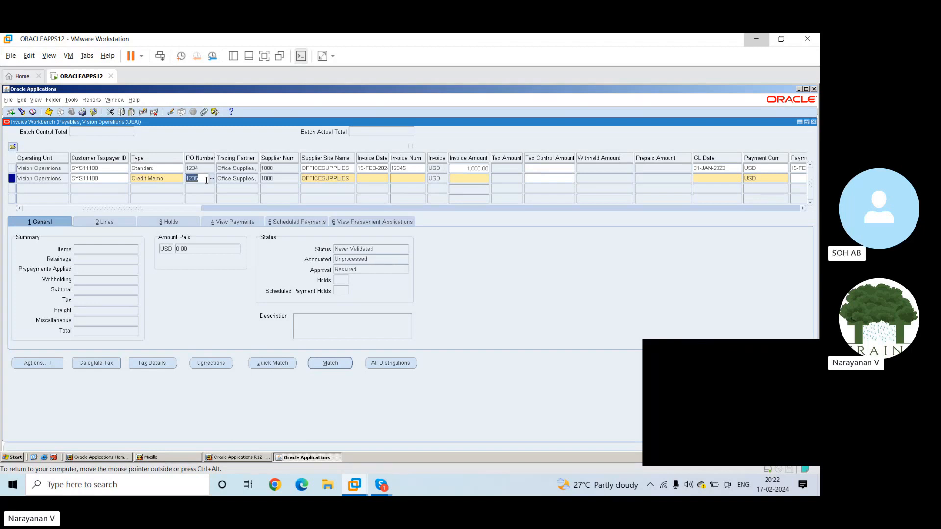
text(234)
key(Tab)
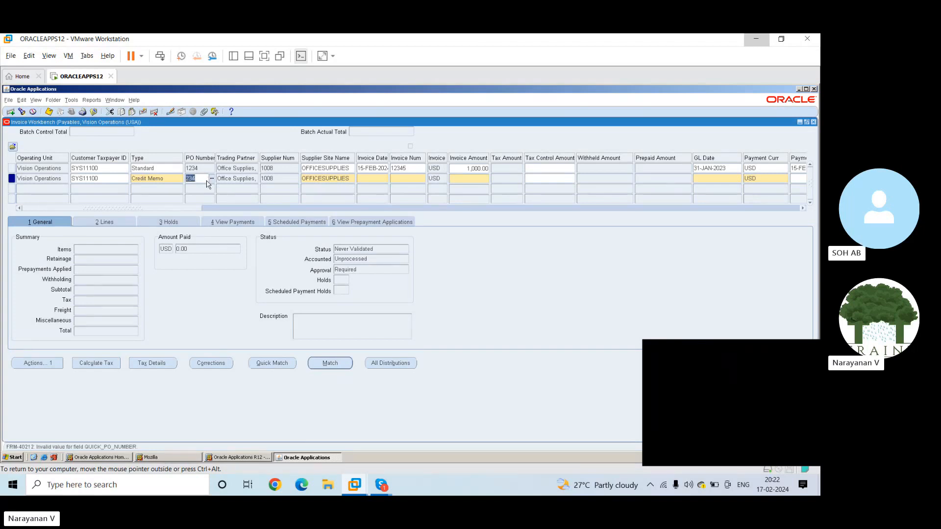
Search for purchase orders starting with 1 and assign the General Electric order to the credit memo
text(1)
key(Tab)
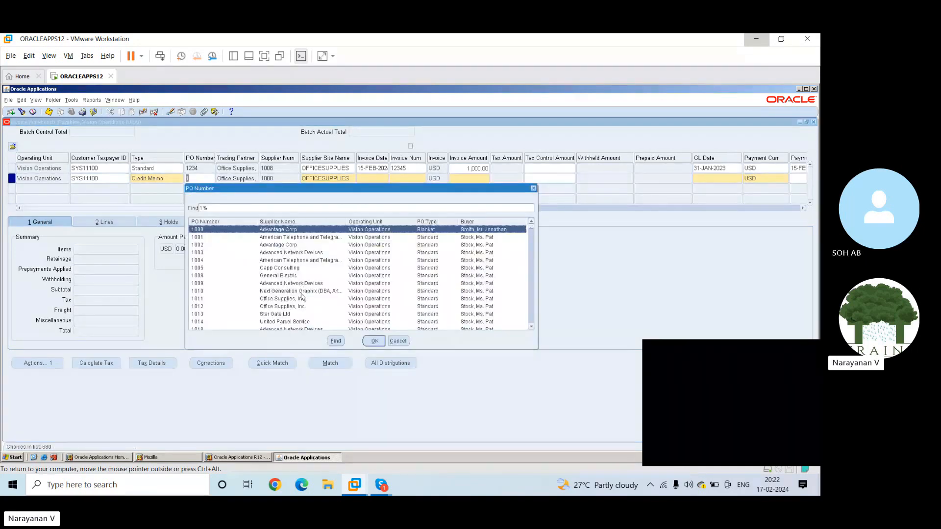
click(278, 276)
click(374, 341)
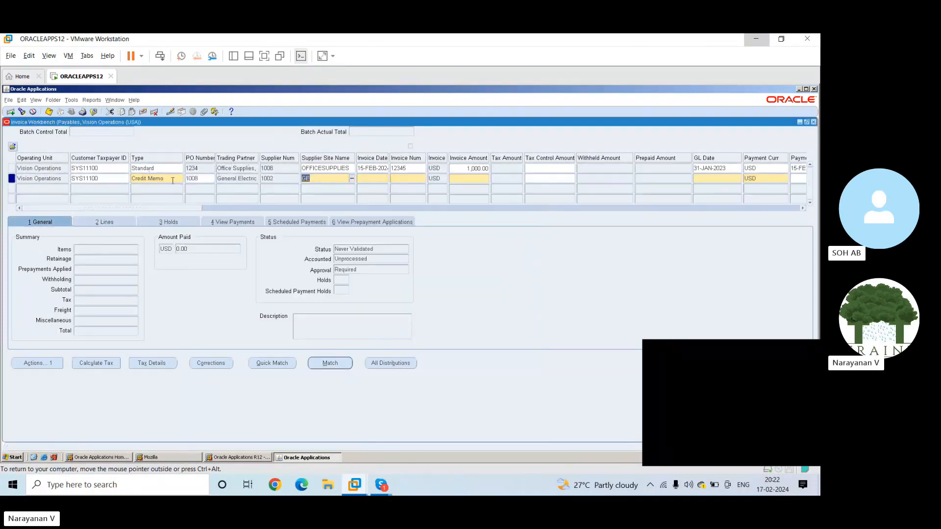
double_click(204, 178)
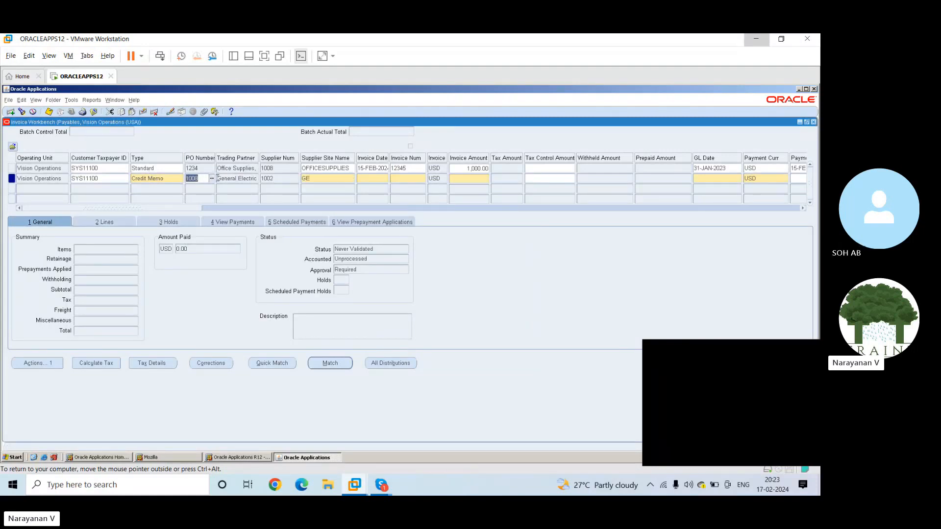
click(213, 179)
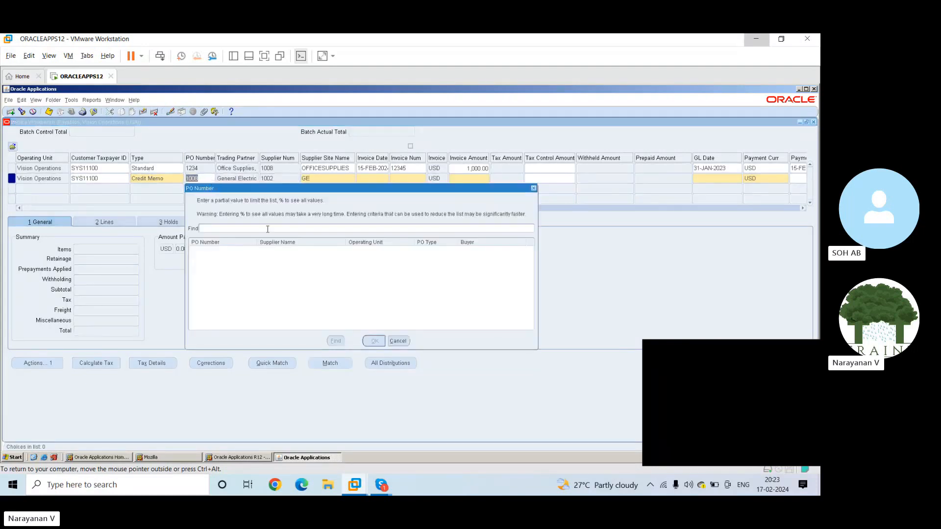
click(397, 341)
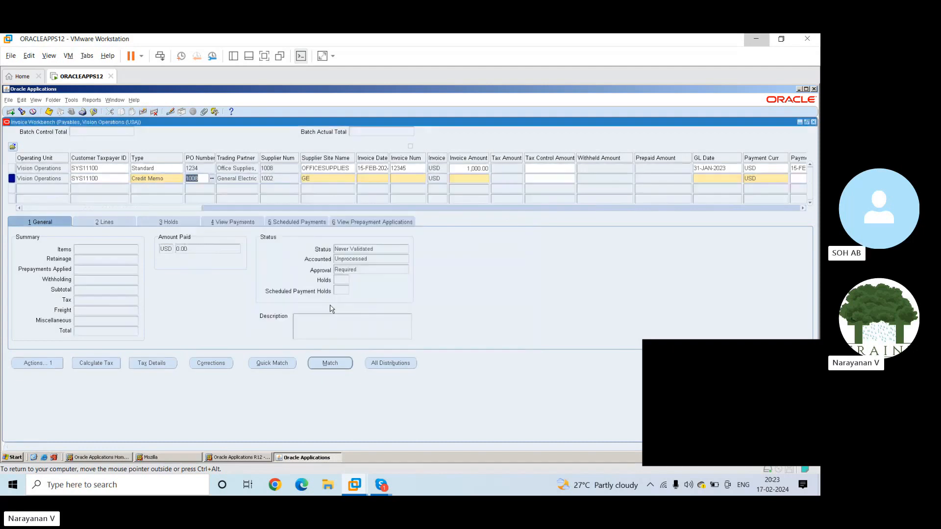
Set the General Electric credit memo's invoice date to 15-FEB-2023 and accept the caution about the date being over a year old
click(321, 178)
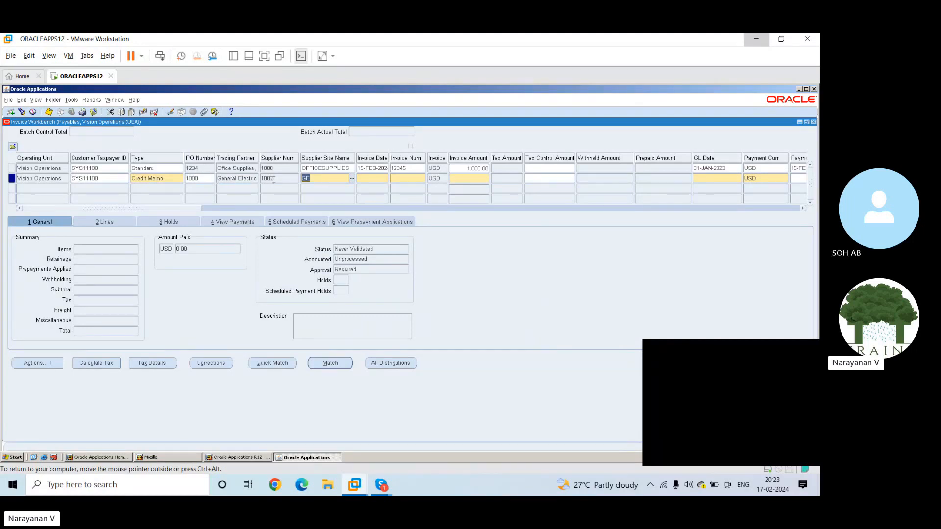
click(375, 180)
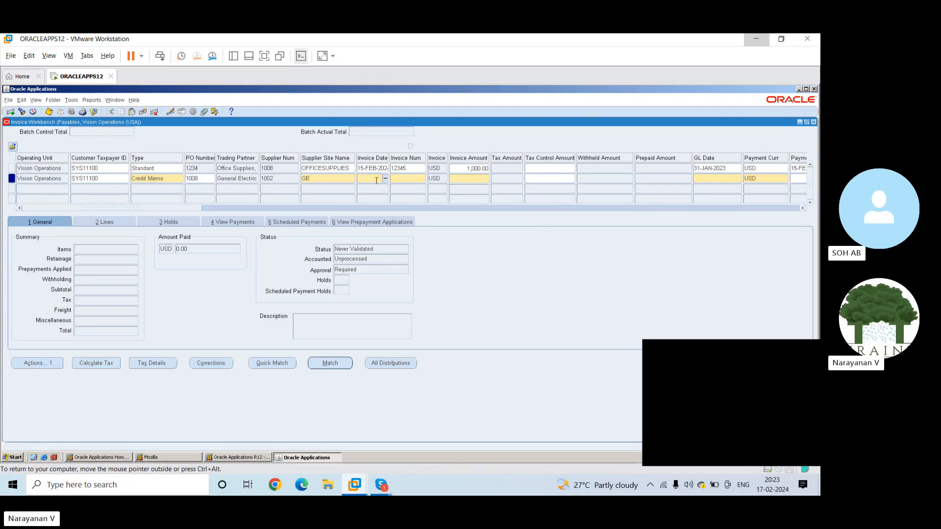
text(15)
text(-FEB)
text(-2023)
key(Tab)
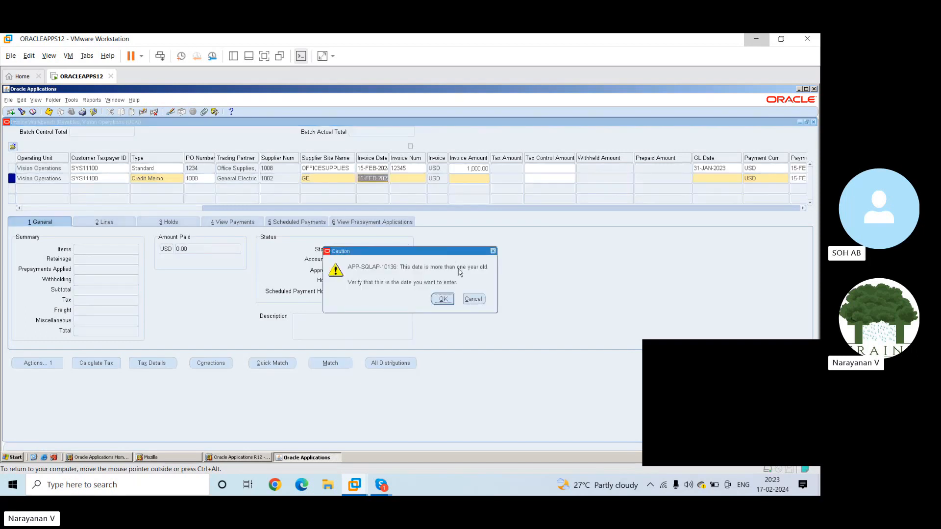
click(442, 299)
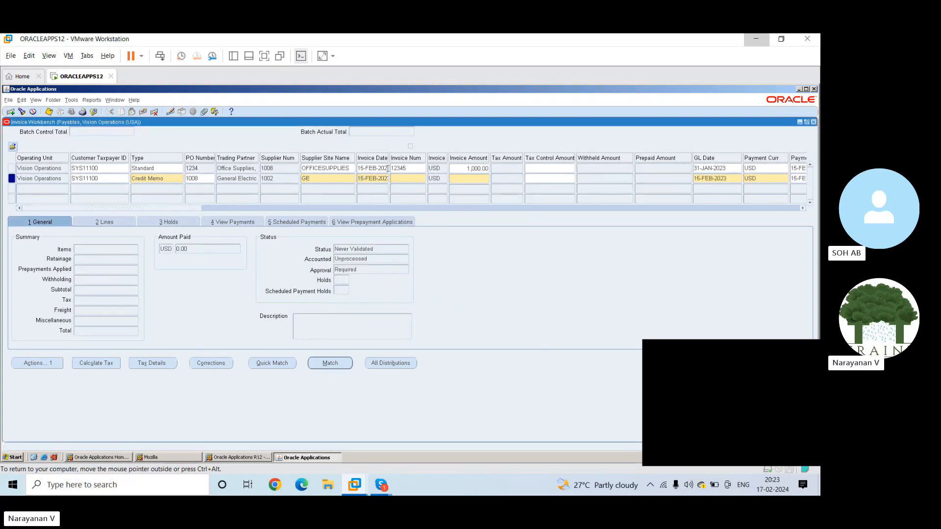
Replace the credit memo's invoice number with 12345
click(377, 178)
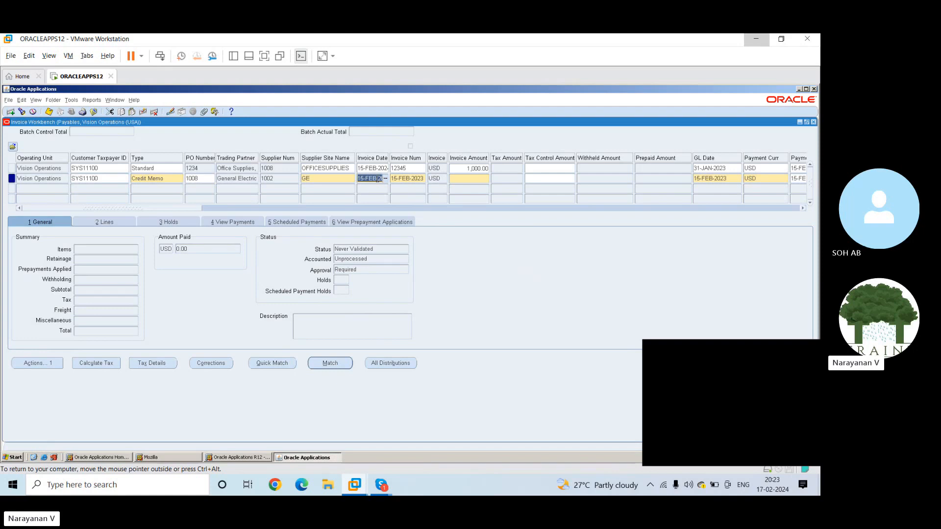
key(Tab)
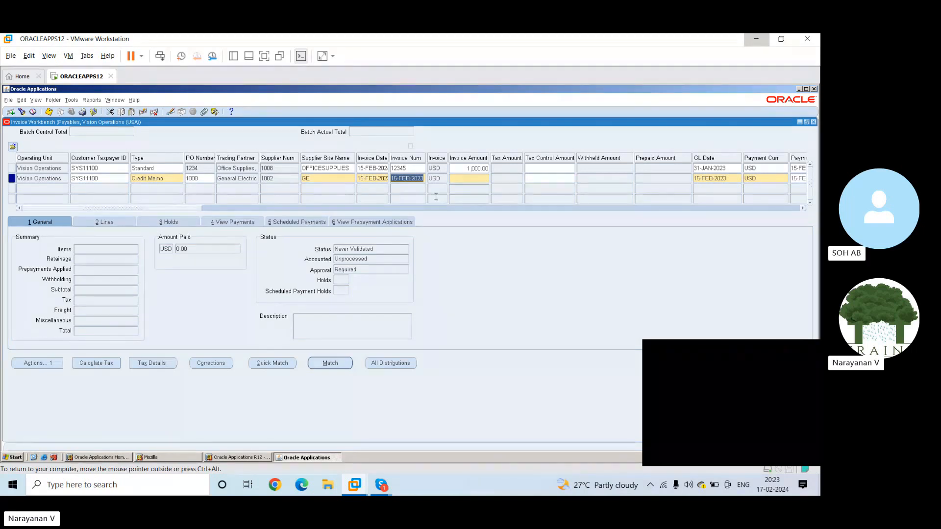
text(12345)
key(Tab)
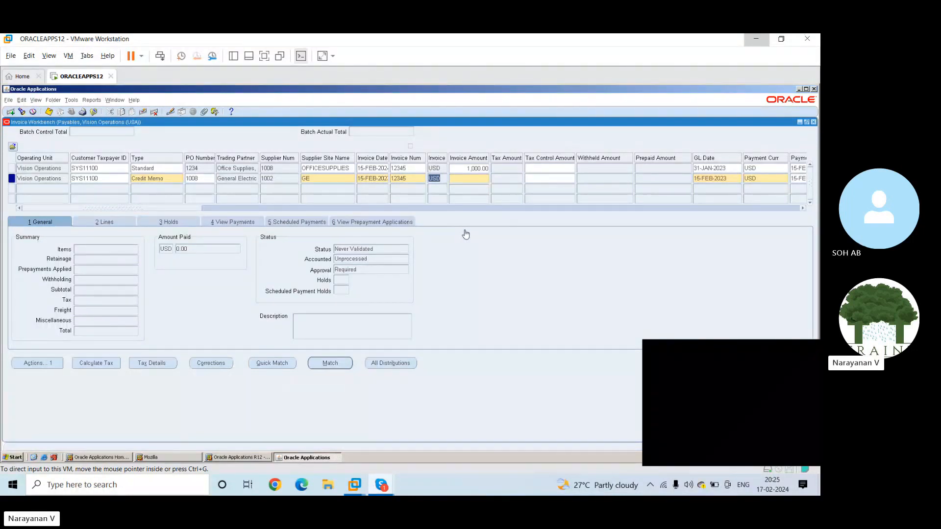
Try to enter a positive invoice amount of 500 for the credit memo
click(470, 181)
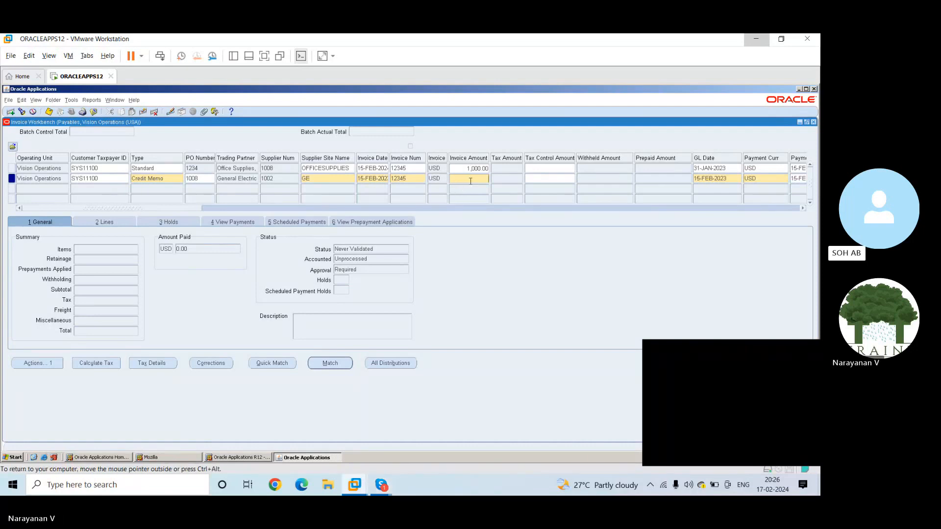
text(500)
key(Tab)
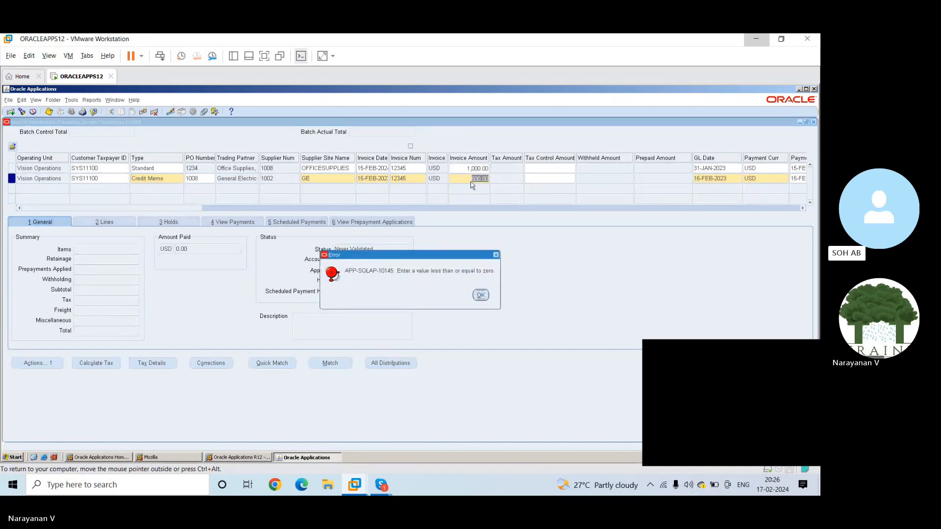
click(480, 295)
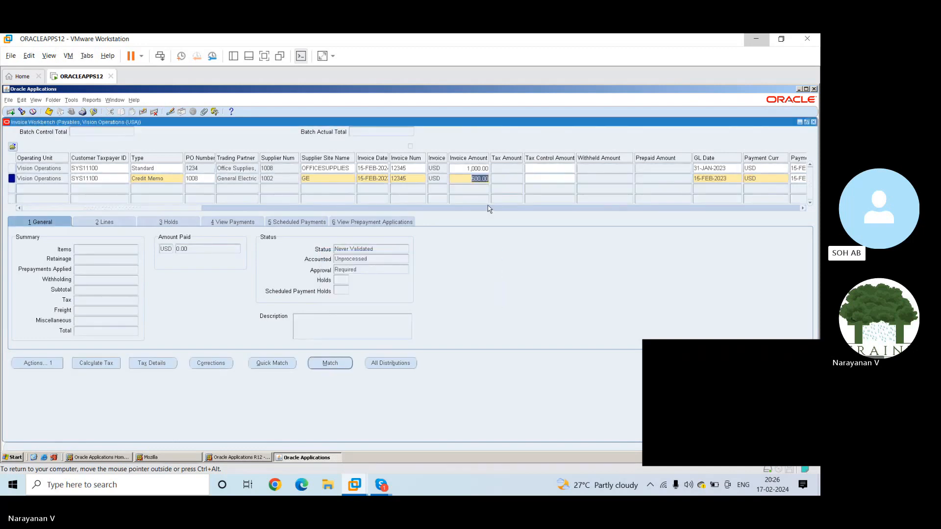
Set the credit memo's invoice amount to -500
key(Left)
text(-)
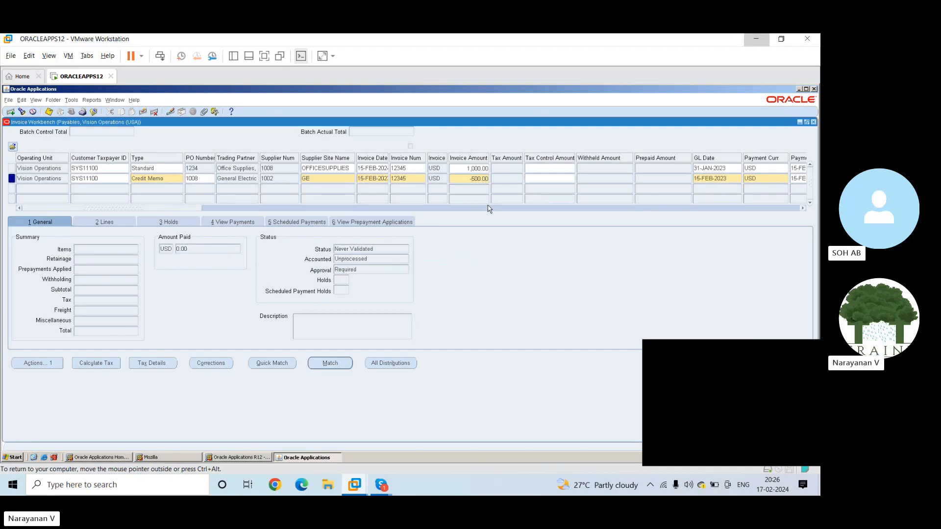
key(Tab)
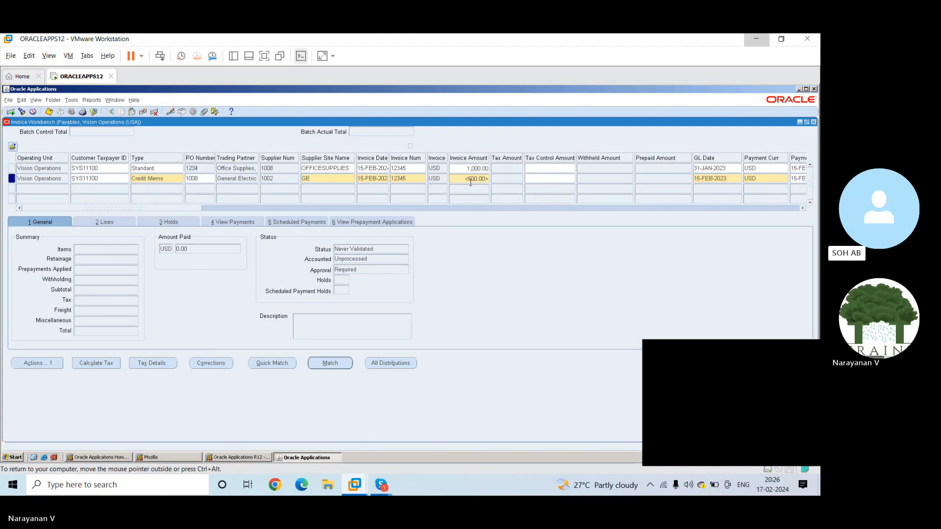
key(BackSpace)
key(BackSpace)
key(BackSpace)
key(BackSpace)
key(BackSpace)
key(BackSpace)
key(BackSpace)
key(BackSpace)
text(-500)
key(Tab)
key(Tab)
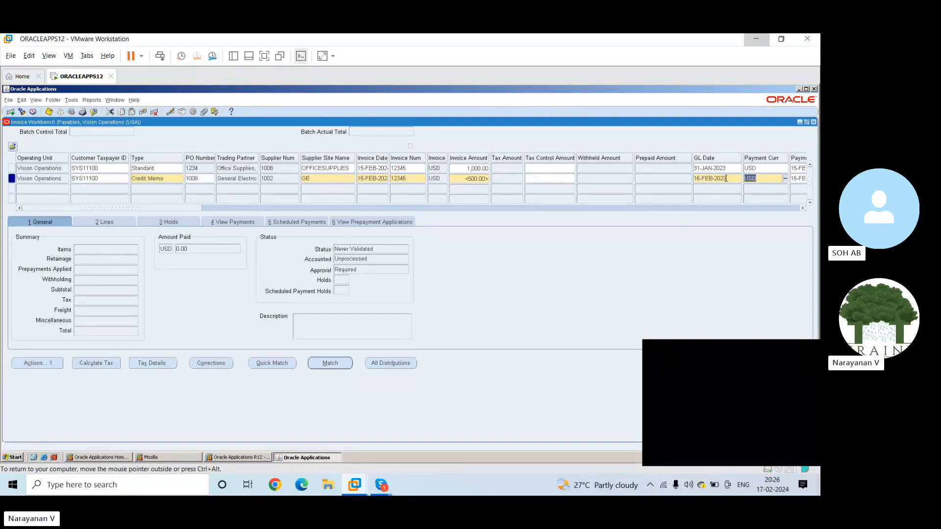
Keep the credit memo's payment rate date and enter the description "Return of prpduct"
key(Tab)
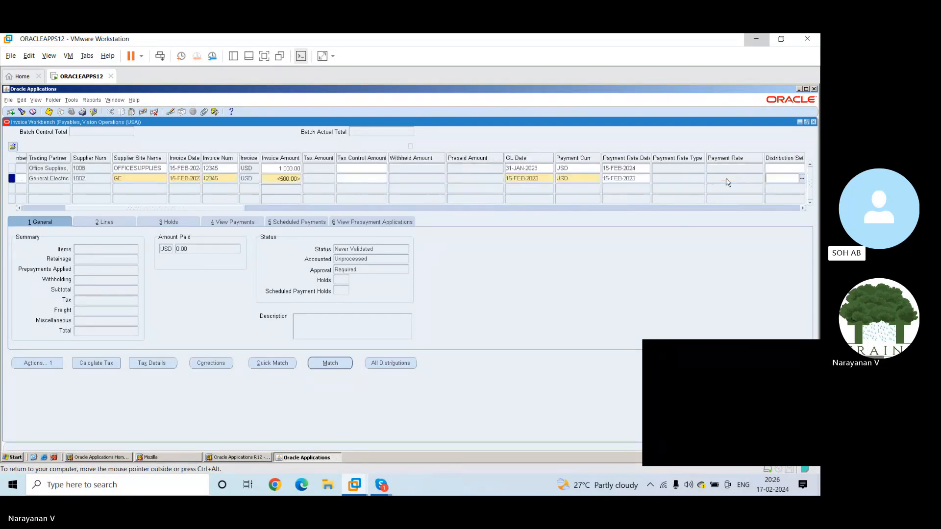
click(639, 180)
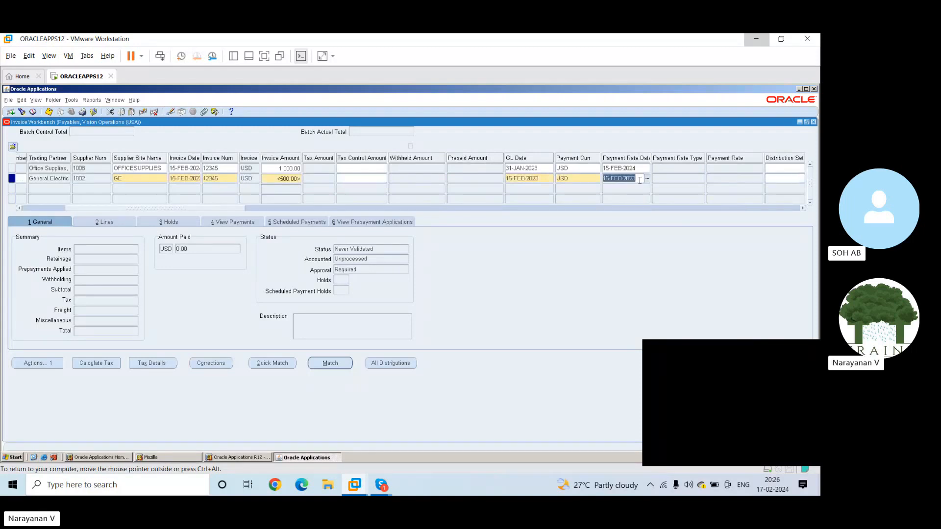
key(Tab)
key(Tab)
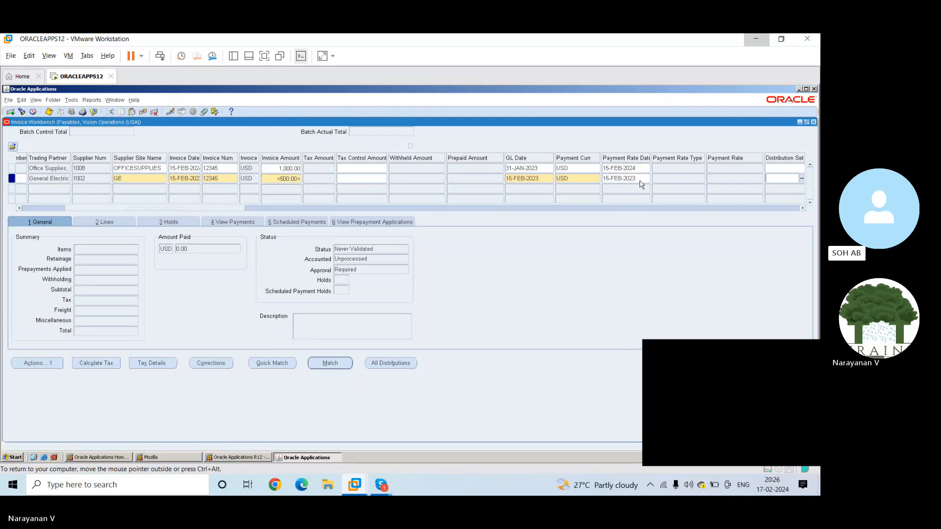
key(Tab)
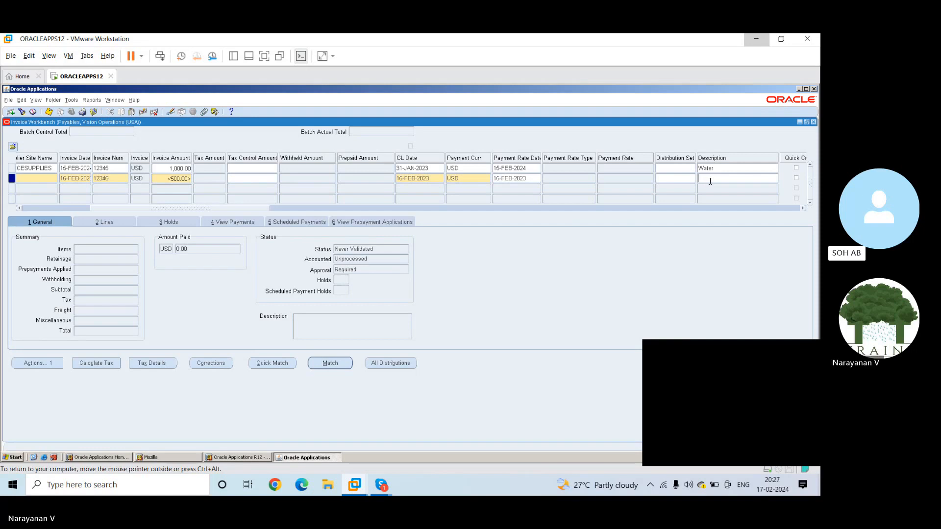
text(Return of prpduct)
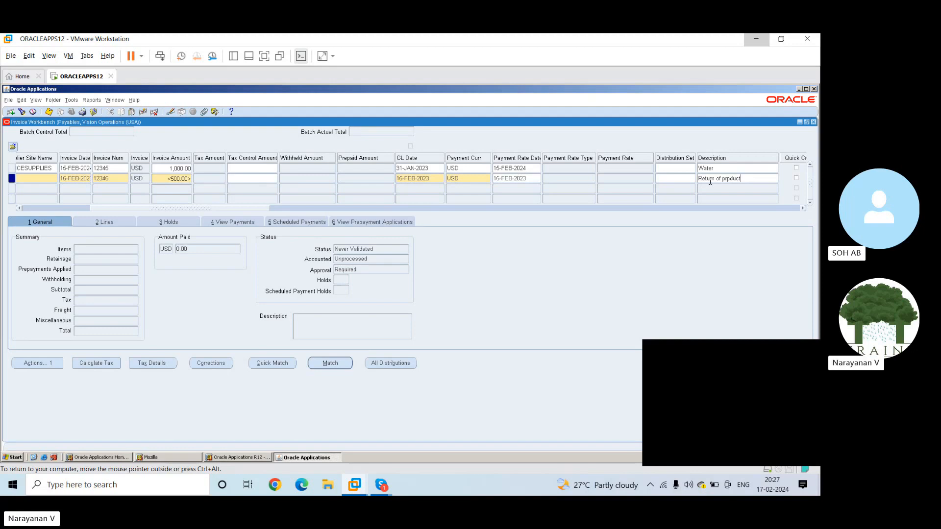
key(Tab)
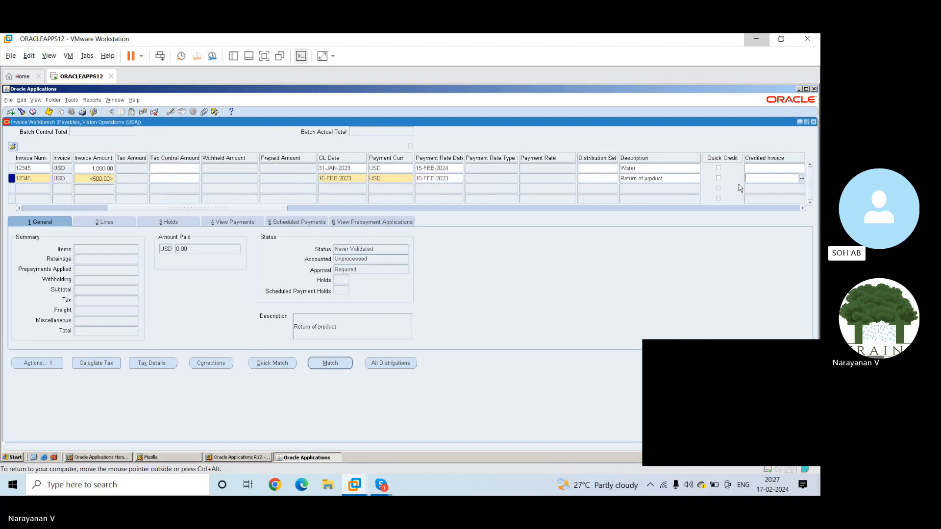
Keep Check as the credit memo's payment method and choose ALAP from its list of pay groups
drag(278, 207, 482, 226)
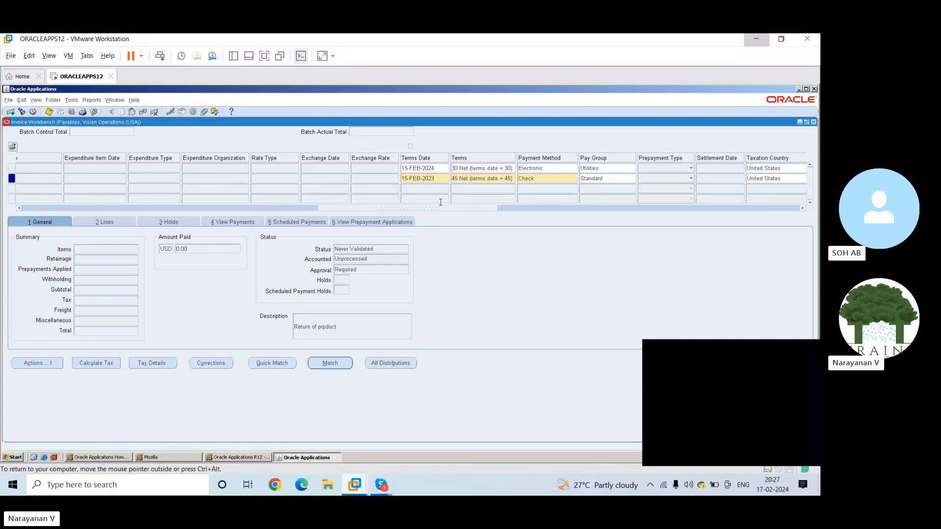
drag(444, 209, 474, 207)
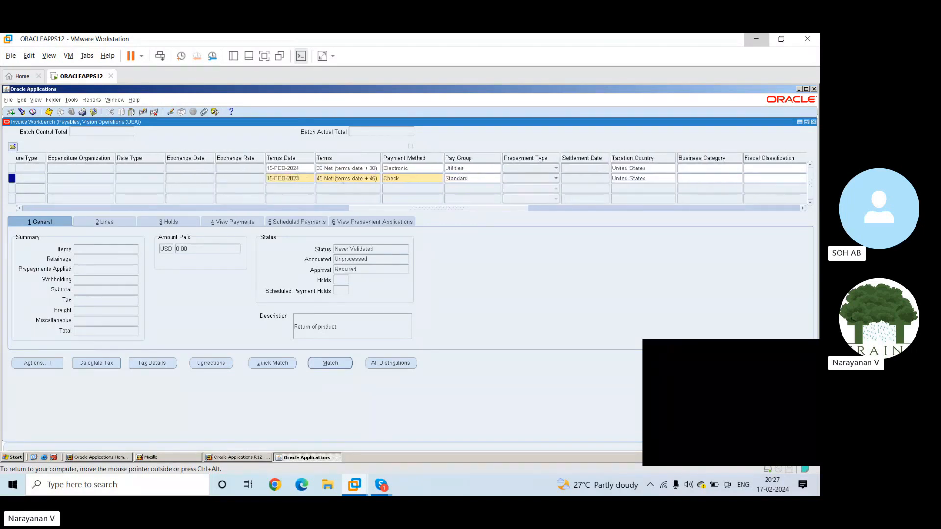
click(405, 179)
drag(461, 211, 498, 214)
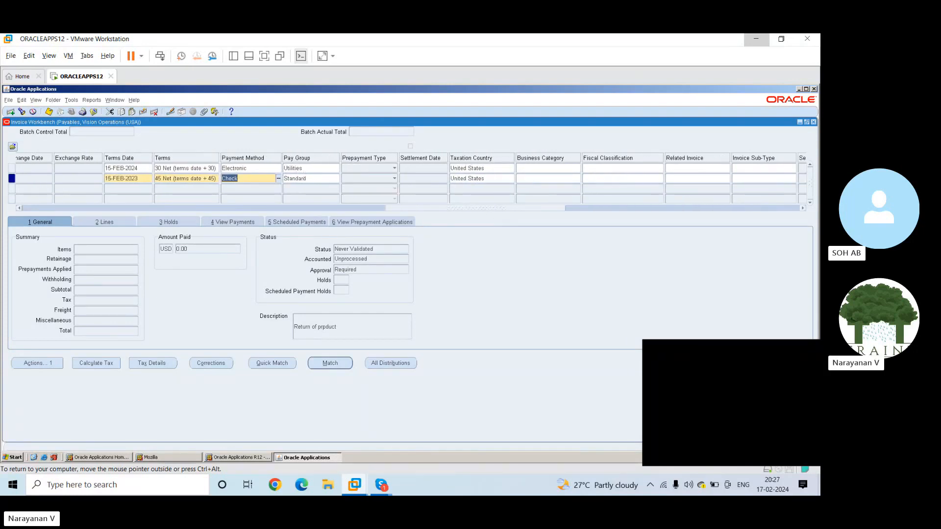
key(Tab)
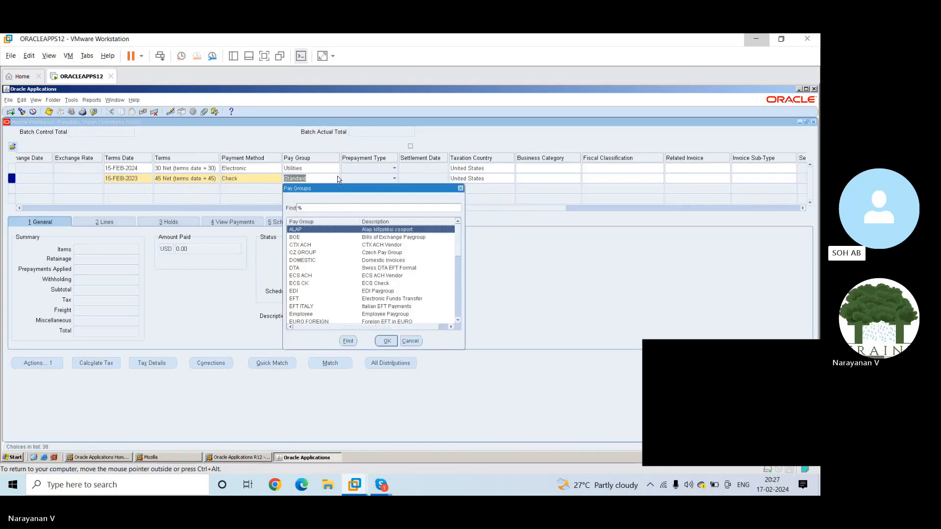
click(387, 341)
Try to choose a remit-to bank account name for the General Electric credit memo
drag(432, 211, 657, 231)
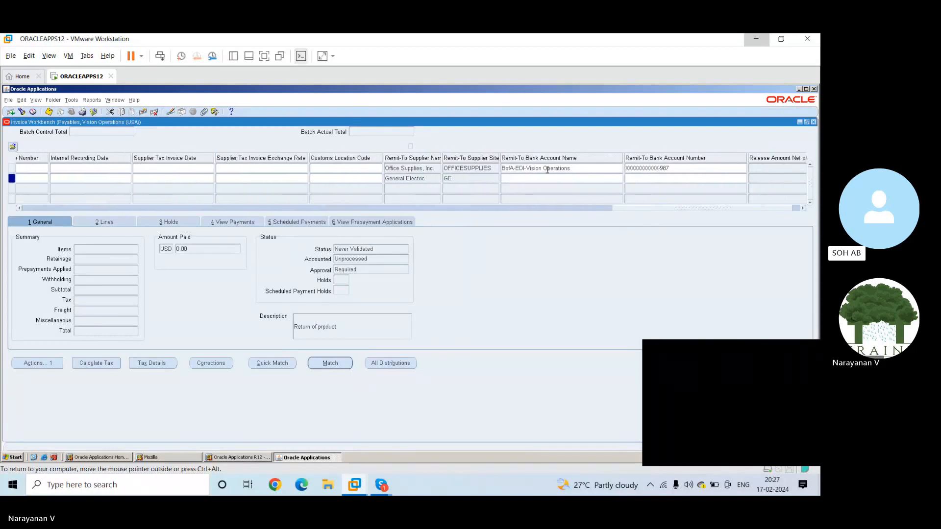
click(523, 179)
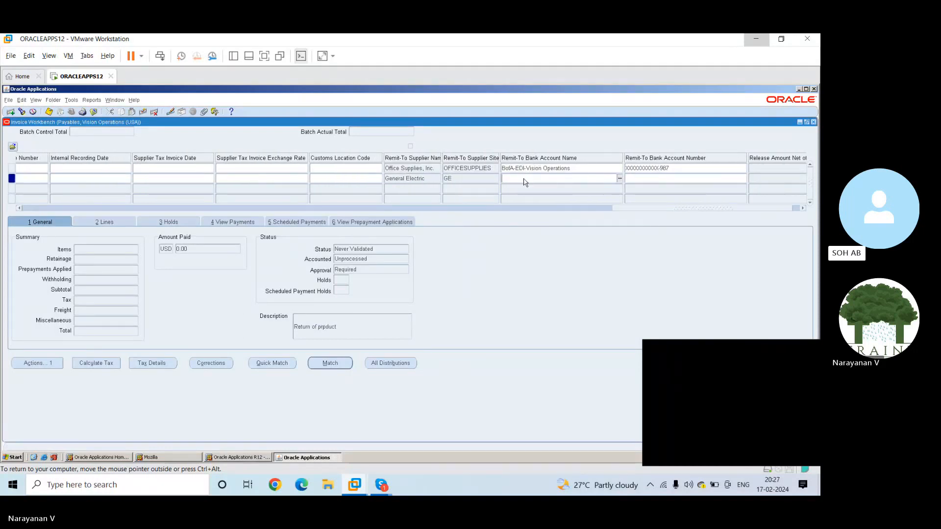
click(620, 178)
click(619, 179)
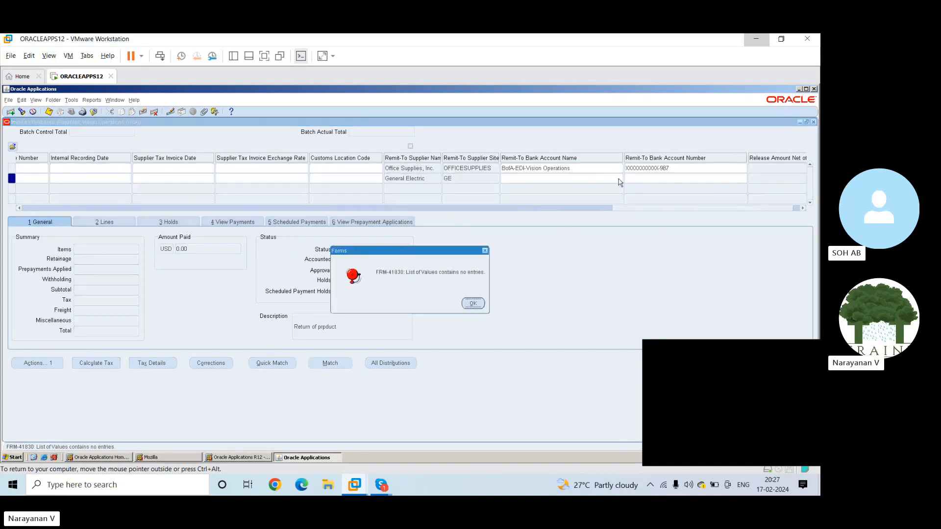
click(474, 303)
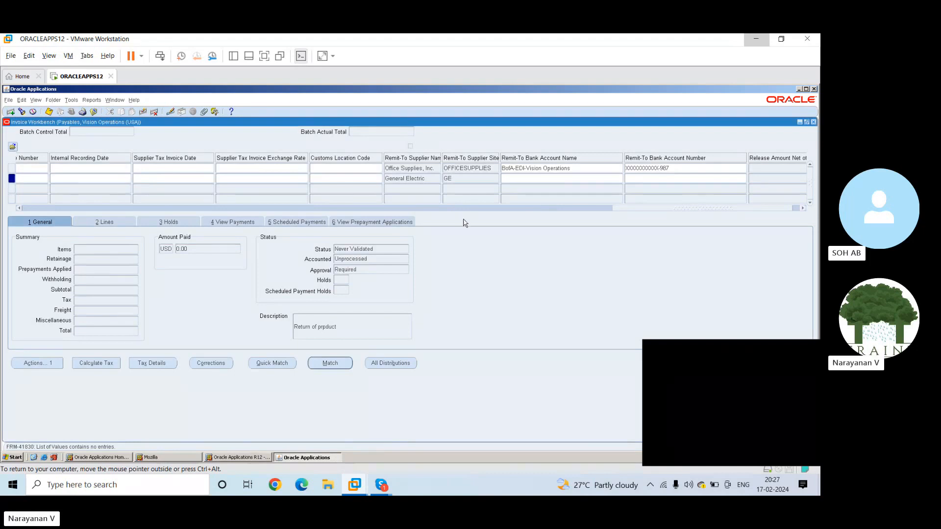
Return to the first columns of the credit memo row and save the credit memo
click(617, 210)
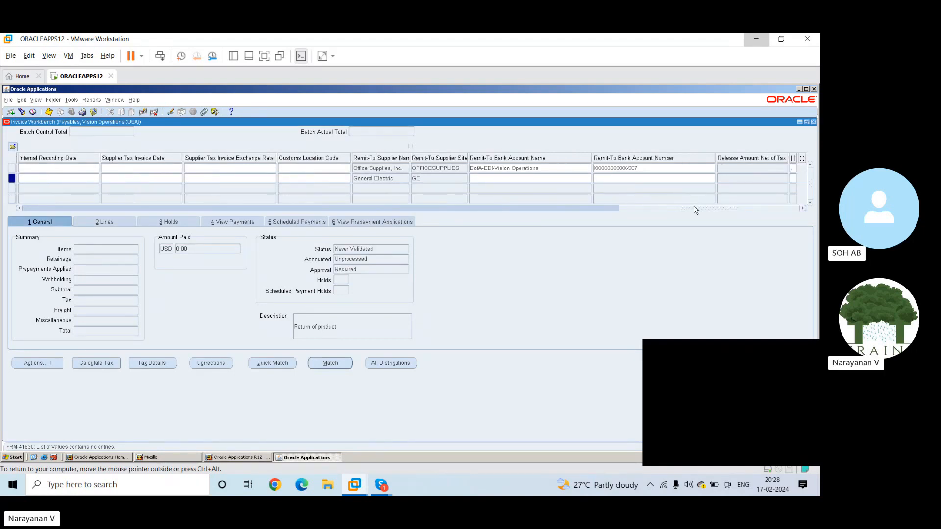
drag(696, 210, 128, 165)
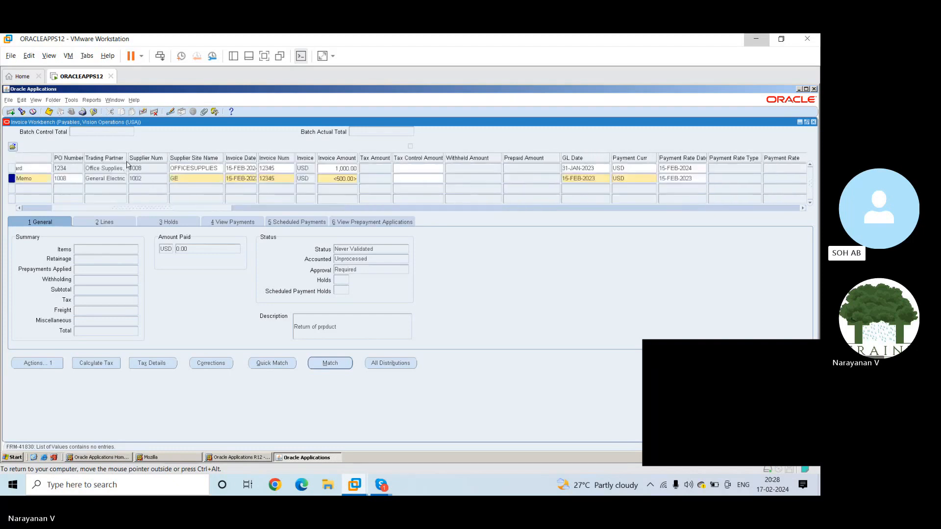
click(50, 112)
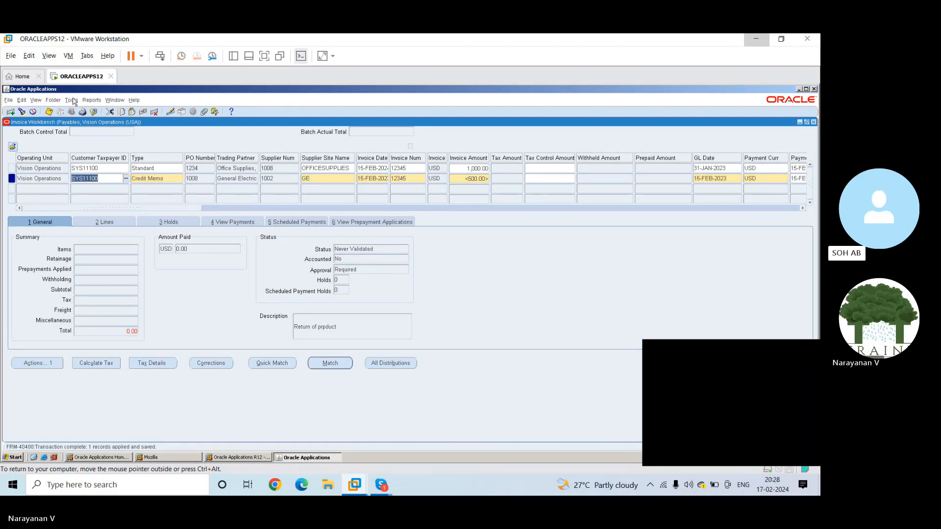
Try to view the invoice approval history of the General Electric credit memo
click(90, 101)
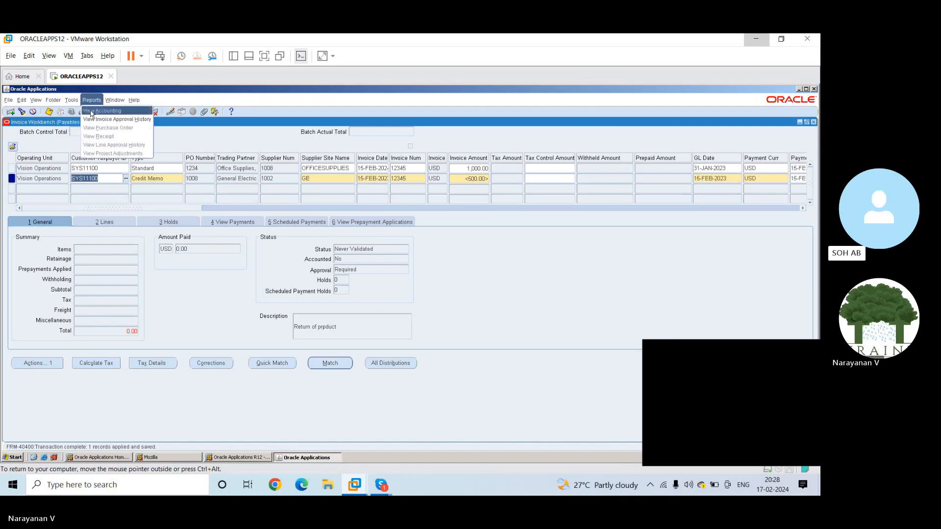
click(93, 119)
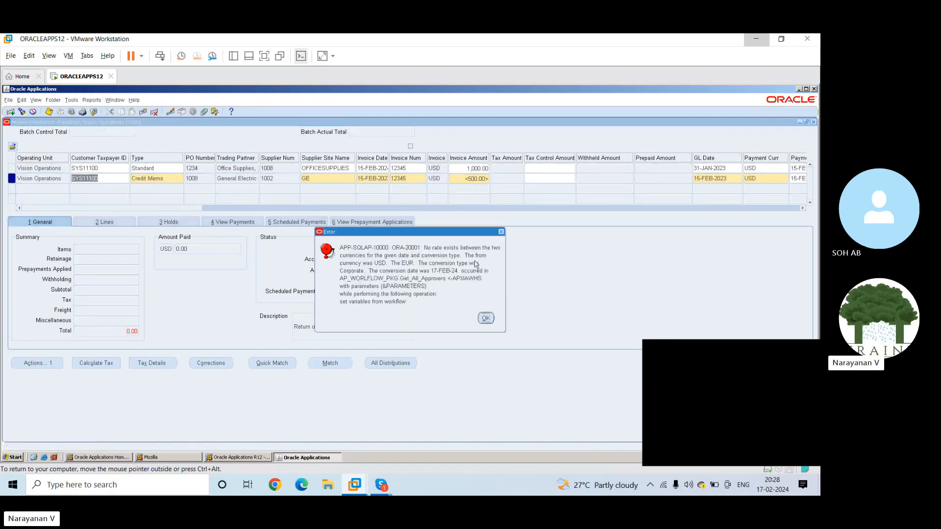
click(500, 232)
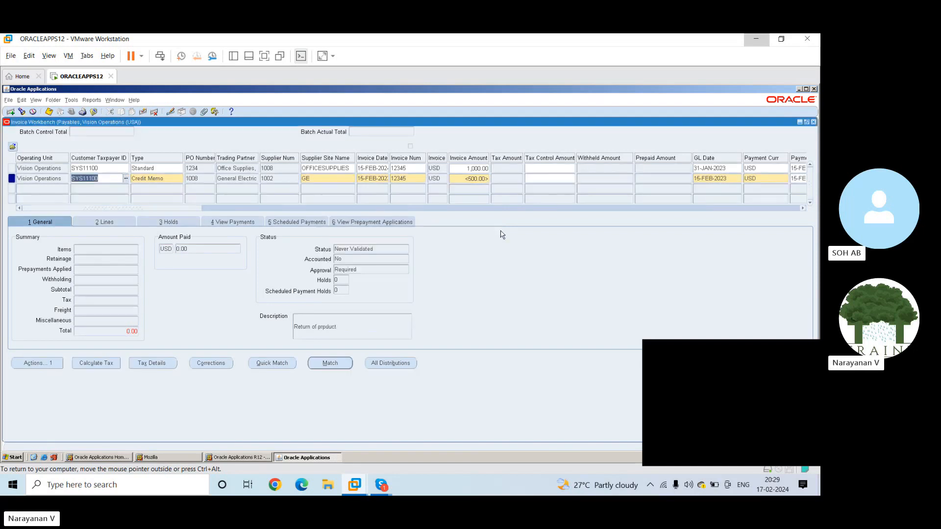
Try to view the invoice approval history of the Office Supplies standard invoice
click(106, 168)
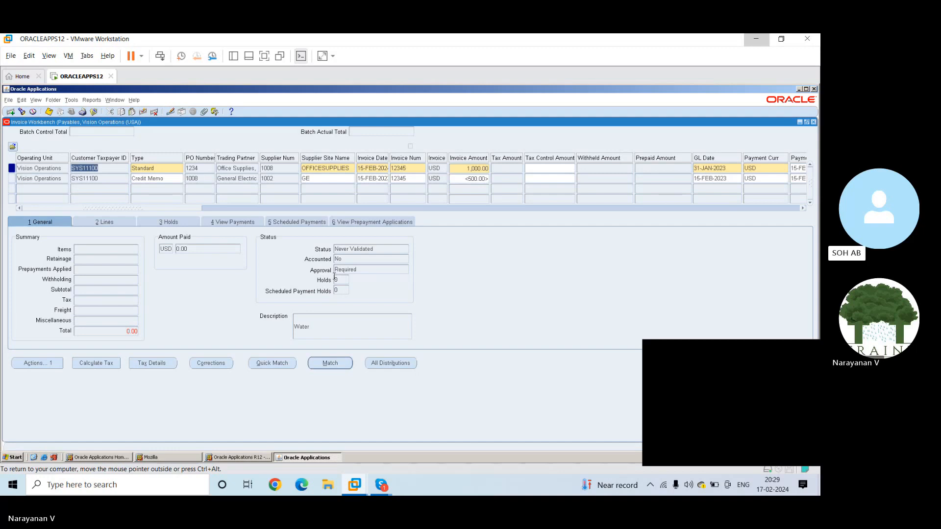
click(89, 100)
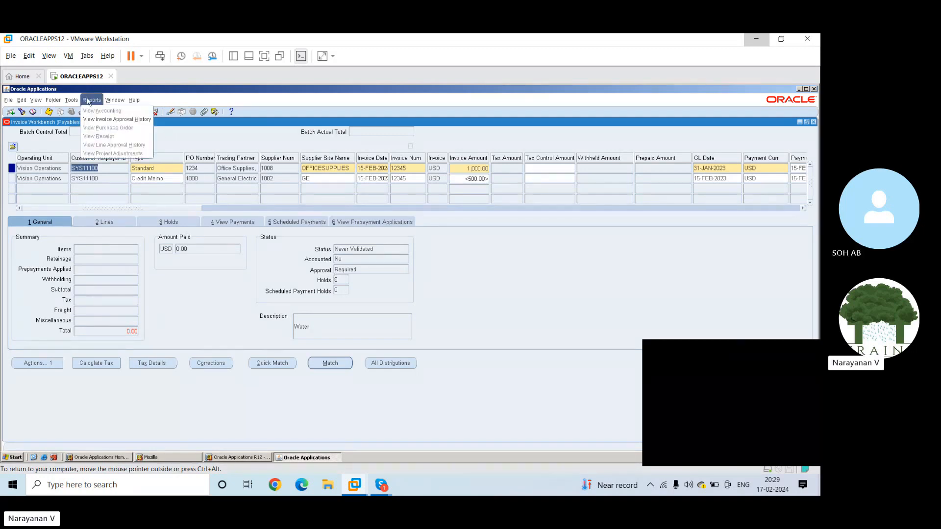
click(100, 120)
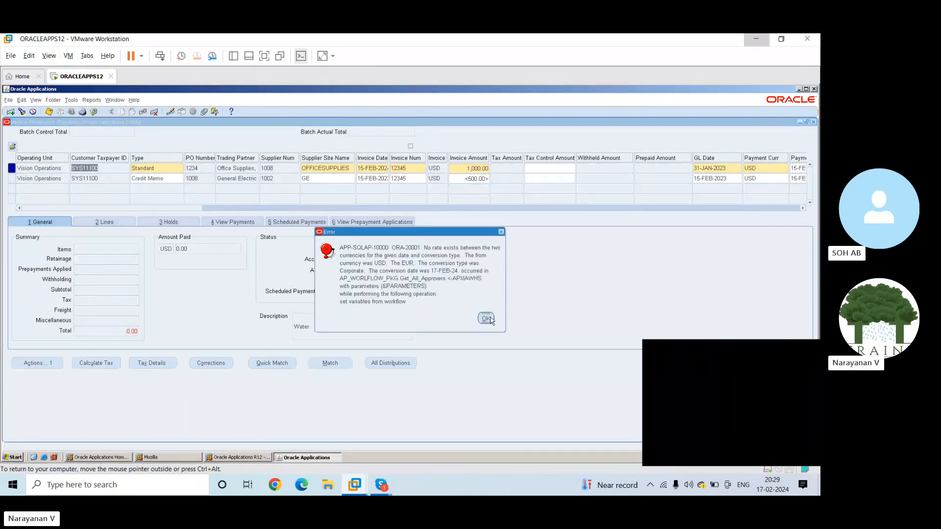
click(486, 319)
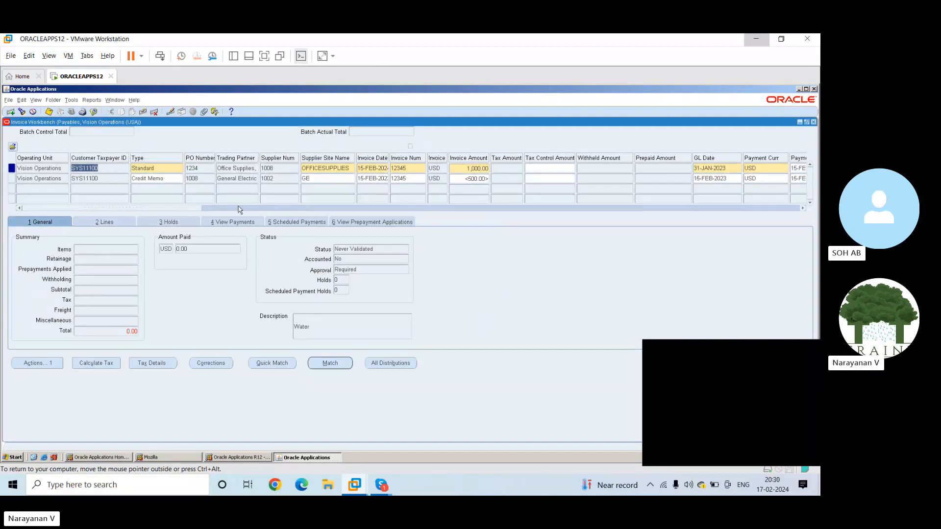
Review the invoice overview of the Office Supplies standard invoice and try to open all its distributions
click(67, 102)
click(74, 113)
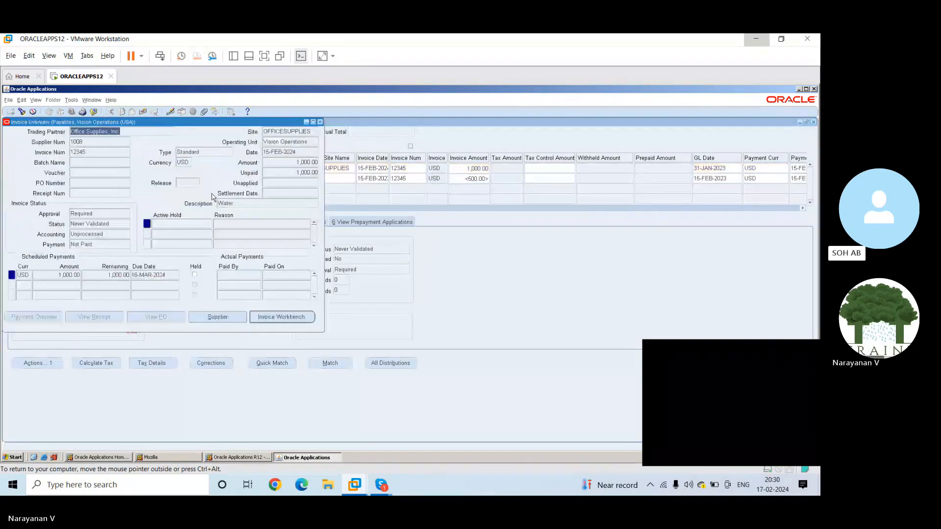
click(272, 162)
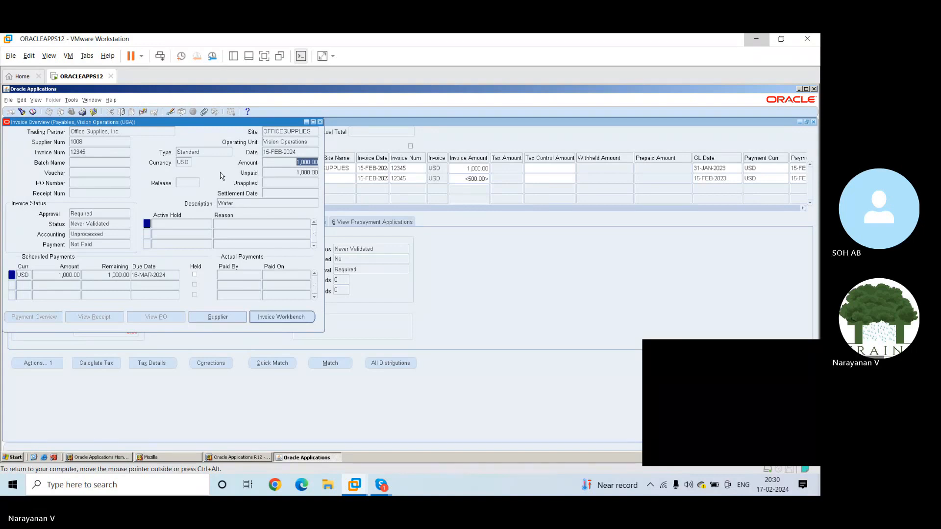
click(319, 123)
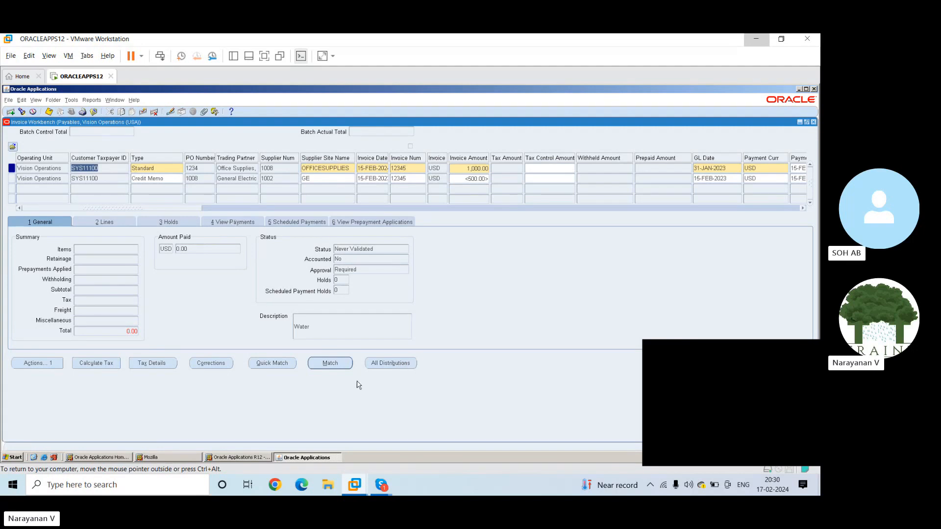
click(383, 366)
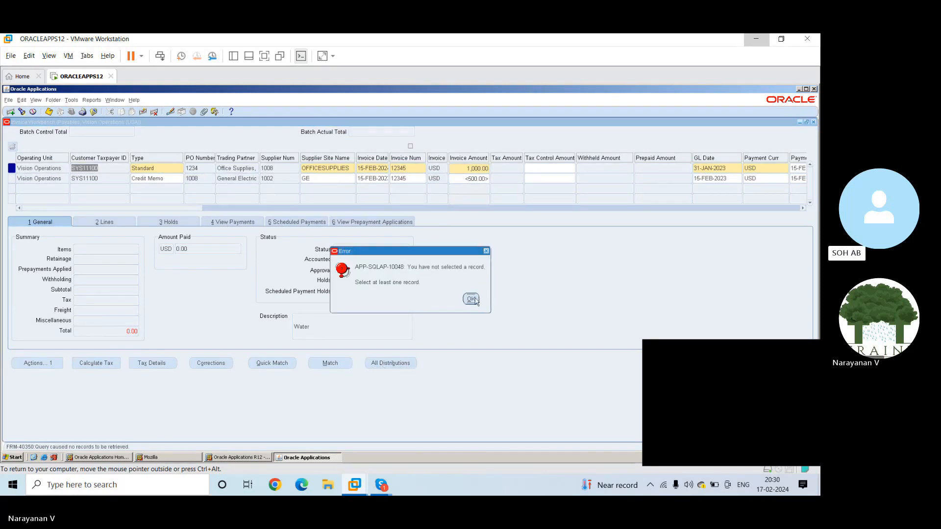
click(471, 299)
Open the lines of the Office Supplies standard invoice and set the first item line's amount to 1000
click(104, 222)
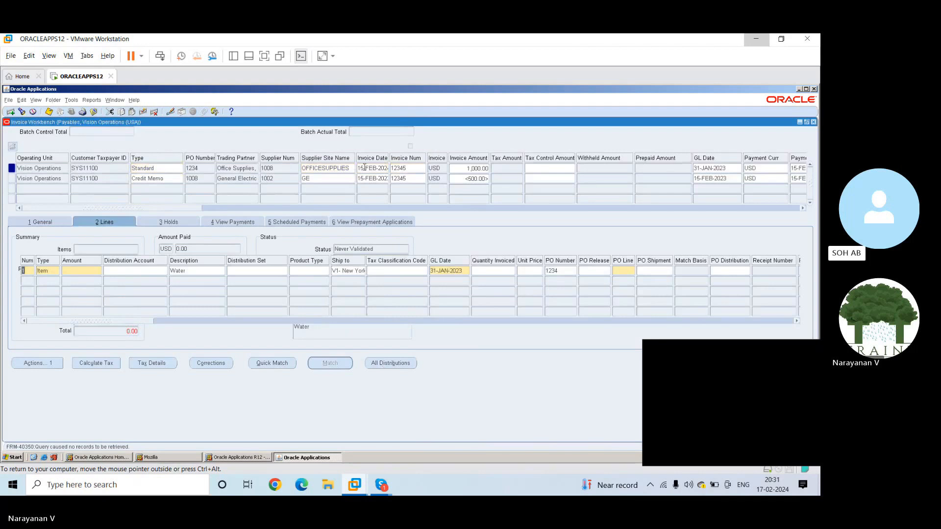
click(345, 168)
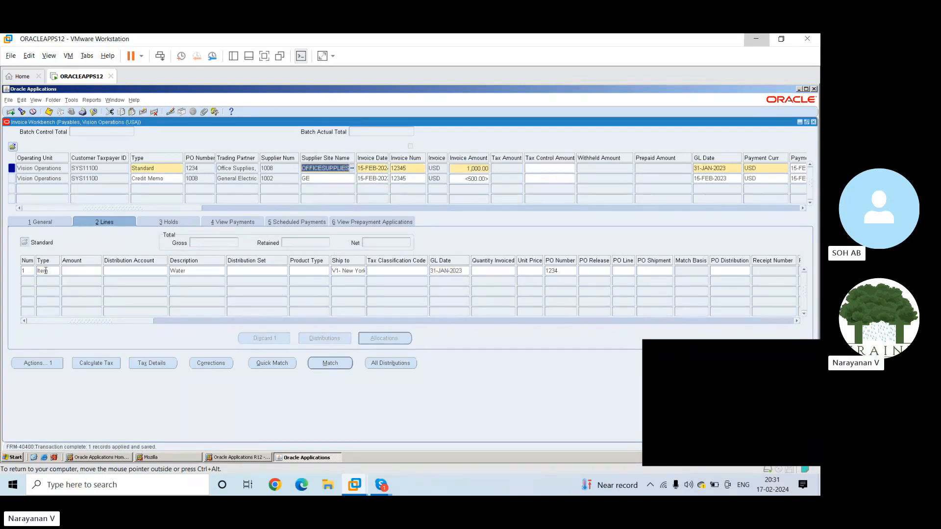
click(72, 270)
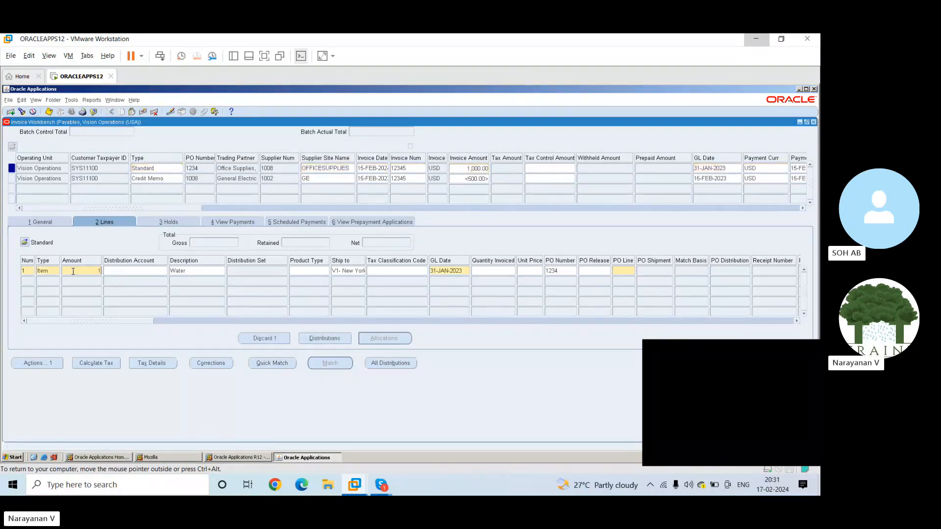
text(1000)
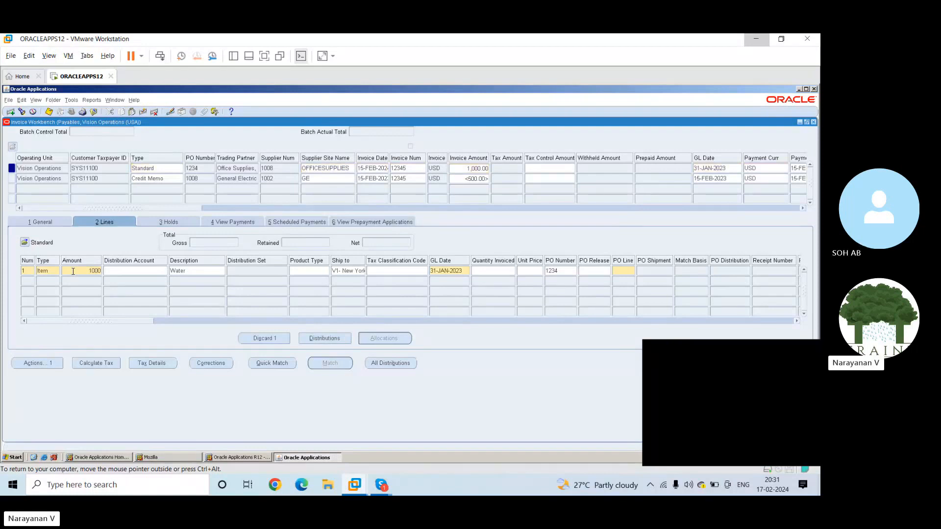
Fill the first item line's distribution account using the Miscellaneous account alias
click(122, 270)
click(163, 270)
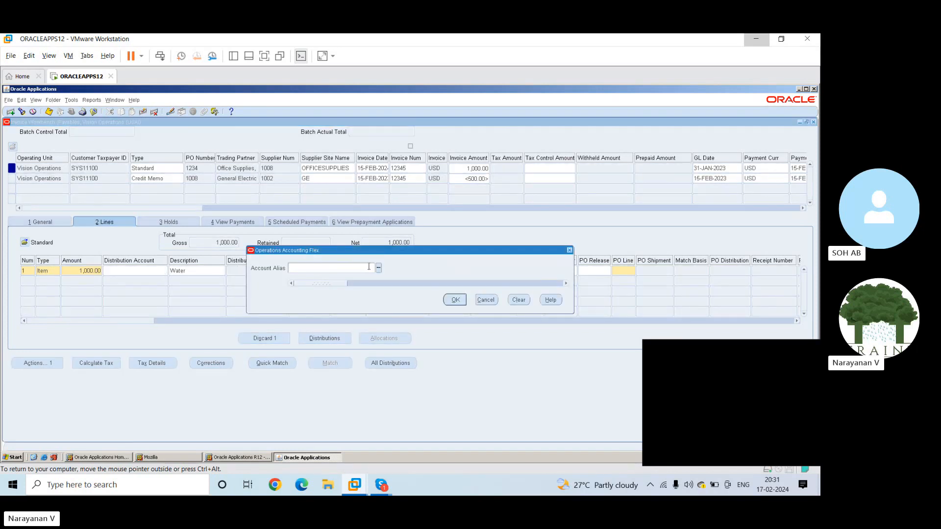
click(378, 267)
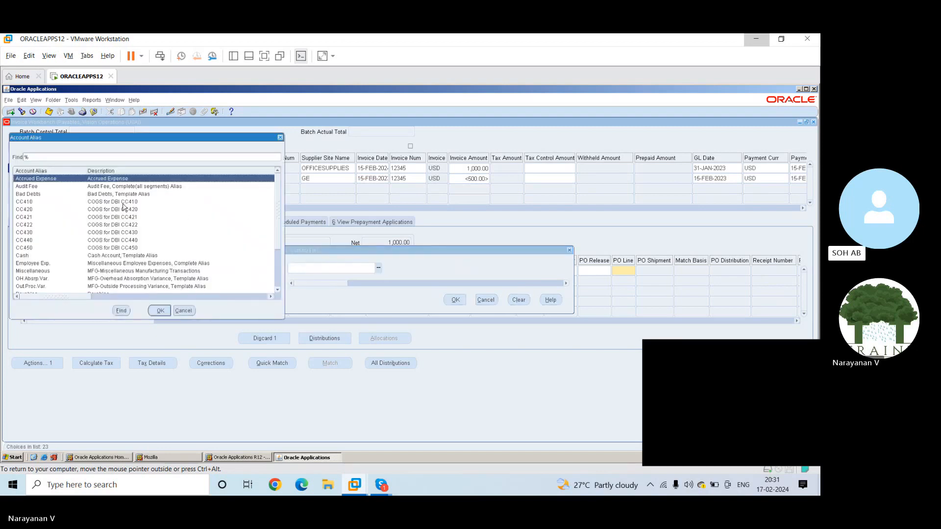
click(41, 265)
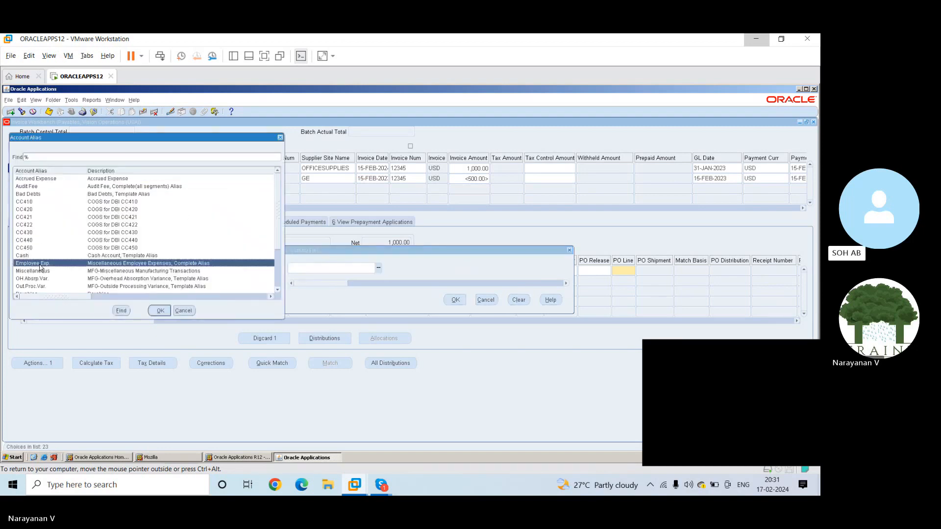
key(Down)
key(Down)
key(Down)
key(Down)
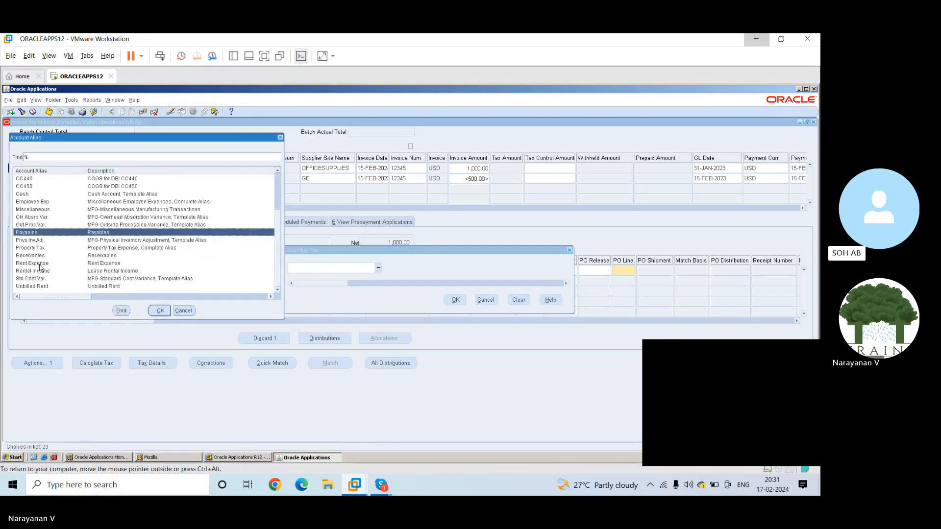
key(Down)
key(Down)
key(Down)
key(Down)
key(Down)
key(Down)
key(Down)
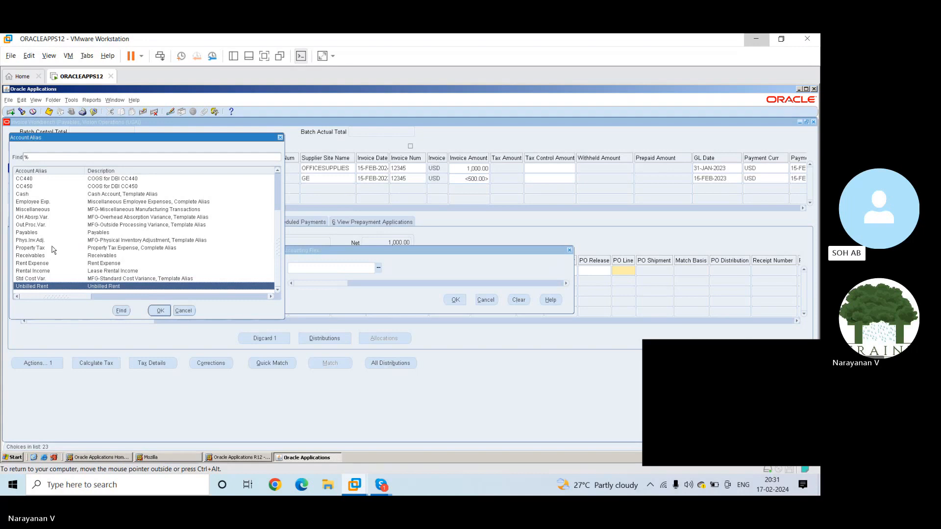
click(62, 209)
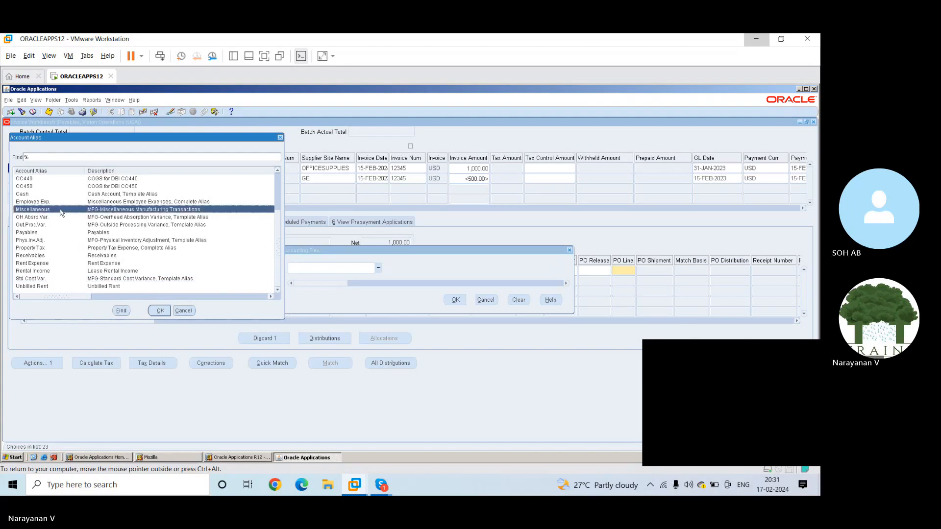
click(164, 314)
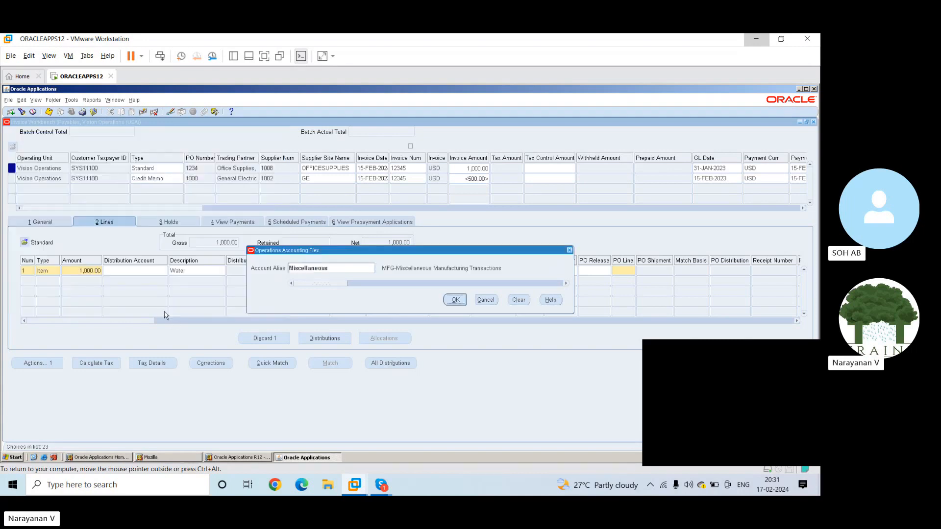
click(455, 300)
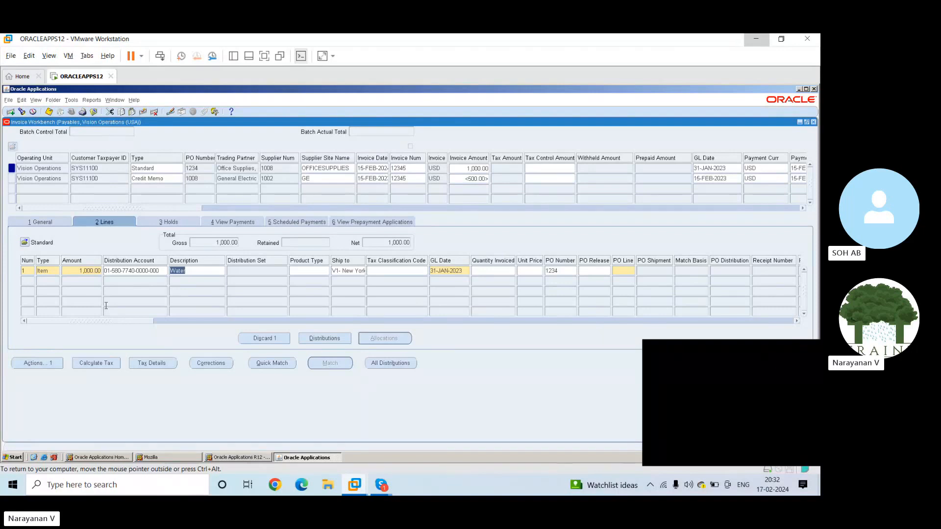
Set the first item line's amount to 500 and try to save the invoice line
click(90, 271)
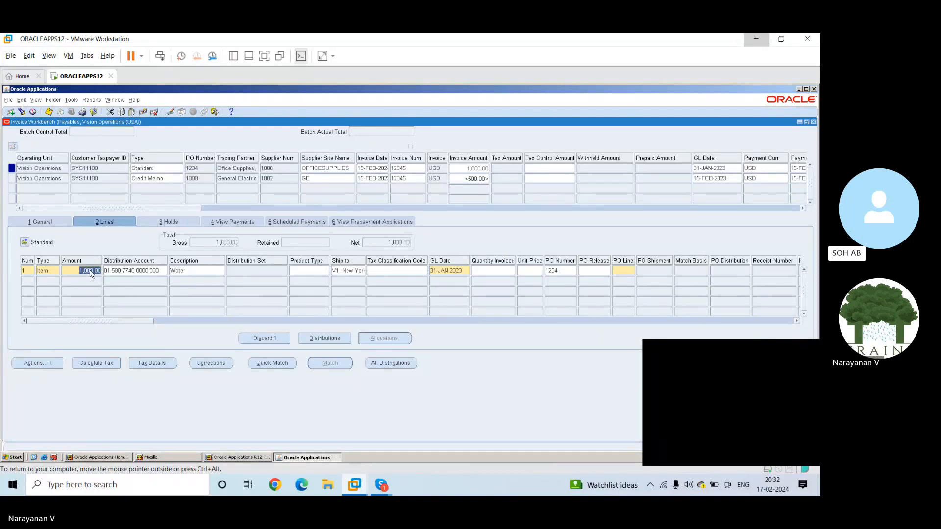
text(500)
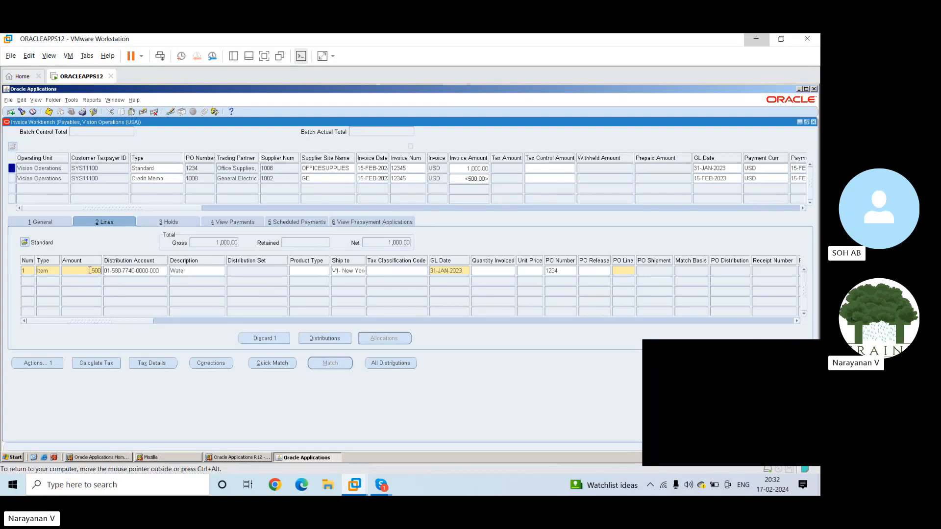
key(Tab)
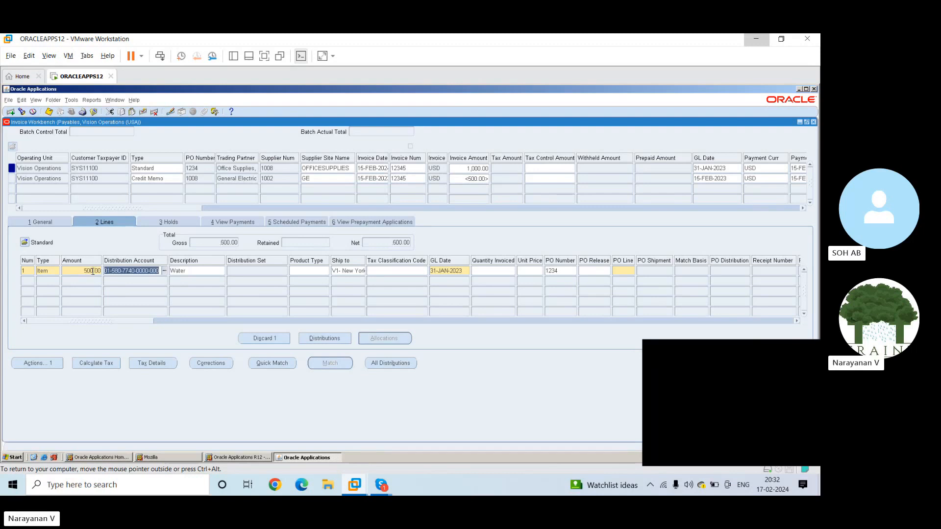
key(ctrl+s)
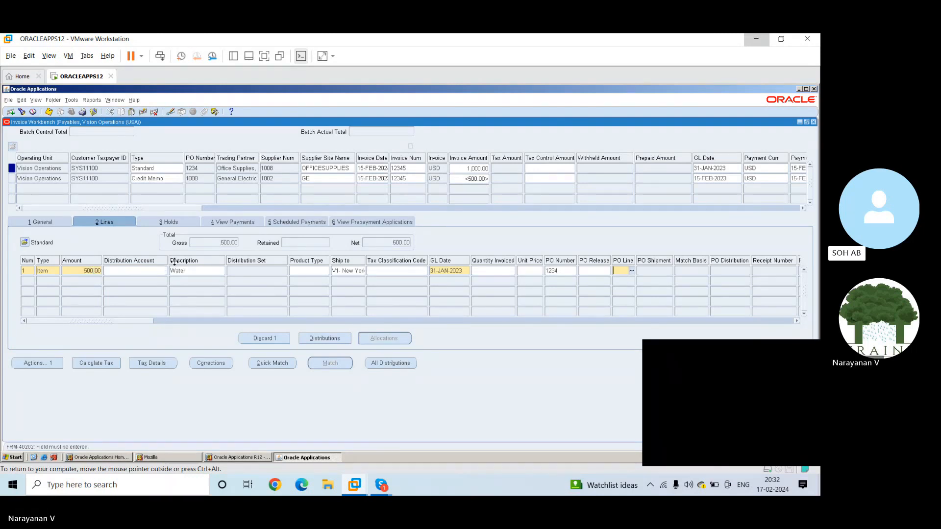
Refill the 500 item line's distribution account from the Miscellaneous account alias
click(148, 269)
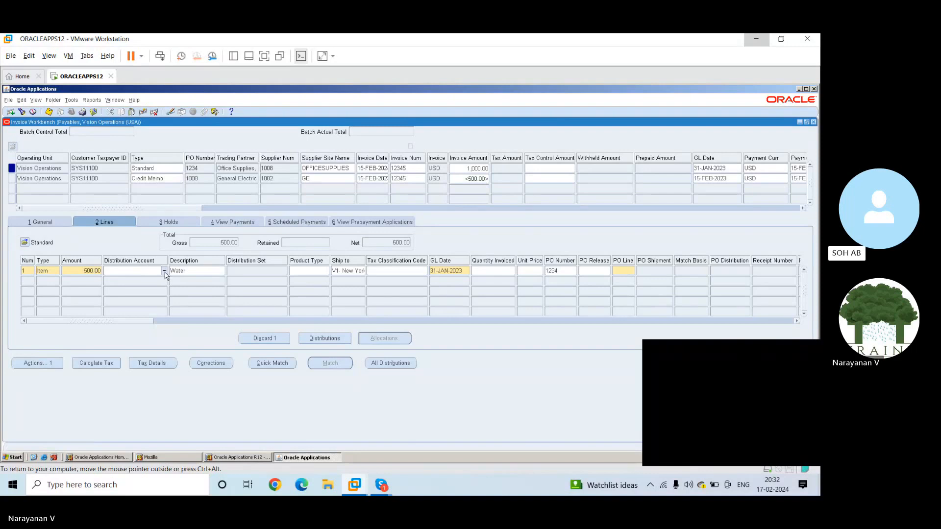
click(164, 272)
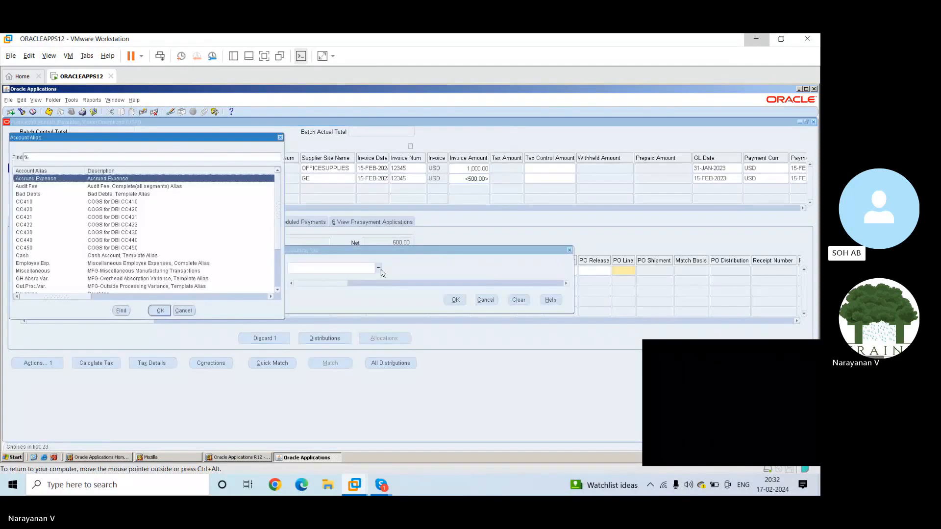
click(127, 271)
click(157, 310)
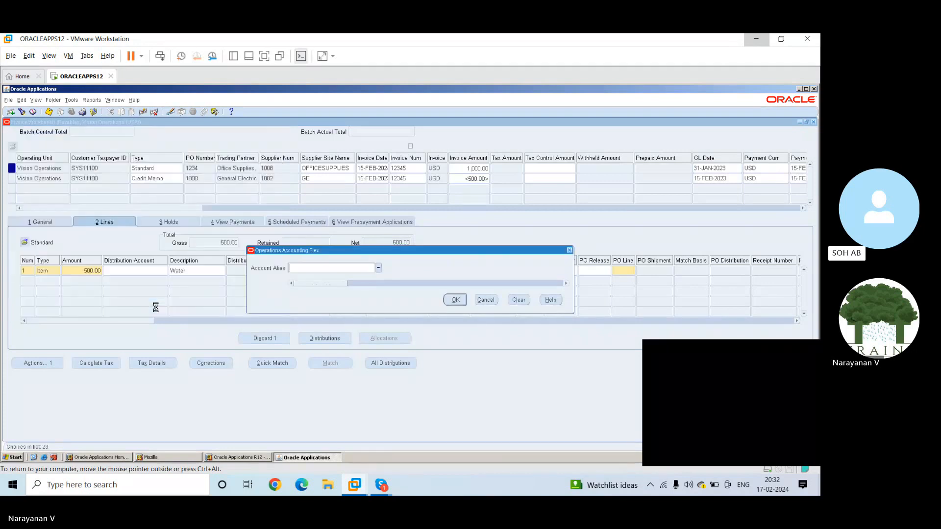
click(455, 299)
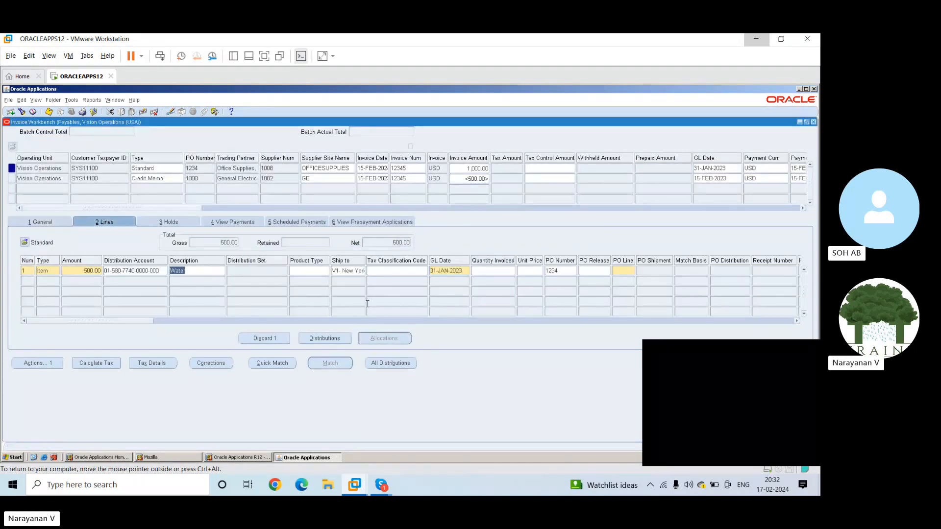
Try to start a second invoice line and to open the item line's distributions
click(47, 281)
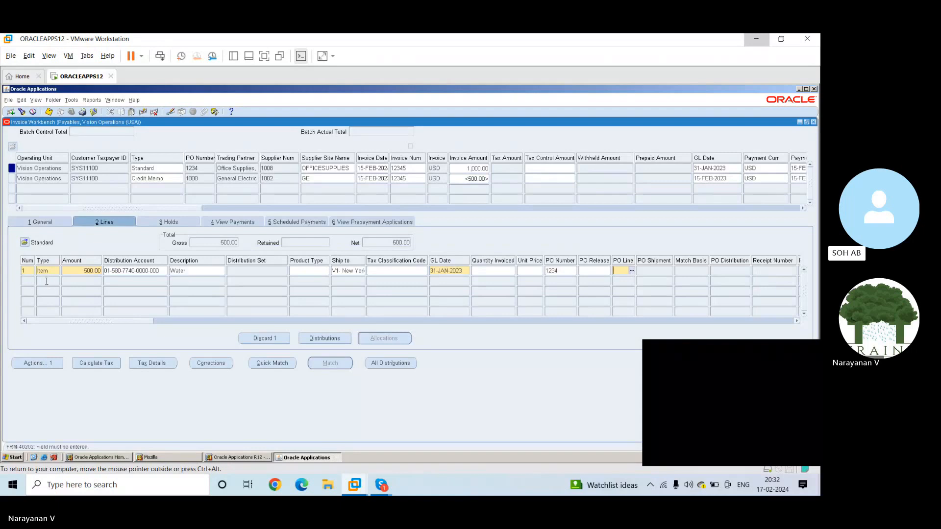
click(27, 285)
click(316, 338)
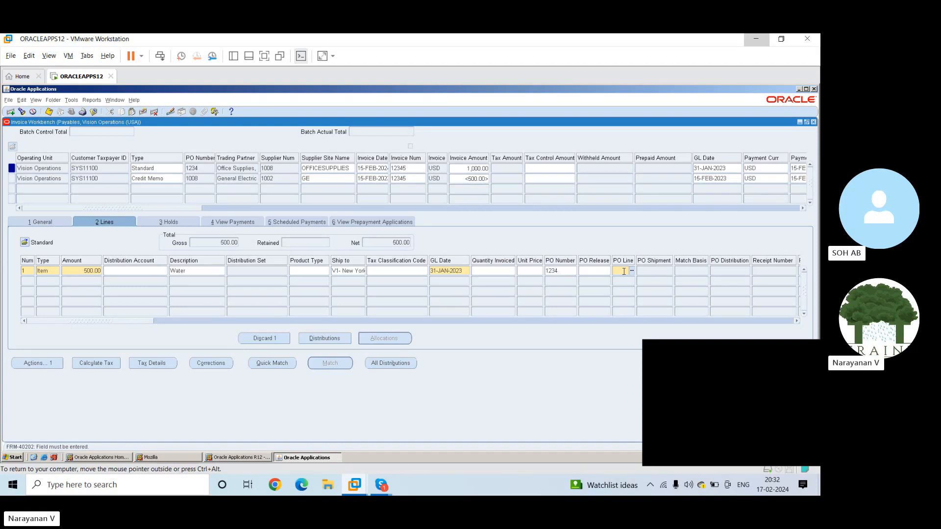
Enter 1 as the PO line of the Office Supplies invoice's first item line
text(1)
key(Tab)
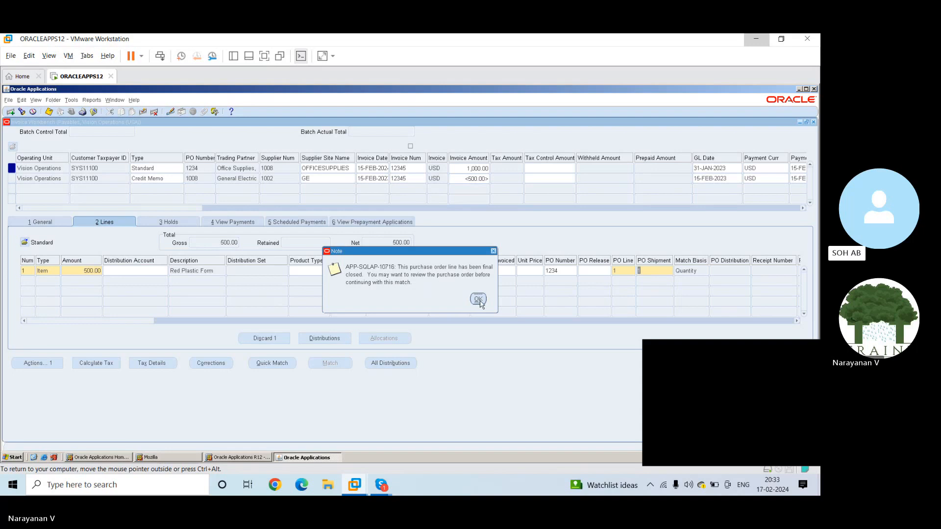
click(478, 300)
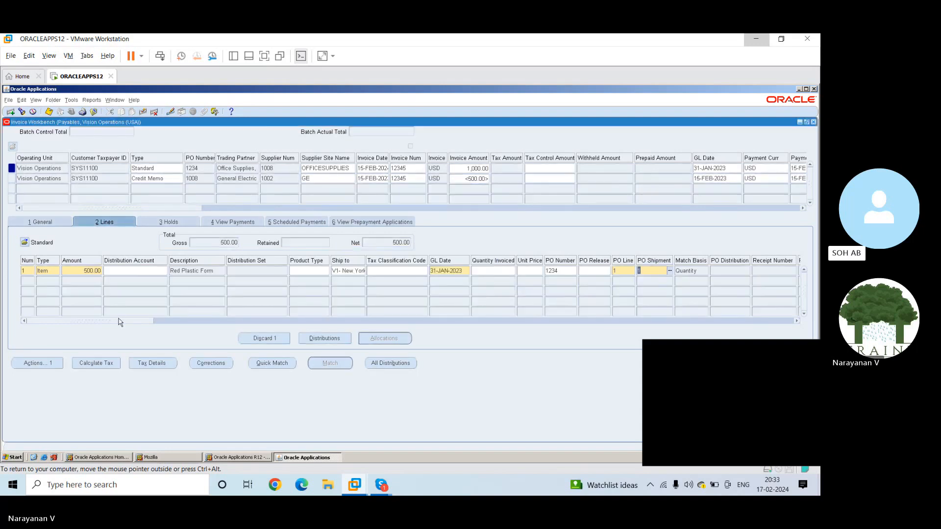
Review the first item line's remaining columns and try to return to its amount
drag(118, 322, 61, 338)
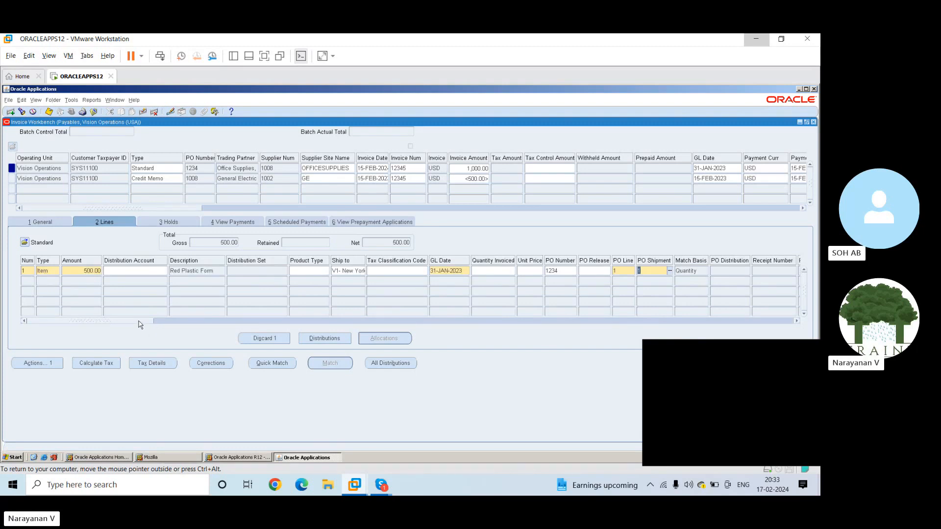
drag(141, 322, 812, 312)
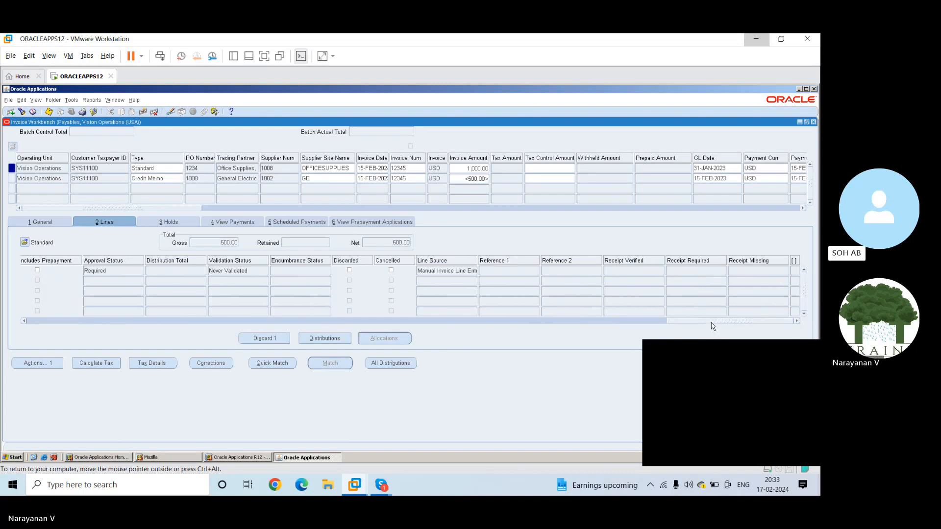
drag(712, 322, 1, 284)
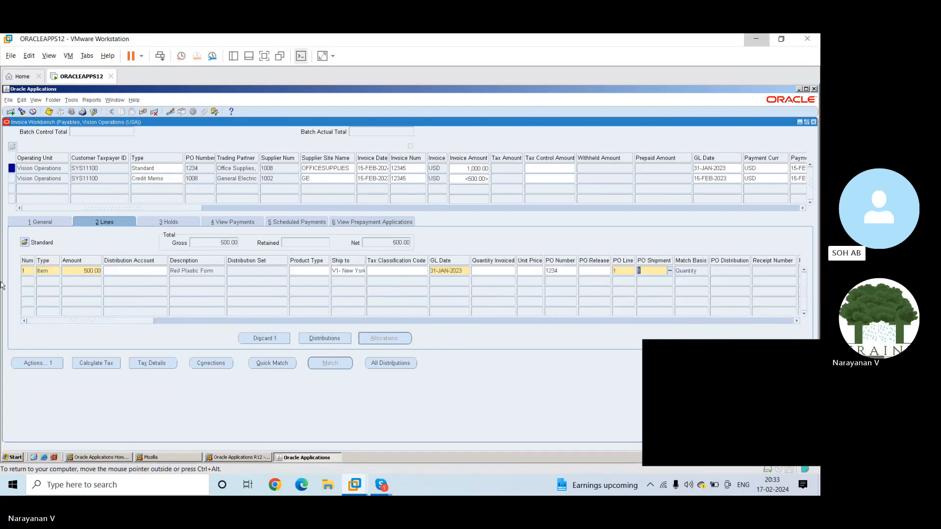
click(86, 271)
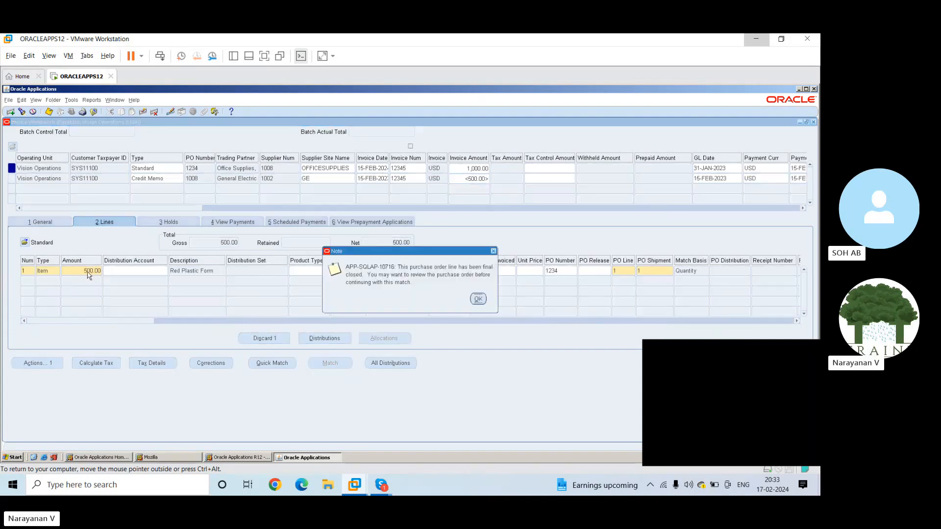
click(478, 299)
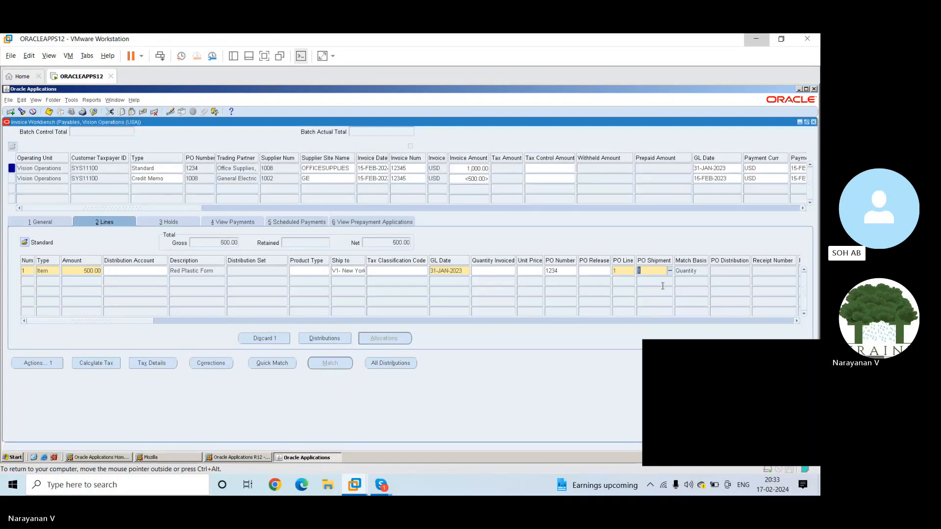
Reselect PO shipment 1 for the item line from the shipment list and try to change it to 2
key(ctrl+l)
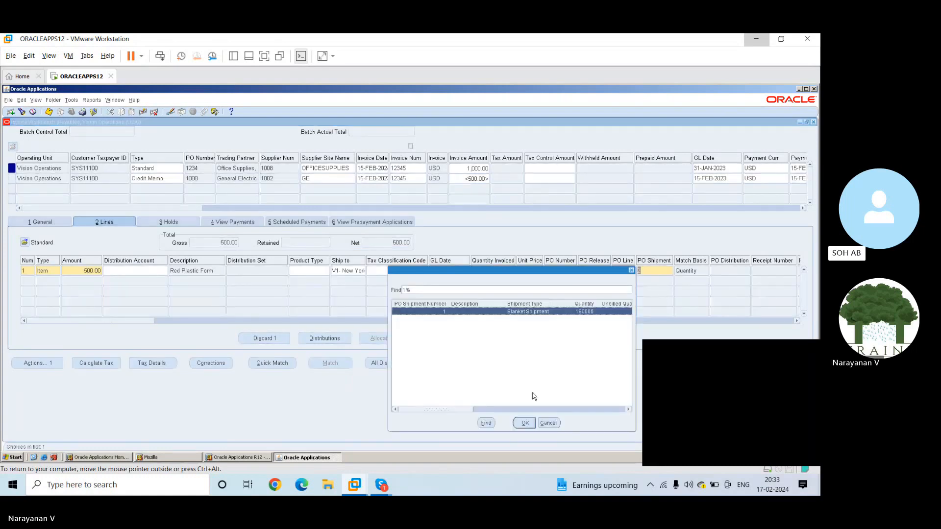
click(523, 424)
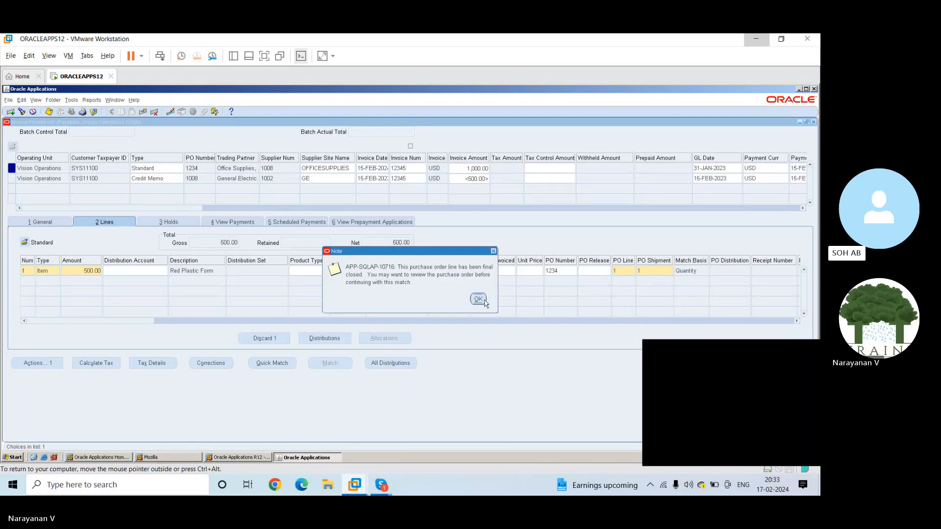
click(483, 301)
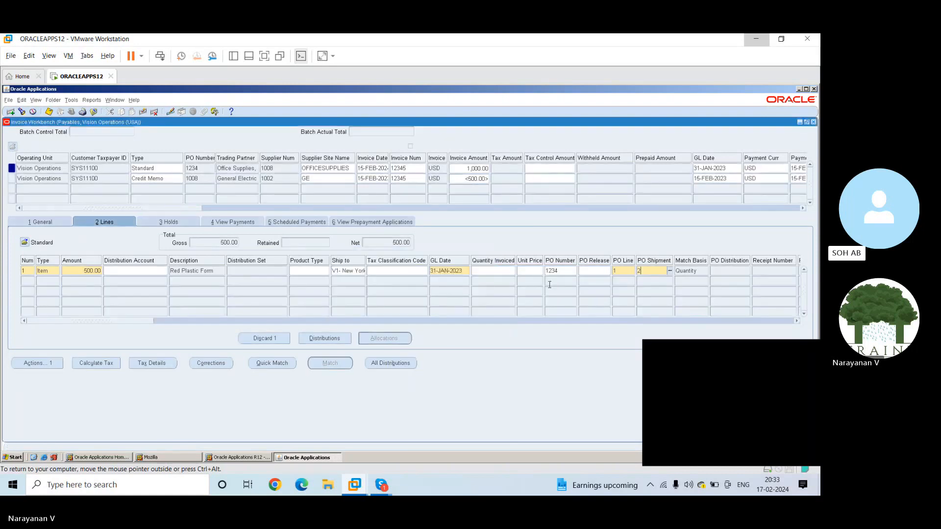
key(ctrl+l)
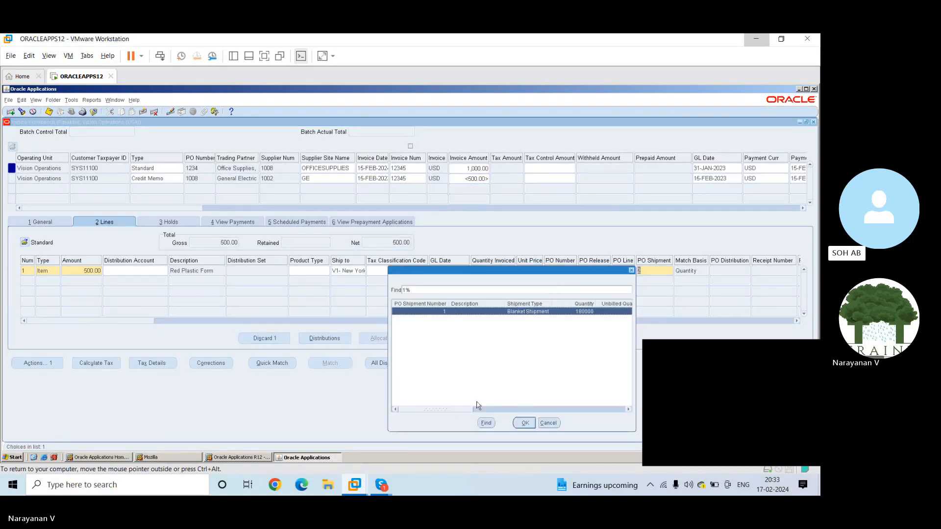
drag(451, 410, 314, 424)
click(547, 423)
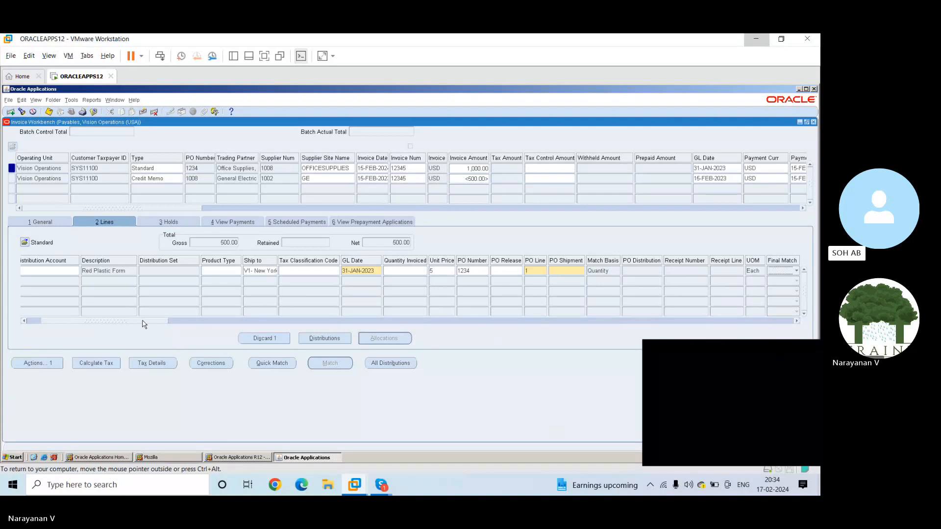
Try to return to the item line's amount and set its PO shipment to 1
drag(143, 324, 129, 324)
click(42, 282)
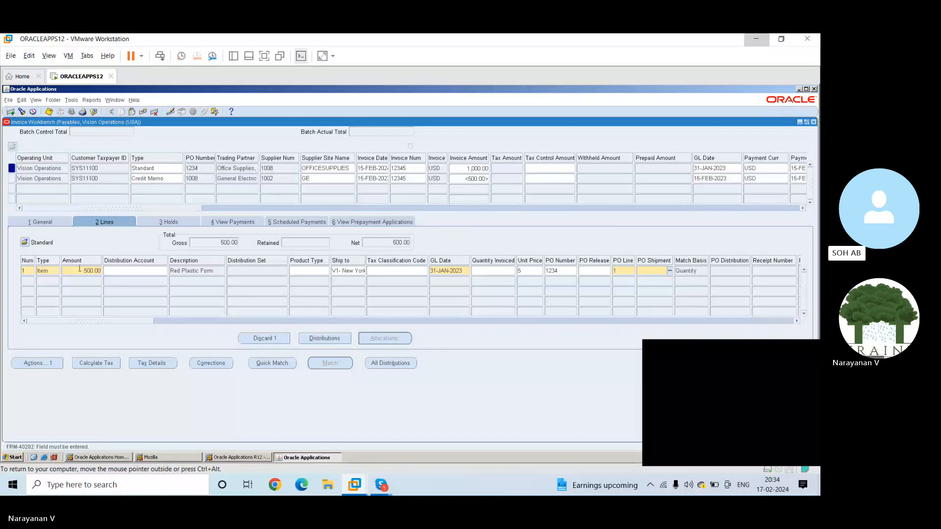
click(100, 271)
click(672, 272)
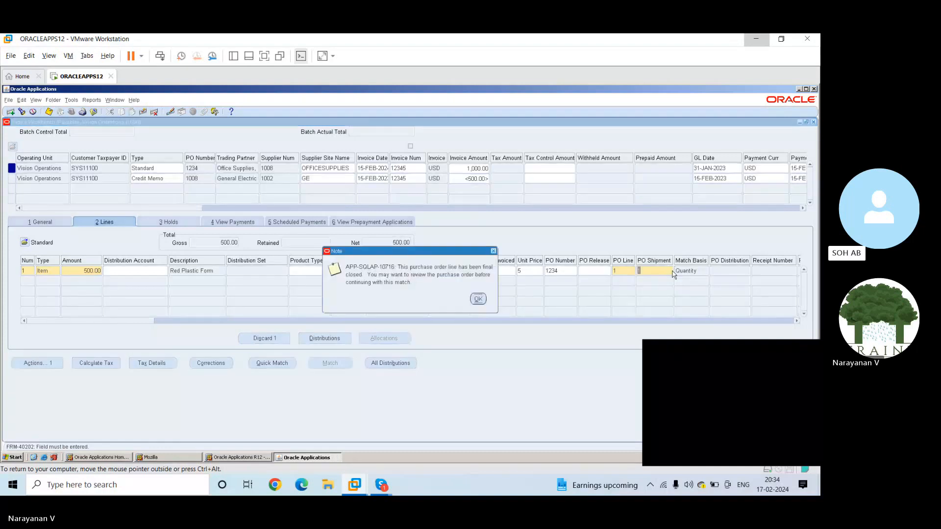
click(478, 299)
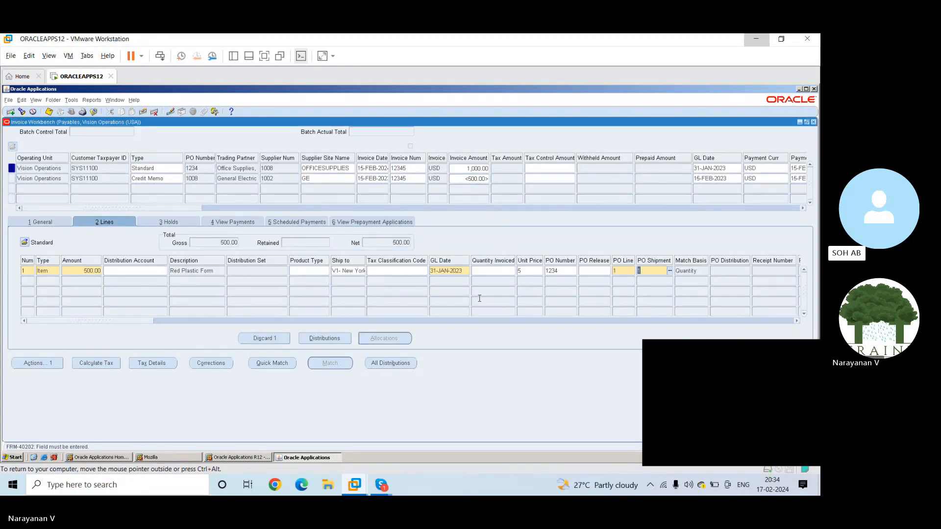
Try to leave the PO shipment field and open the item line's distributions
key(Tab)
click(478, 299)
drag(135, 321, 158, 325)
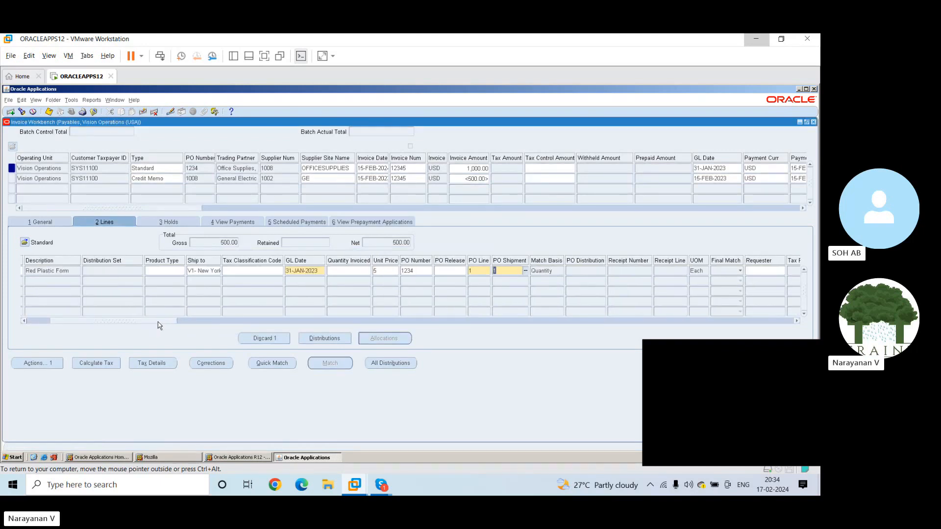
drag(158, 322, 80, 264)
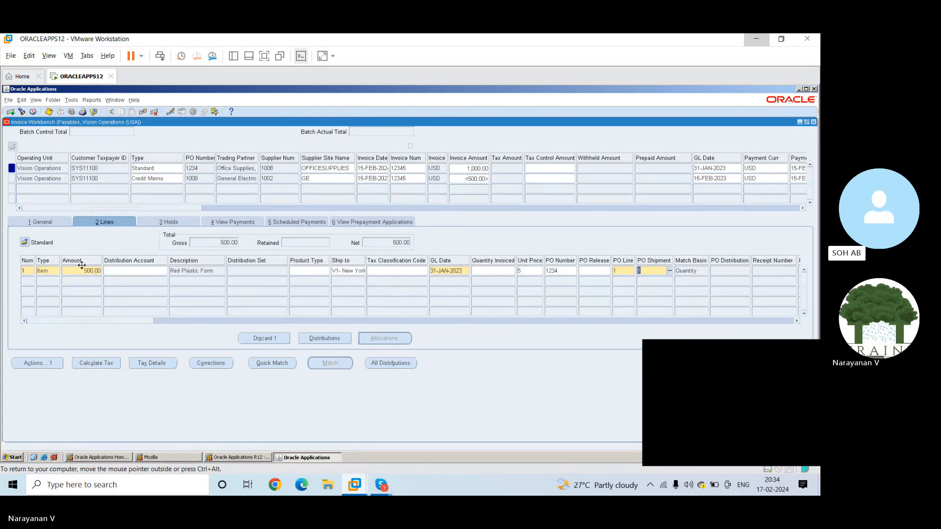
click(310, 337)
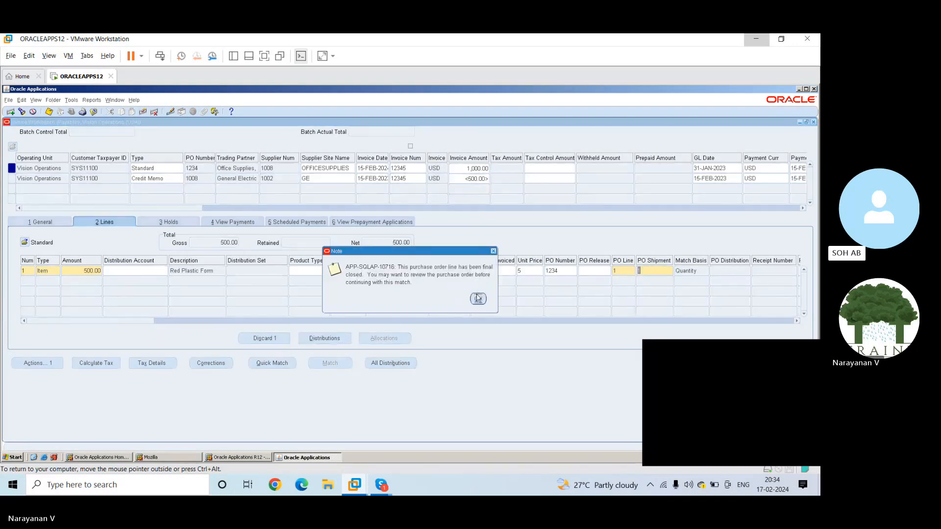
click(477, 297)
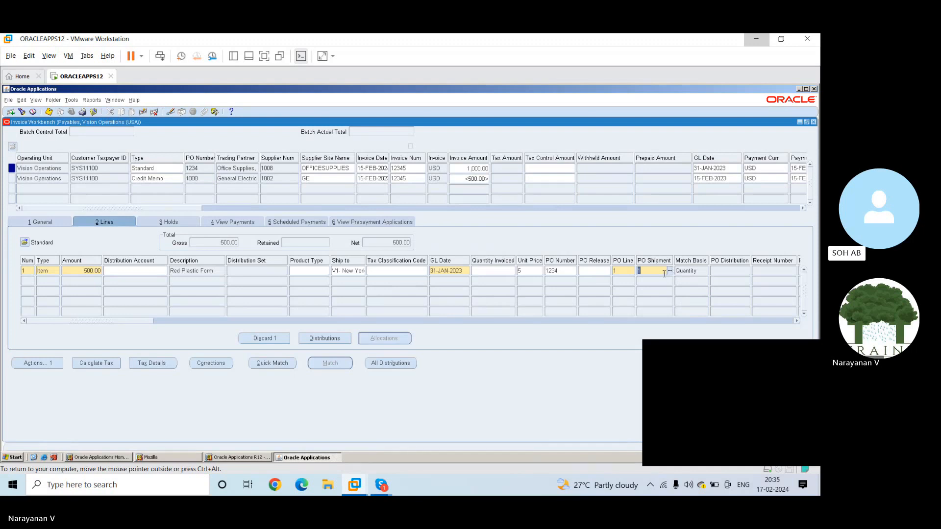
Clear the PO line value of the Office Supplies invoice's item line
key(shift+Tab)
key(BackSpace)
key(Tab)
key(Tab)
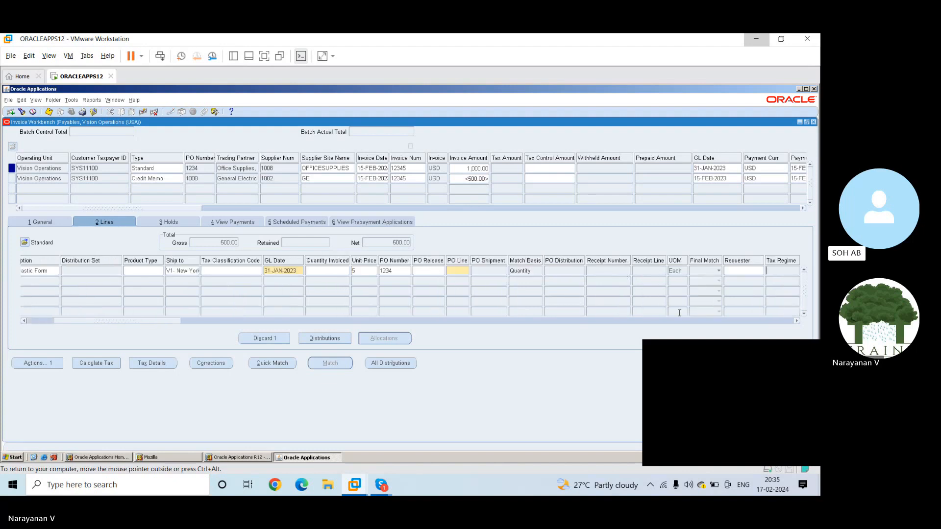
Reenter 1 as the item line's PO line and 1 as its PO shipment
click(127, 279)
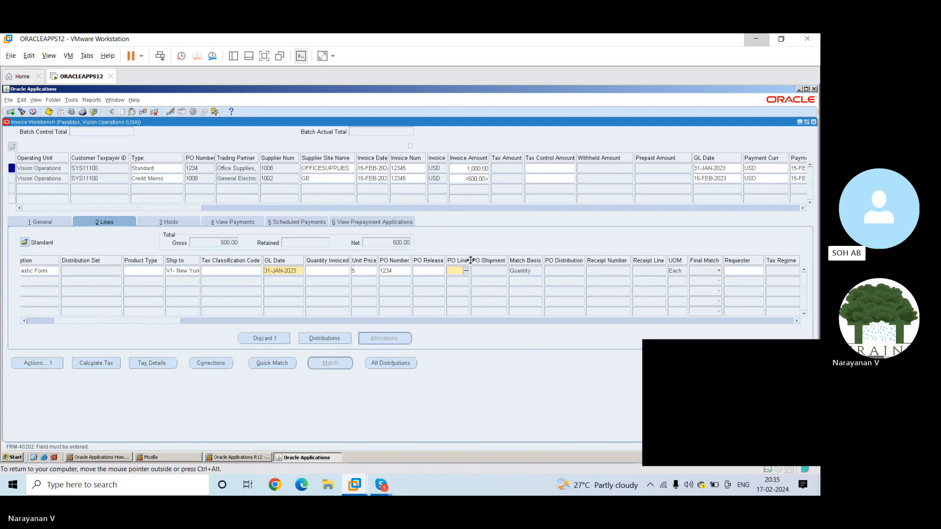
text(1)
key(Tab)
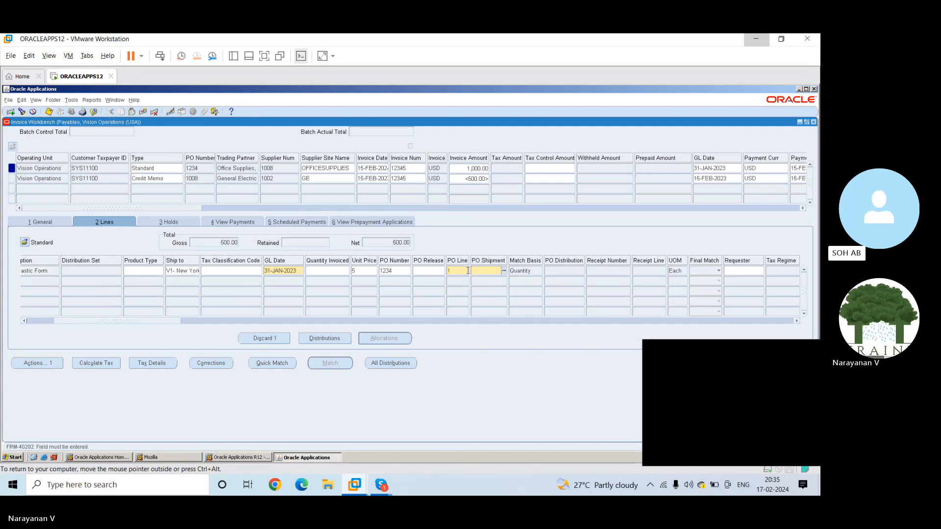
click(504, 271)
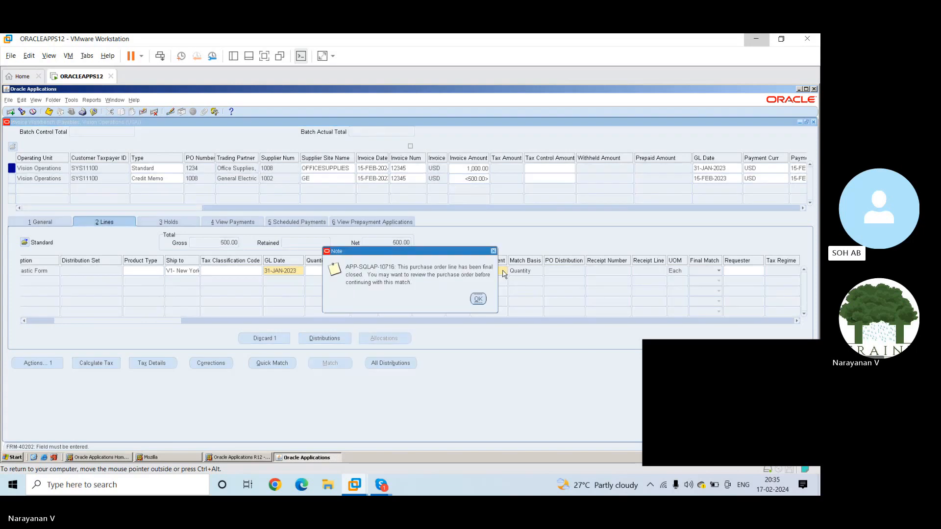
click(479, 301)
click(478, 299)
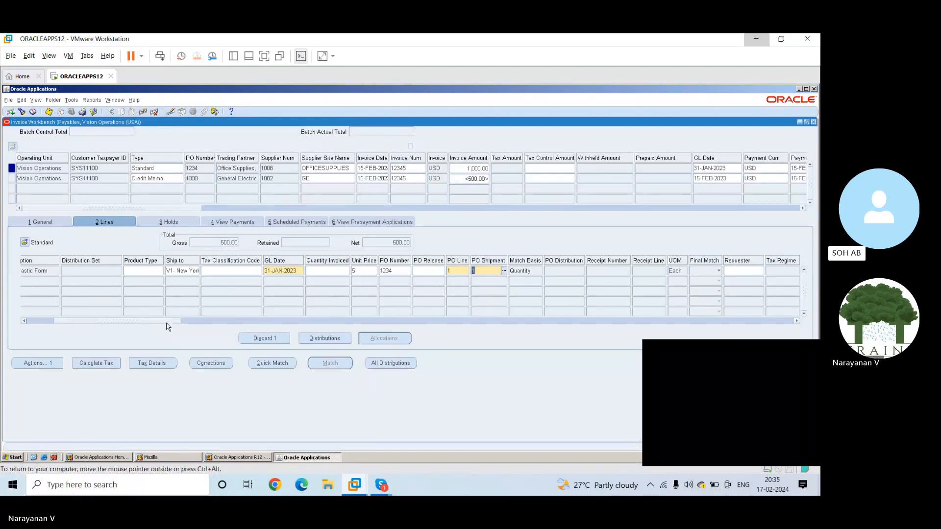
Review the item line's account and deferral columns and try to reach its PO number
drag(168, 322, 358, 343)
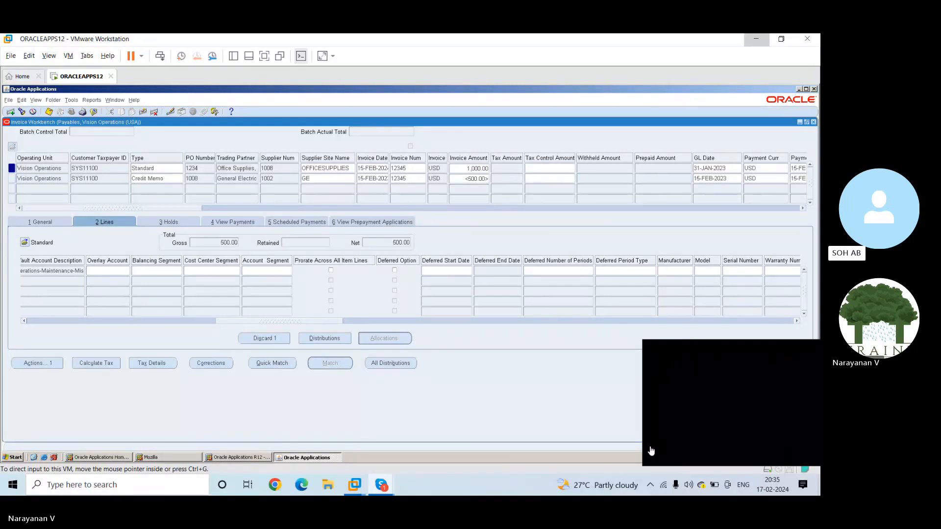
drag(250, 320, 143, 322)
drag(236, 321, 2, 320)
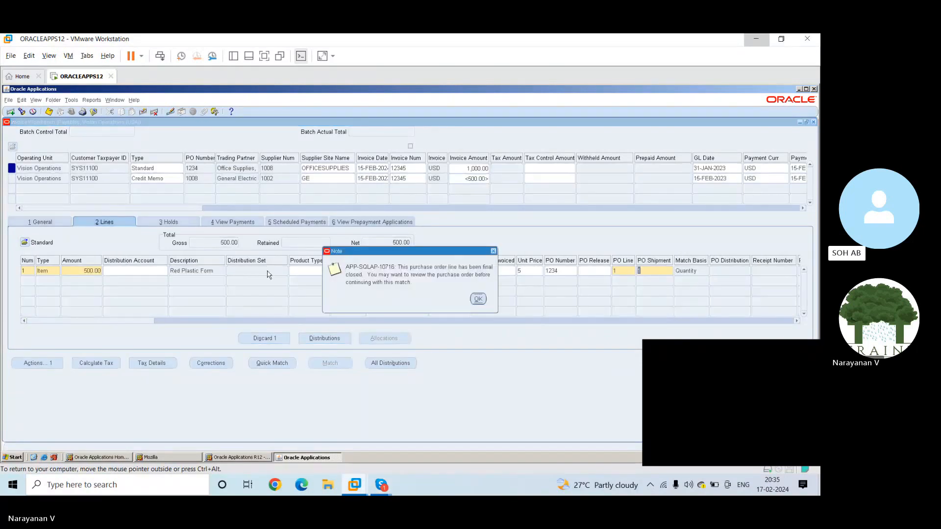
click(477, 299)
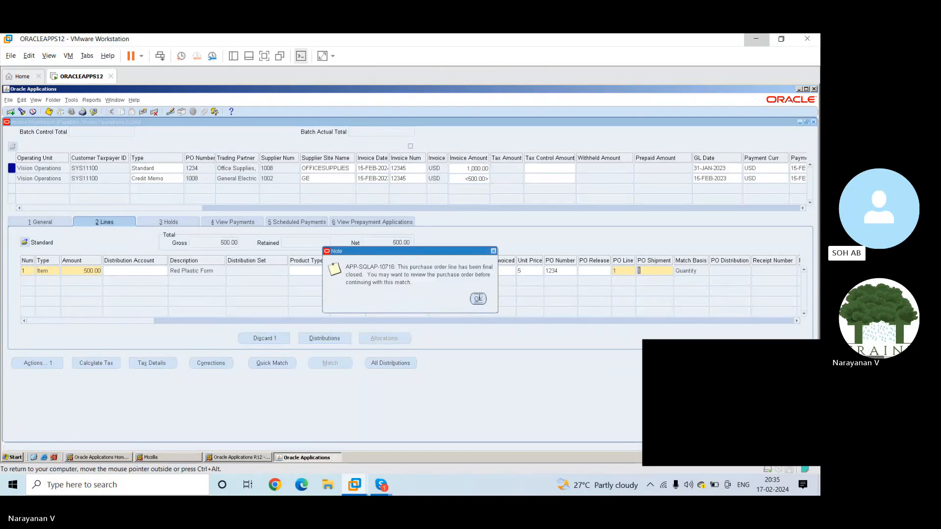
click(559, 269)
click(478, 300)
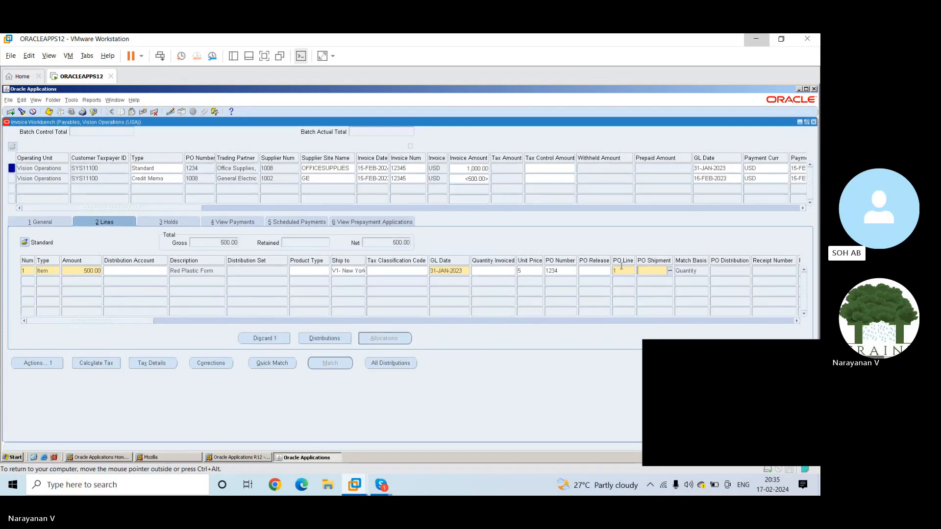
Remove the PO line and the PO number from the first item line
click(621, 270)
key(BackSpace)
drag(135, 323, 172, 323)
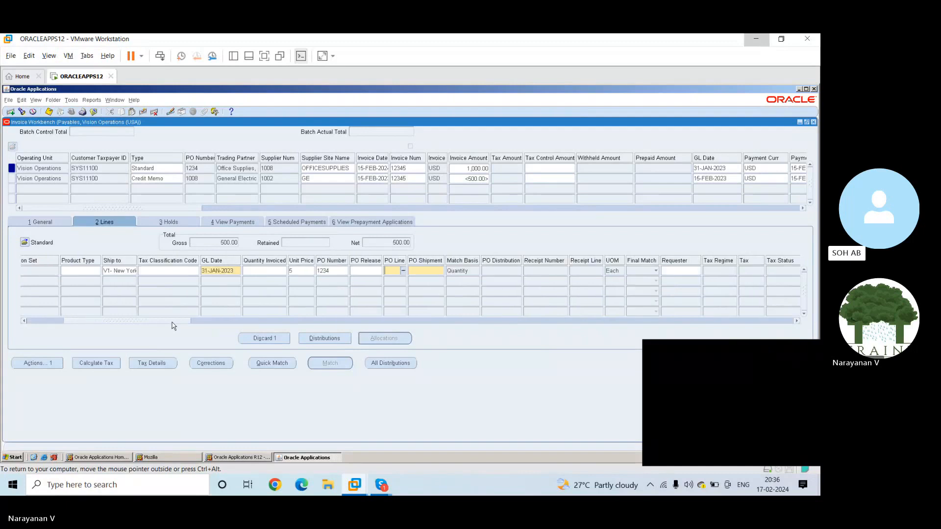
click(335, 270)
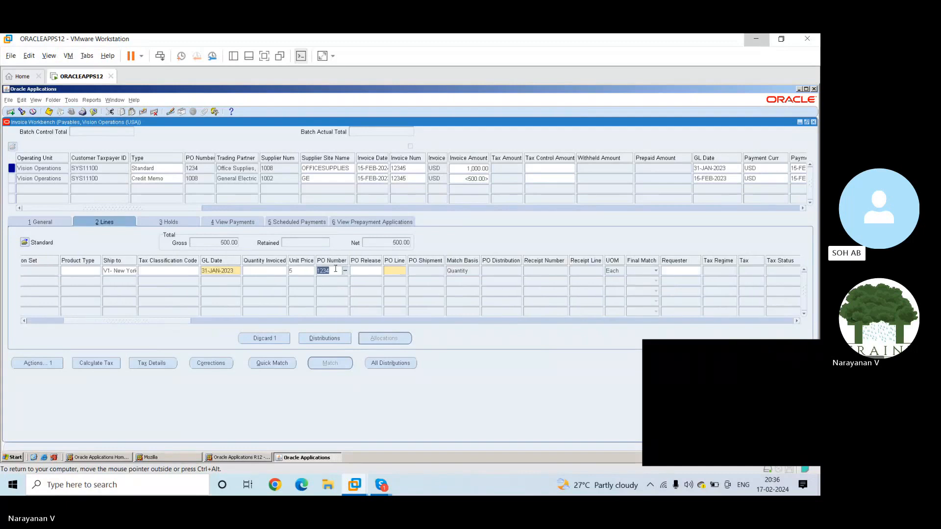
key(BackSpace)
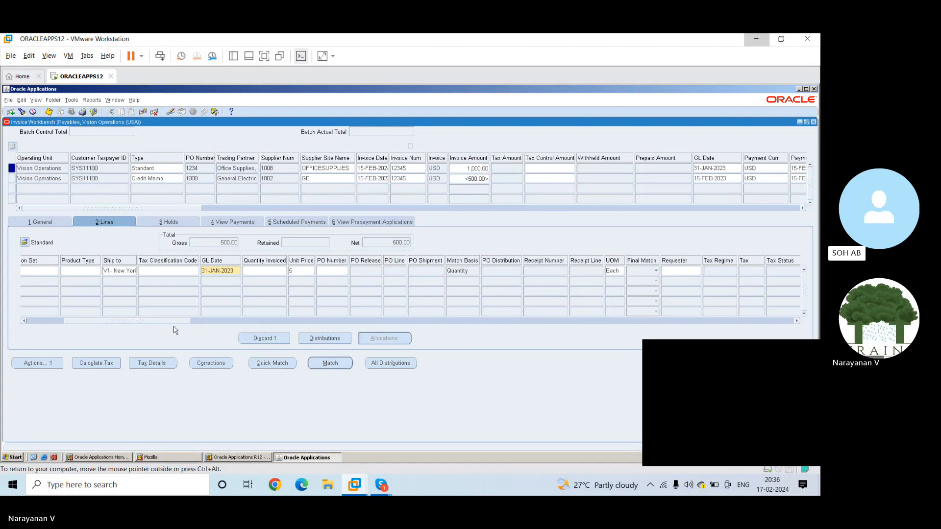
Try to edit the amount of the item line that has no purchase order
drag(162, 323, 76, 275)
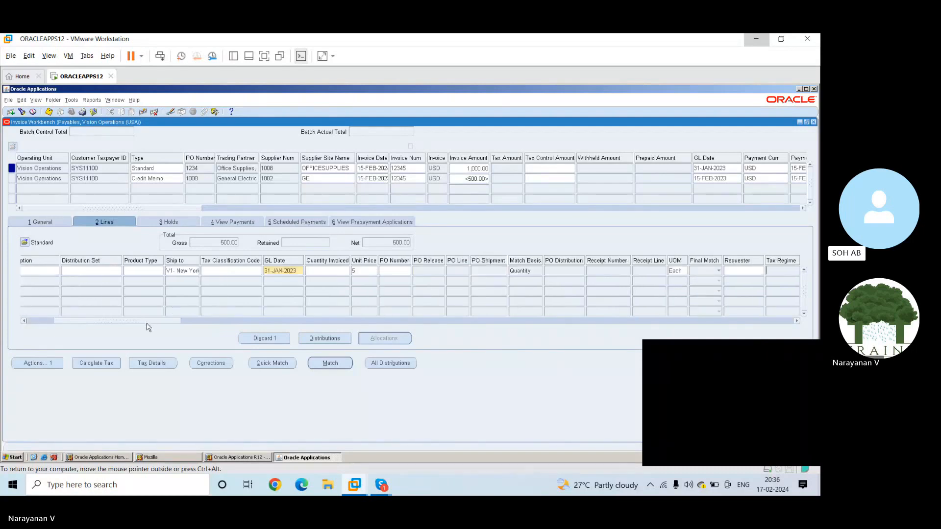
drag(147, 321, 14, 326)
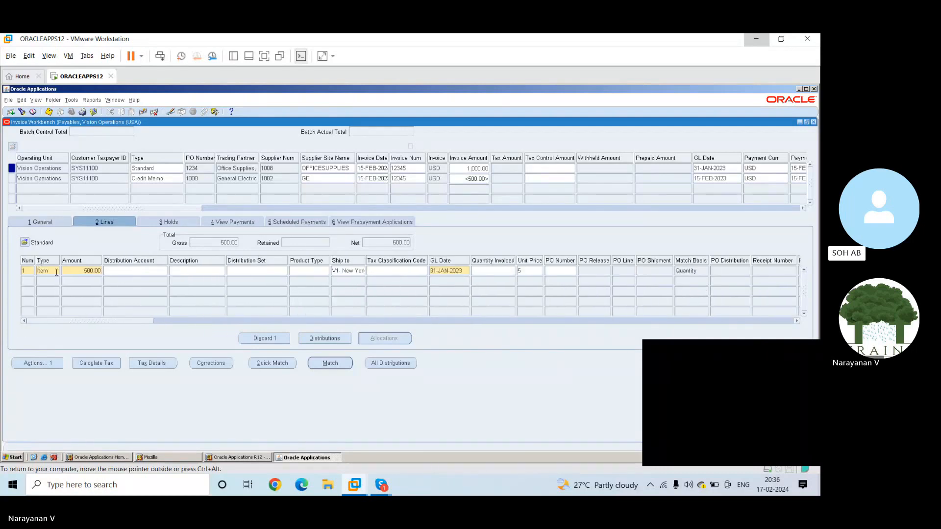
click(71, 270)
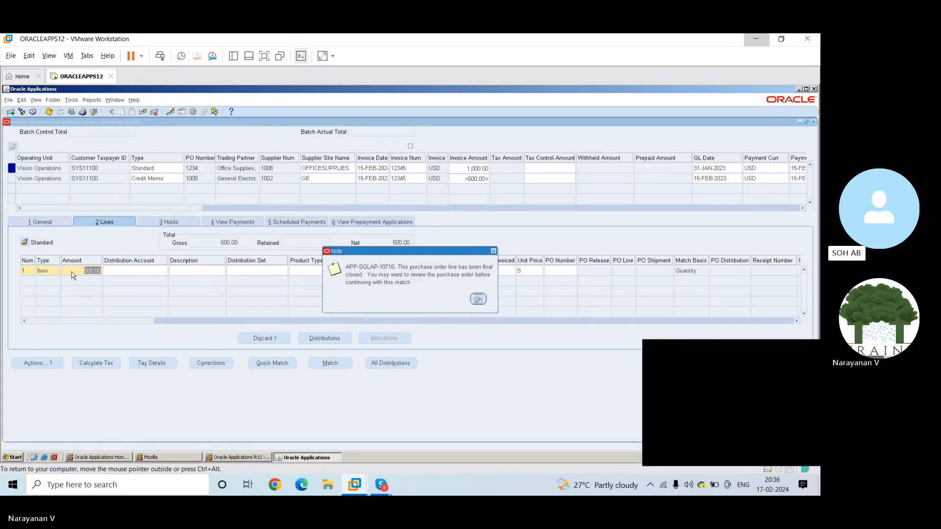
key(Return)
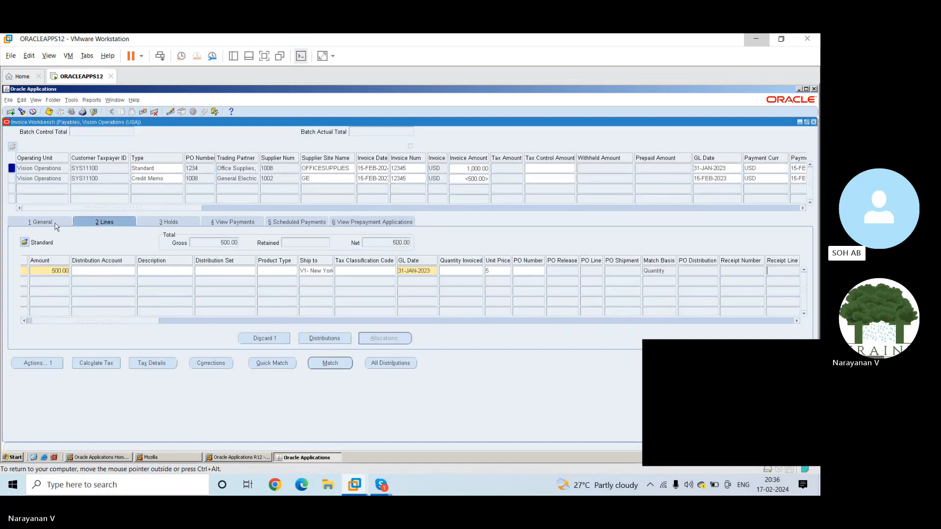
Open the Purchase Invoice Lines folder layout for the invoice lines
click(25, 242)
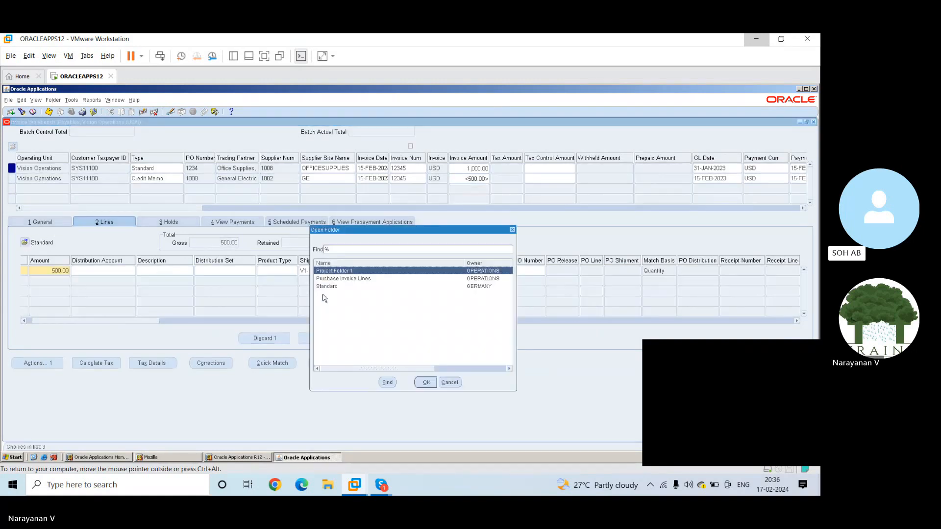
click(333, 288)
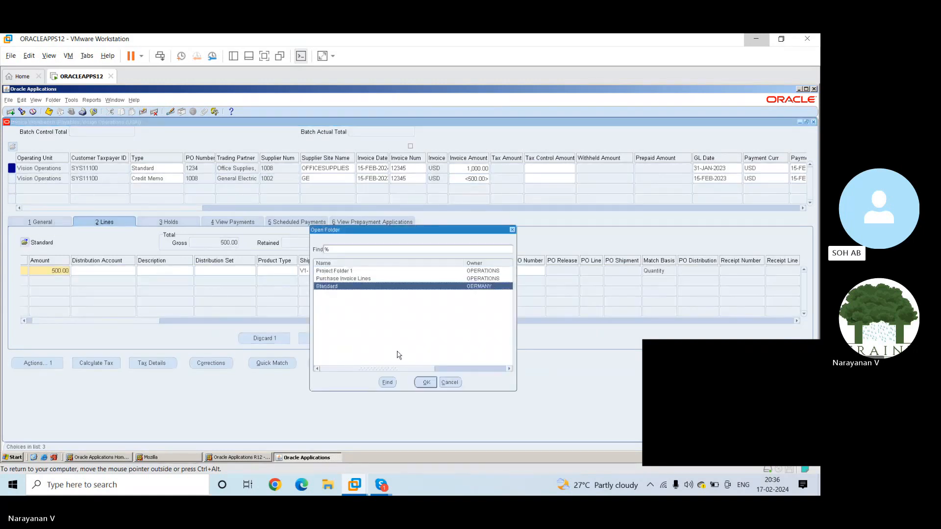
click(365, 278)
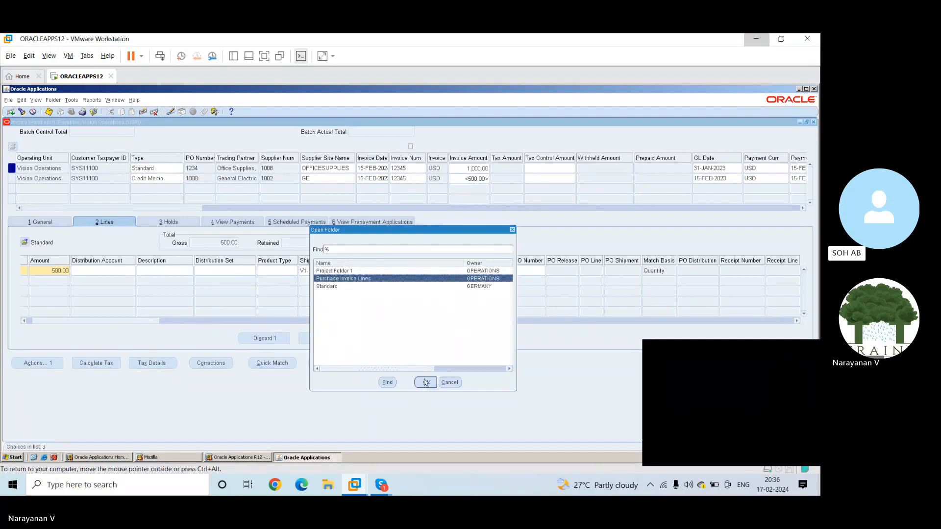
click(426, 382)
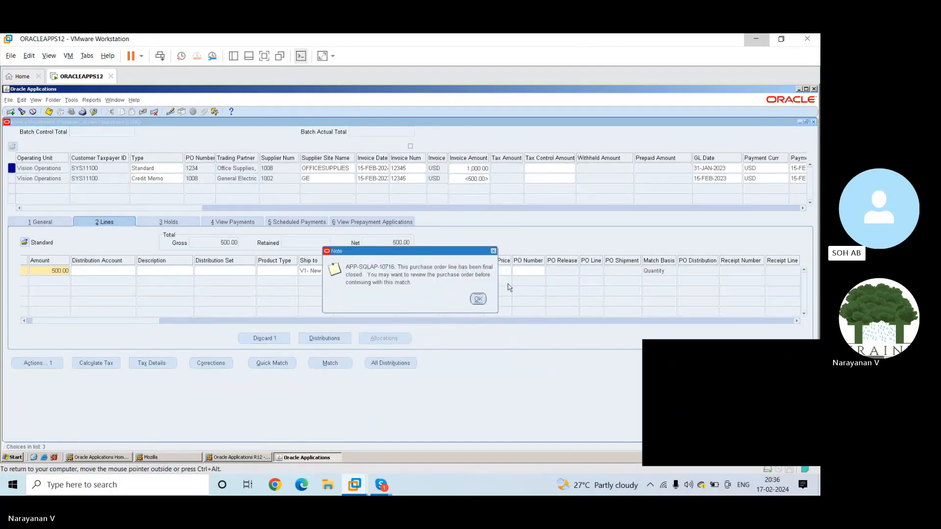
click(480, 298)
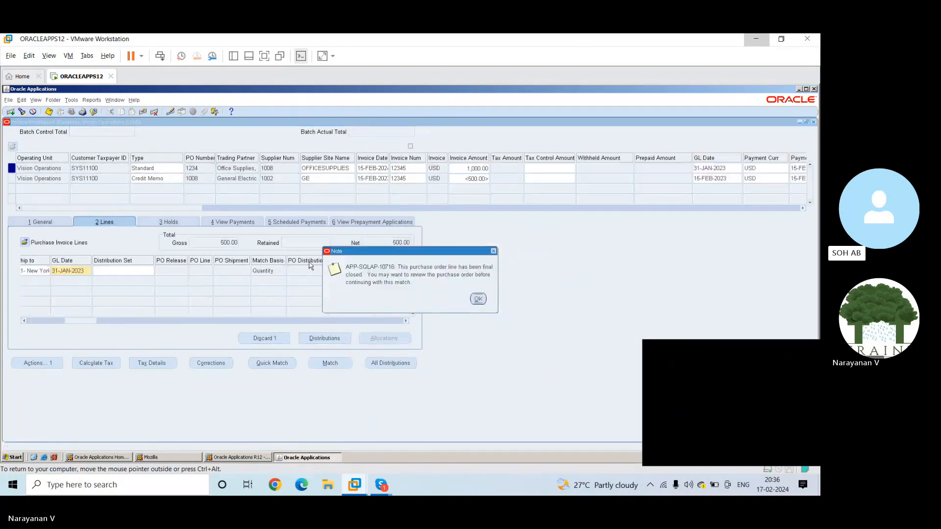
Try to leave the standard invoice's item line for its General summary
click(482, 304)
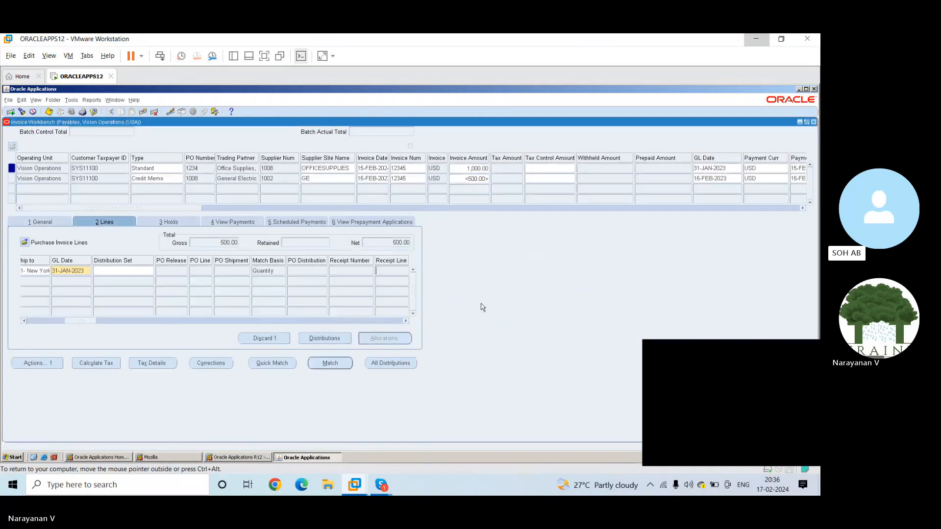
drag(89, 321, 14, 322)
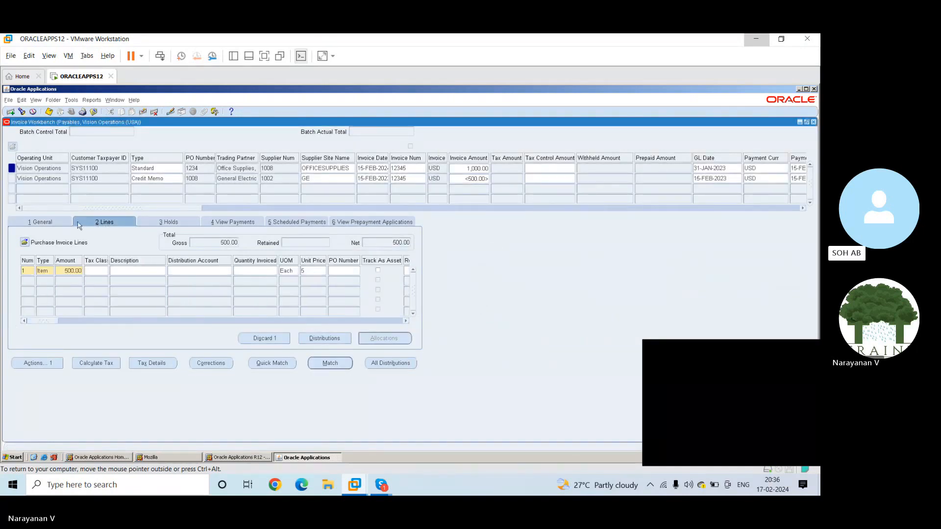
click(61, 225)
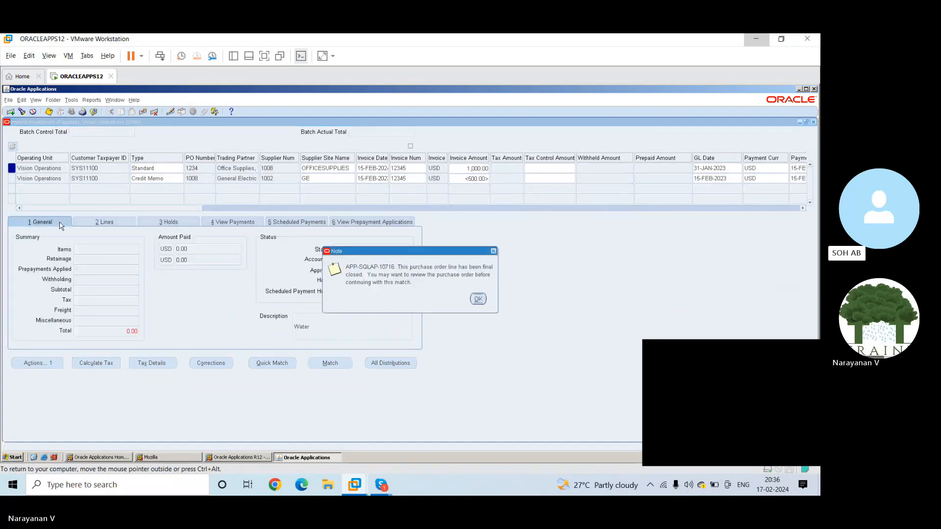
click(478, 299)
click(478, 300)
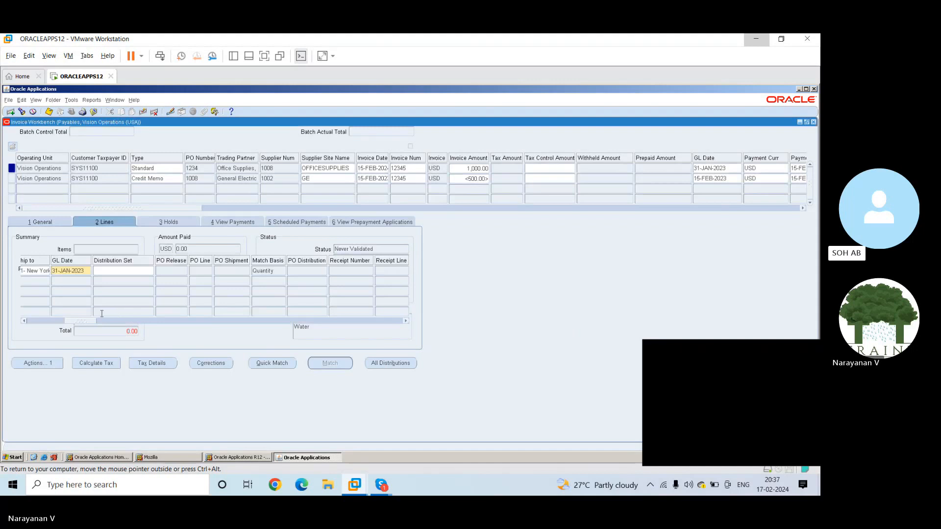
drag(79, 322, 6, 319)
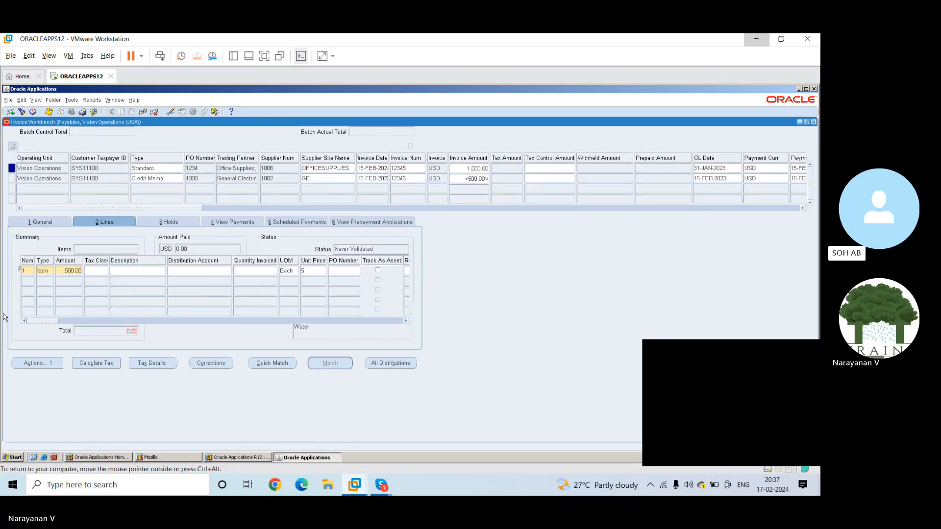
Try to run Quick Match and open the invoice actions for the standard invoice
click(265, 363)
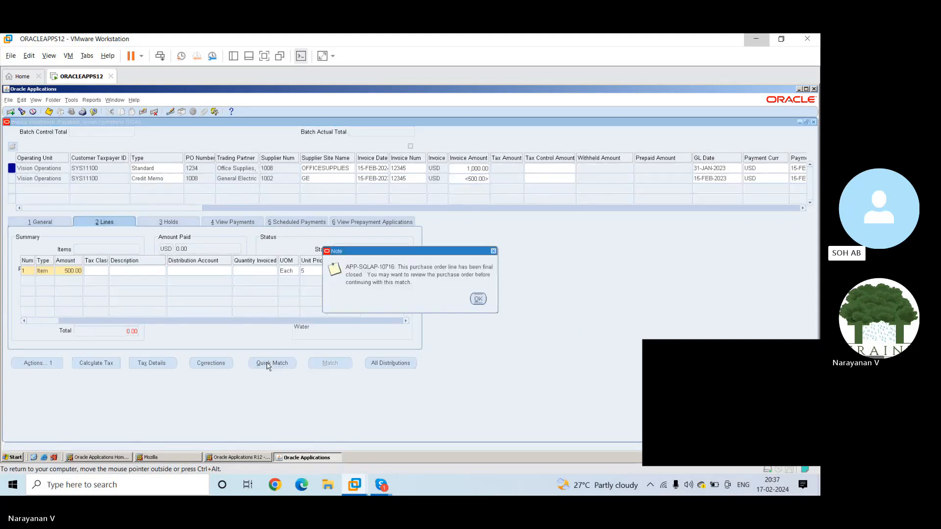
click(478, 299)
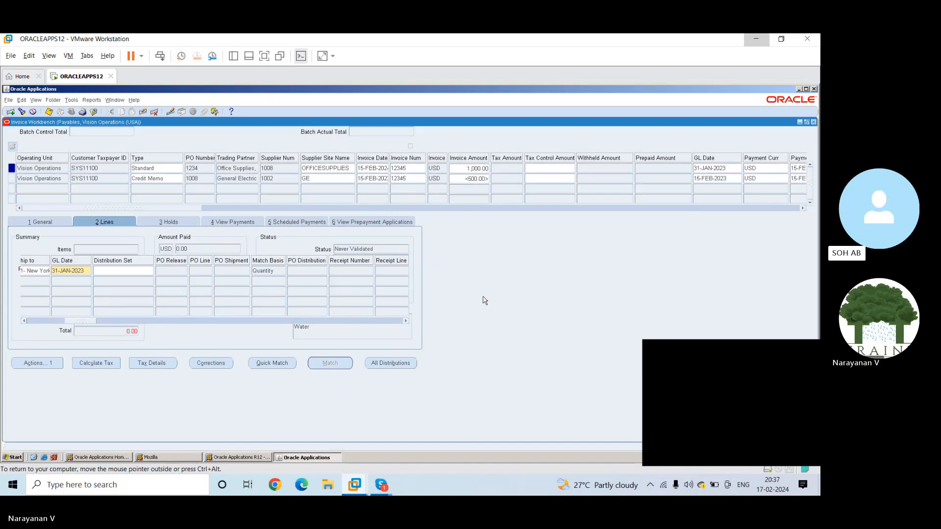
click(40, 367)
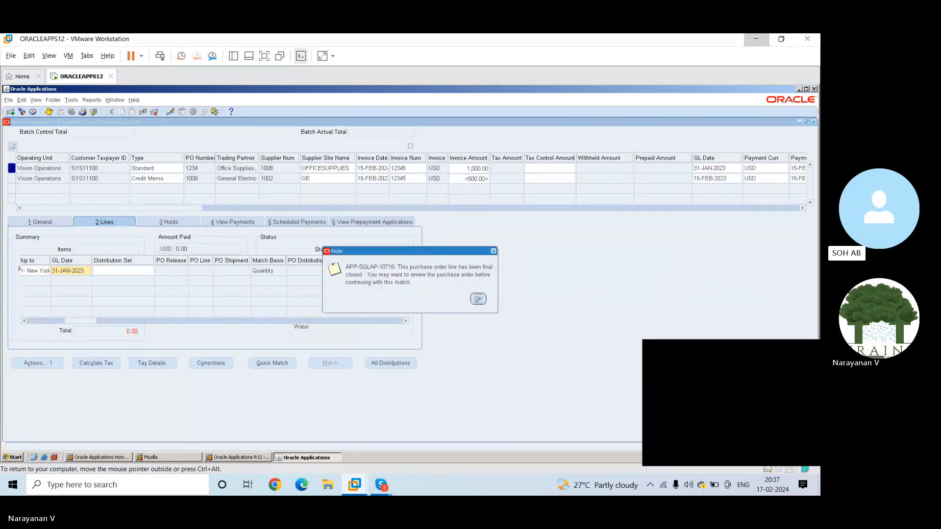
click(478, 299)
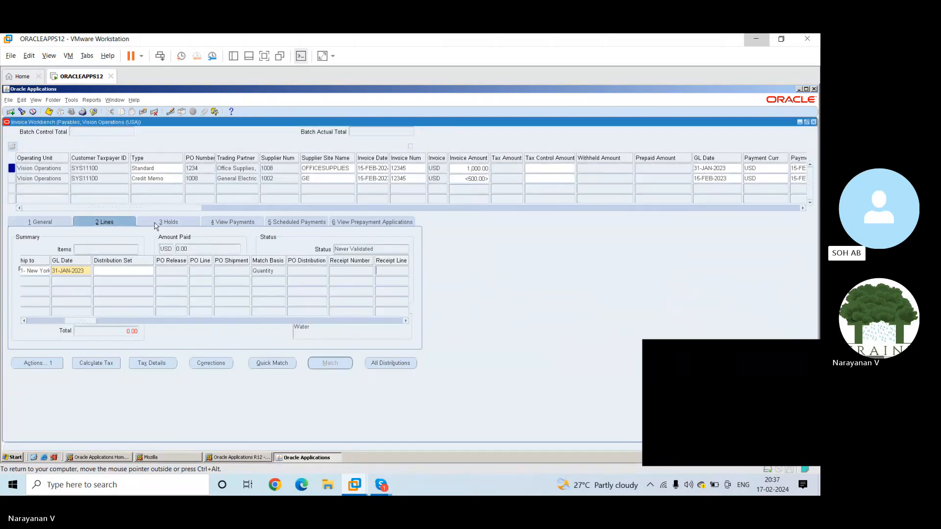
Try to view the standard invoice's holds and the related purchase order
click(169, 224)
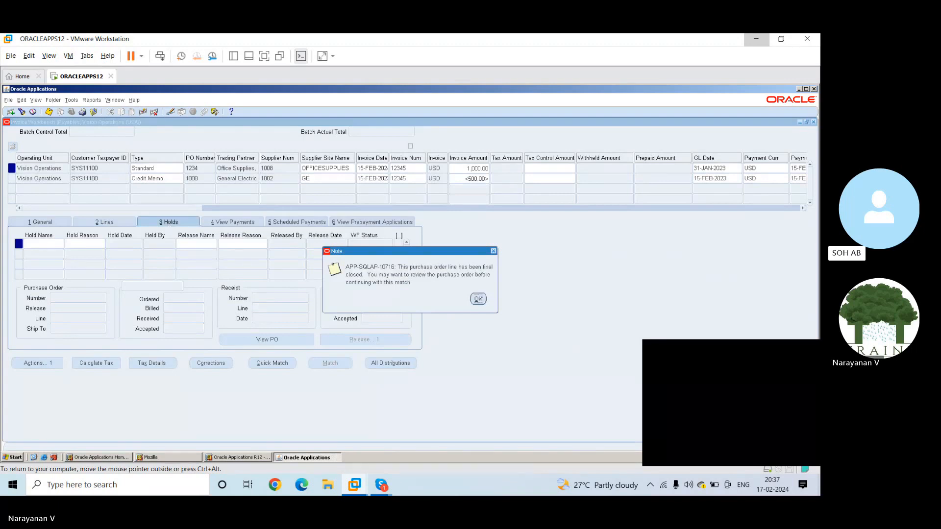
click(478, 299)
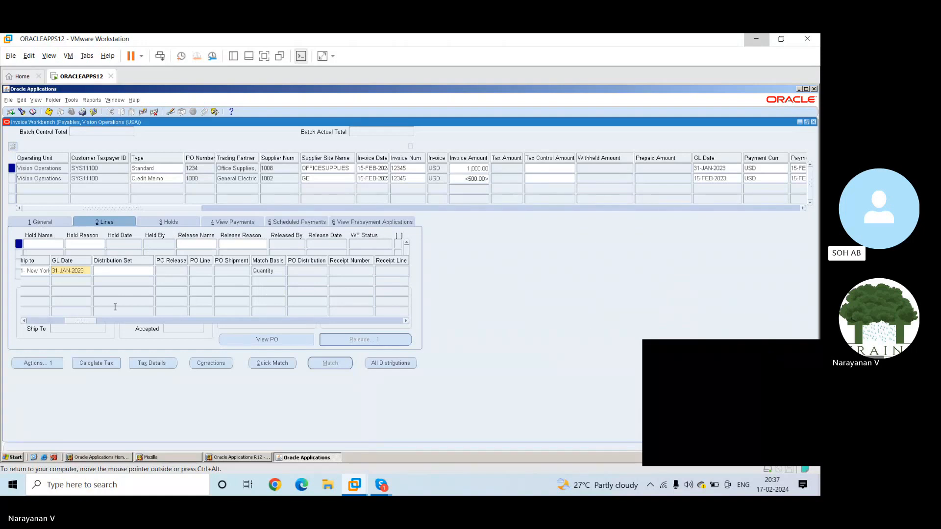
drag(76, 321, 37, 322)
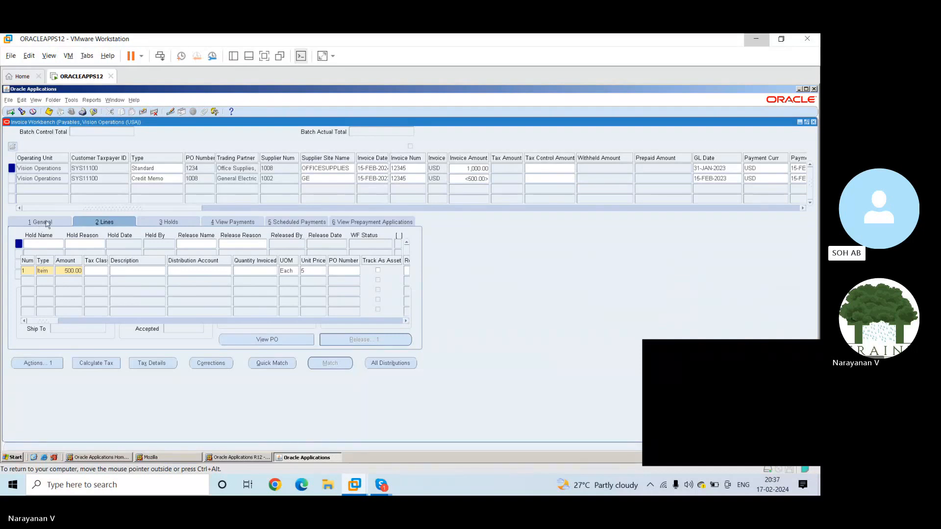
click(259, 339)
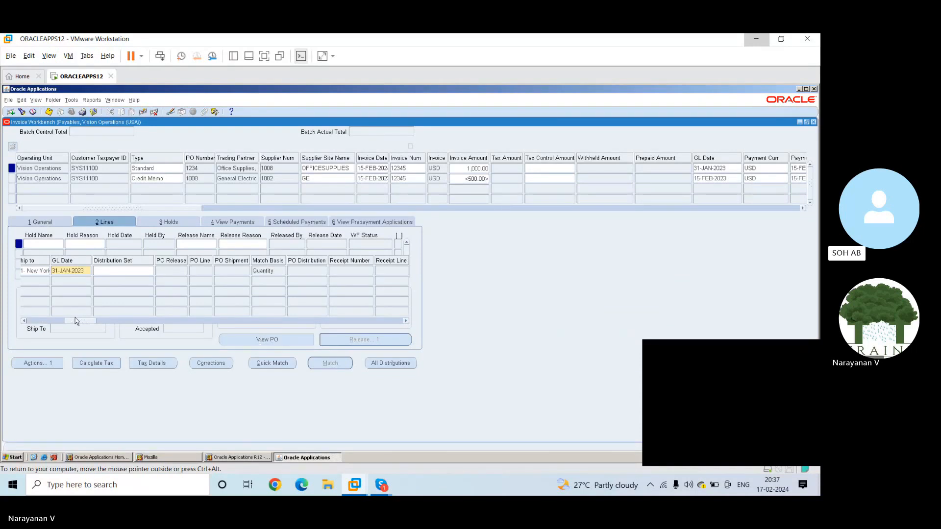
drag(72, 322, 34, 322)
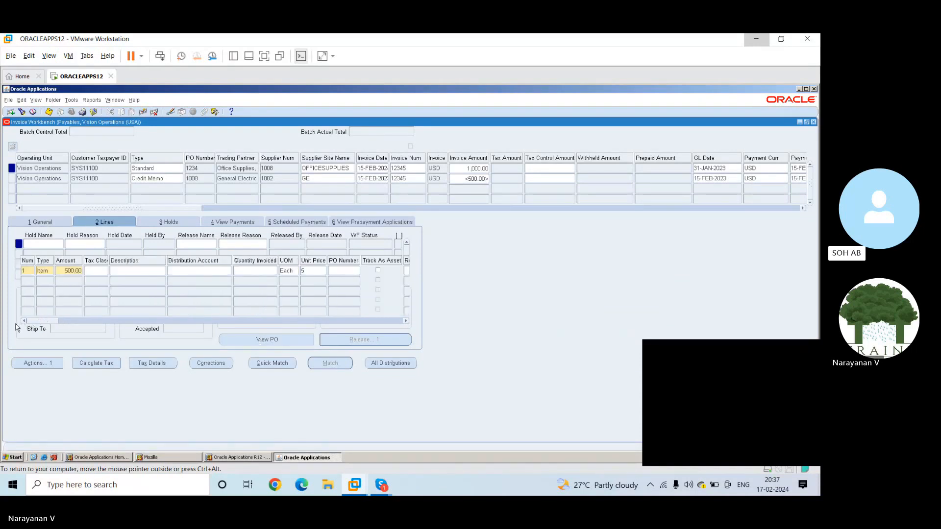
Try again to switch from the invoice lines to the General summary
click(52, 222)
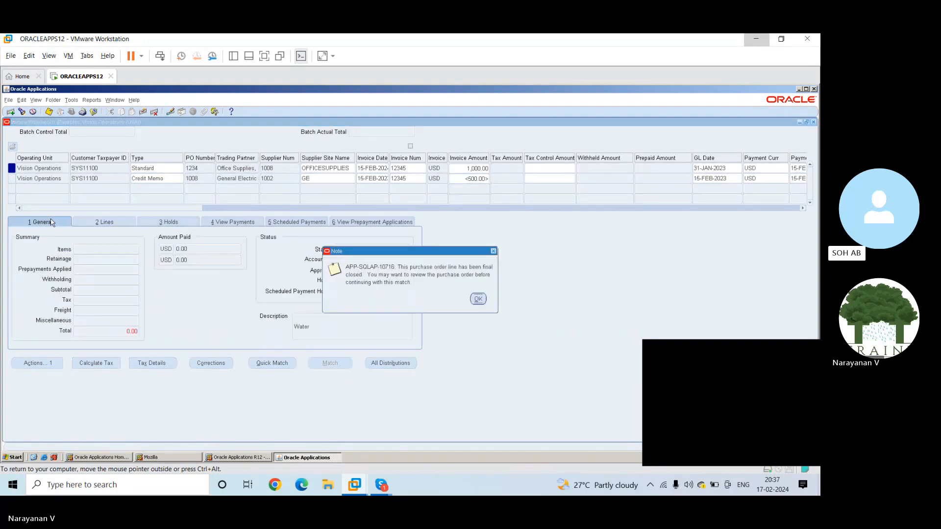
click(478, 300)
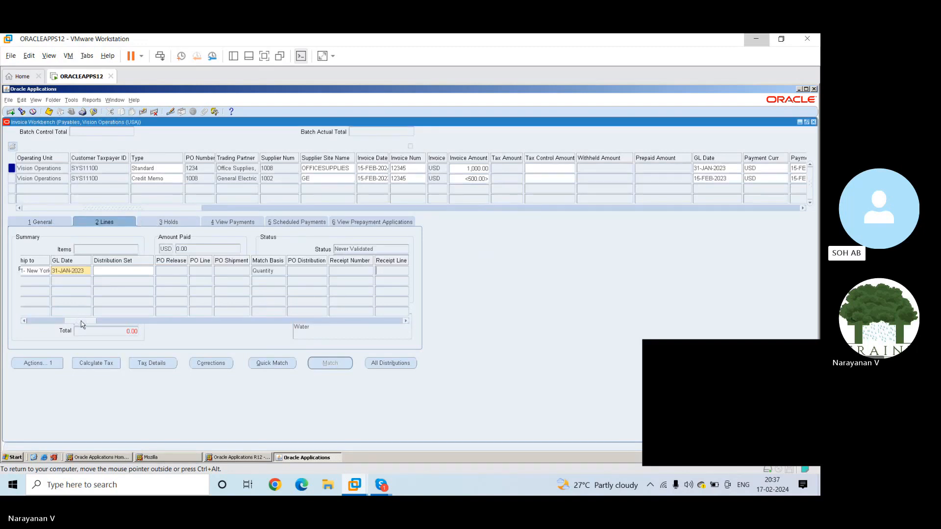
drag(82, 324, 37, 325)
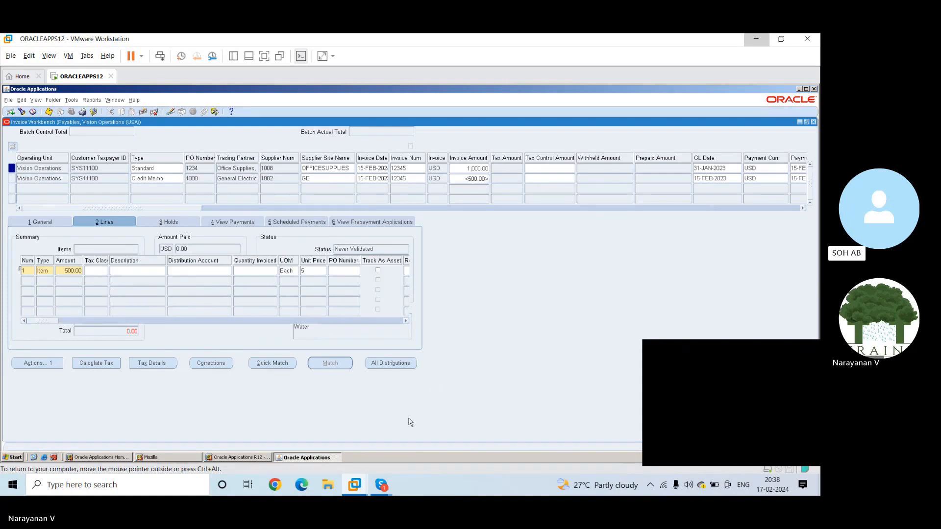
Try to open all distributions and the holds of the standard invoice
click(398, 362)
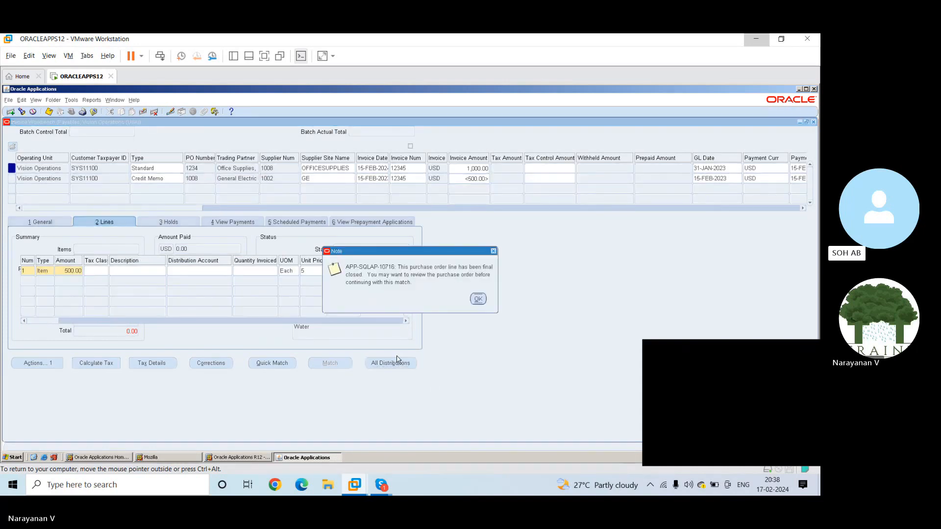
click(494, 251)
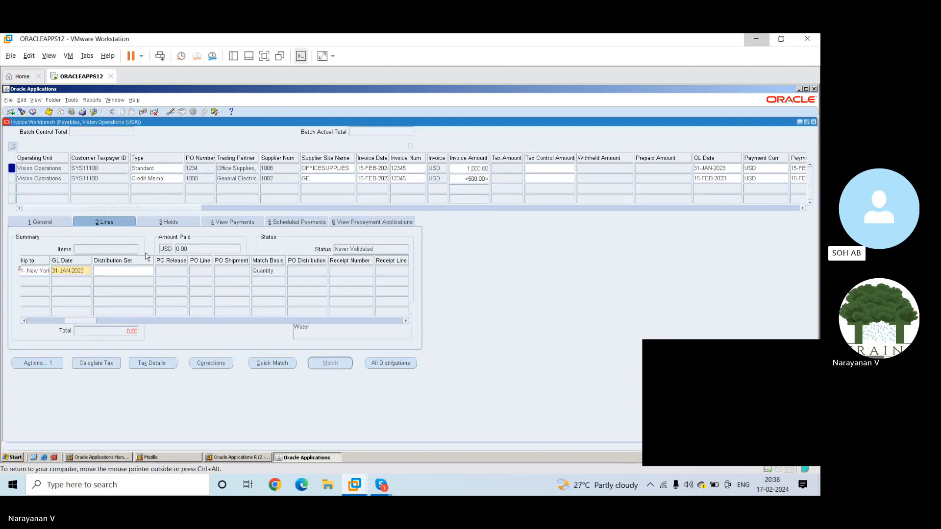
click(159, 222)
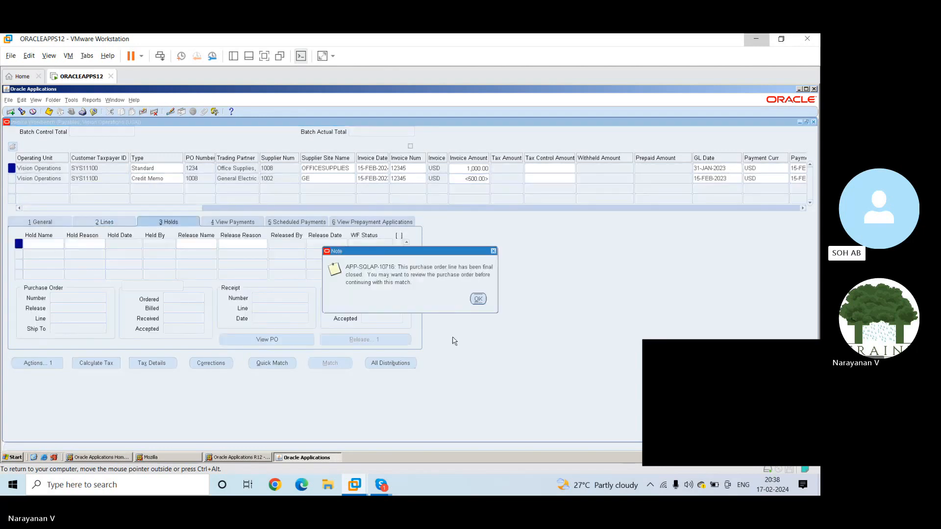
click(477, 298)
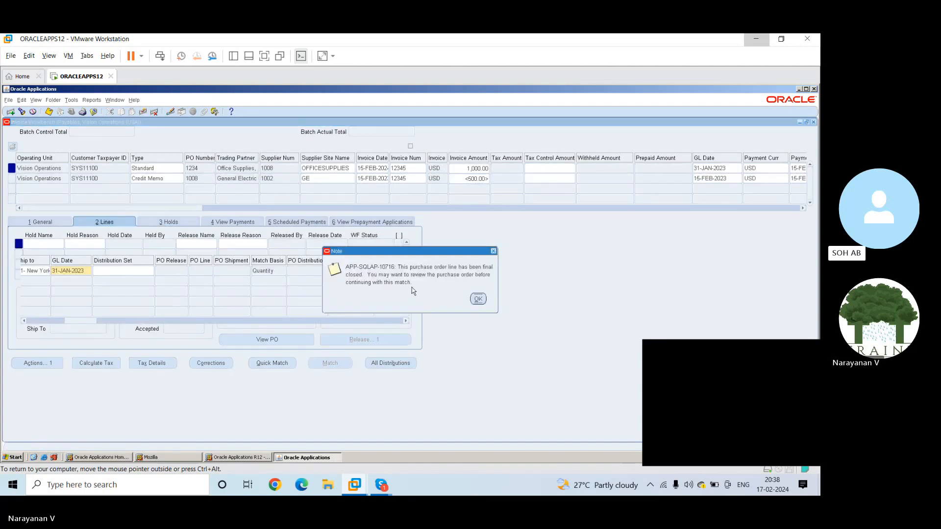
Close the Invoice Workbench and reopen the Invoices entry form in a maximized window
click(477, 299)
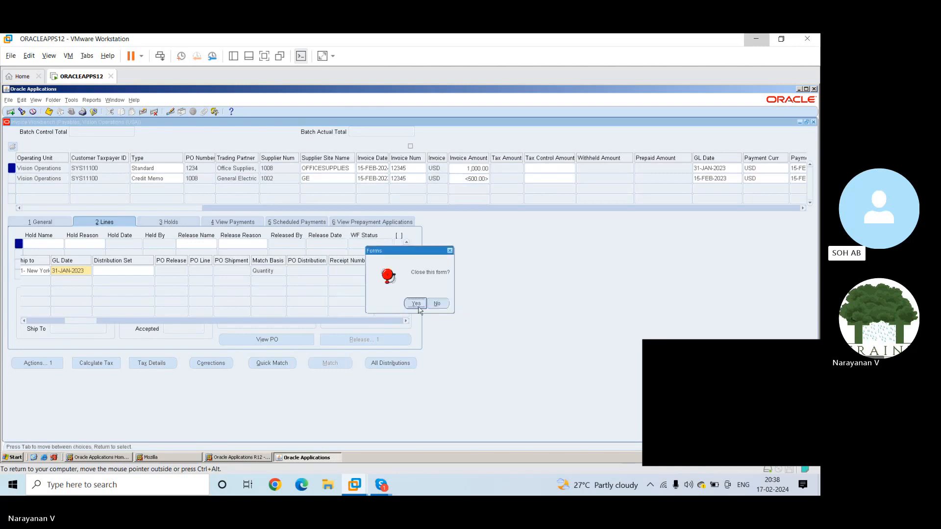
click(410, 306)
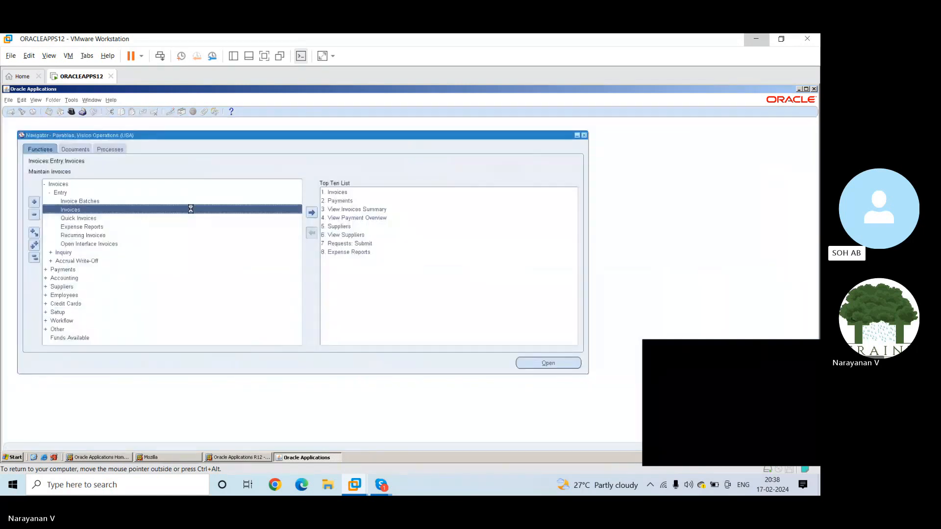
double_click(191, 209)
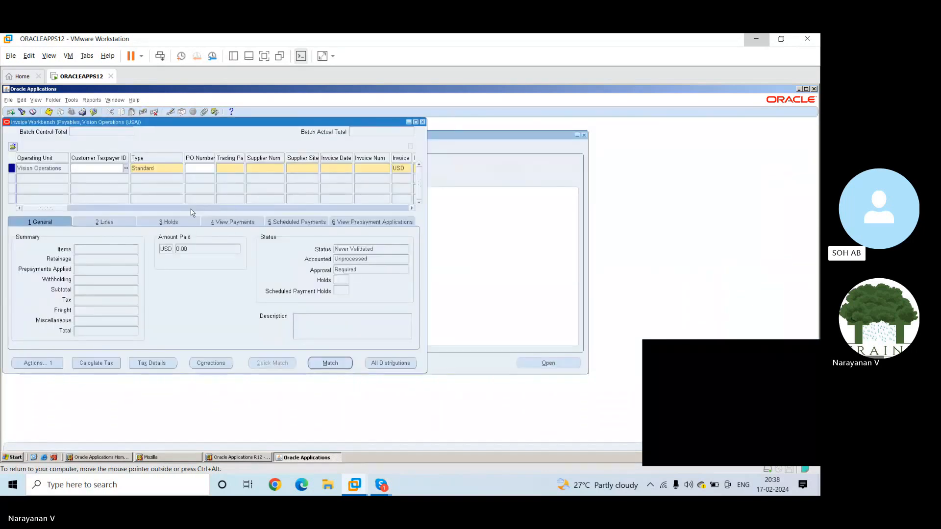
click(416, 122)
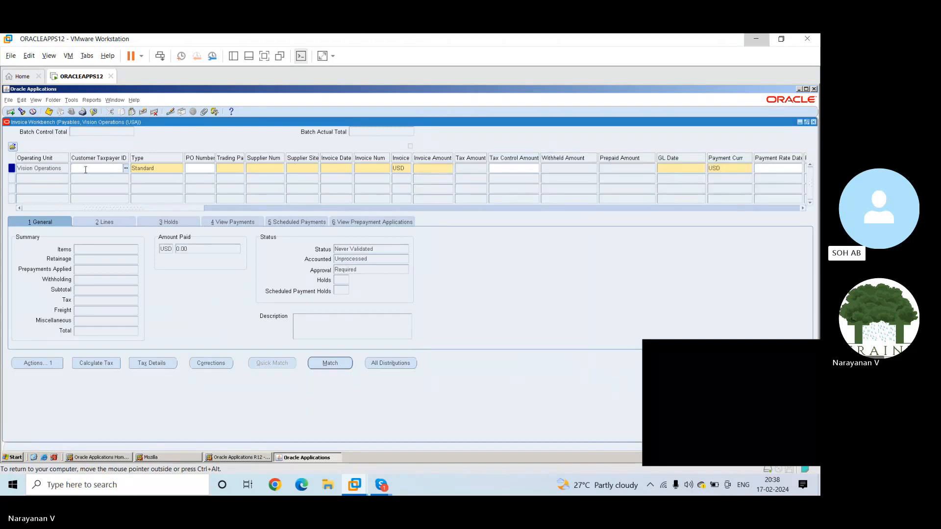
Query the Invoice Workbench for invoice number 1234
click(200, 169)
key(F11)
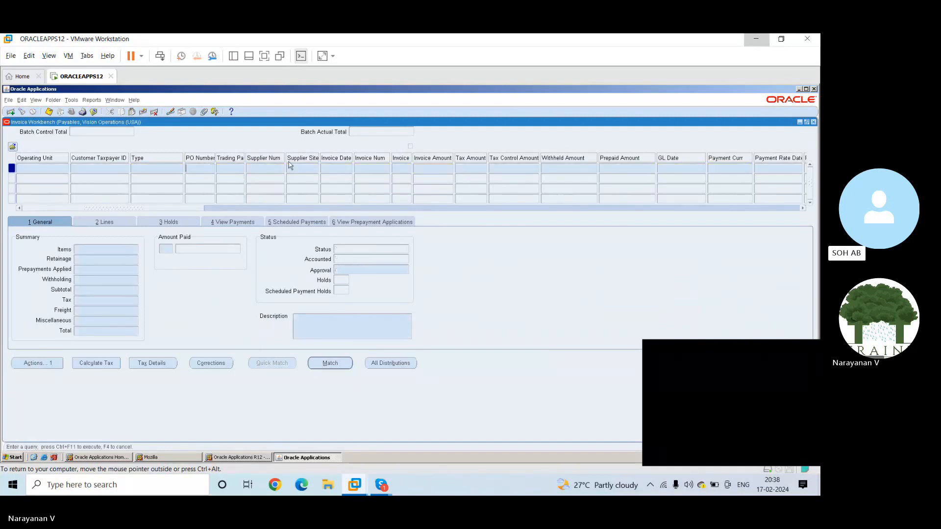
click(371, 169)
text(1234)
key(ctrl+F11)
double_click(374, 168)
key(ctrl+F11)
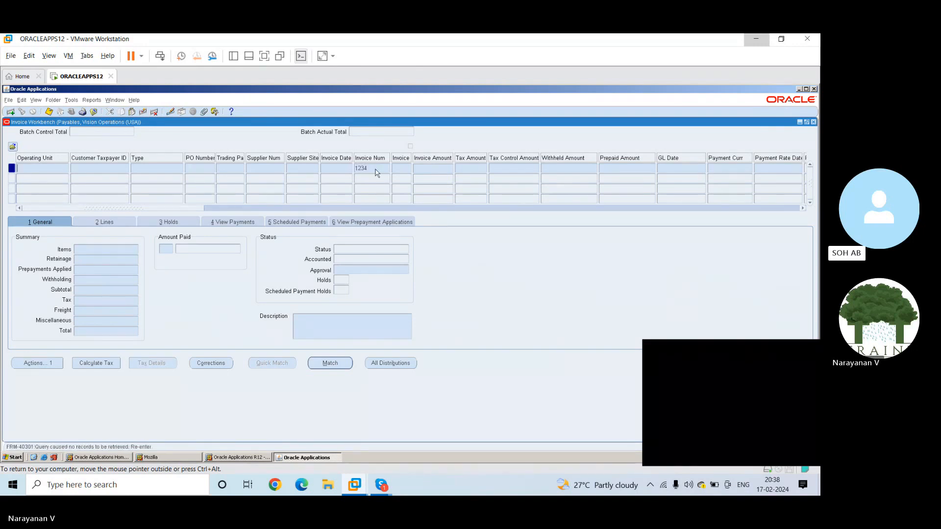
Re-enter the invoice number and repeat the query, clear the criterion and leave query mode
double_click(377, 168)
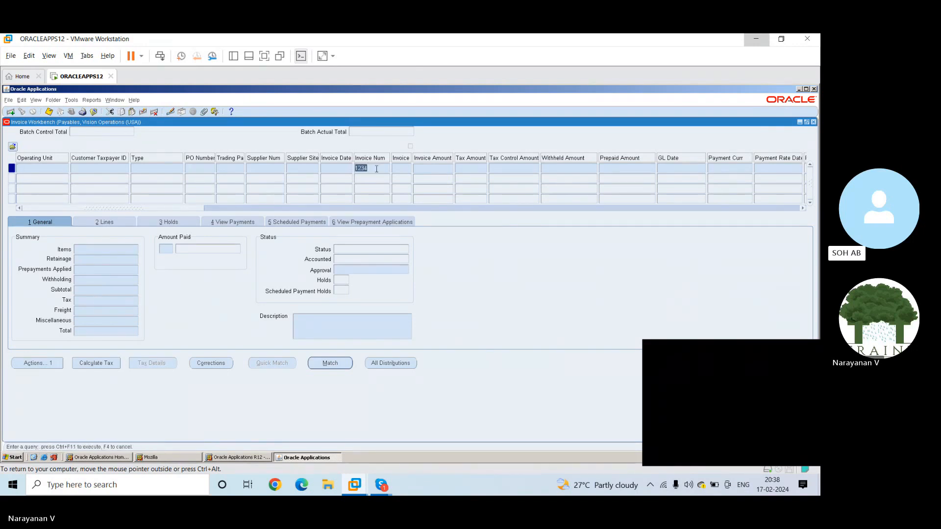
key(BackSpace)
text(1234)
key(ctrl+F11)
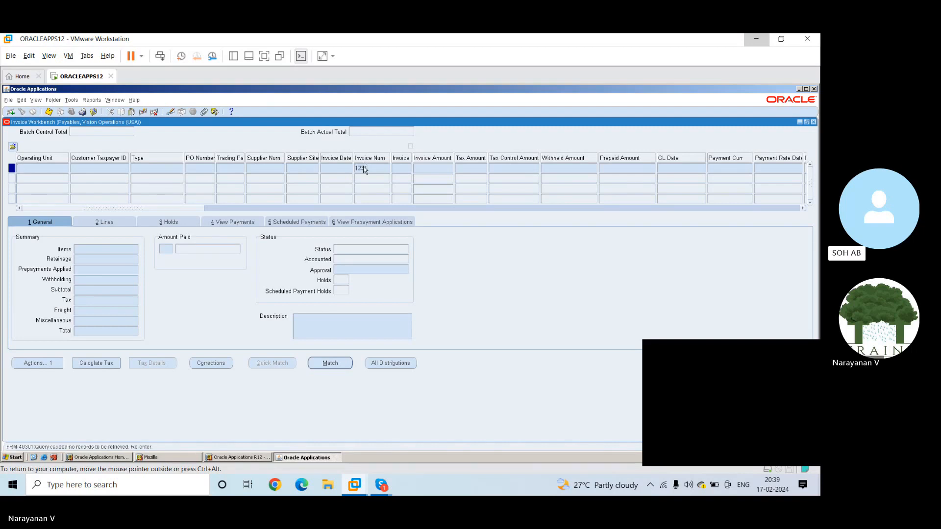
double_click(374, 168)
key(BackSpace)
key(F4)
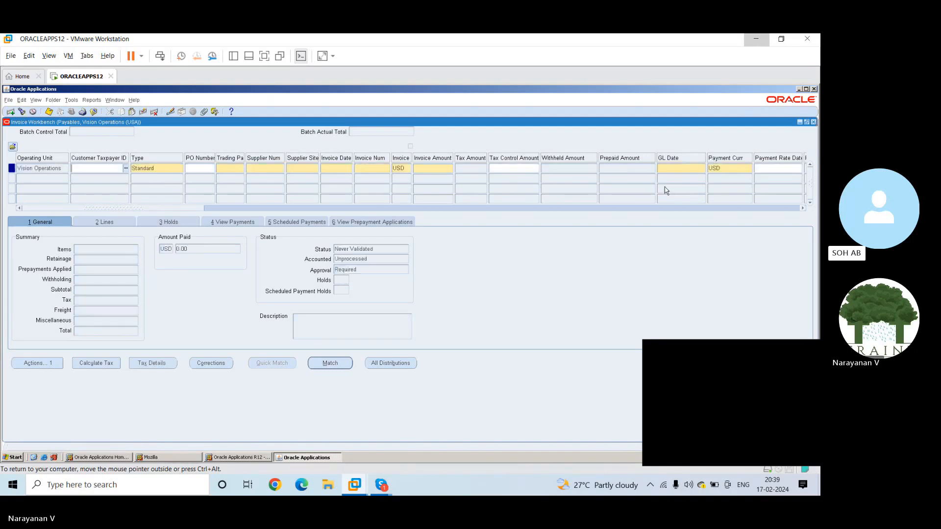
Start a standard invoice with the Vision Operations customer taxpayer ID and supplier number 1
click(127, 169)
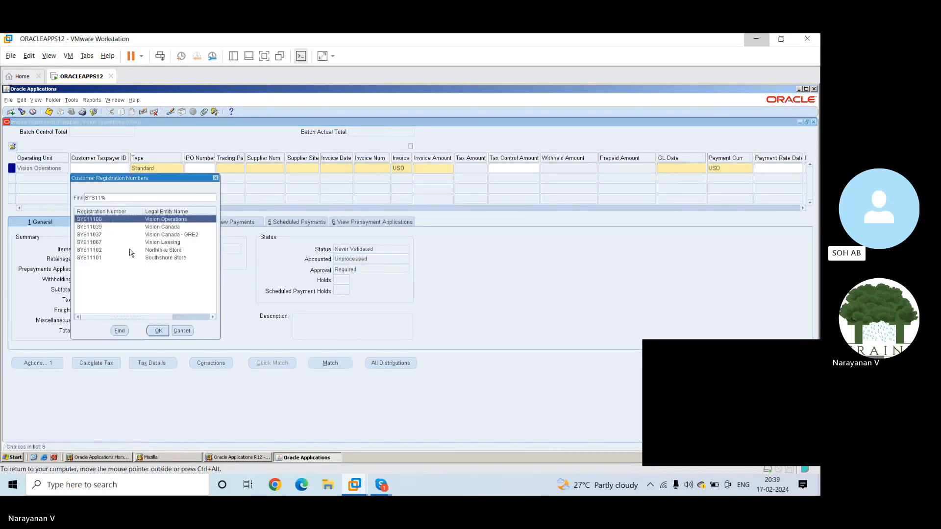
click(162, 331)
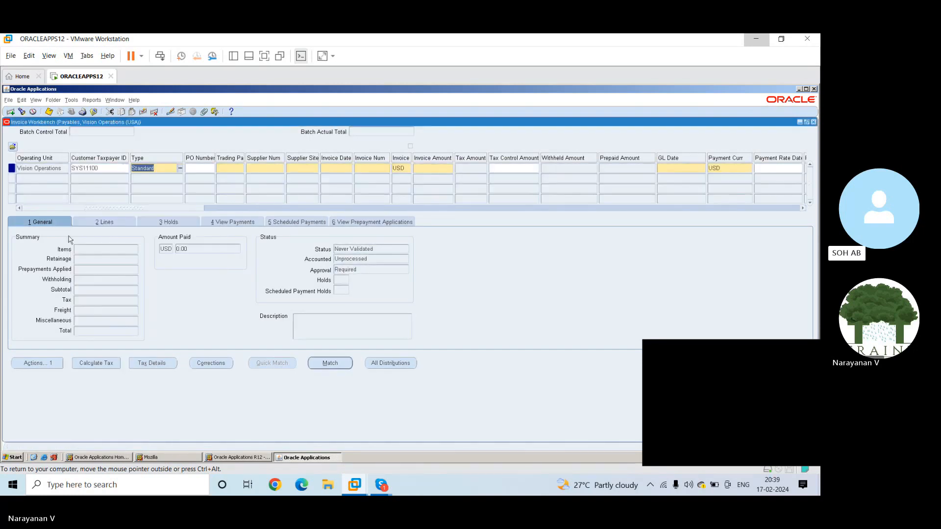
click(198, 169)
click(221, 166)
text(1)
key(Tab)
key(BackSpace)
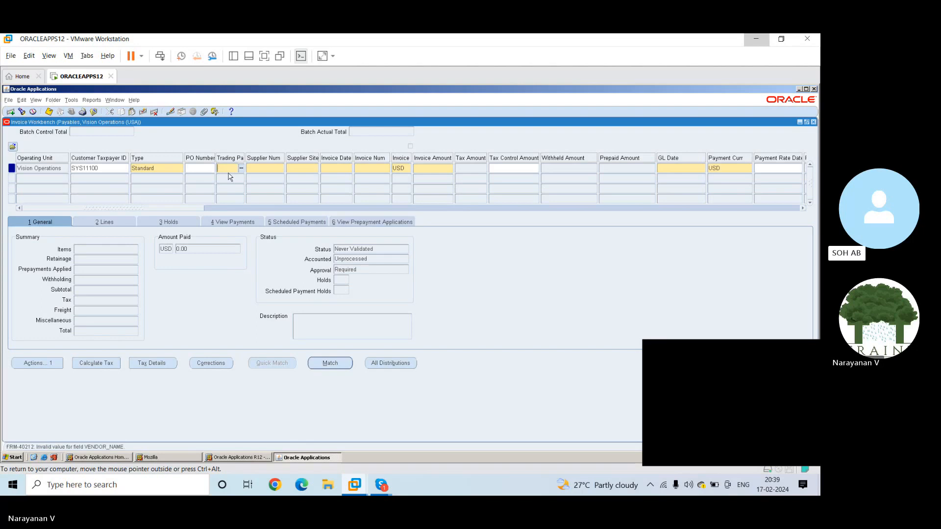
key(Tab)
text(1)
key(Tab)
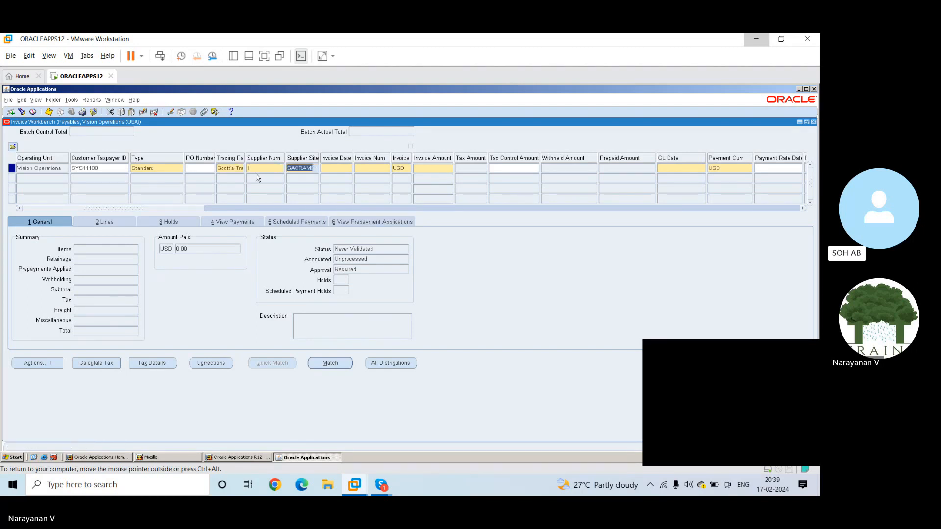
Set the invoice date to 01-JAN-2023 and accept the caution about the date
click(336, 170)
text(1-JAN-2023)
key(Tab)
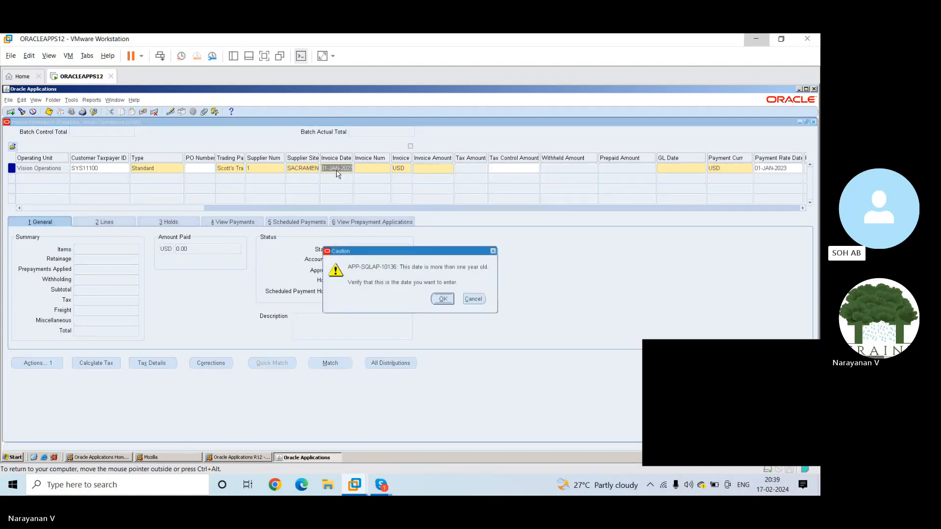
click(443, 300)
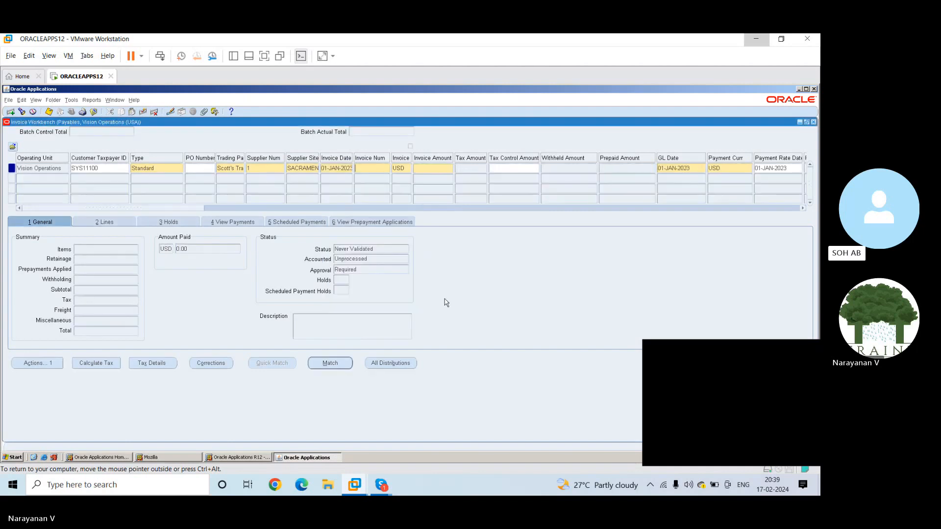
Enter invoice number 1234 with an invoice amount of 1,000 and save the invoice header
text(1234)
key(Tab)
key(Tab)
text(1,000)
key(Tab)
key(ctrl+s)
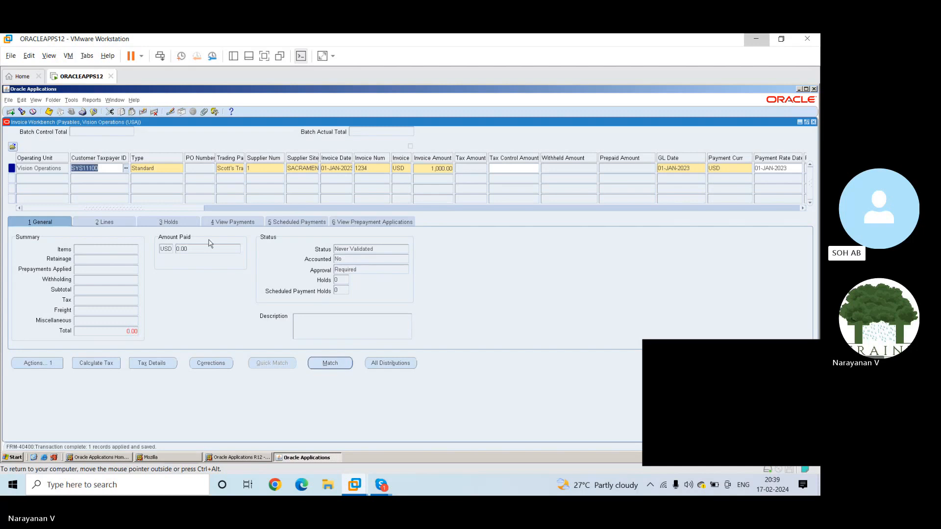
Add a first Item line of 500 charged to the Miscellaneous account alias and save it
click(93, 222)
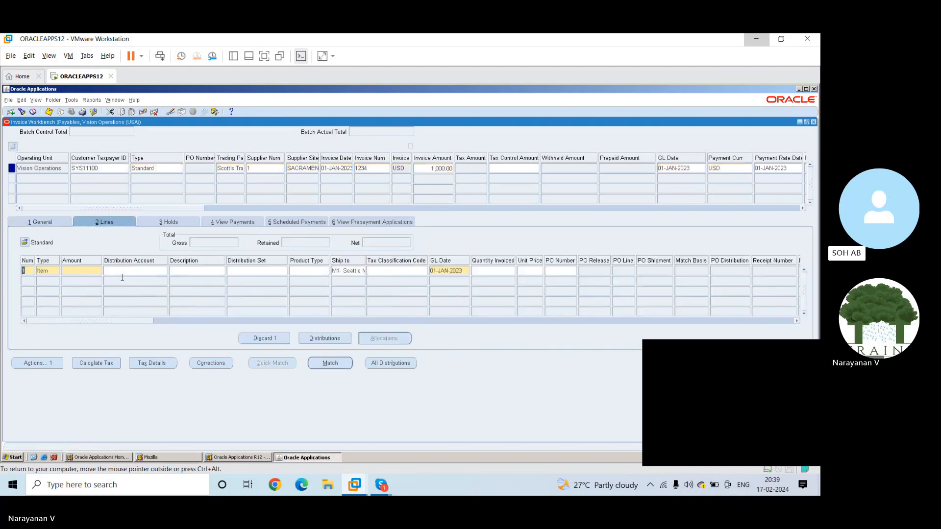
click(73, 270)
text(500)
key(Tab)
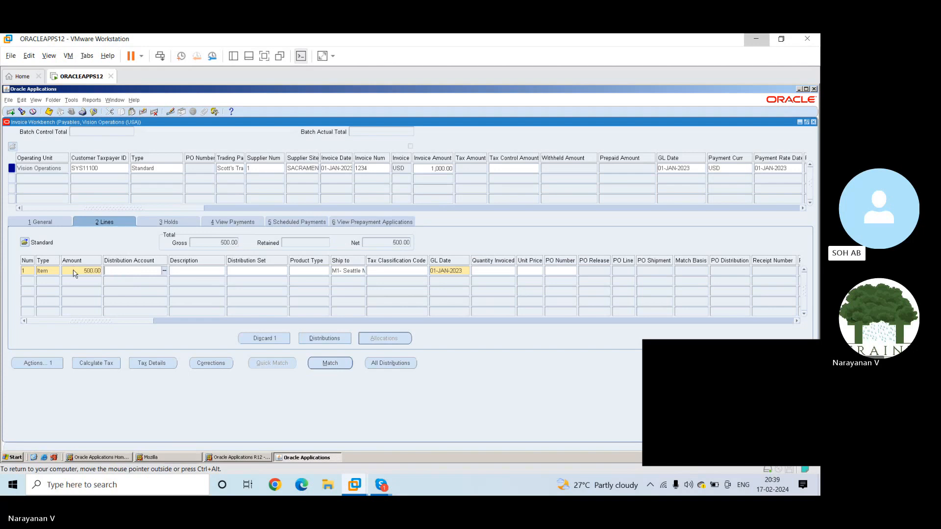
click(165, 270)
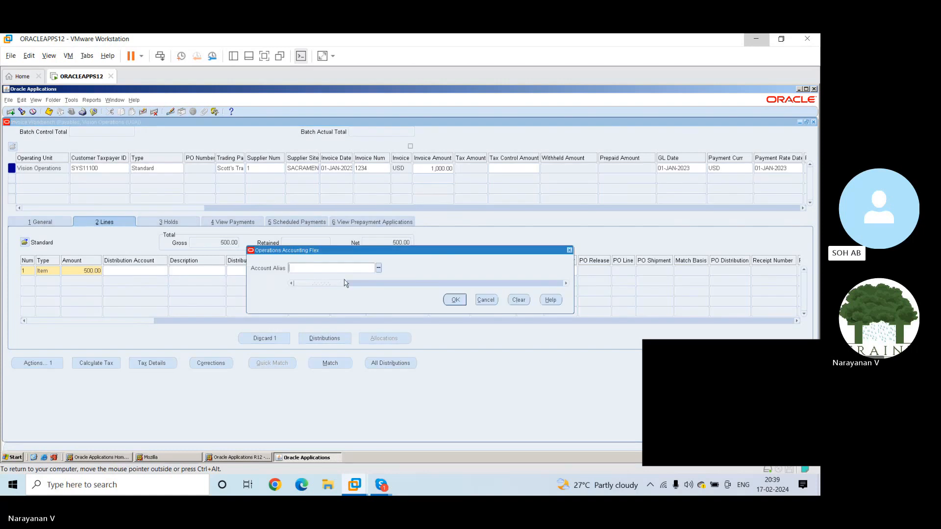
text(misc)
key(Tab)
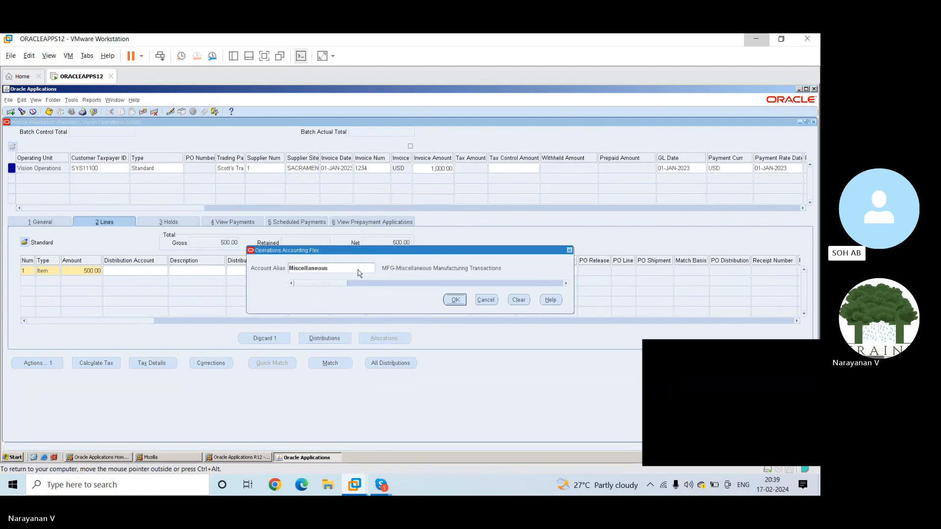
click(455, 300)
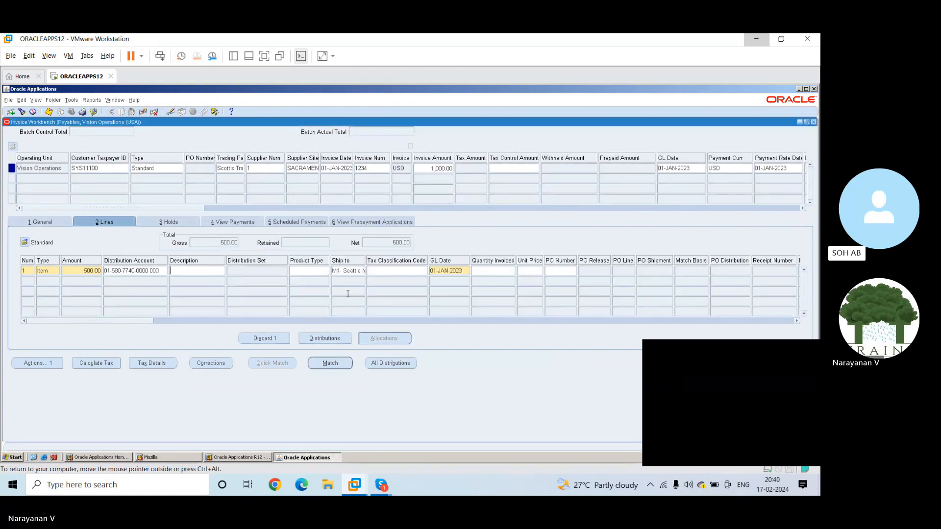
key(ctrl+s)
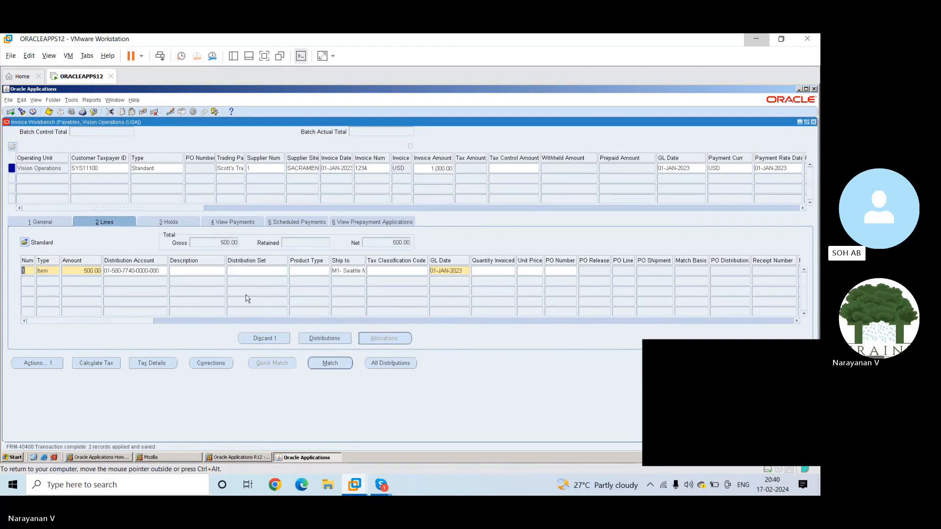
Add a second Item line of 250 charged to the Audit Fee account alias
key(Down)
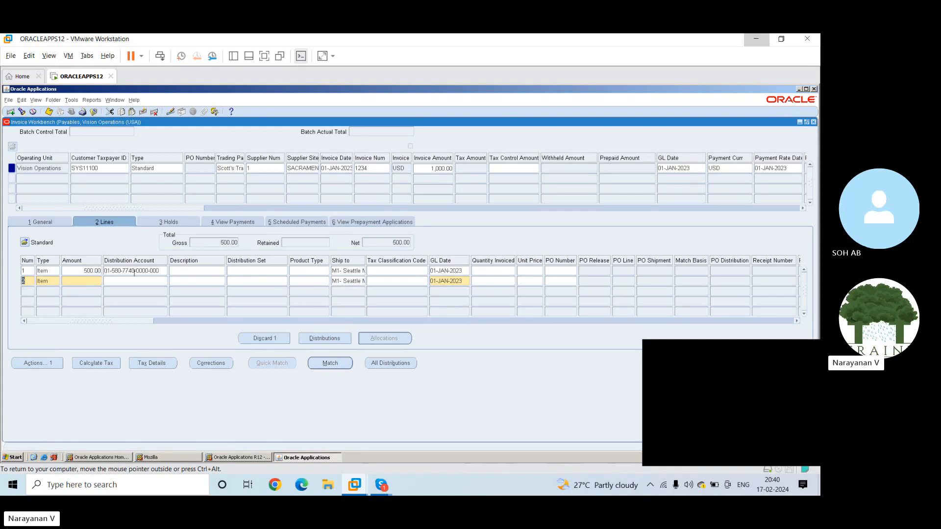
click(95, 283)
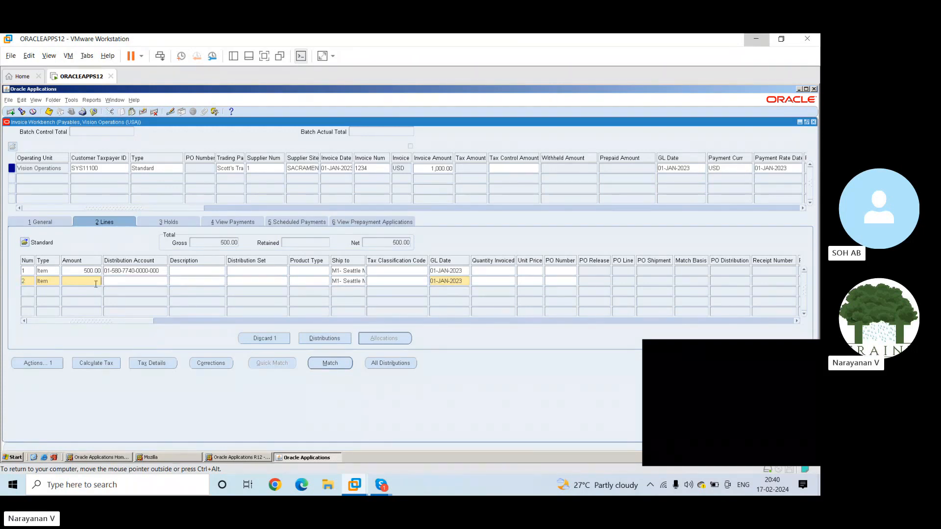
text(250)
key(Tab)
click(164, 282)
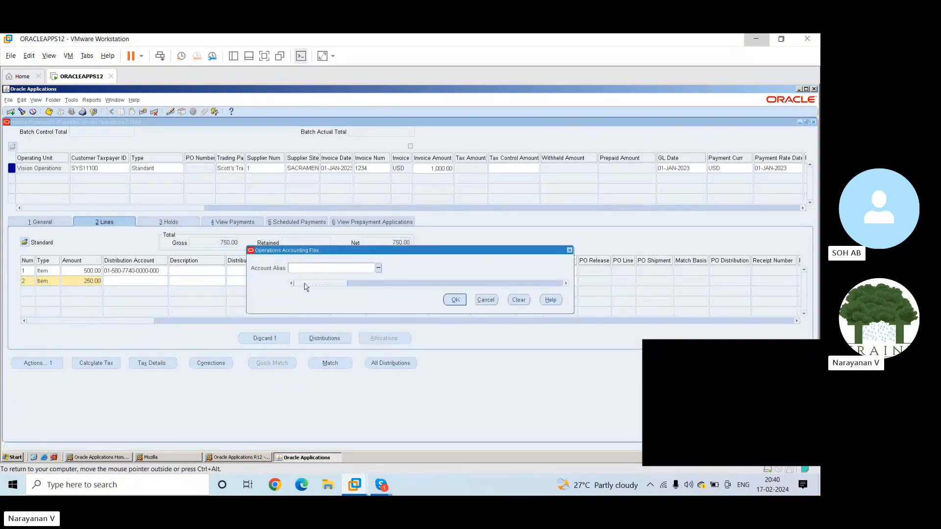
click(379, 269)
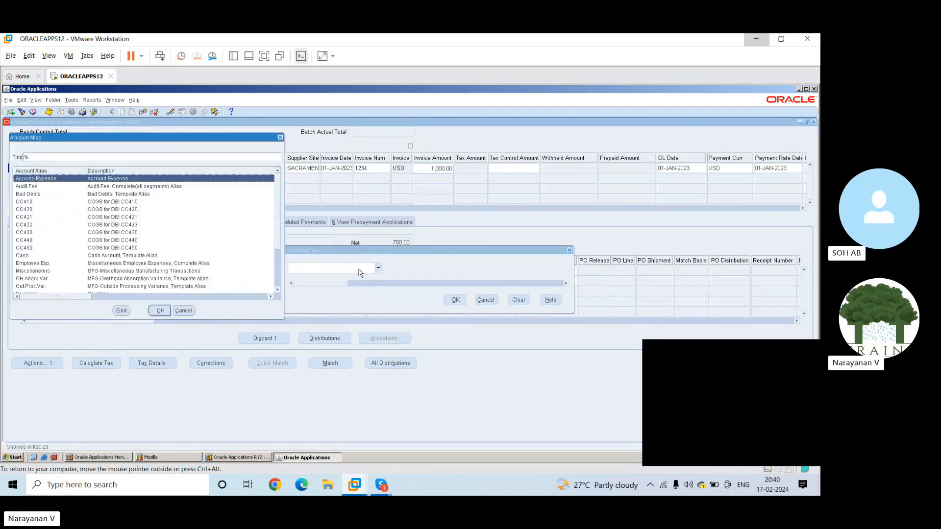
click(63, 256)
click(96, 188)
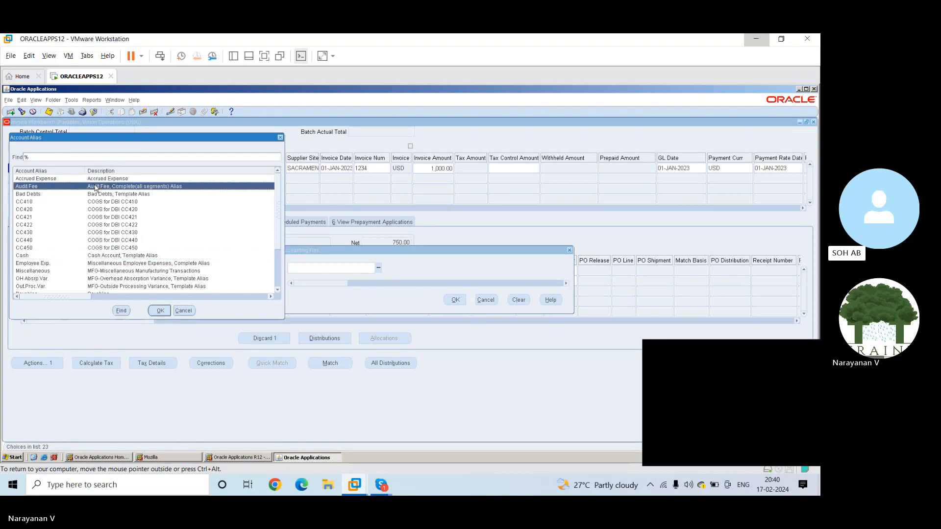
click(160, 310)
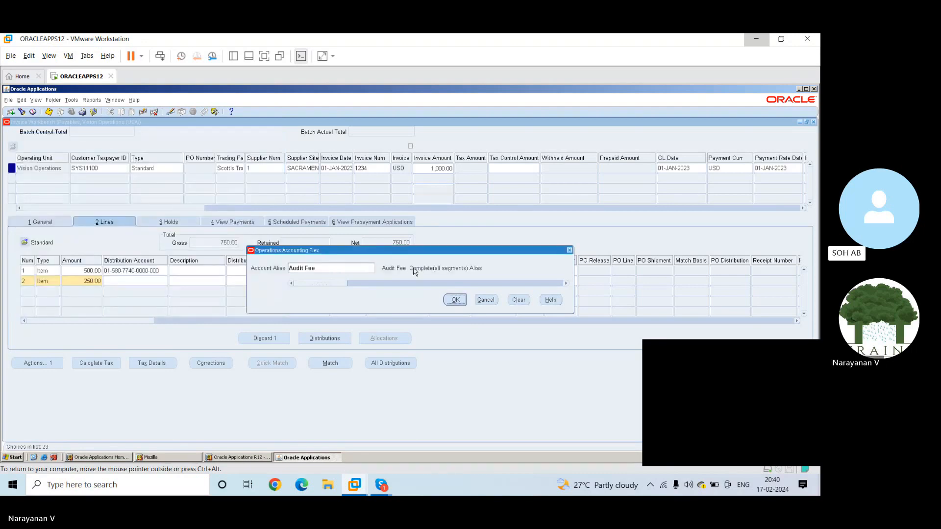
click(455, 300)
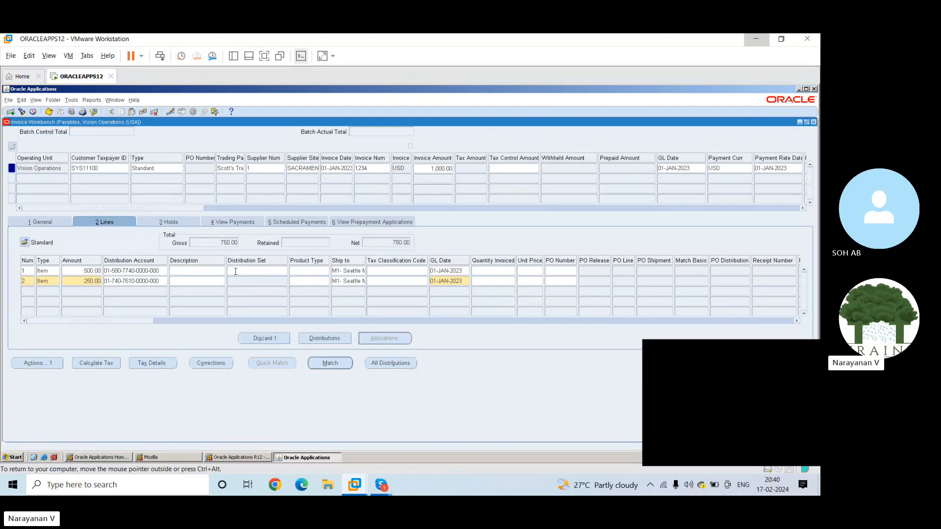
Add a third Item line of 250 charged to the Miscellaneous account alias and save the lines
key(Down)
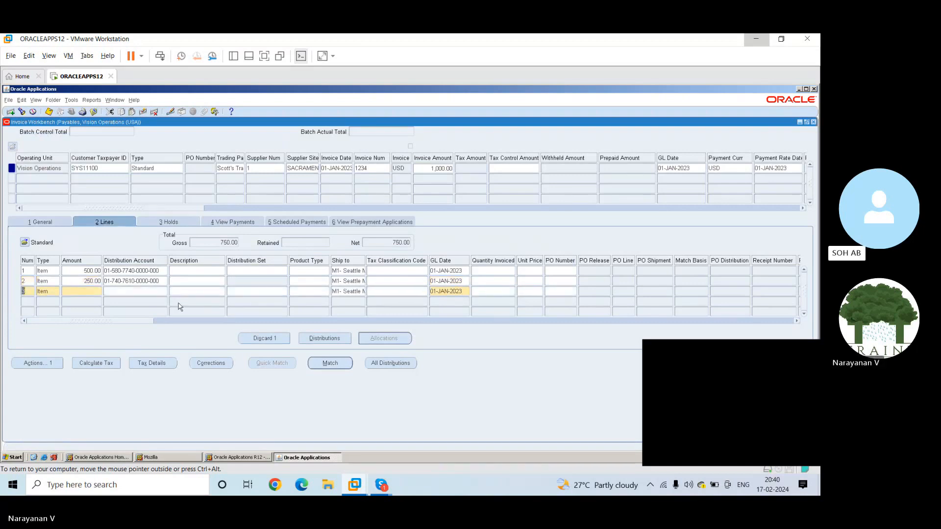
click(84, 292)
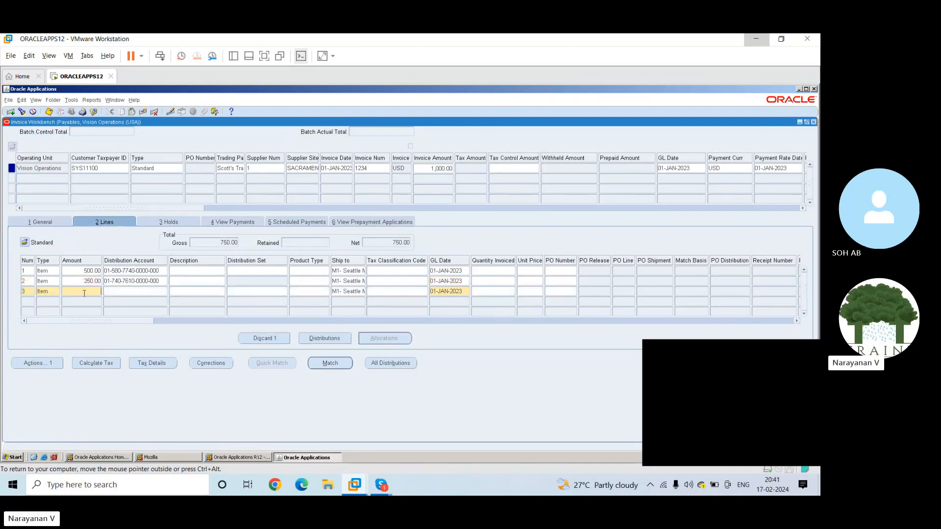
text(250)
key(Tab)
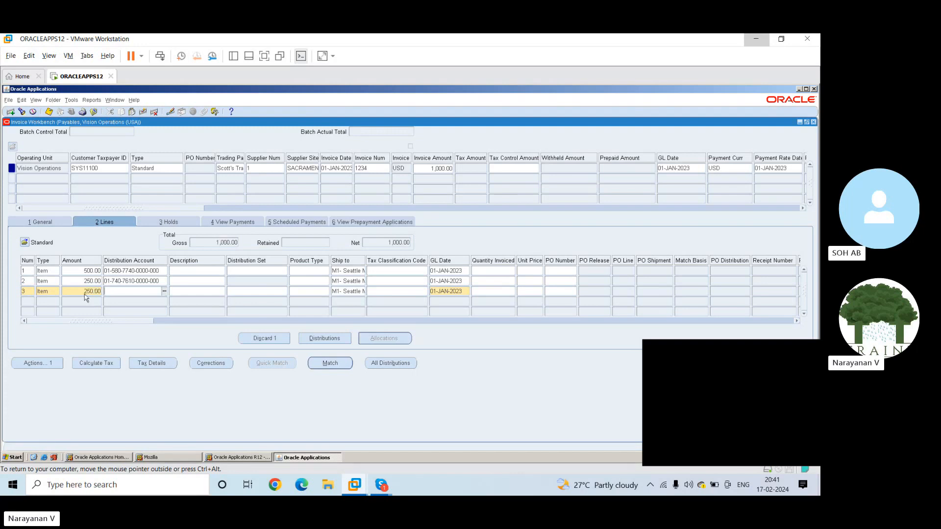
click(165, 292)
text(misc)
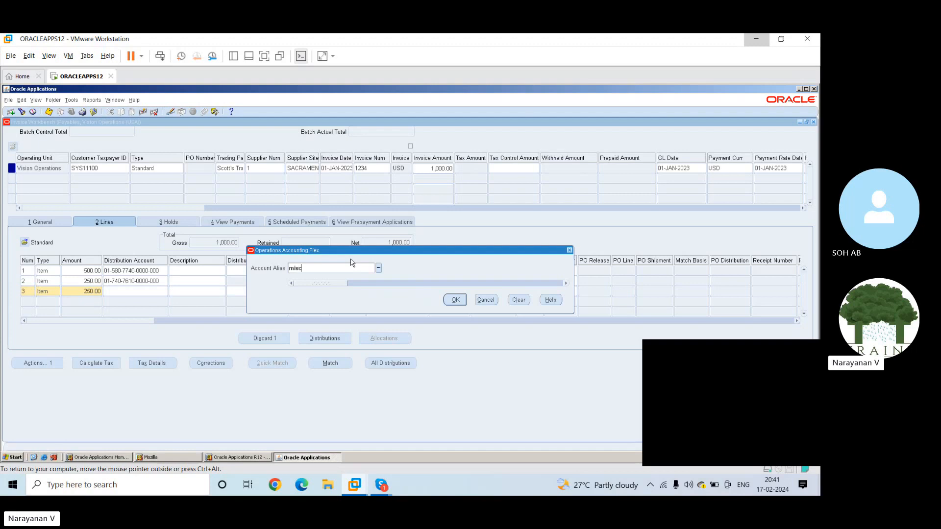
key(Tab)
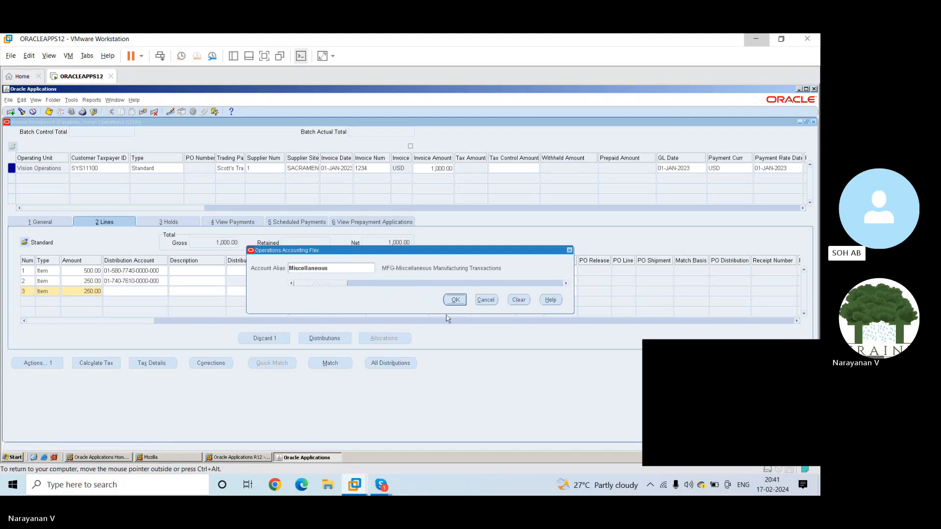
click(456, 300)
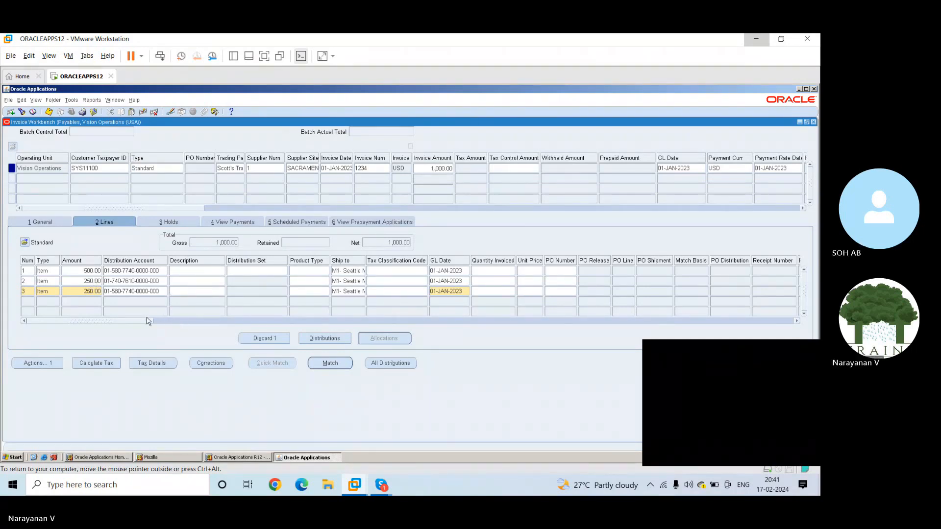
drag(148, 322, 71, 323)
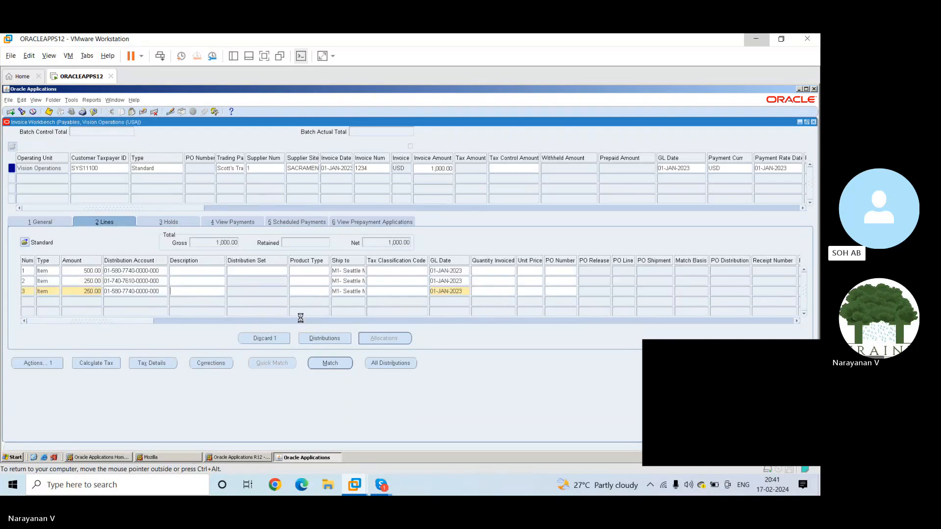
key(ctrl+s)
Check the distribution of invoice line 3, close it and calculate the tax for the invoice
click(322, 338)
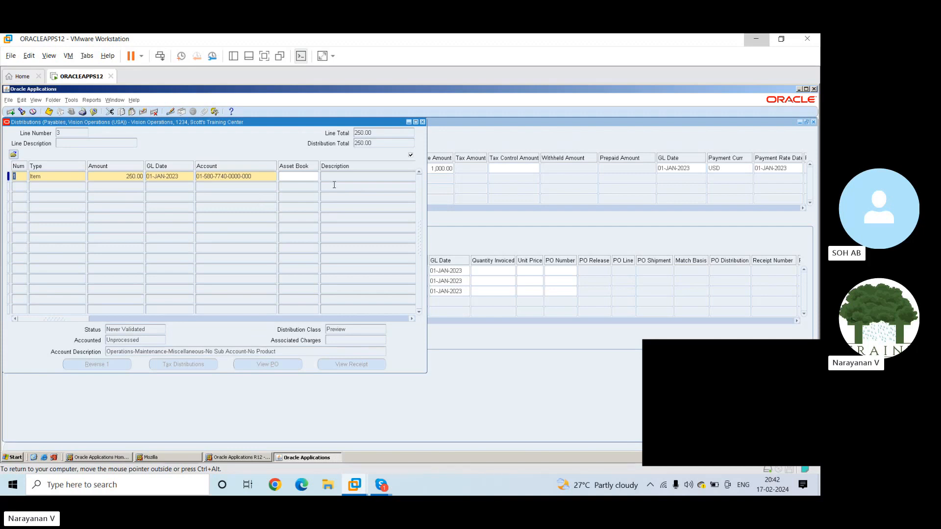
click(422, 123)
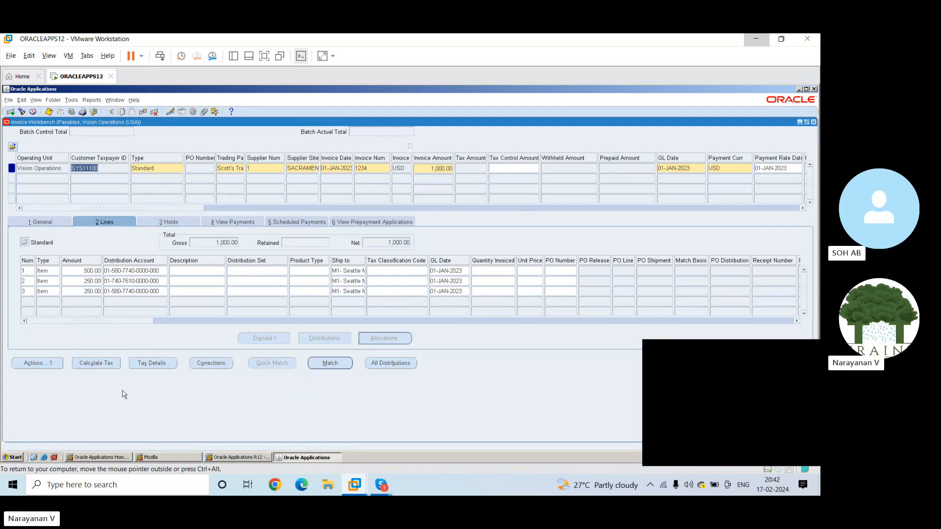
click(96, 365)
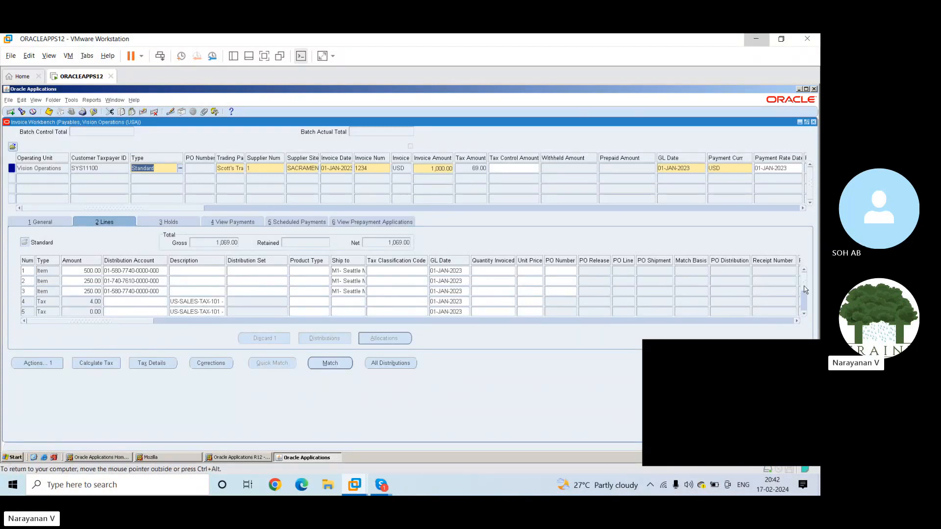
click(804, 312)
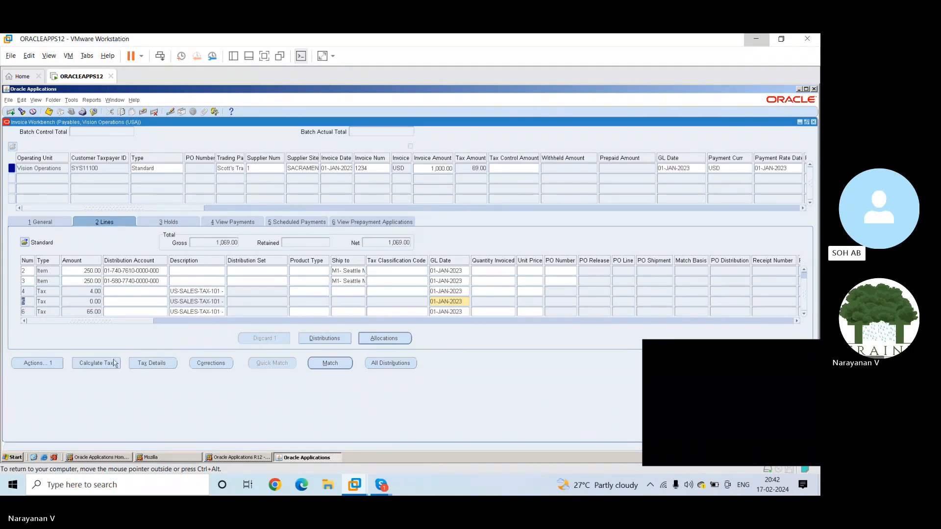
Run the invoice actions Validate and Validate Related Invoices on the invoice
click(42, 365)
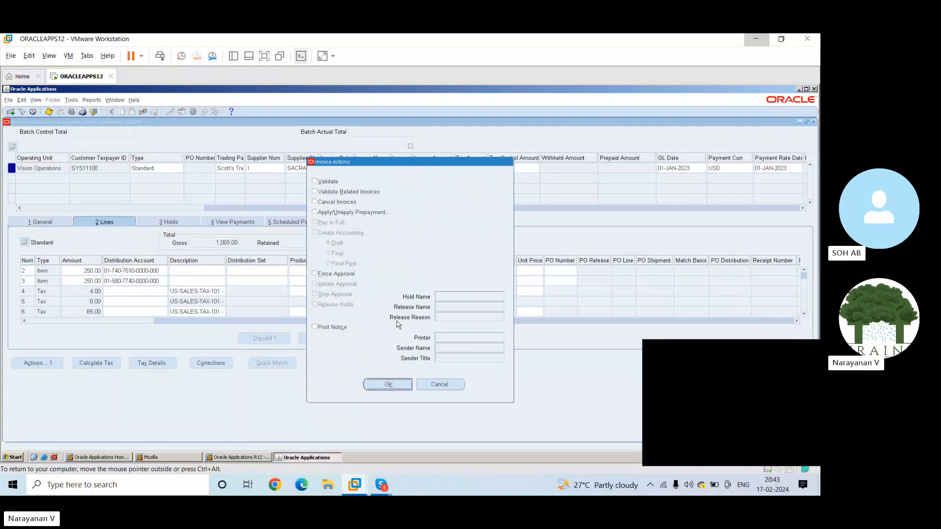
click(315, 181)
click(314, 193)
click(378, 386)
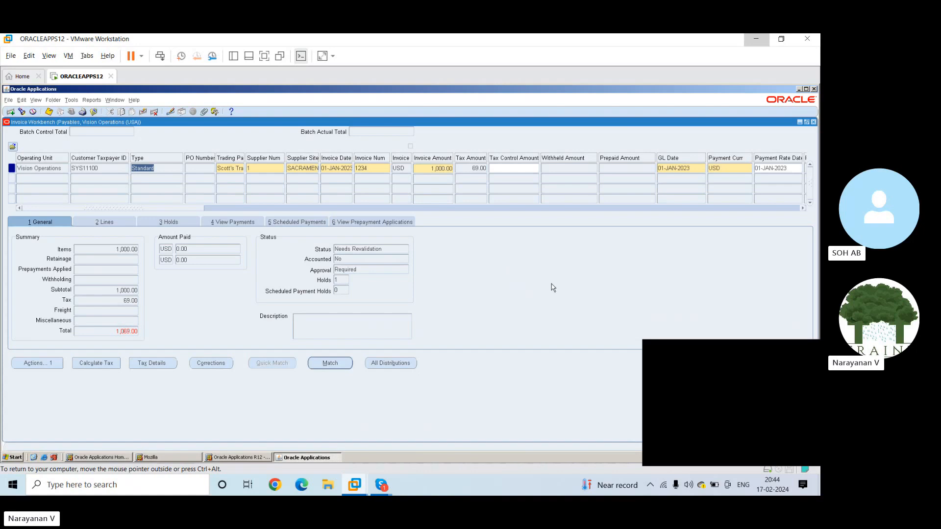
Review the invoice's lines, holds, payments, scheduled payments and prepayment applications, and return to its general summary
click(106, 219)
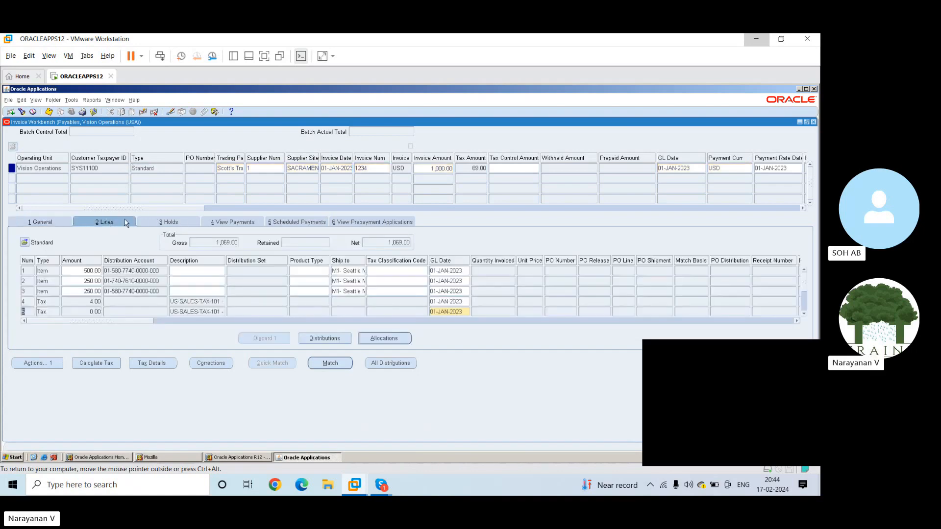
click(156, 222)
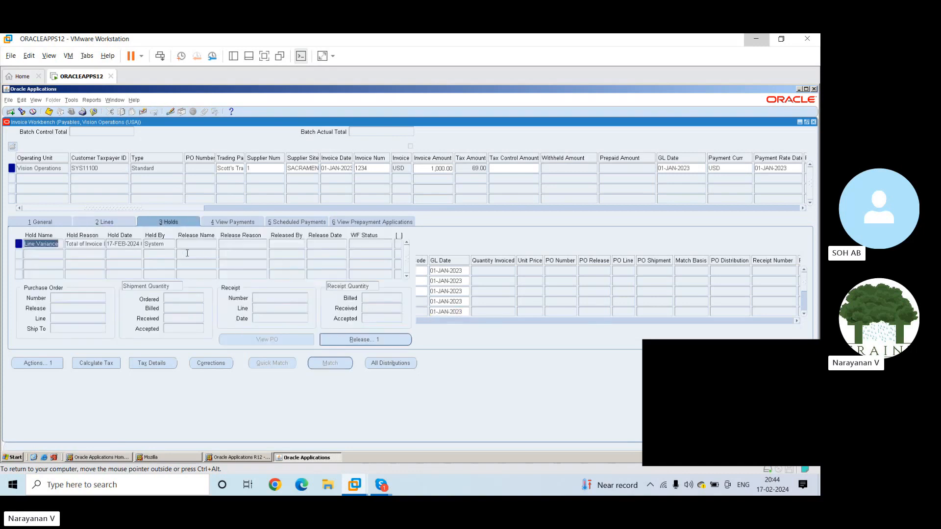
click(225, 225)
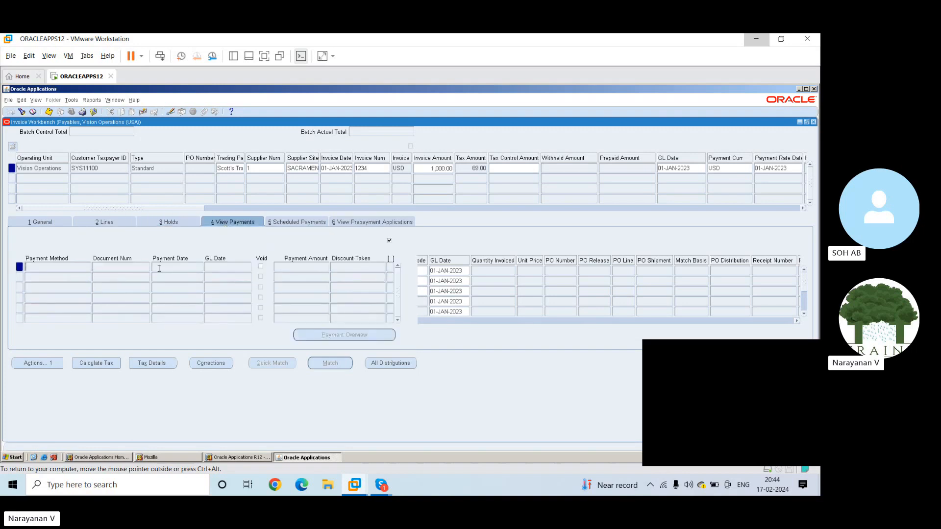
click(295, 224)
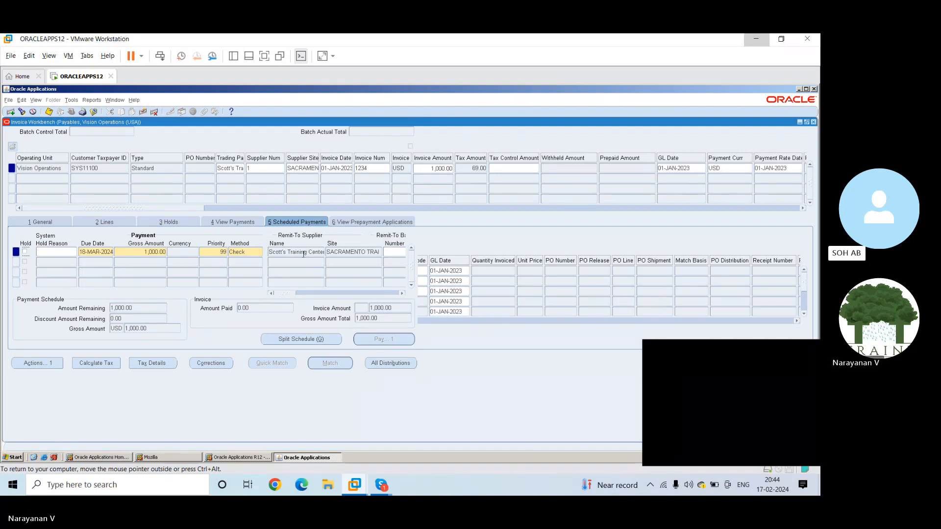
click(360, 222)
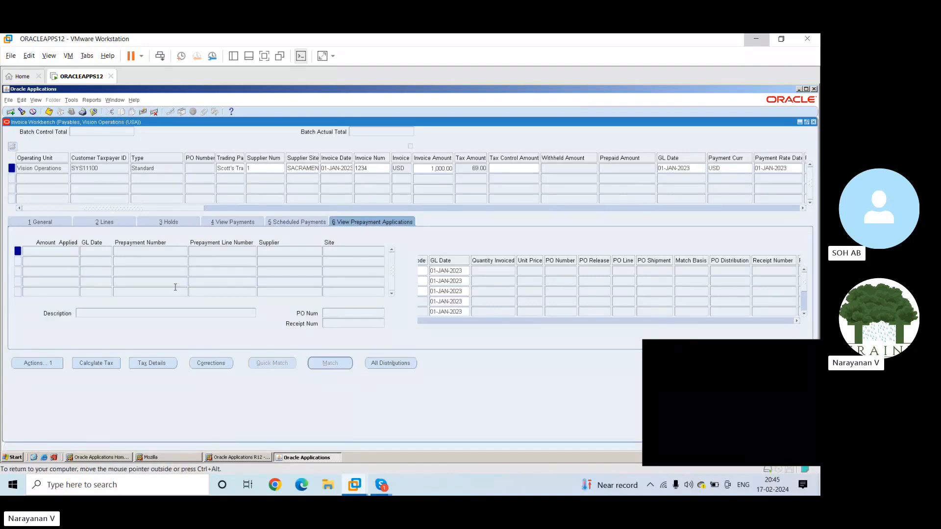
click(40, 223)
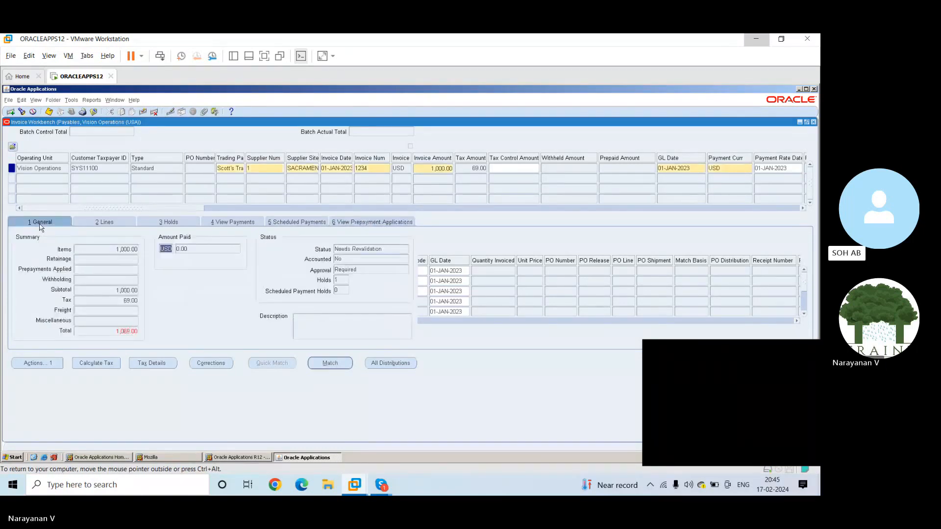
Start a new invoice row of type Prepayment for supplier number 1 below invoice 1234
click(153, 179)
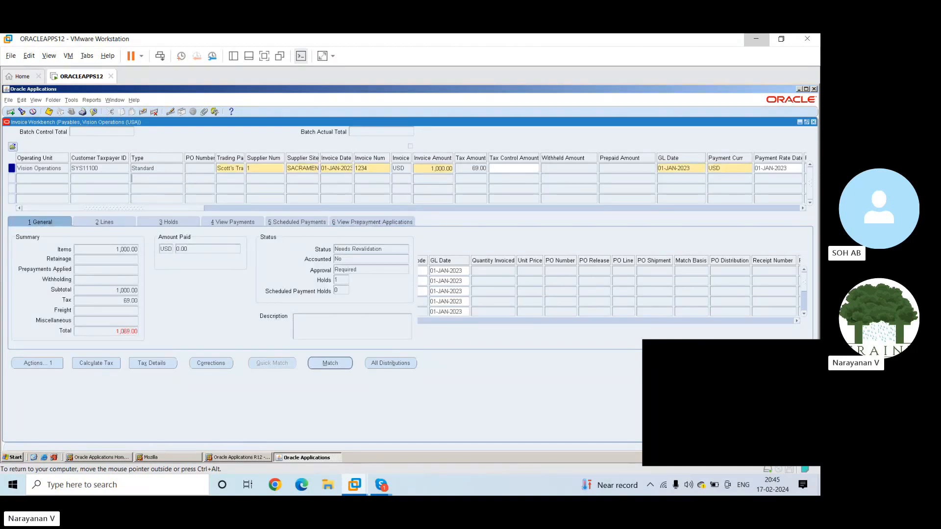
text(pre)
key(Tab)
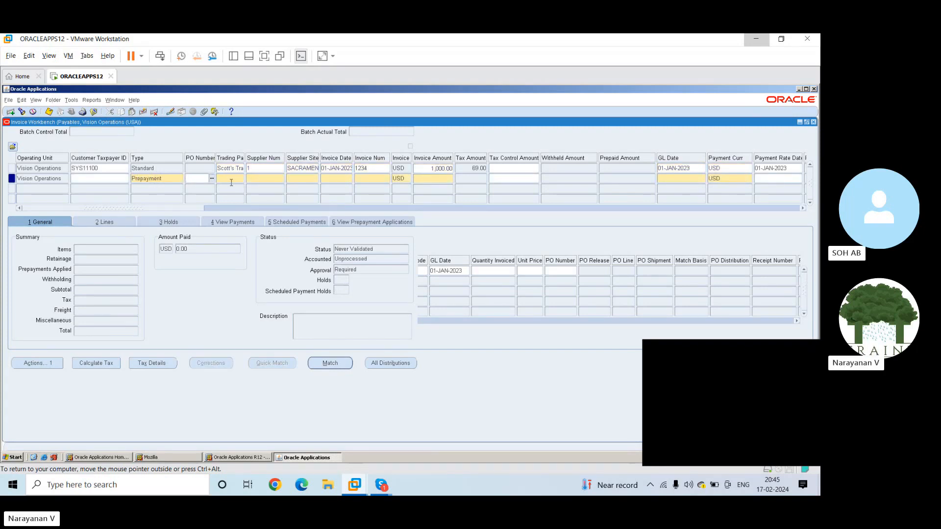
click(272, 177)
text(1)
key(Tab)
Give the prepayment invoice date 01-JAN-2023, invoice number 1255 and amount 25,000, and save it
key(Tab)
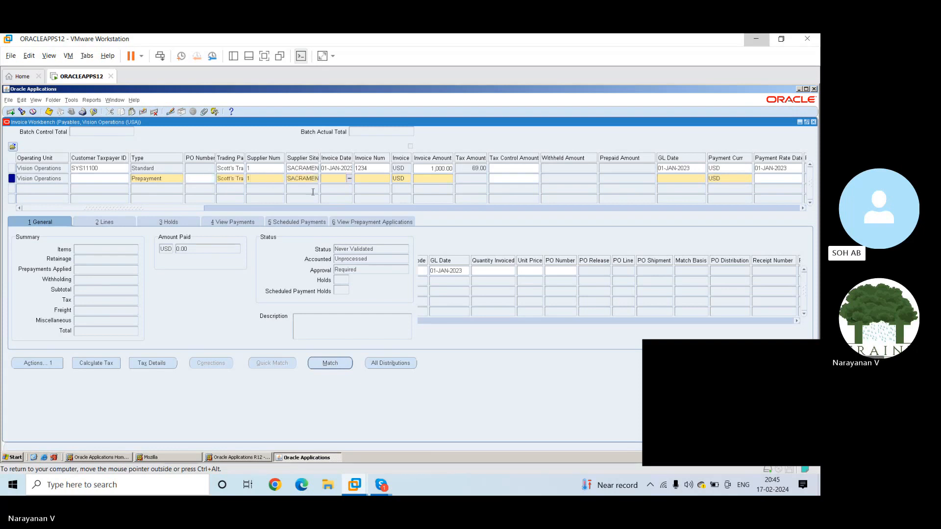
text(01)
text(-jan-23)
key(Tab)
key(Return)
text(1255)
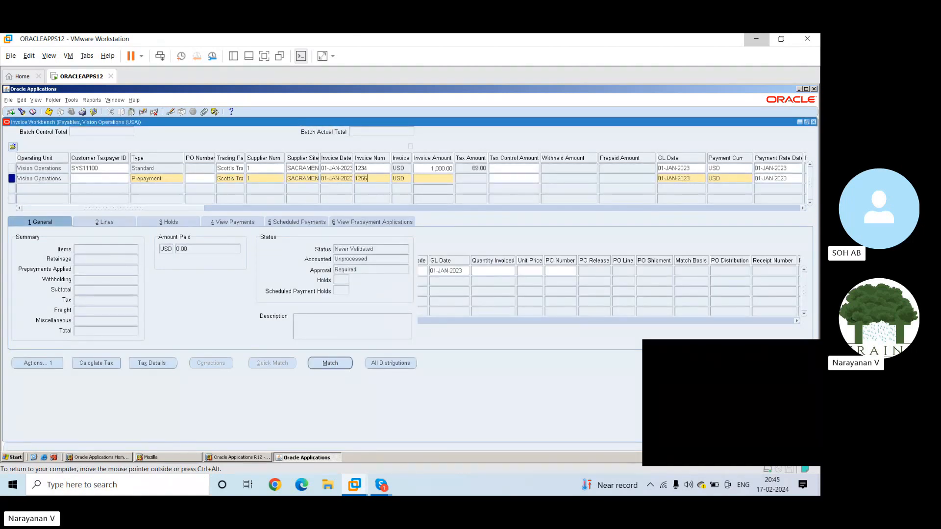
key(Tab)
key(Tab)
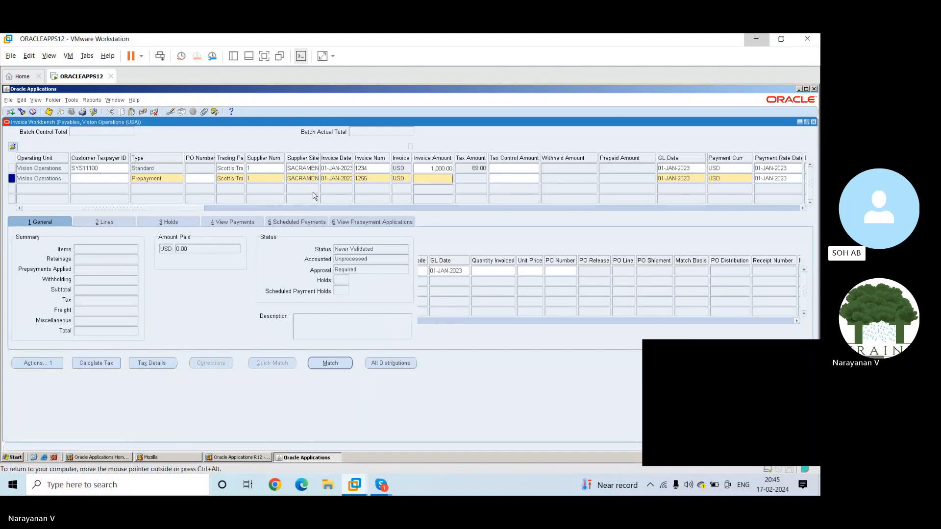
text(25000)
key(Tab)
key(ctrl+s)
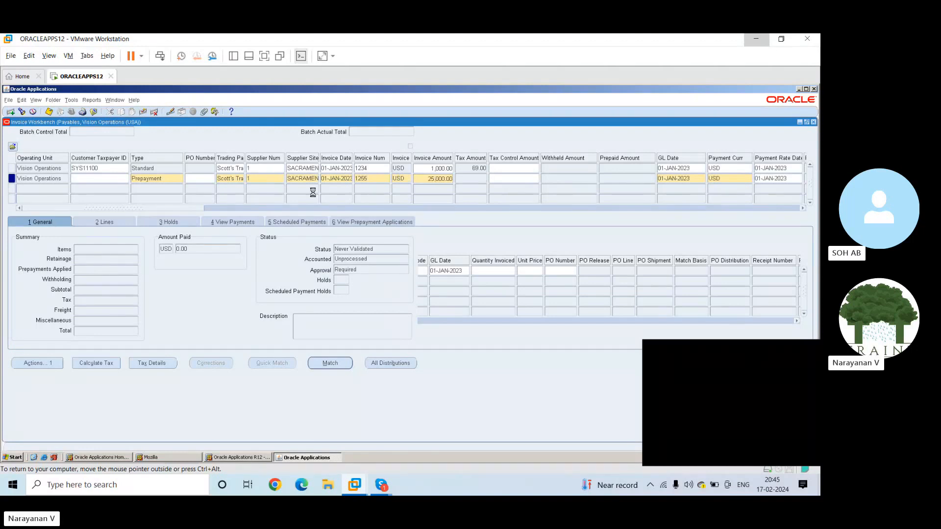
Enter 25,000 as the amount of the prepayment's first Item line and return to the invoice's general summary
click(355, 221)
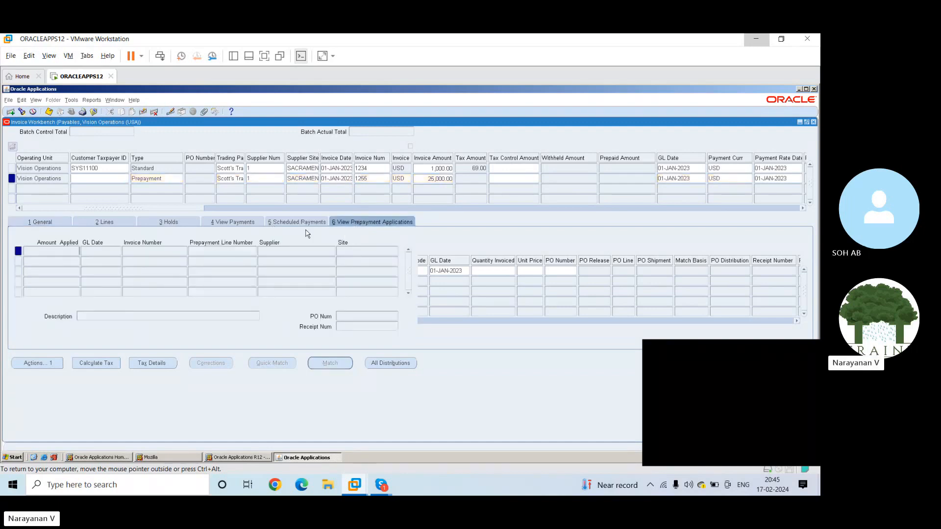
click(114, 222)
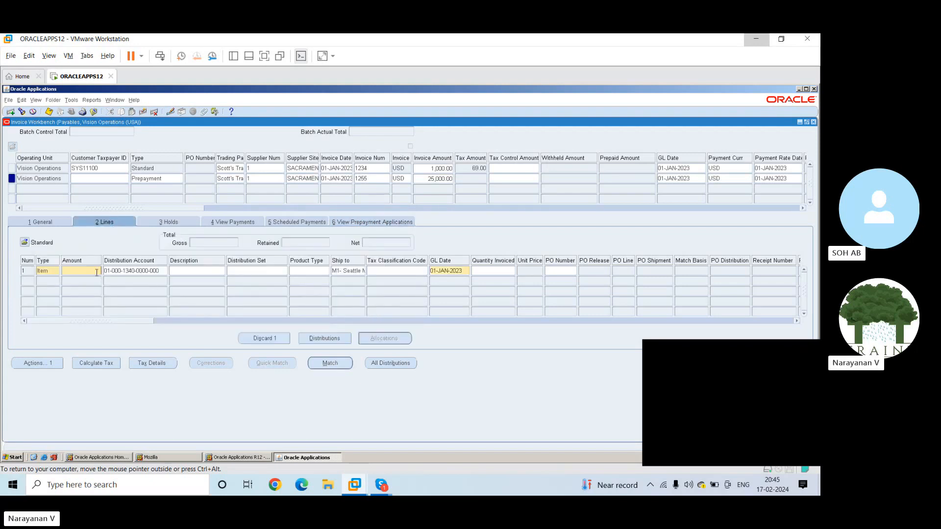
text(25000)
key(Tab)
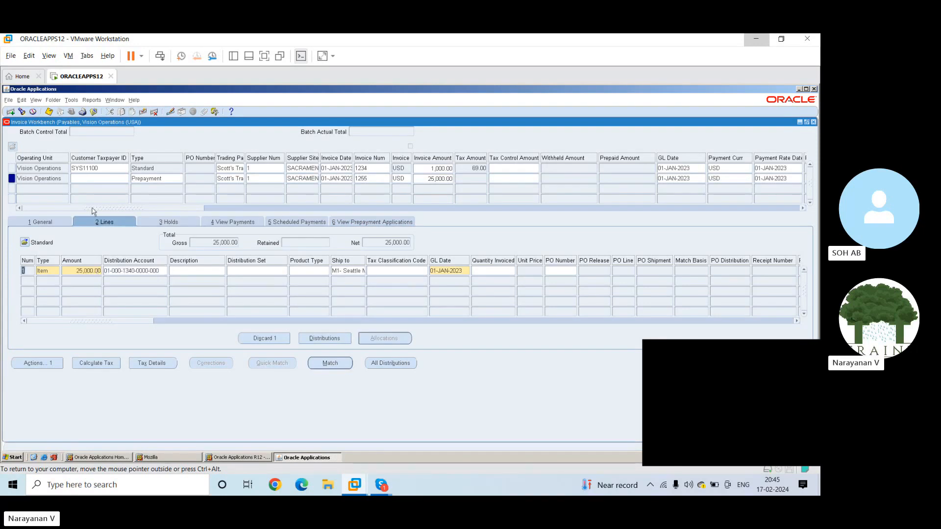
click(61, 223)
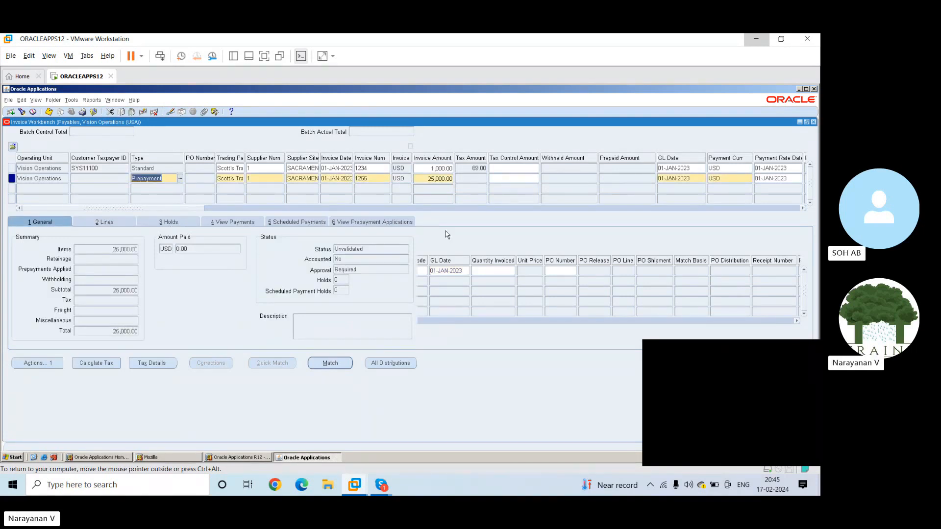
Select standard invoice 1234 and start a new single concurrent request
click(156, 168)
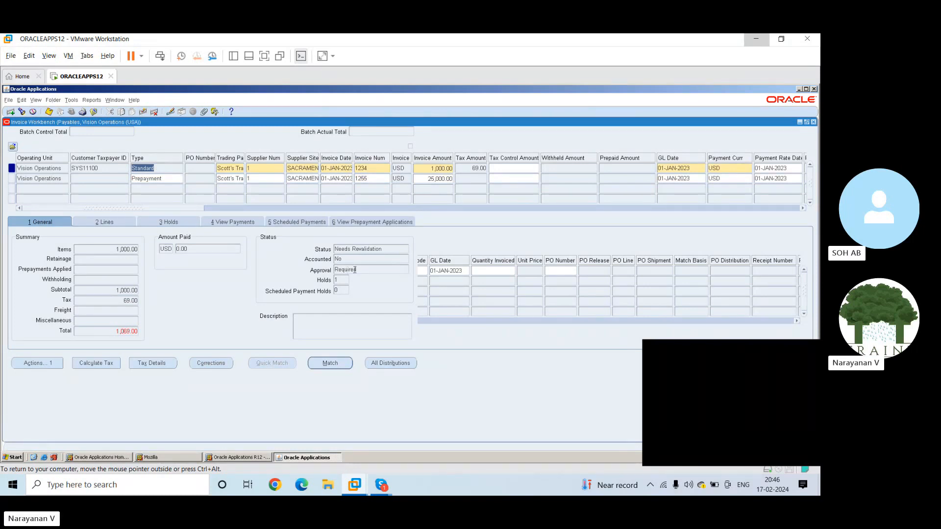
click(36, 101)
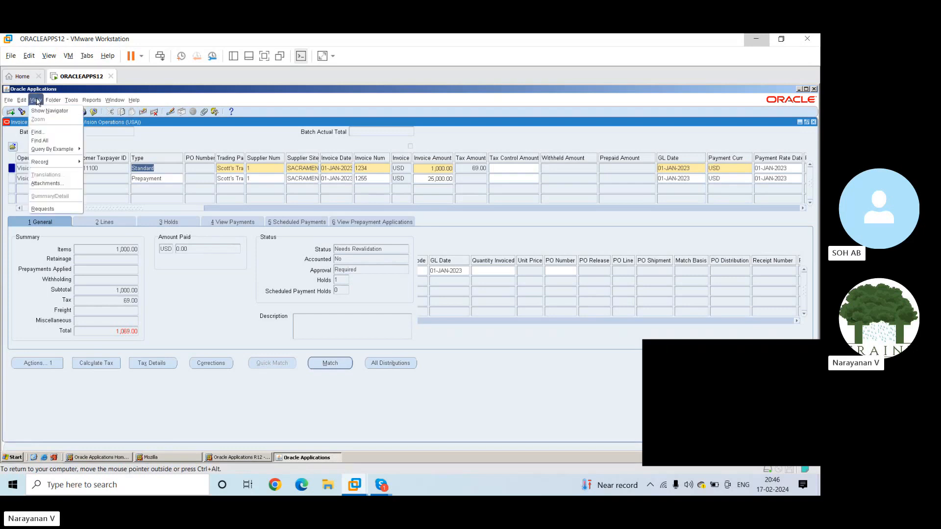
click(50, 208)
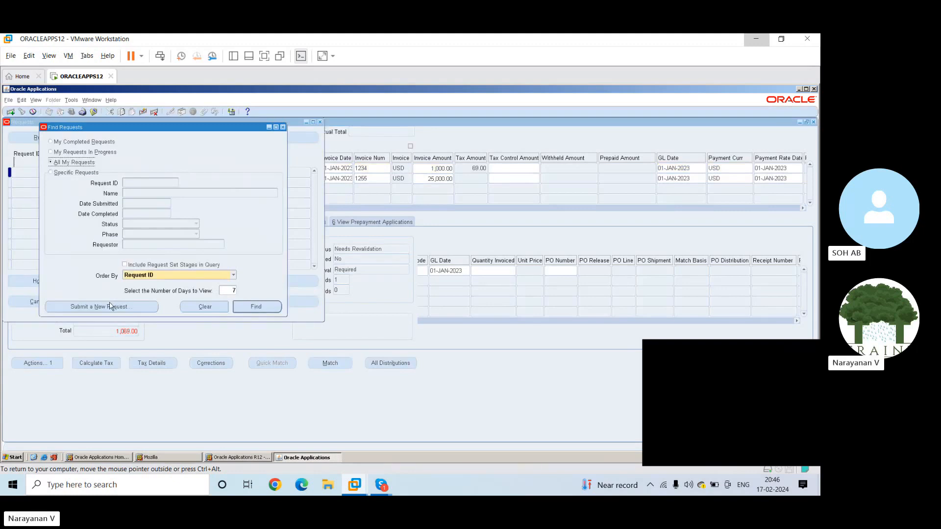
click(110, 306)
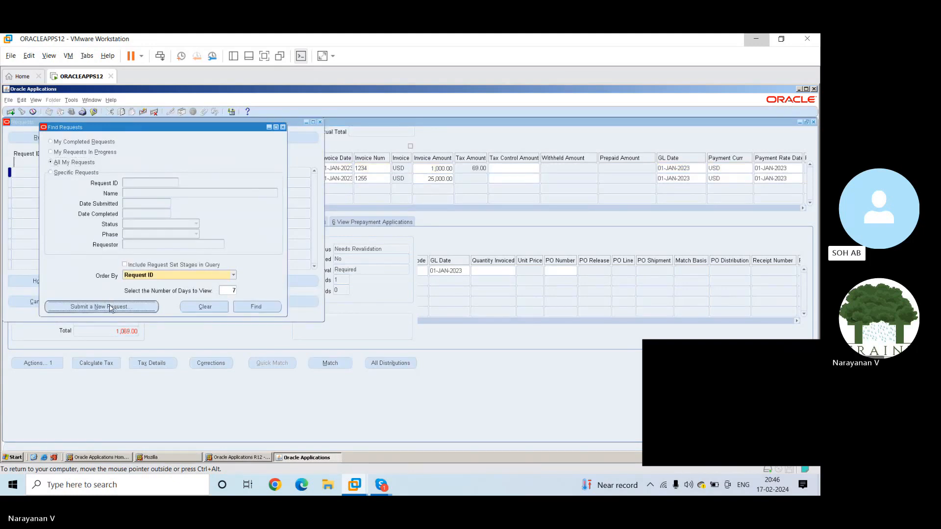
click(150, 268)
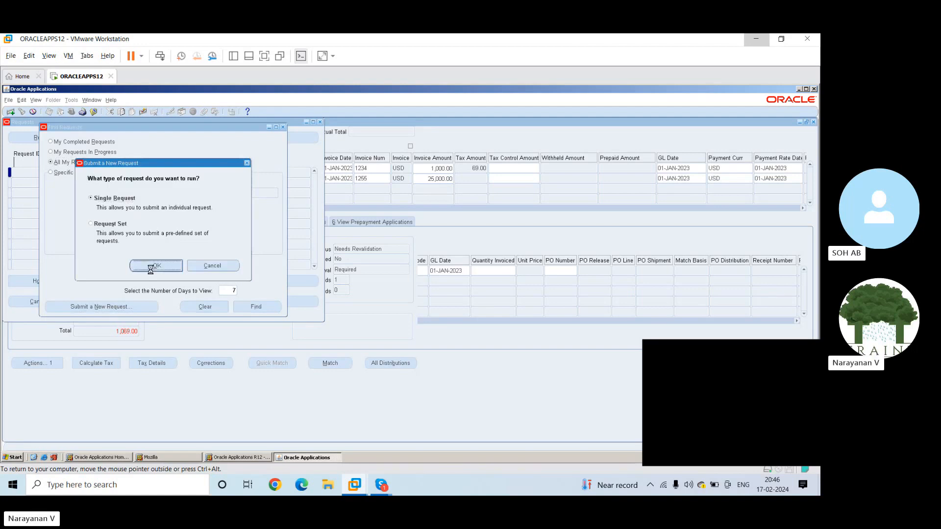
Find the reports starting with invoice and choose Invoice Validation as the request to run
text(va)
key(BackSpace)
key(BackSpace)
text(in)
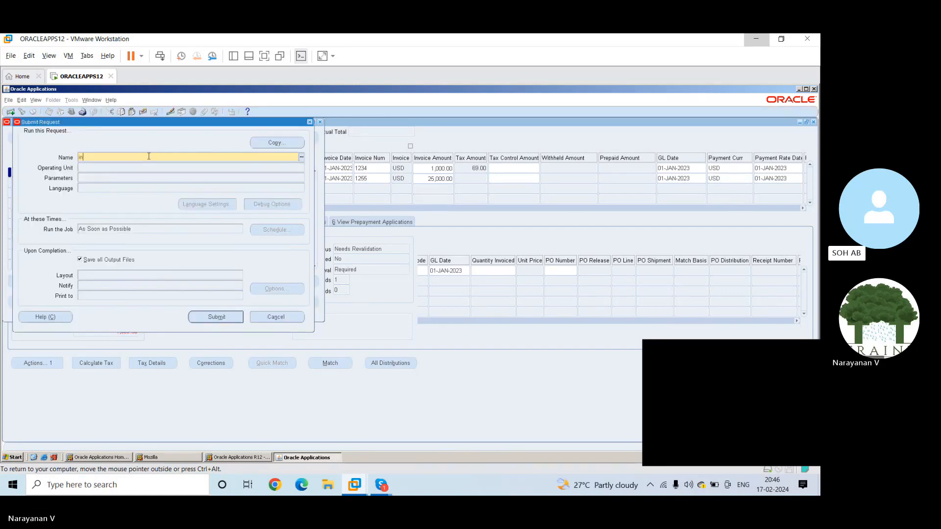
text(voice%)
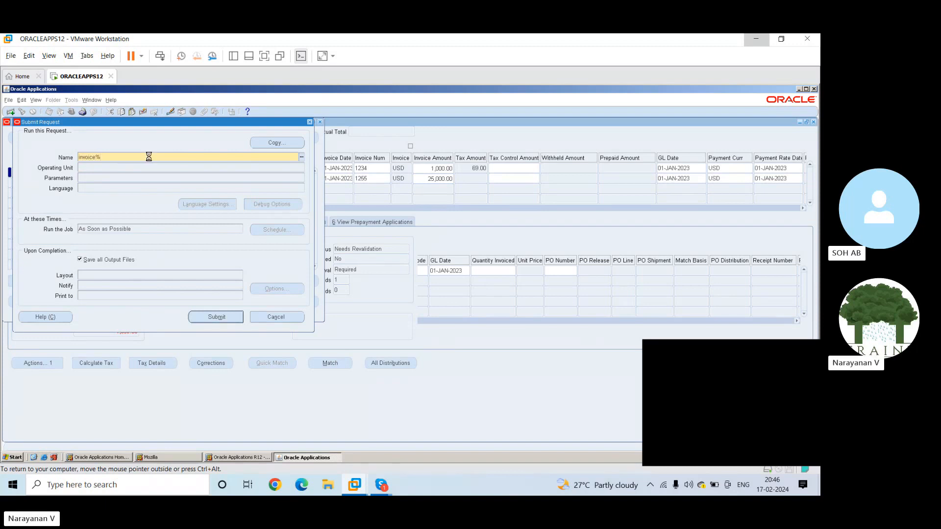
key(Tab)
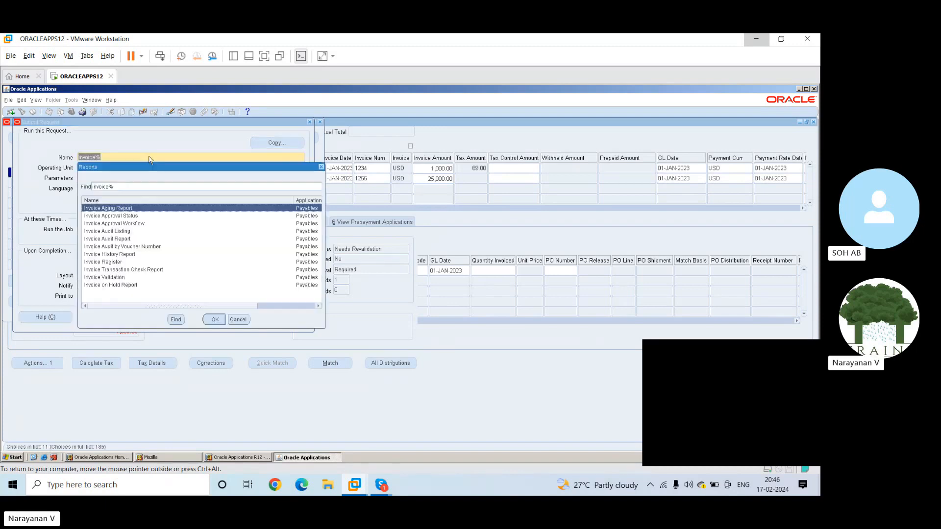
click(119, 279)
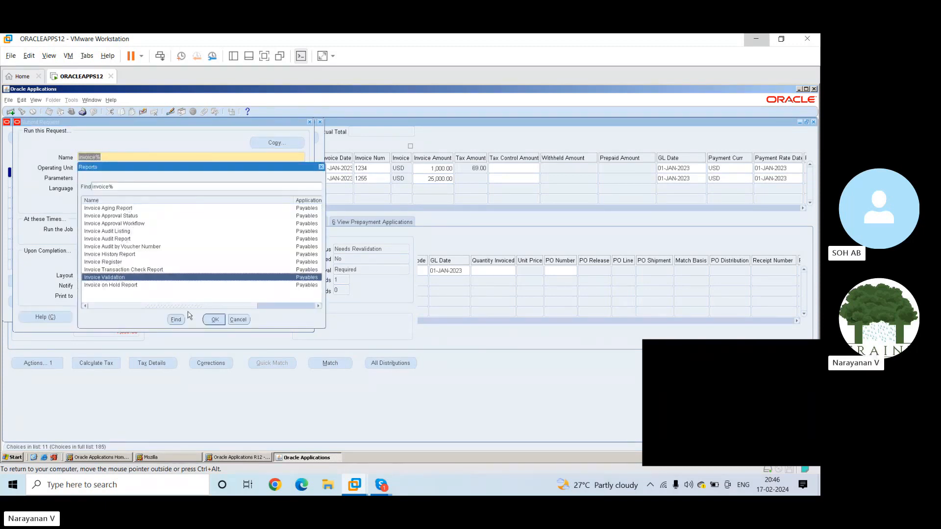
click(213, 320)
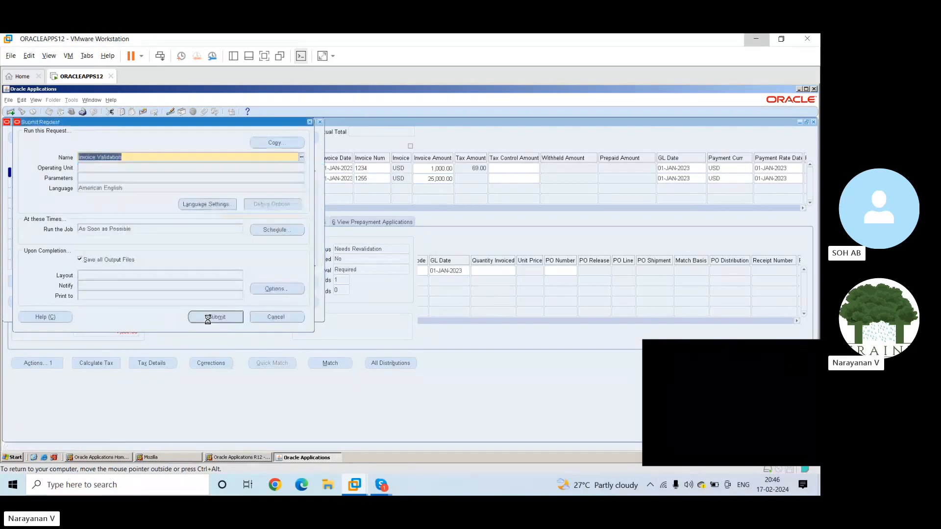
Set the validation parameters to operating unit Vision Operations and option All, and submit the request
text(visi)
key(Tab)
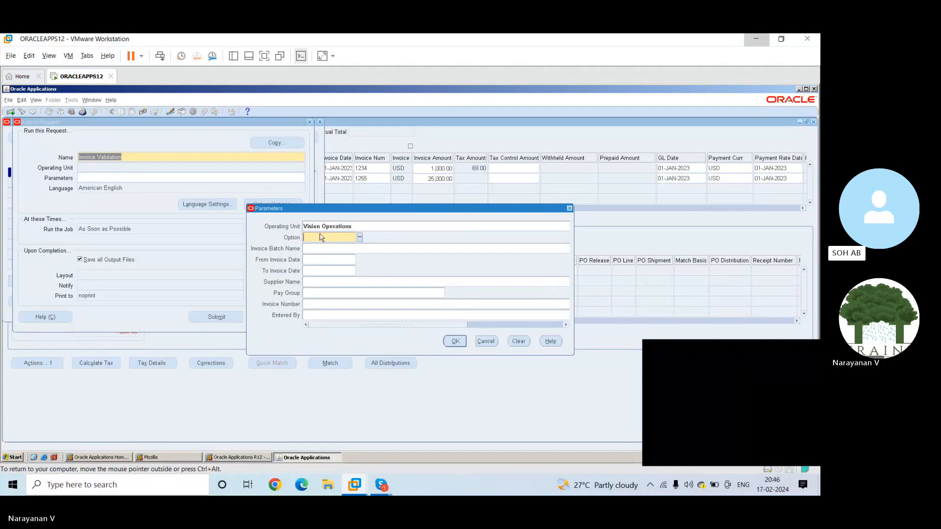
click(360, 237)
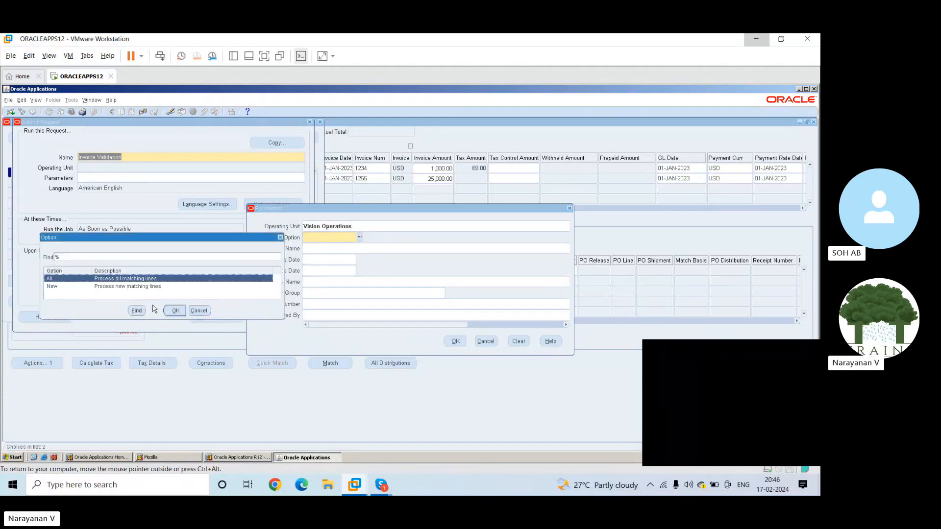
click(172, 311)
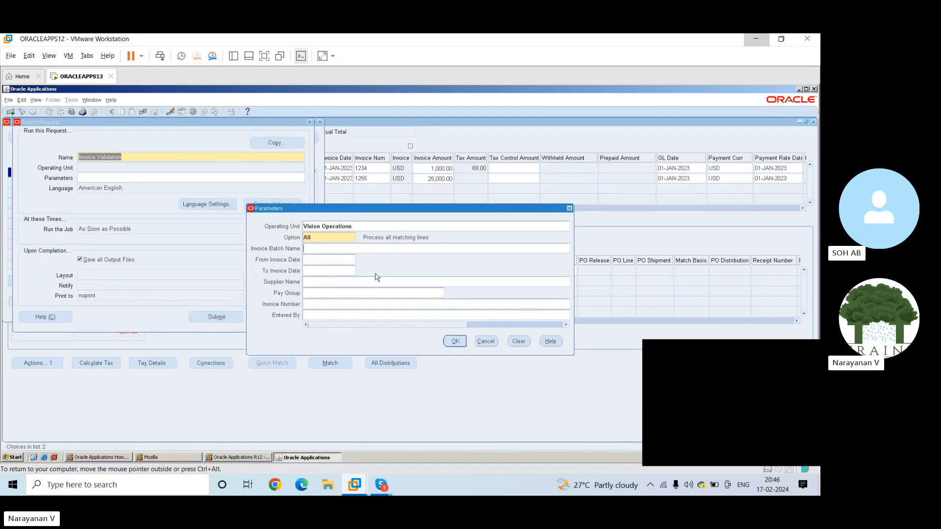
click(454, 343)
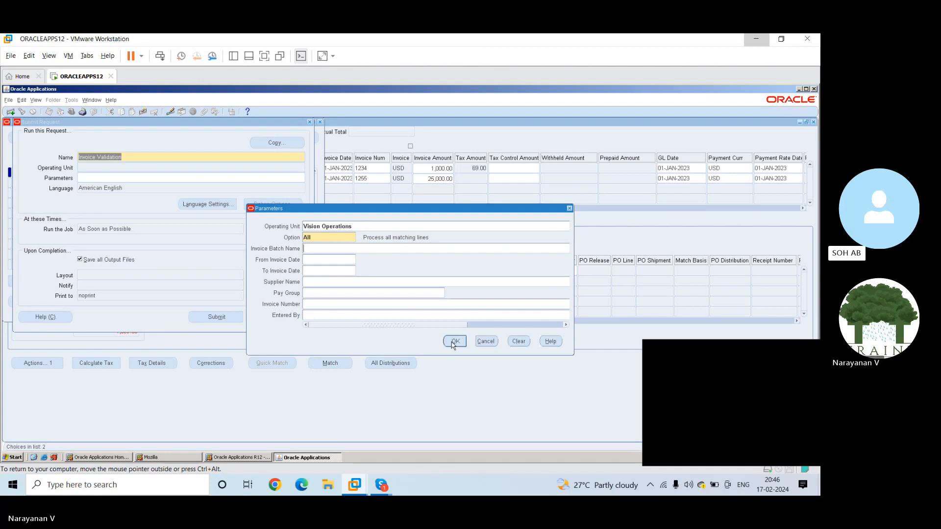
click(453, 342)
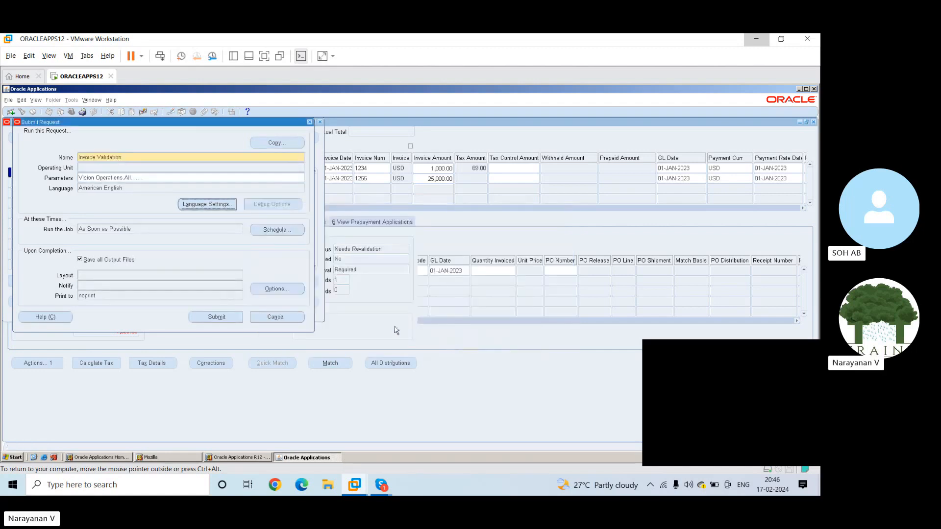
click(217, 319)
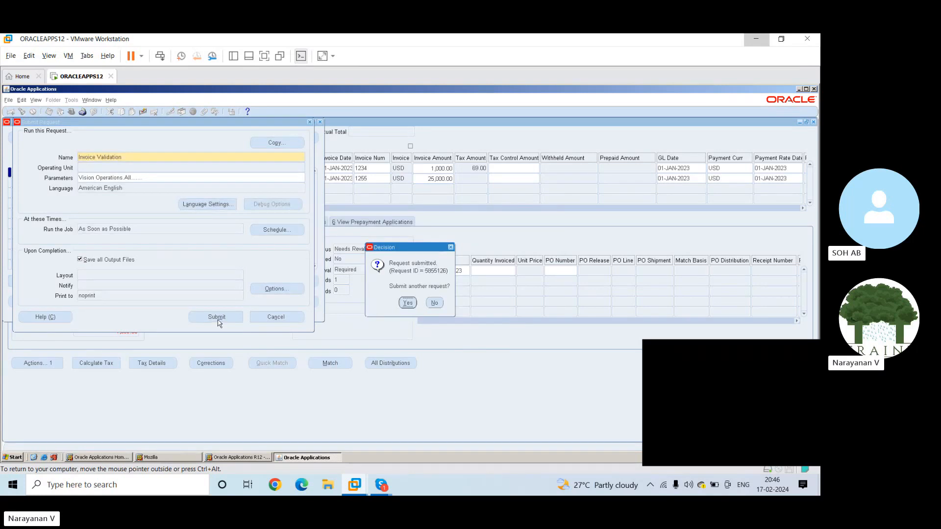
Begin another request and search for a report name starting with initiate
click(407, 302)
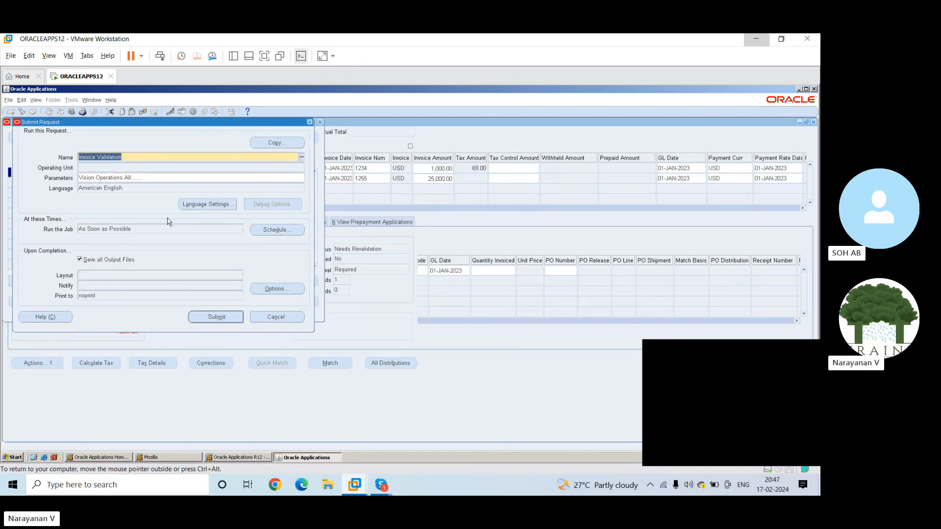
key(BackSpace)
text(initiate%)
key(Tab)
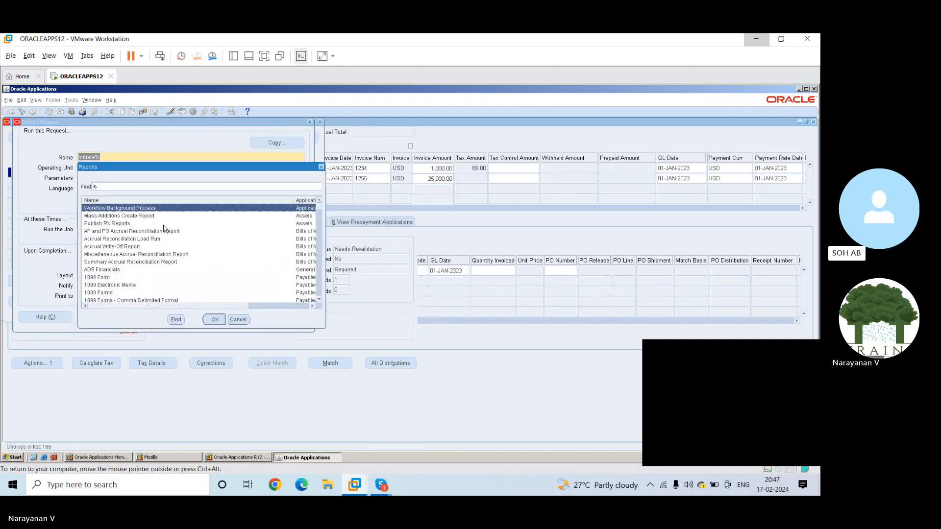
Look through the full list of available reports for an invoice approval program, and close the list without choosing one
drag(321, 303, 321, 304)
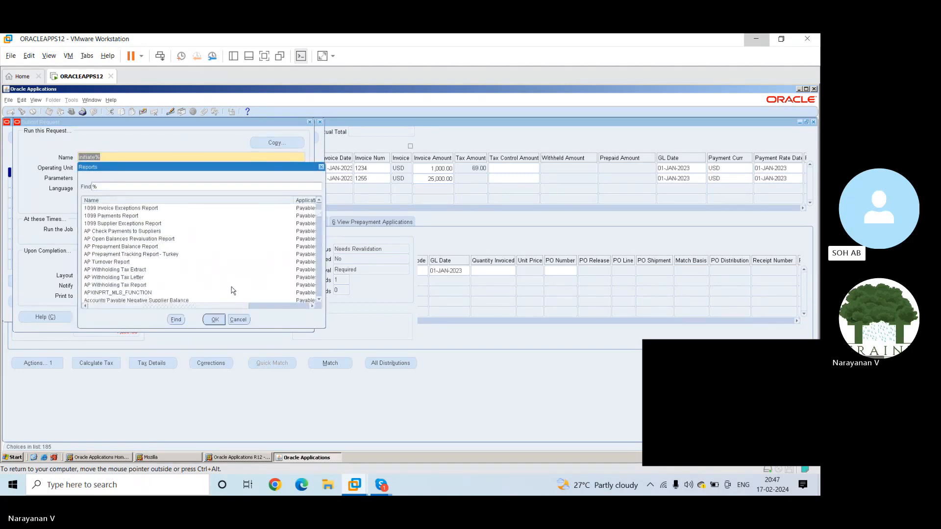
click(157, 255)
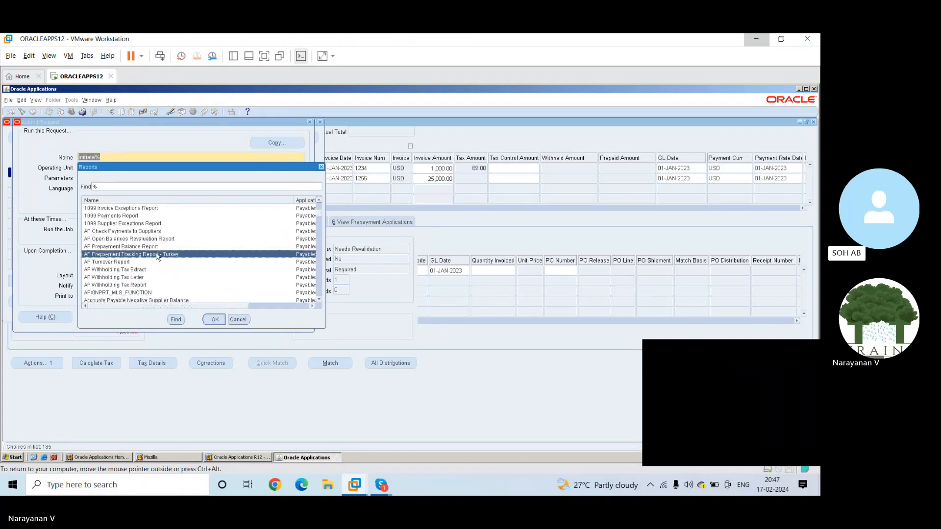
scroll(157, 256, down, 10)
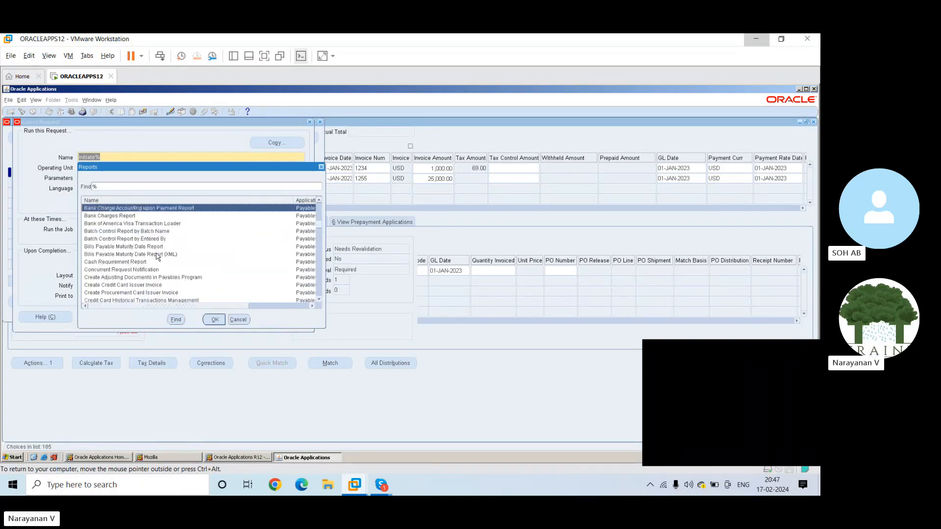
scroll(157, 256, down, 10)
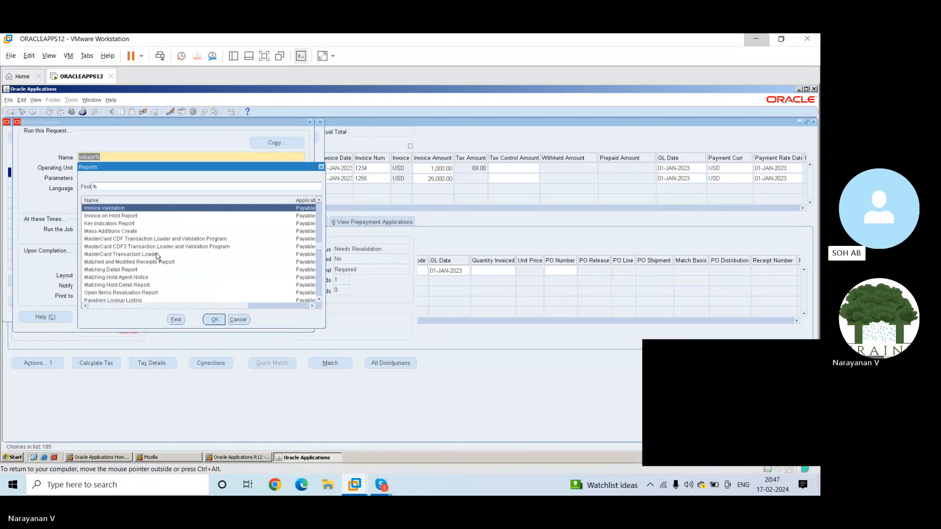
scroll(157, 256, up, 4)
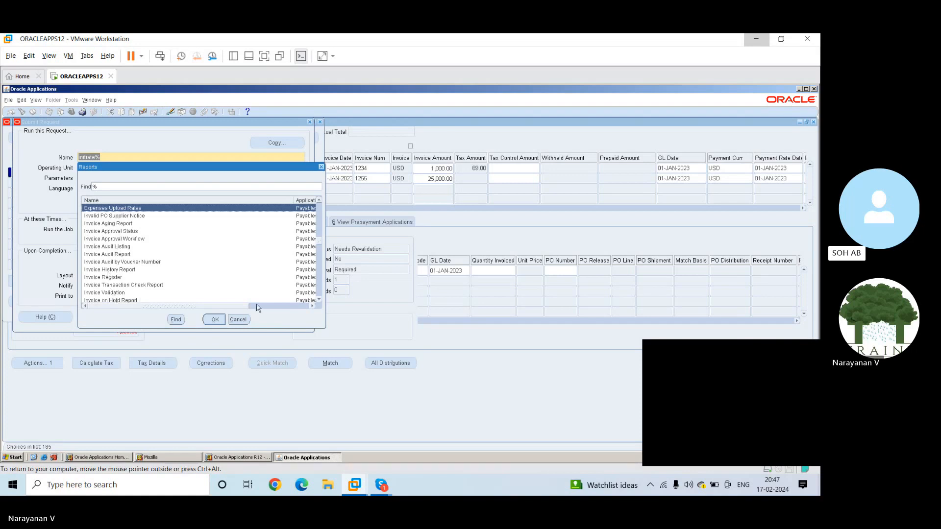
click(318, 300)
click(320, 300)
click(320, 300)
click(320, 300)
click(320, 300)
click(319, 300)
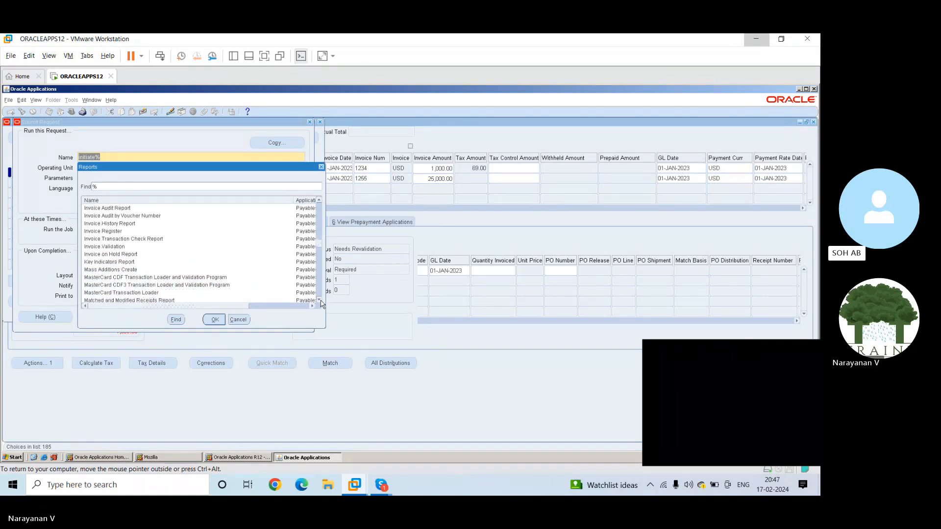
click(121, 285)
scroll(120, 285, down, 6)
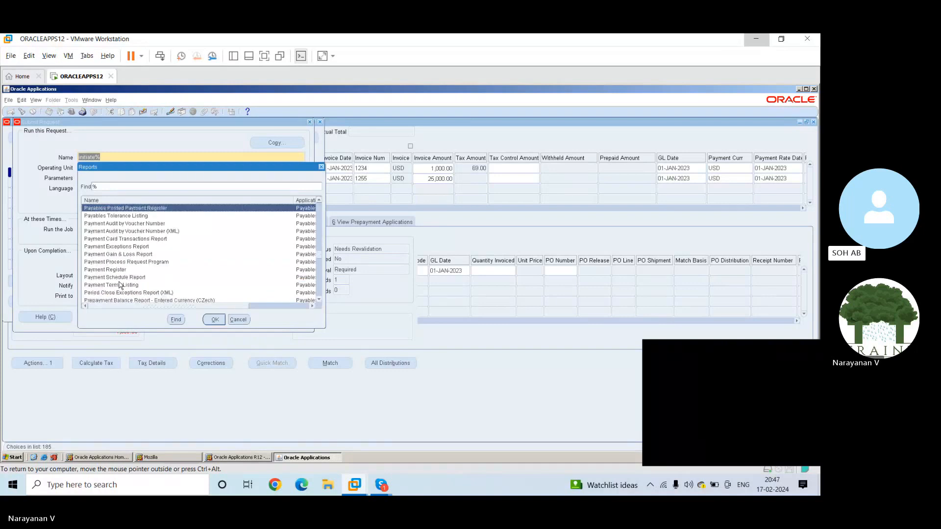
scroll(120, 285, down, 4)
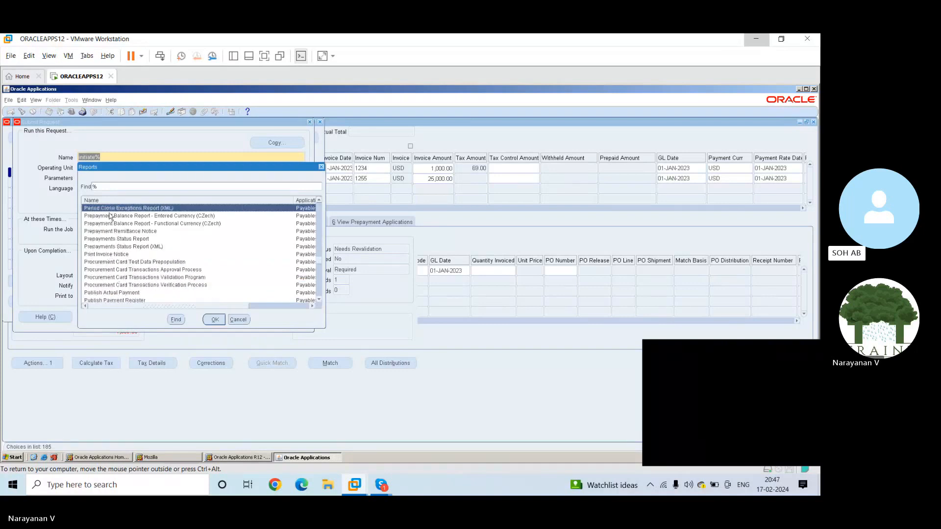
click(242, 318)
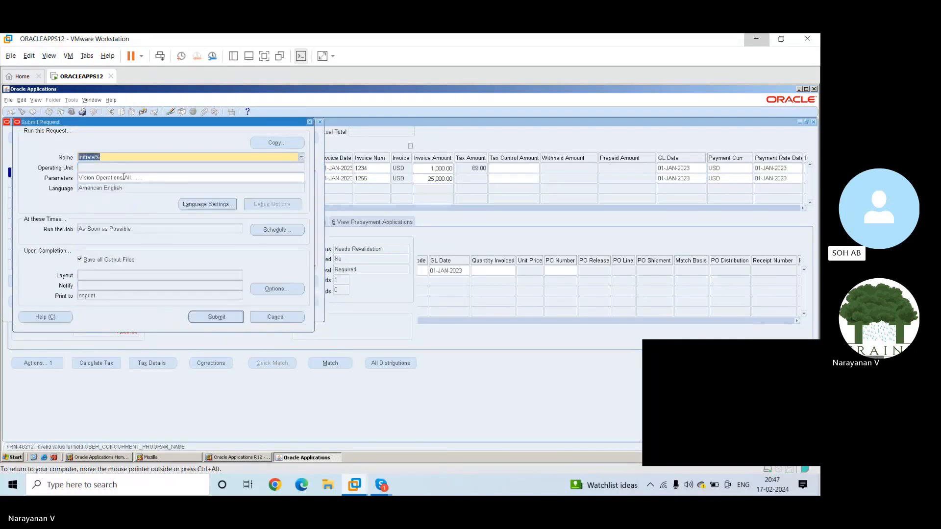
Find the reports containing Approval and choose Invoice Approval Workflow as the request to run
text(%Appro)
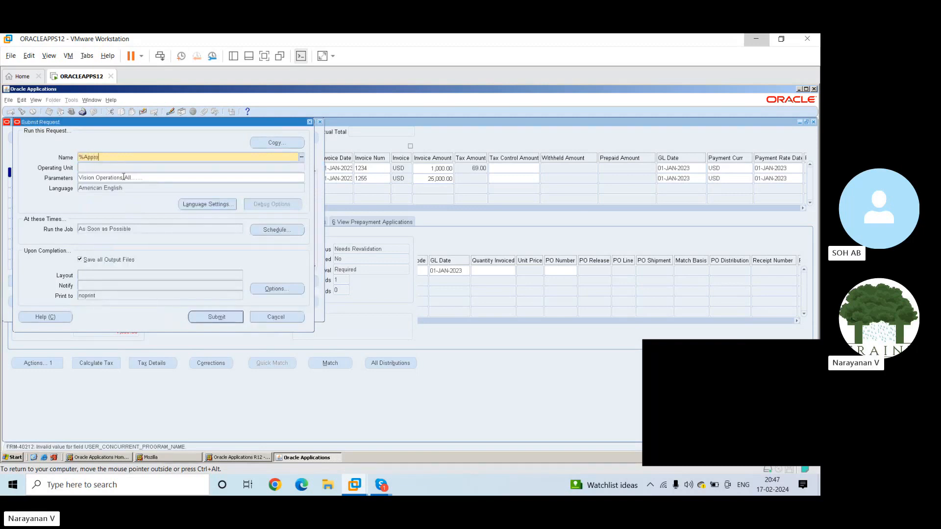
text(val%)
key(Tab)
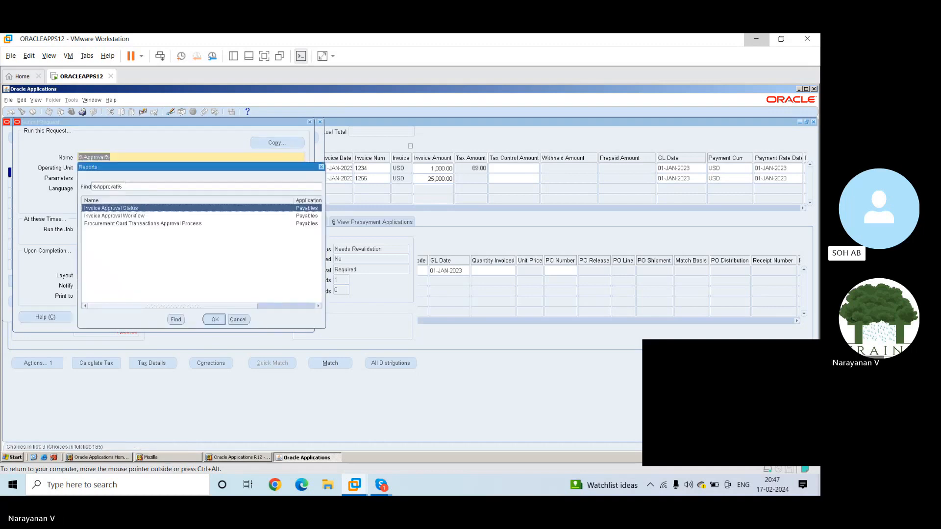
click(129, 216)
click(215, 319)
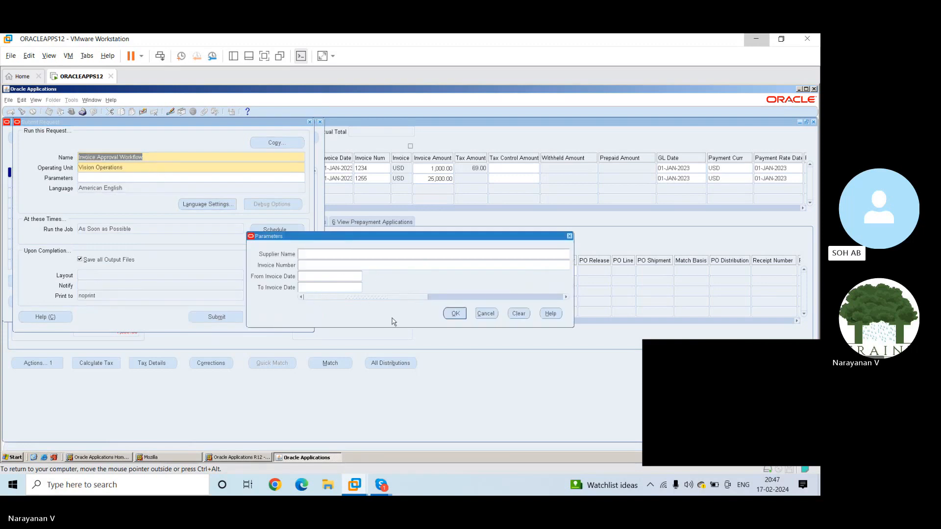
Accept blank parameters for the Invoice Approval Workflow request, submit it, and decline submitting another request
click(456, 314)
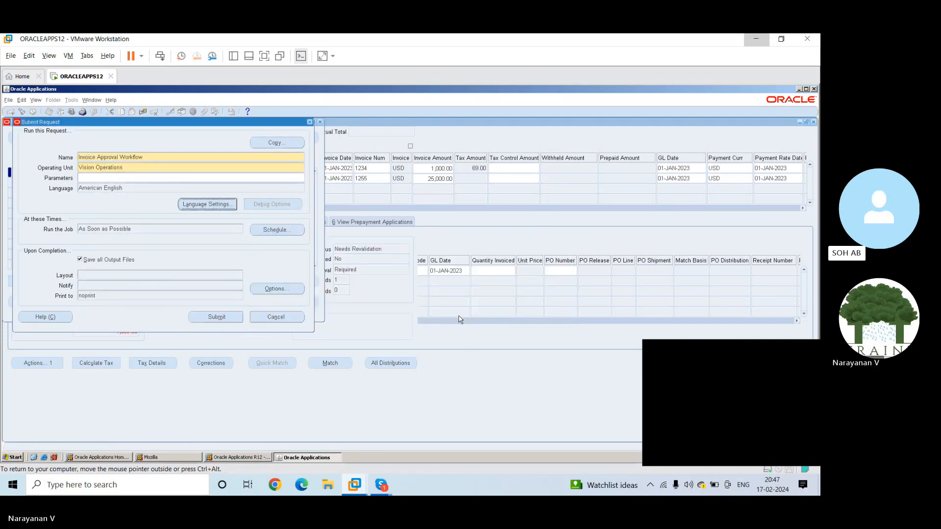
click(225, 320)
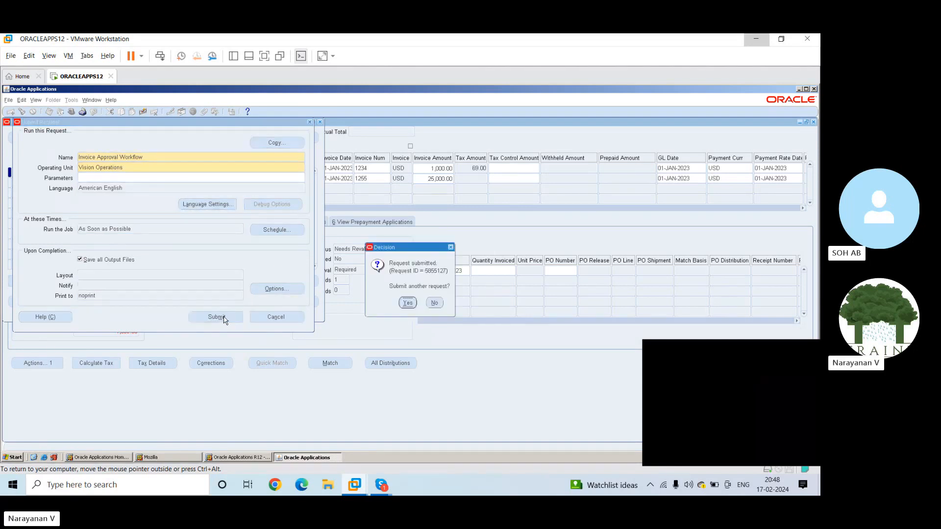
click(434, 303)
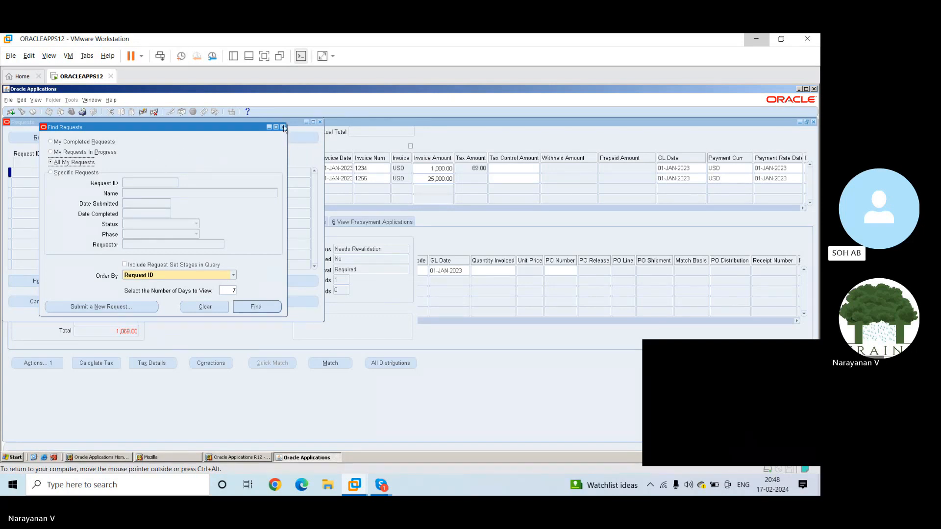
Find all of your own concurrent requests, refresh their statuses, and close the requests list
click(255, 306)
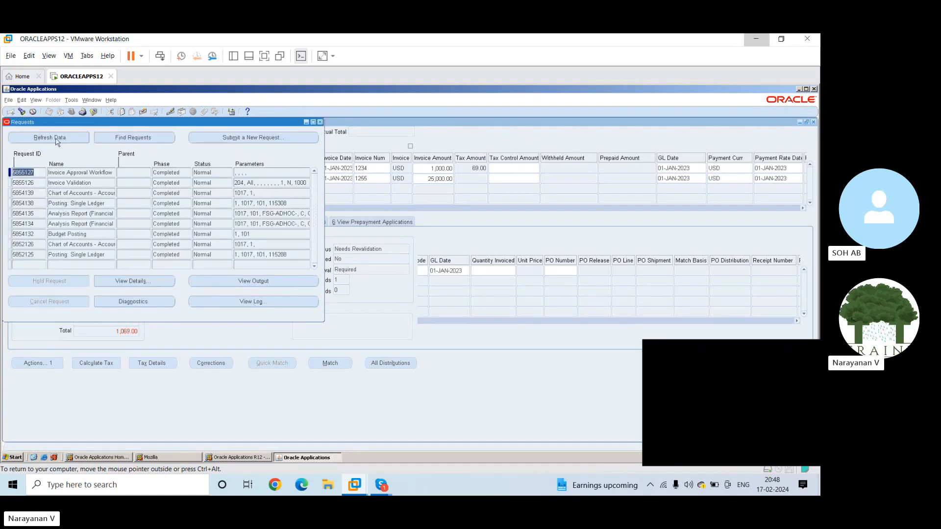
click(50, 138)
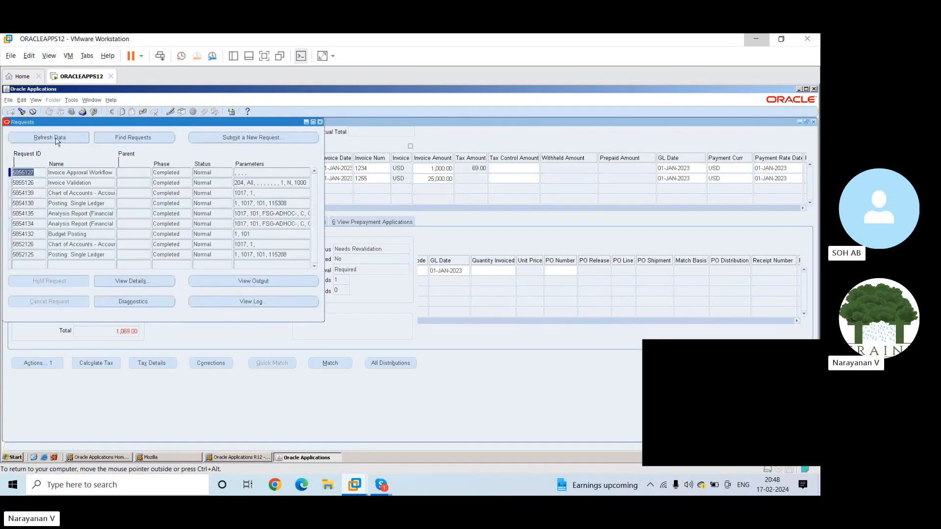
click(319, 122)
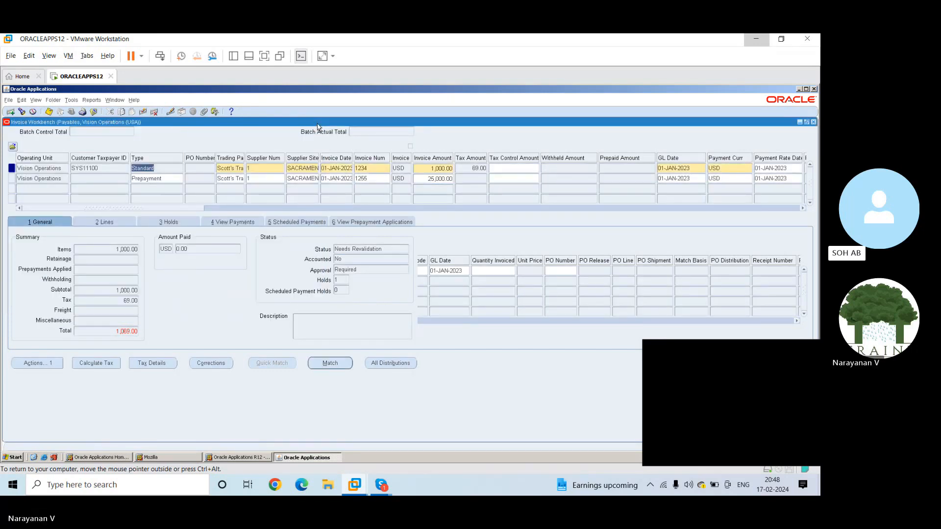
Try to view the invoice approval history of standard invoice 1234
click(92, 99)
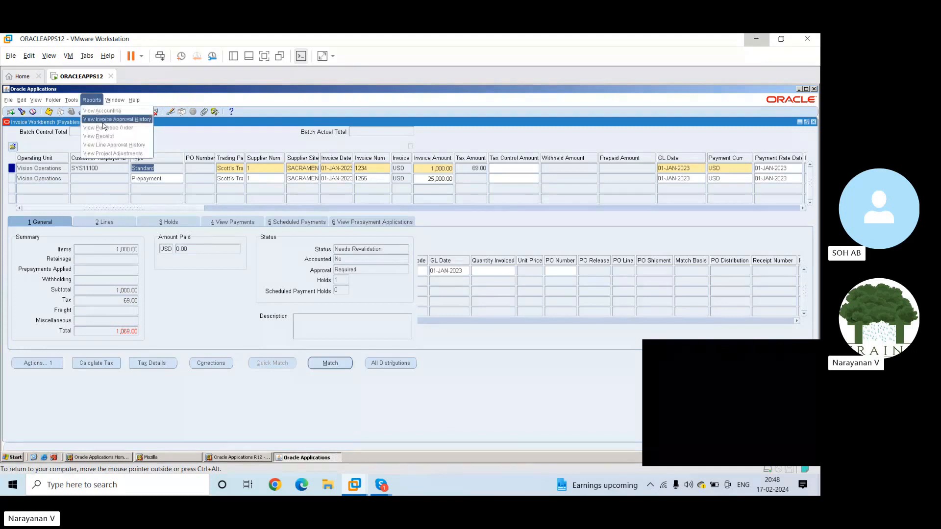
click(103, 120)
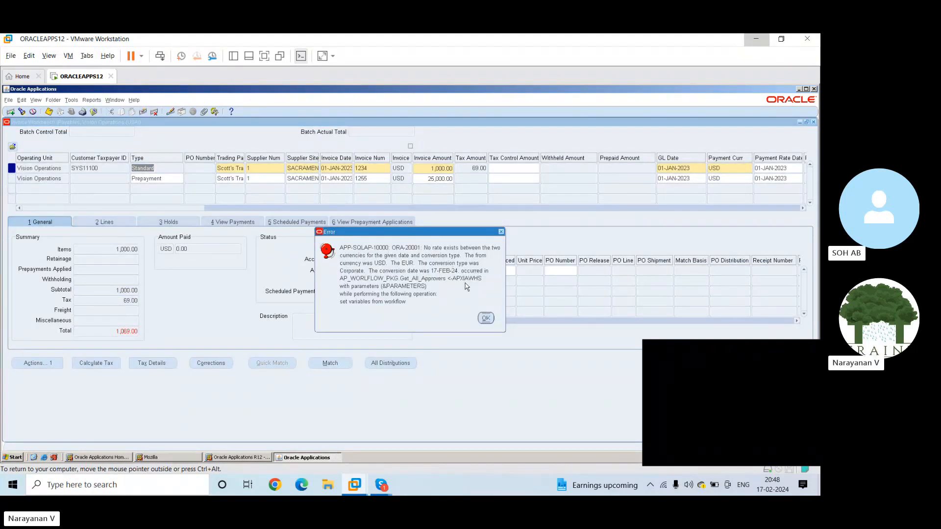
click(486, 320)
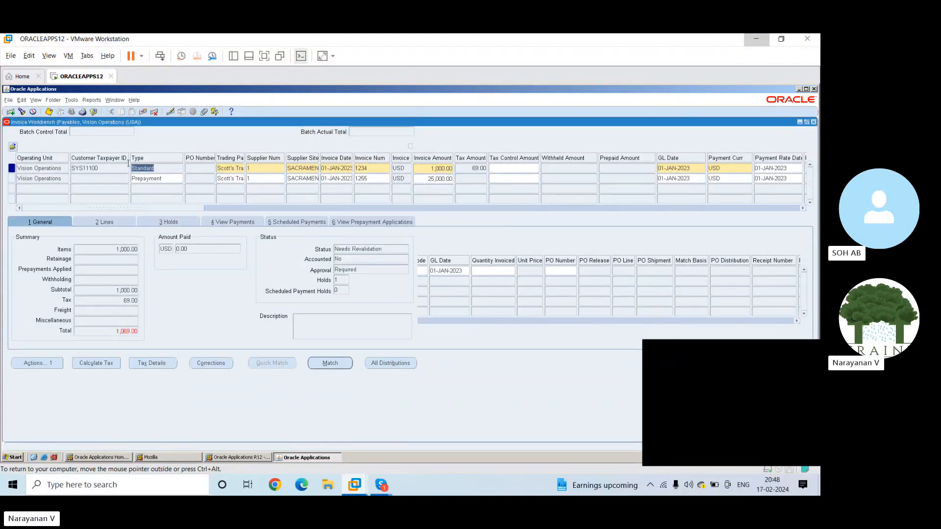
View the invoice overview of standard invoice 1234 and close it
click(71, 100)
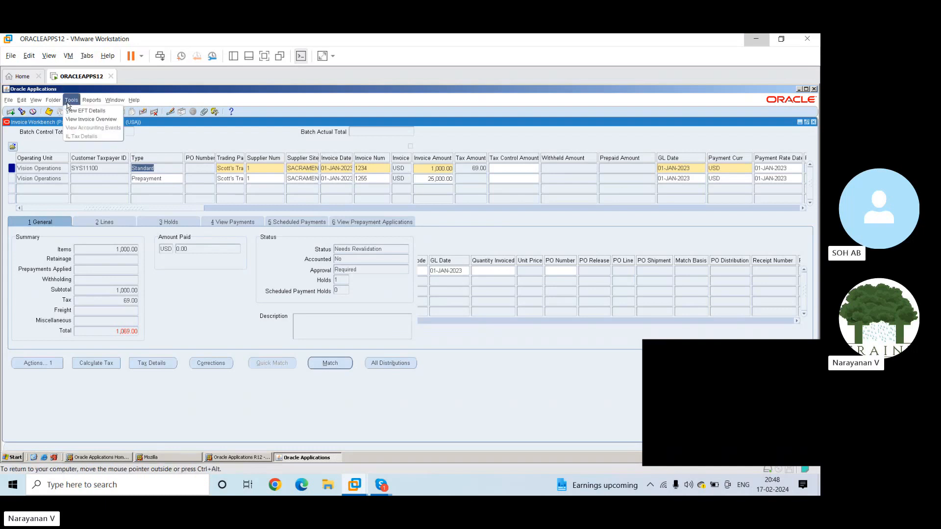
click(81, 119)
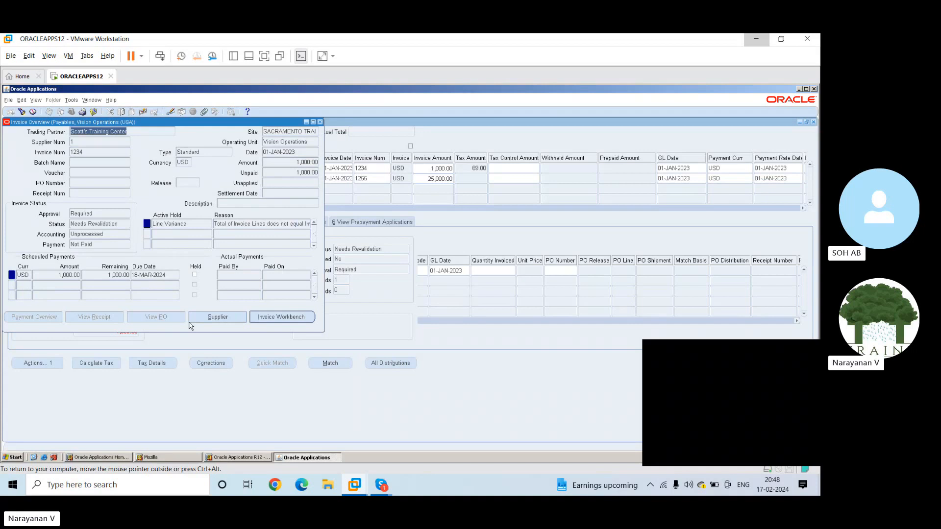
click(319, 123)
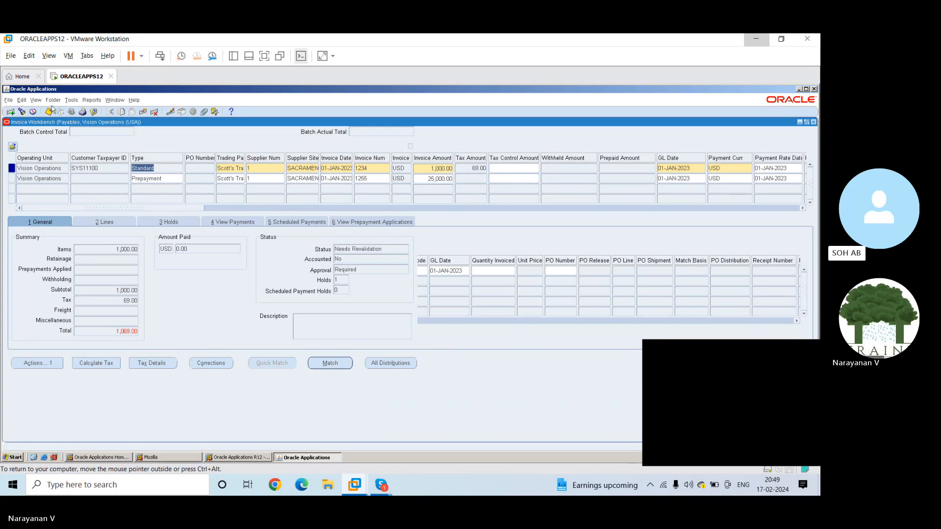
Save and close the Invoice Workbench, reopen it from the invoice entry functions, and query invoice number 1234 in the maximized window
key(ctrl+s)
click(814, 122)
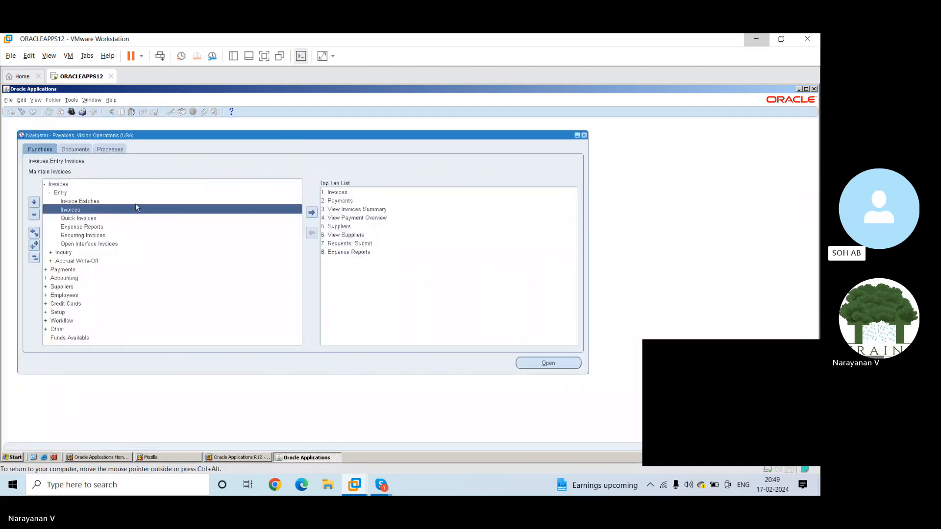
double_click(116, 210)
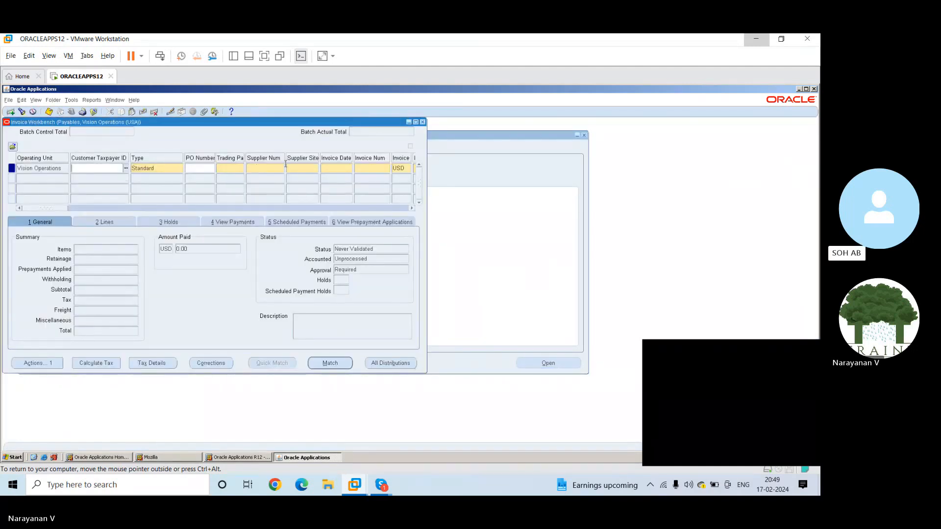
click(377, 167)
key(F11)
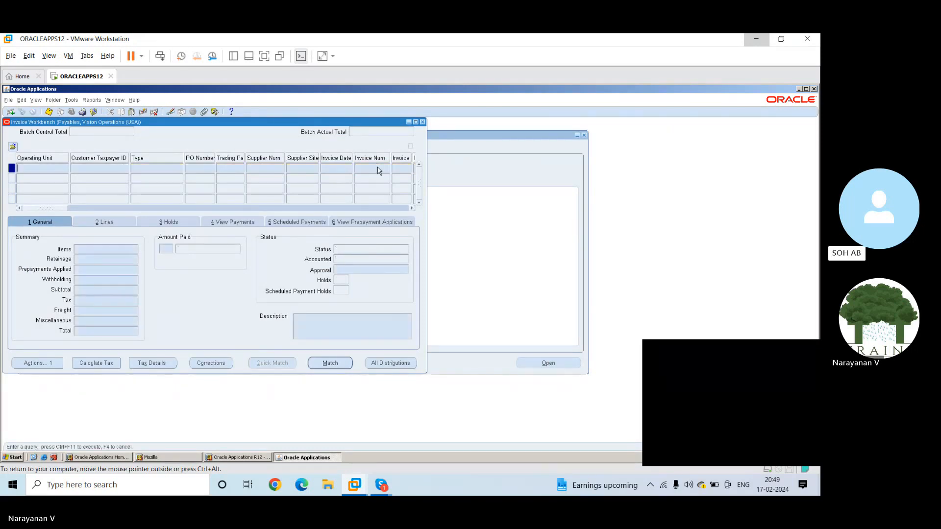
text(1234)
key(ctrl+F11)
click(415, 123)
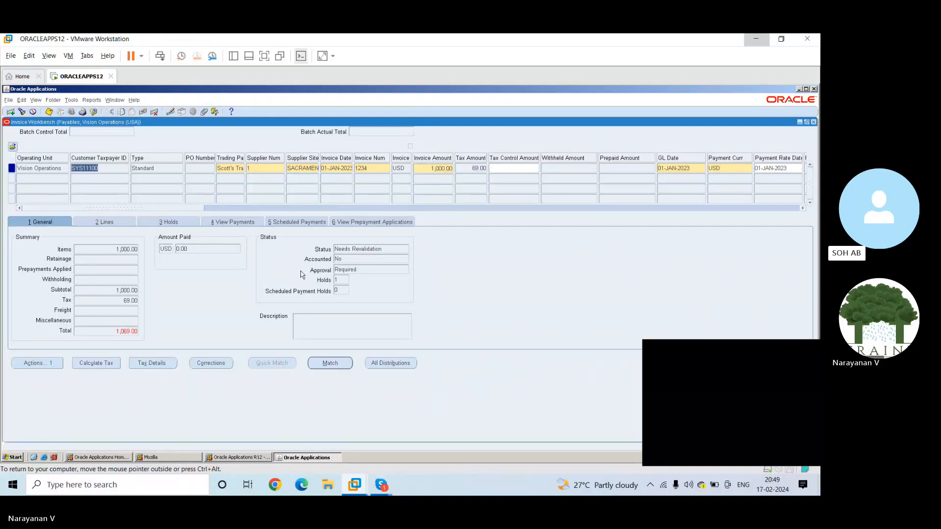
Check the phase and status of the Invoice Validation and Invoice Approval Workflow requests, and return to the invoice
click(34, 101)
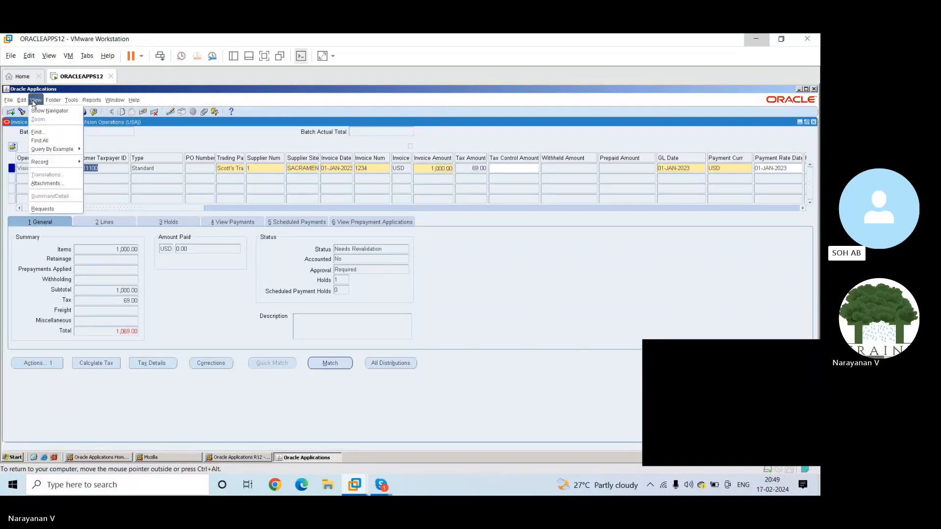
click(43, 209)
click(128, 308)
click(212, 265)
click(258, 307)
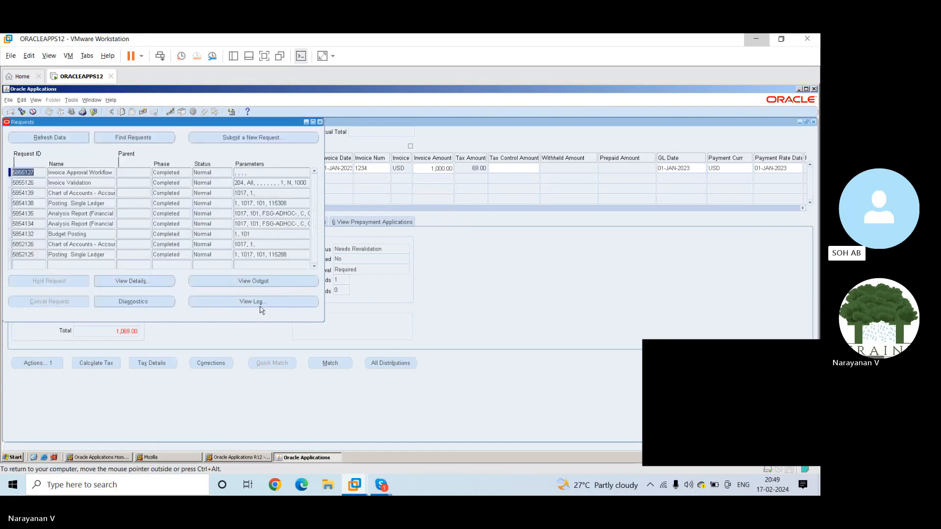
click(320, 123)
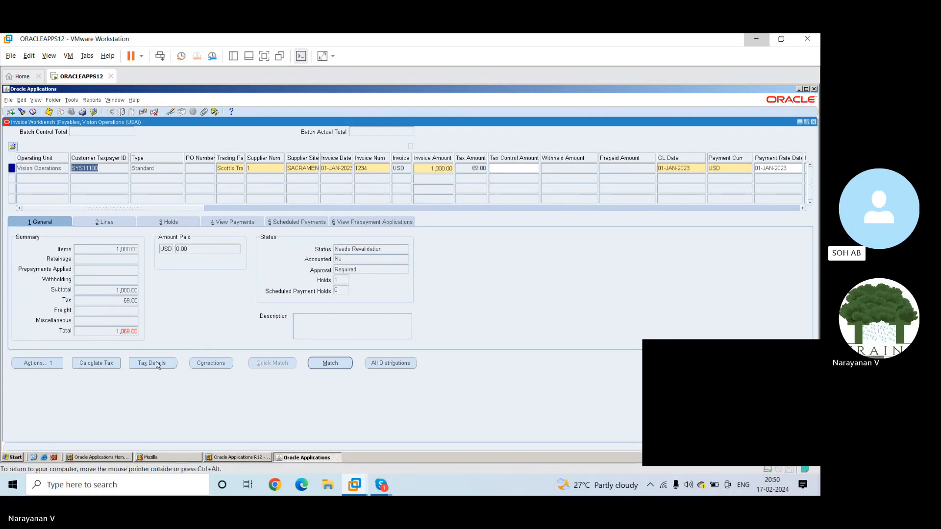
Run the Validate action on standard invoice 1234 and save the record
click(19, 366)
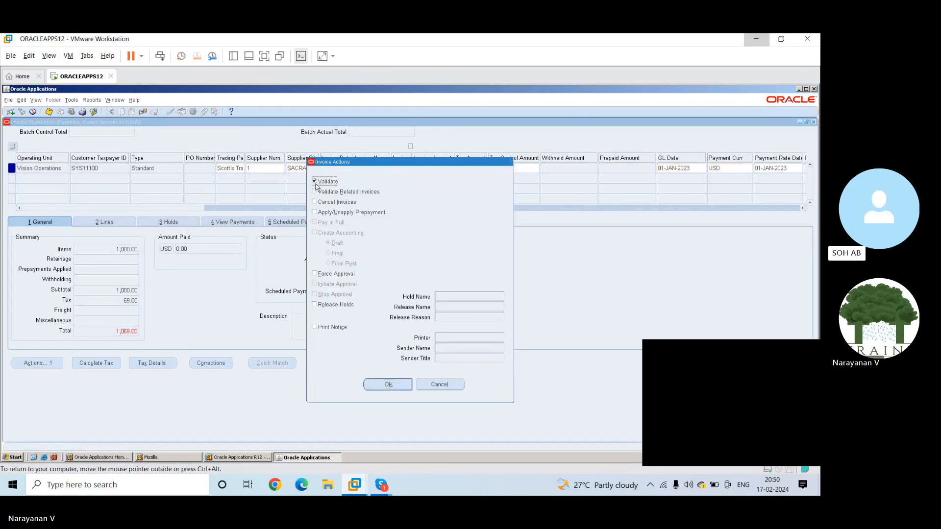
click(314, 192)
click(388, 385)
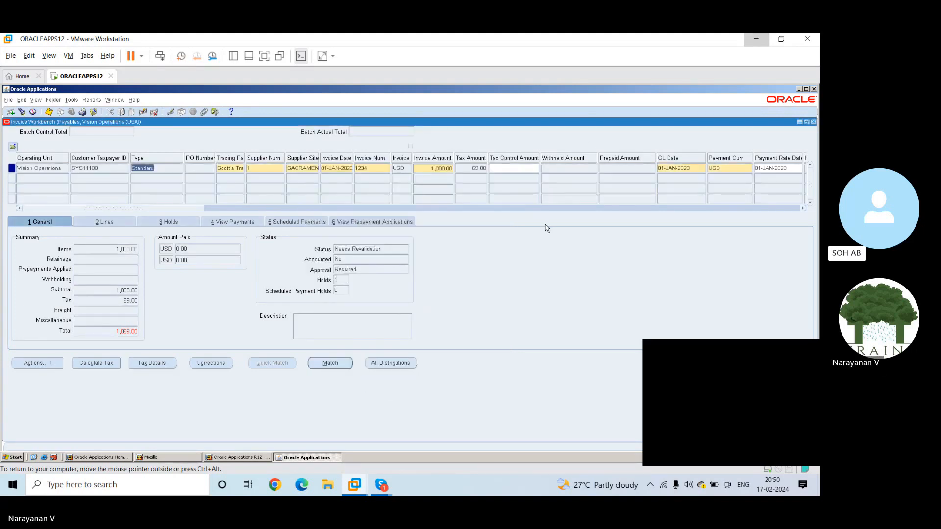
key(ctrl+s)
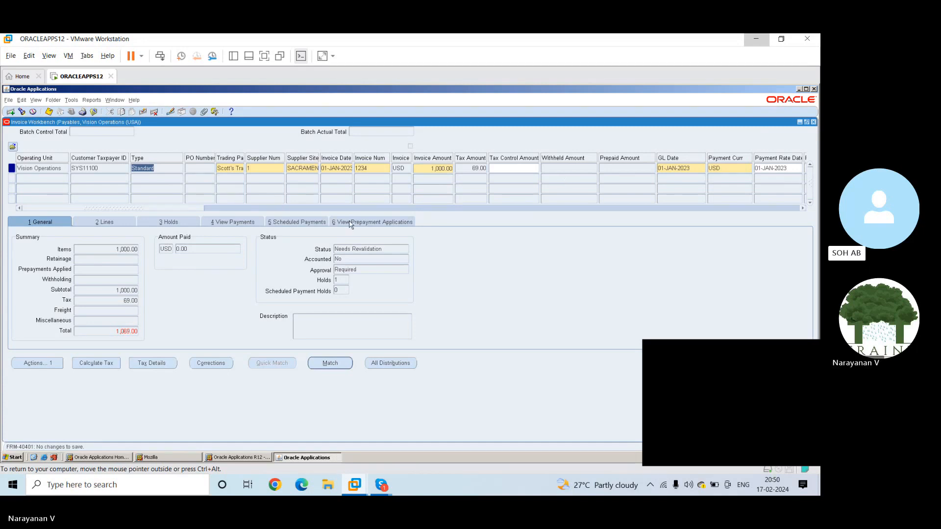
Close the Invoice Workbench and open Quick Invoices entry with source Quick Invoices, batch 1234 and status Processed
click(813, 122)
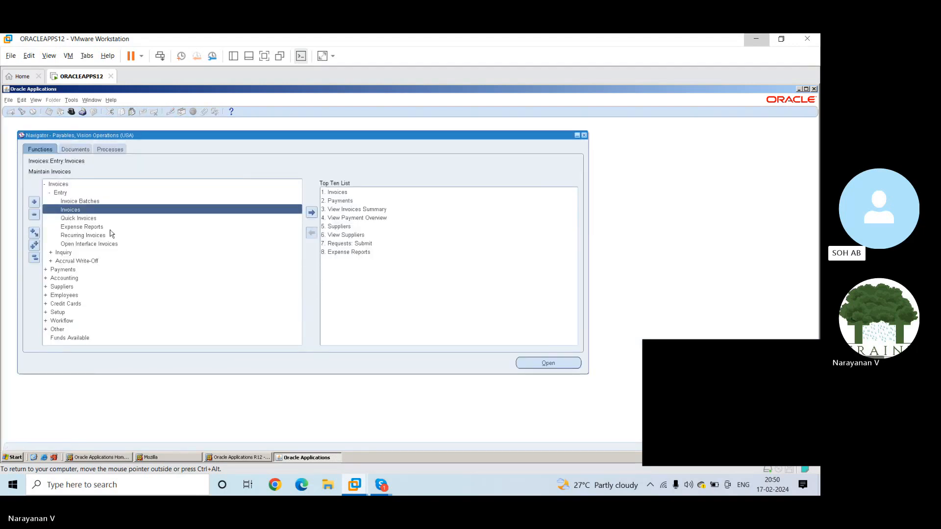
double_click(87, 219)
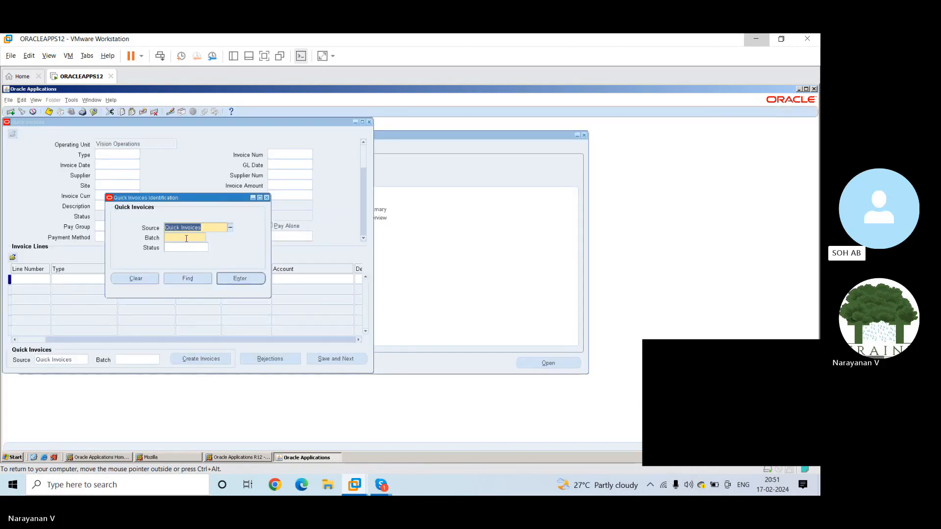
click(186, 239)
text(1234)
key(Tab)
text(open)
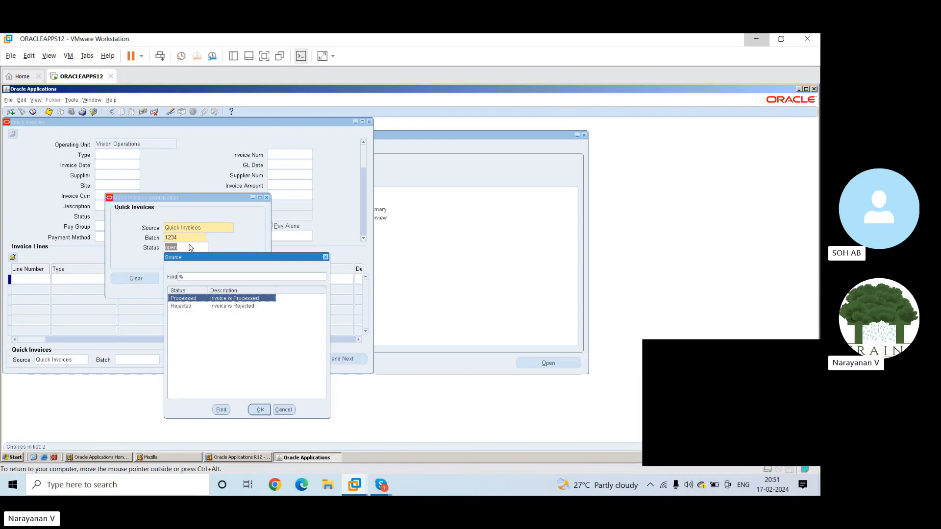
key(Return)
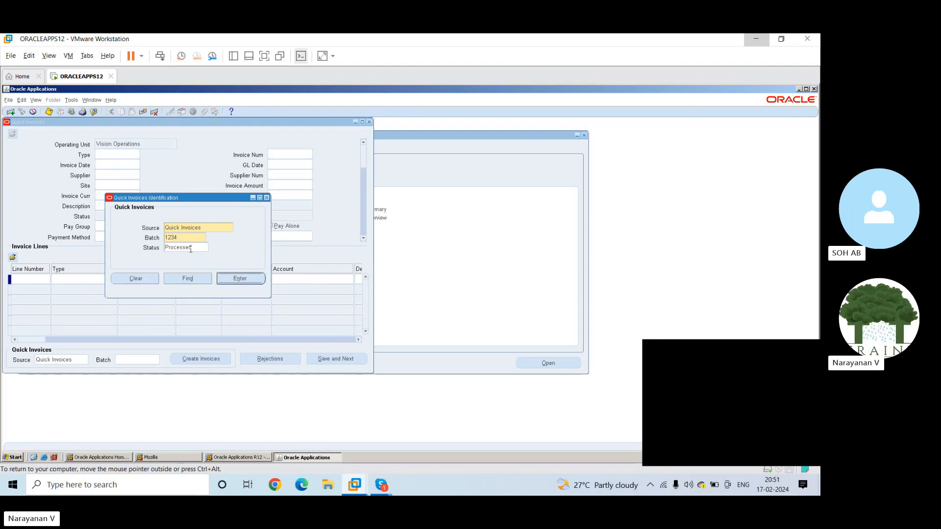
click(238, 277)
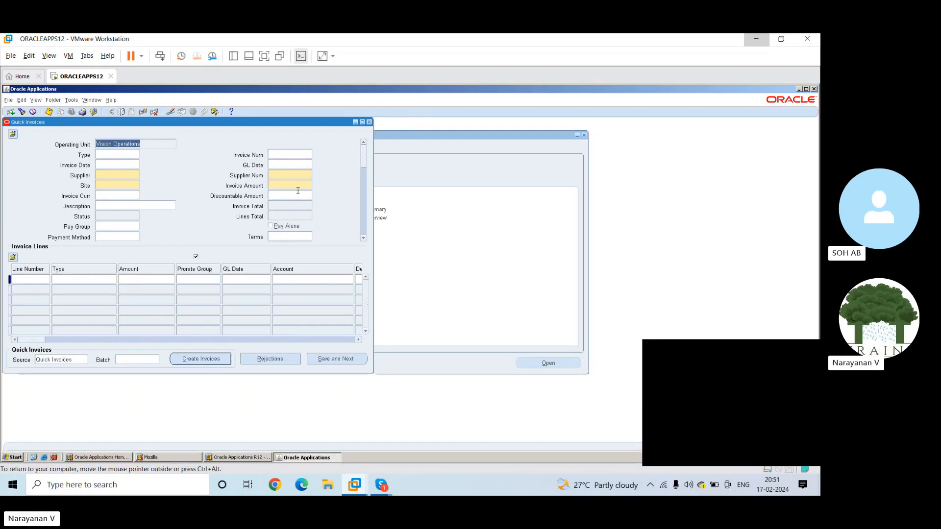
Close the Quick Invoices form and try to open Invoice Batches
click(369, 122)
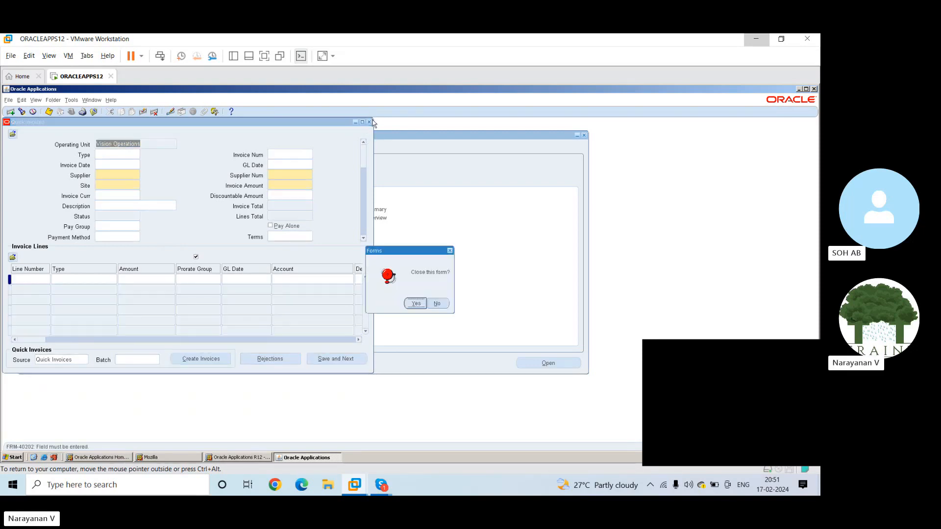
click(415, 304)
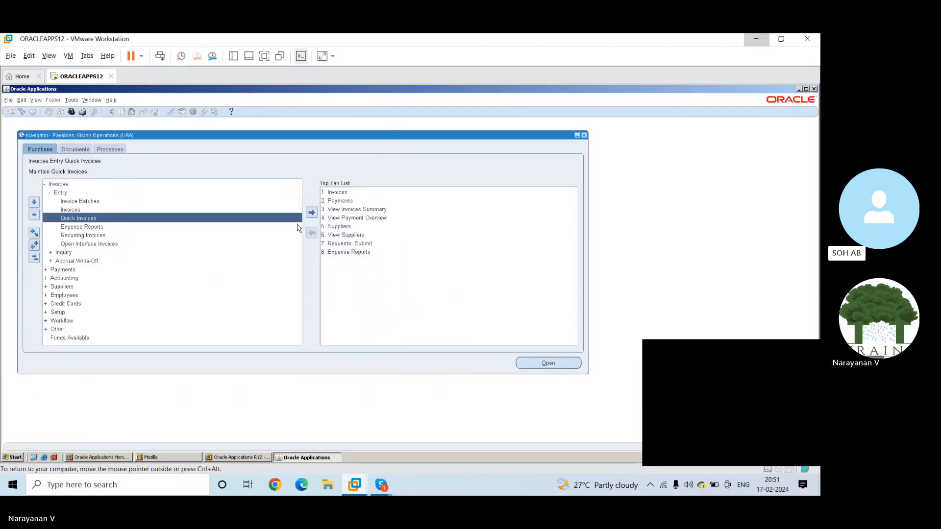
double_click(88, 201)
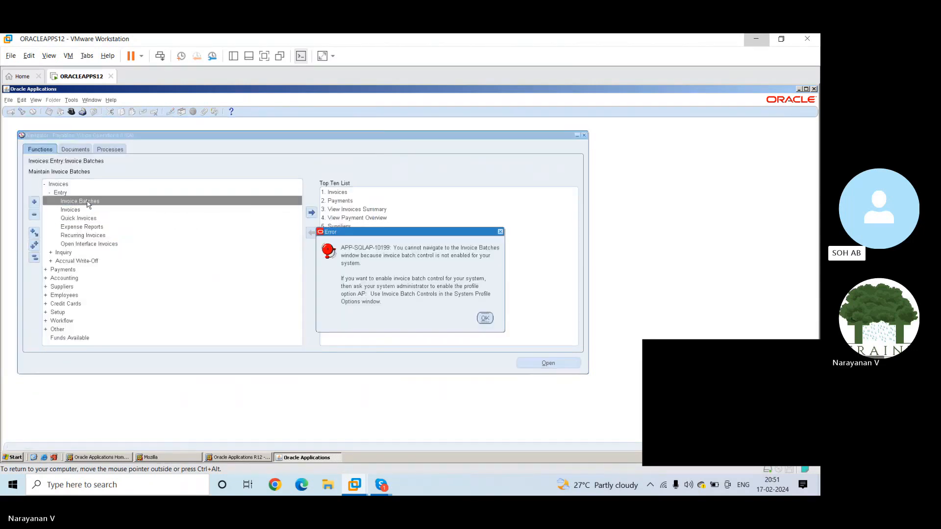
click(484, 319)
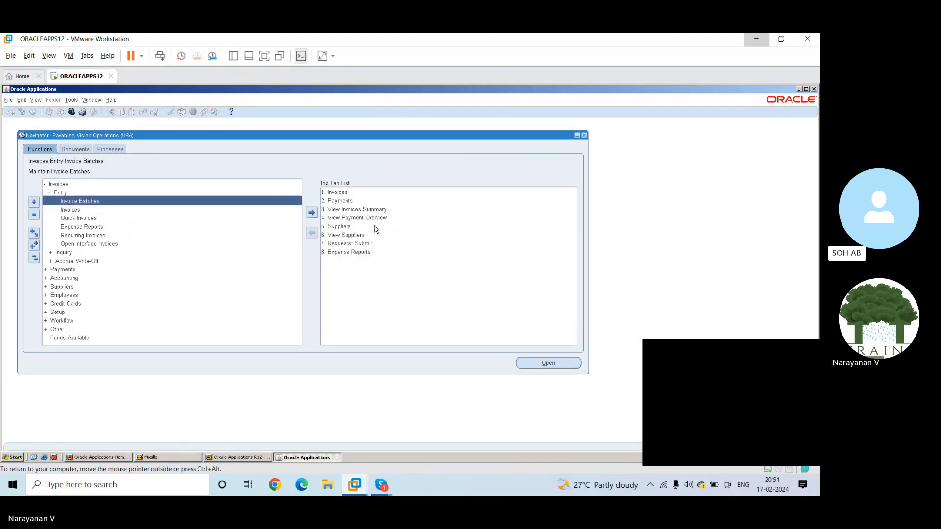
Search the View Invoices Summary for invoices of supplier number 1, Scott's Training Center, at site SACRAMENTO TRAI
click(354, 209)
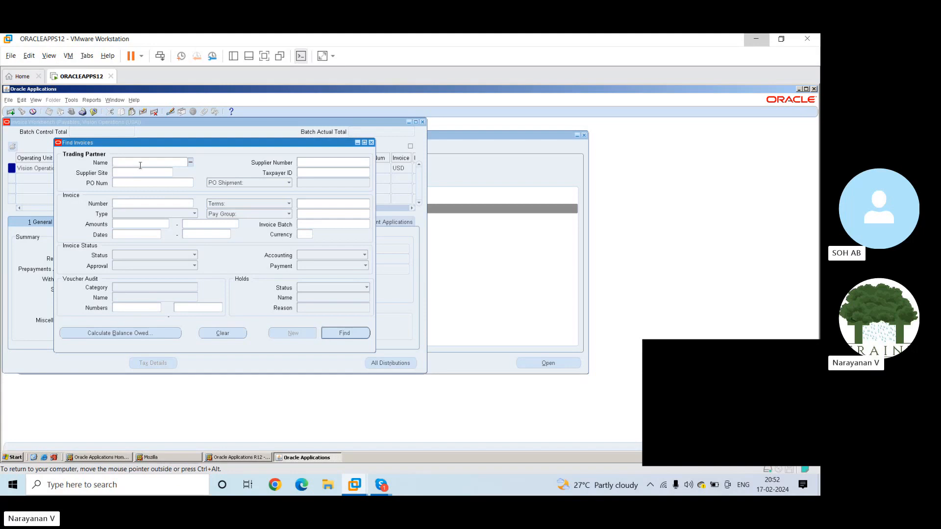
text(2)
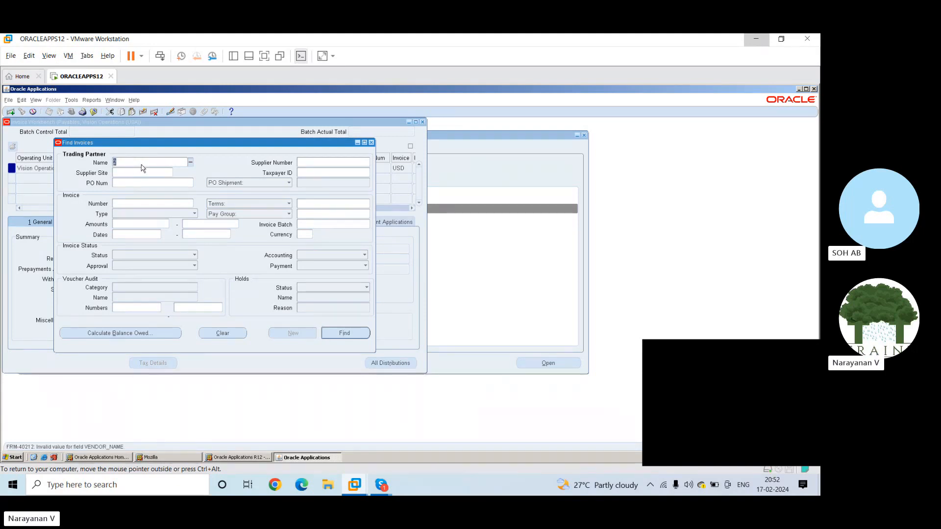
key(BackSpace)
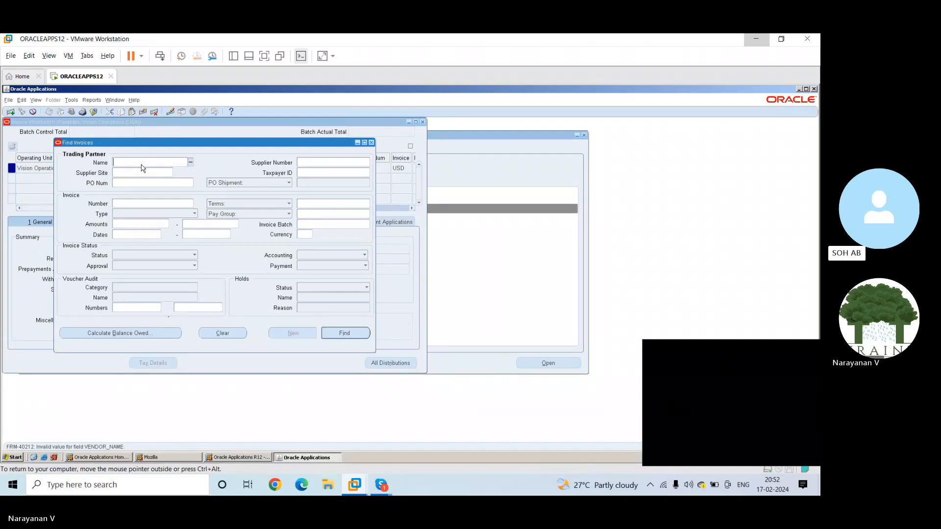
click(310, 163)
text(1)
key(Tab)
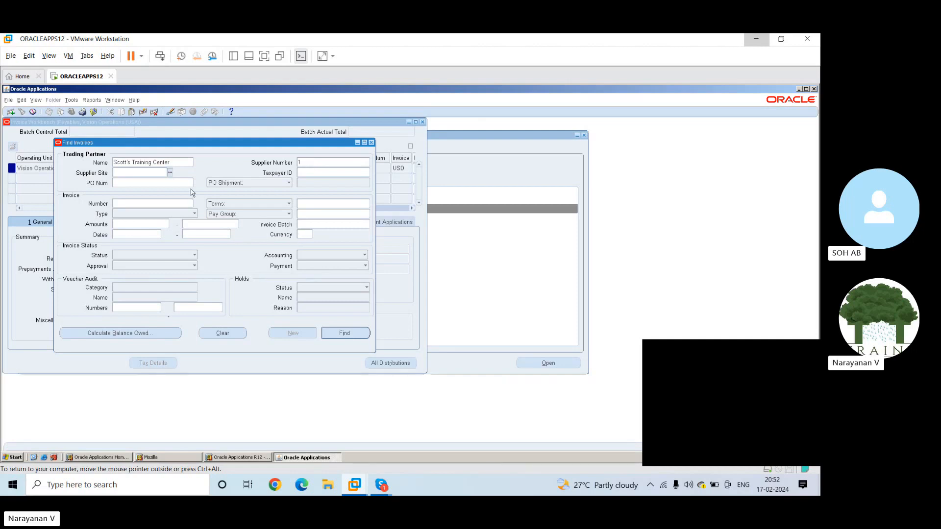
click(170, 173)
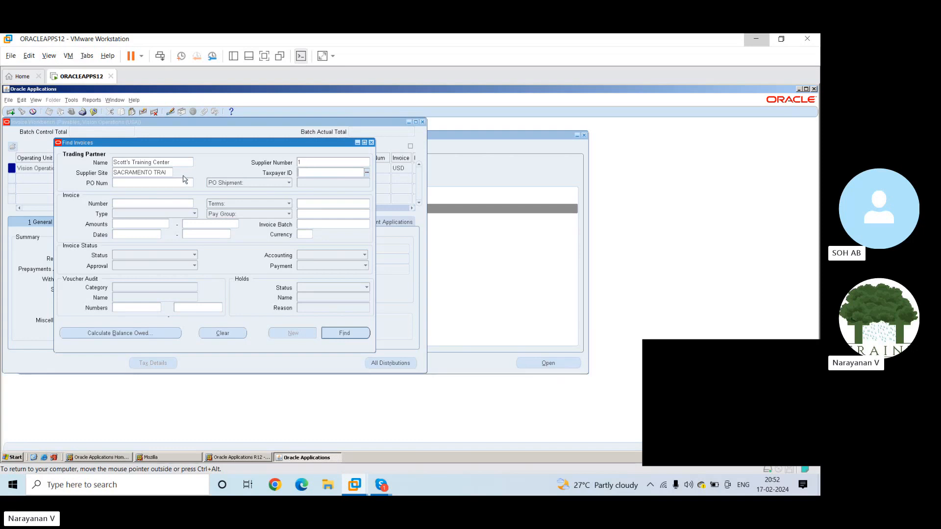
click(347, 333)
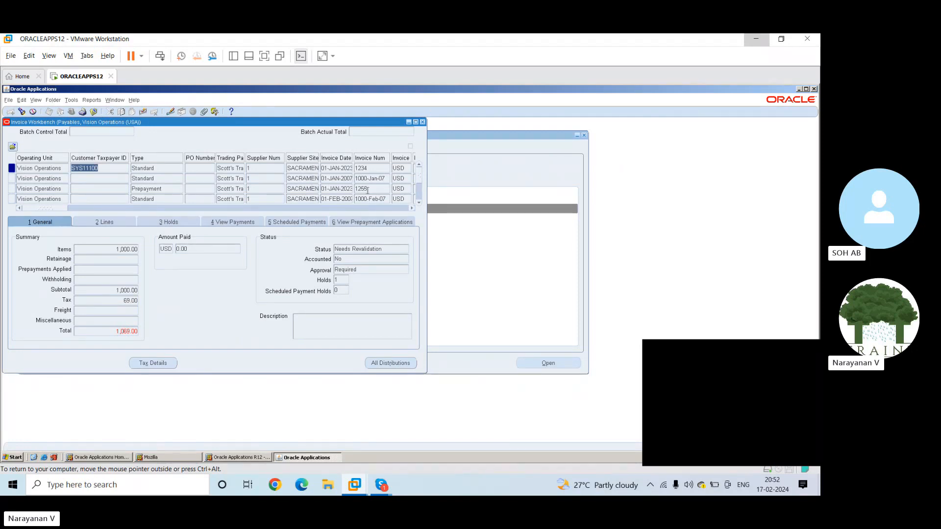
Maximize the invoice list and examine the lines, holds, payments, scheduled payments and general status of invoice 1000-Jan-07
click(416, 121)
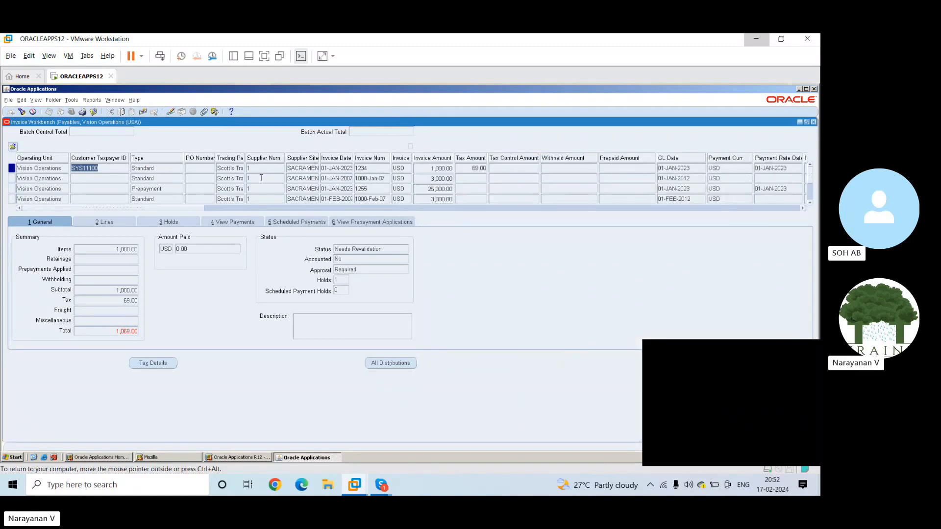
click(222, 179)
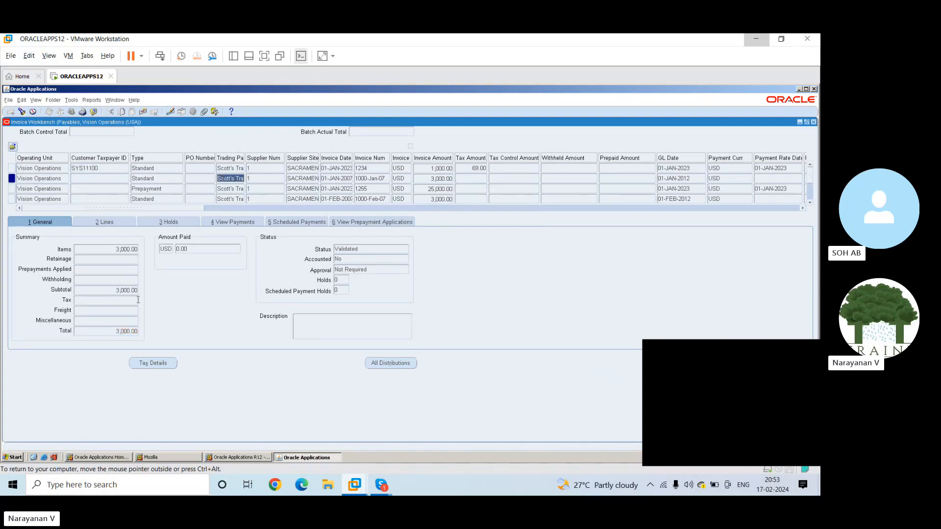
click(118, 222)
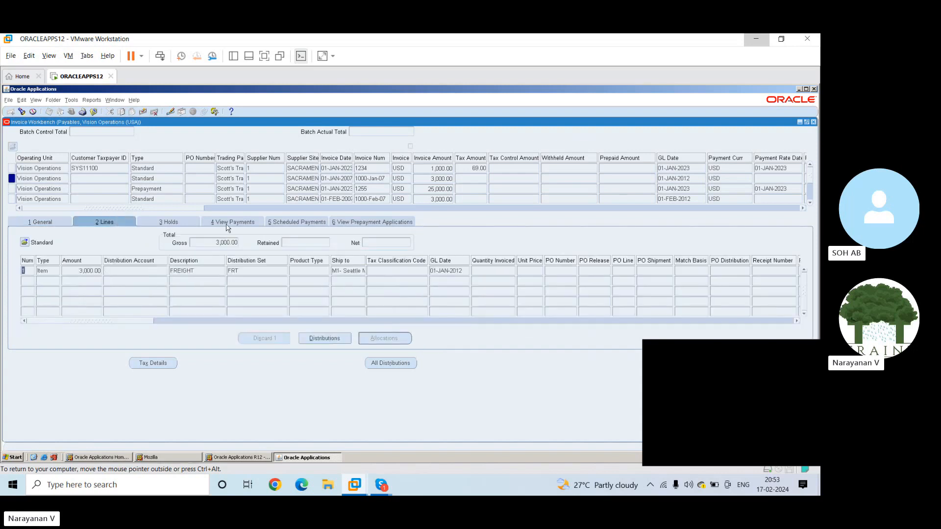
click(183, 221)
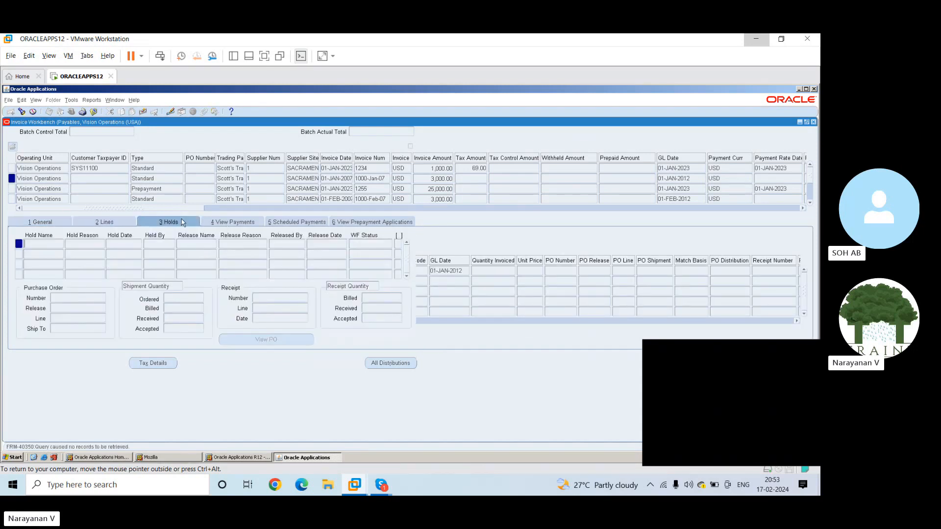
click(227, 223)
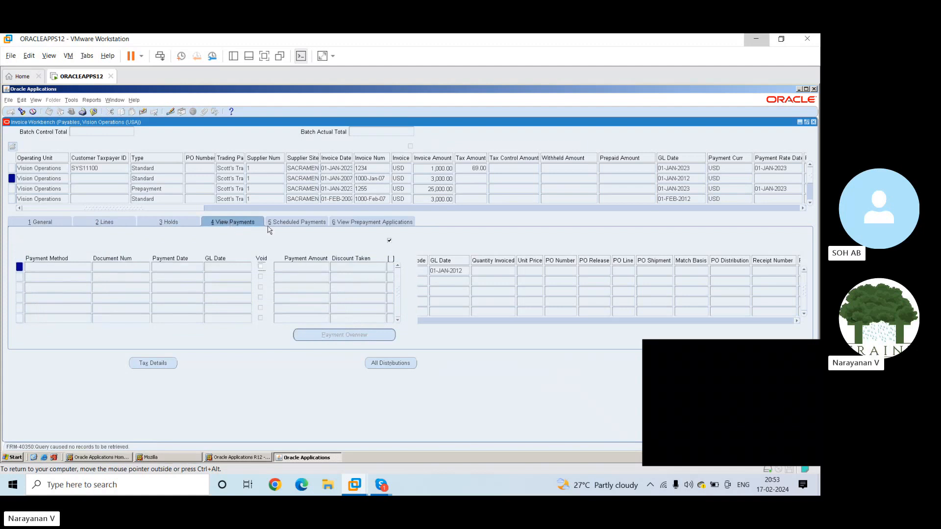
click(310, 221)
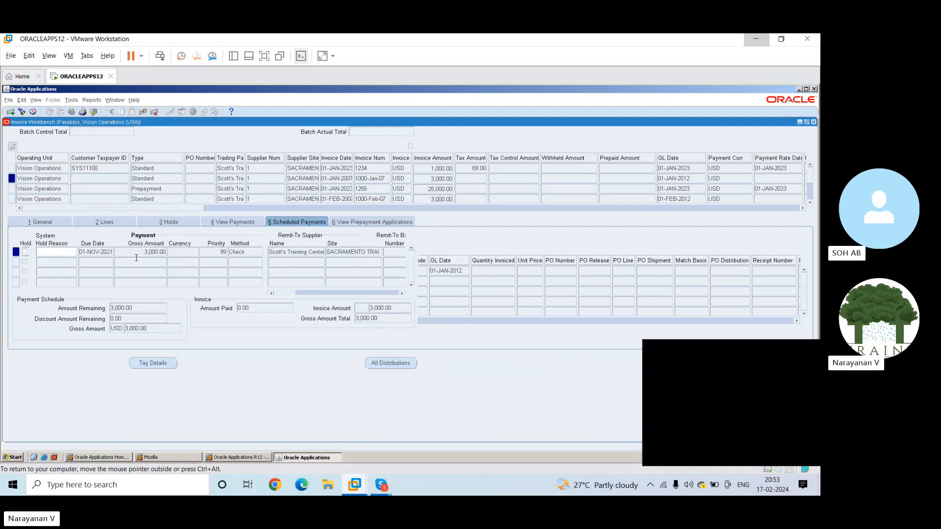
click(45, 222)
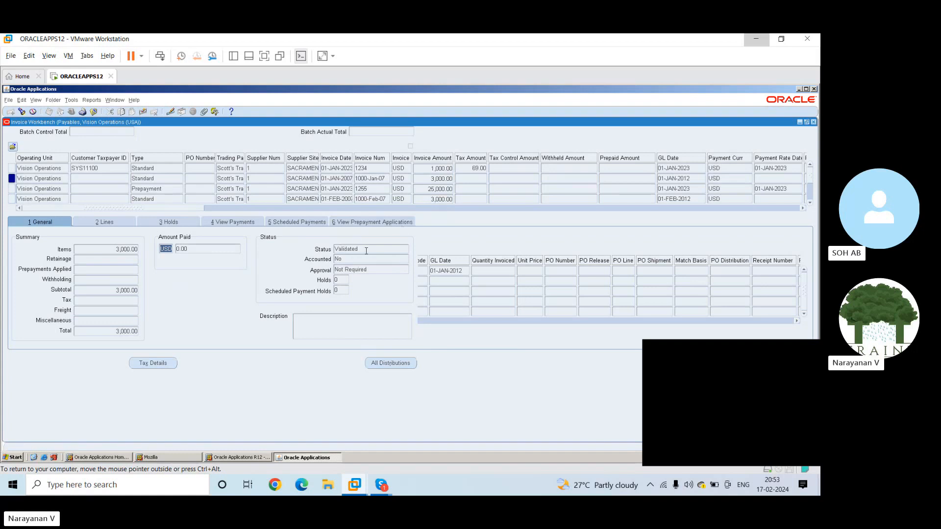
Close the invoices and open View Payment Overview, entering operating unit Vision Operations, payment number 123 and start date 01-JAN-2023 as search criteria
click(813, 123)
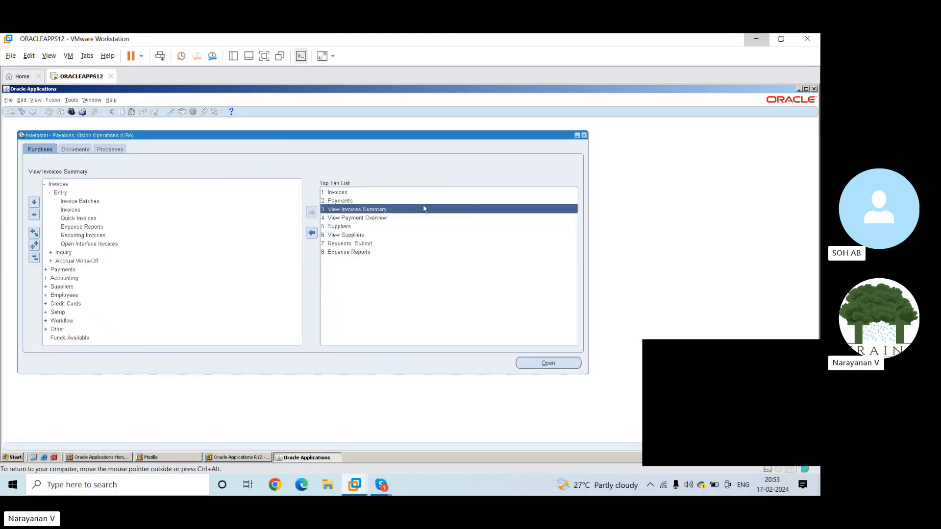
double_click(367, 222)
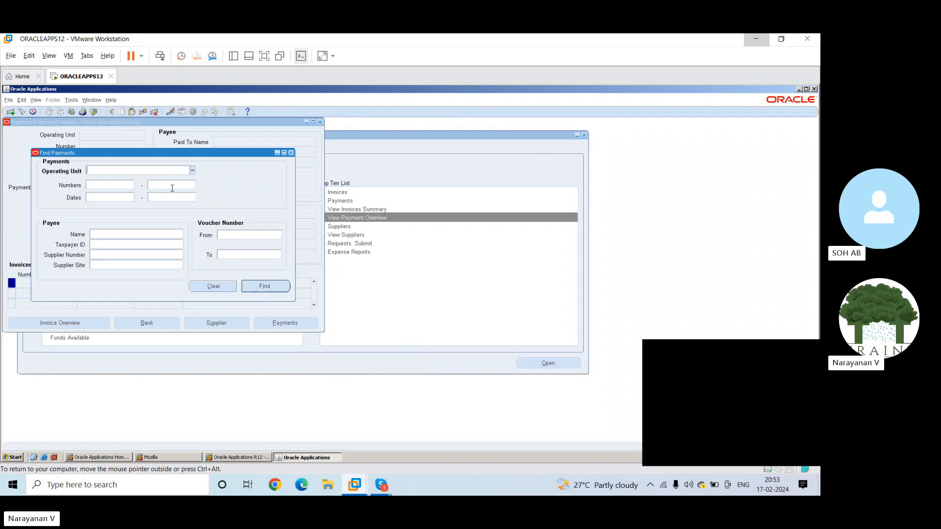
click(193, 171)
click(123, 183)
text(123)
key(Tab)
click(117, 198)
text(1-JAN-2023)
key(Tab)
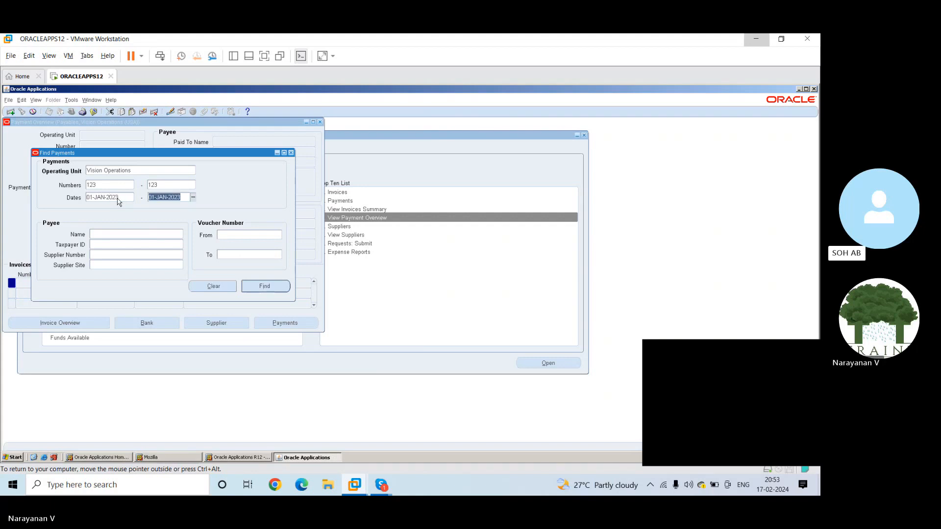
Set the end of the payment date range to 31-JAN-2023 and search for the payments
key(Home)
key(shift+Right)
key(shift+Right)
text(31)
key(Right)
key(shift+Right)
key(shift+Right)
key(shift+Right)
click(264, 287)
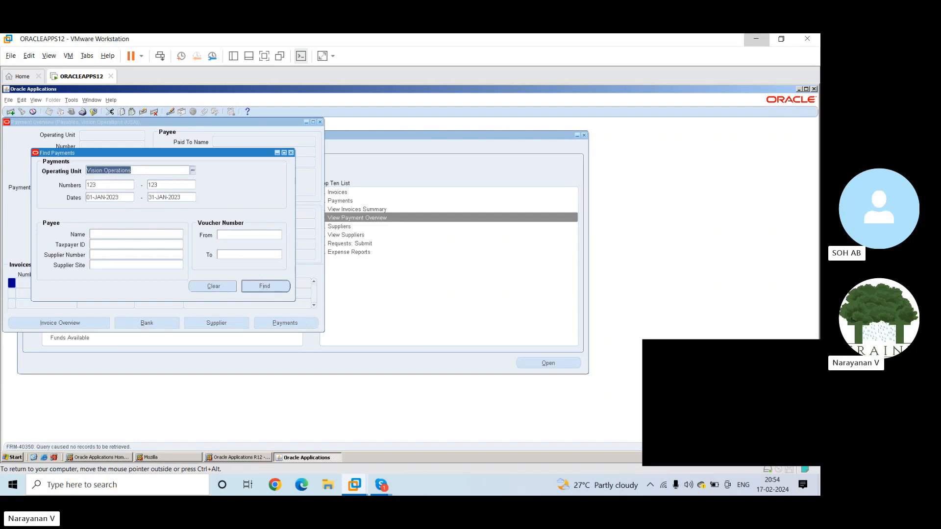
Clear both ends of the payment number range and rerun the payment search
double_click(109, 186)
key(BackSpace)
key(Tab)
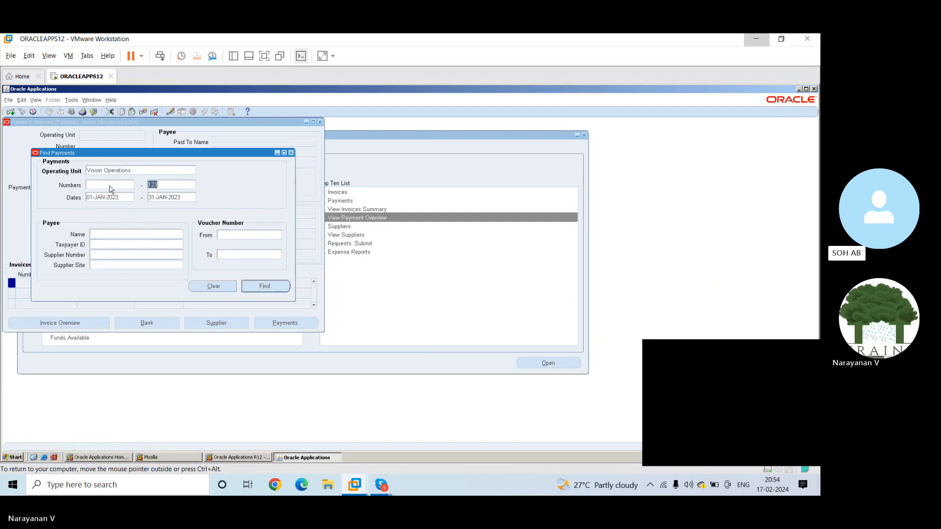
key(BackSpace)
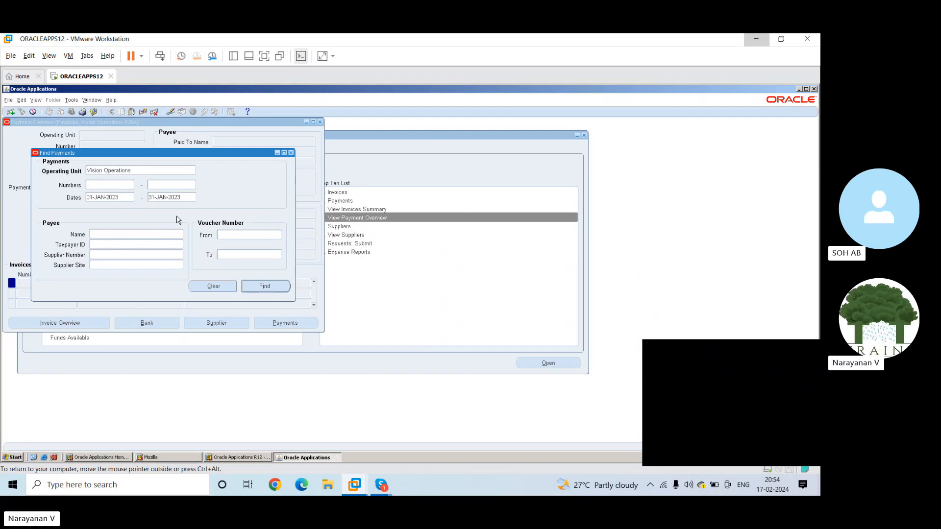
click(265, 286)
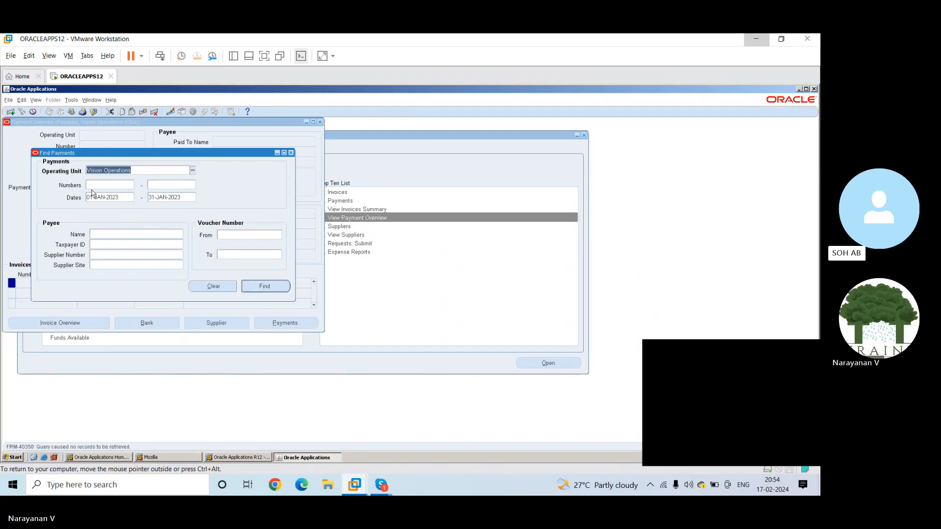
Try the operating unit entry "Vision Operations usa" and choose Vision Operations from the matching operating units
key(Tab)
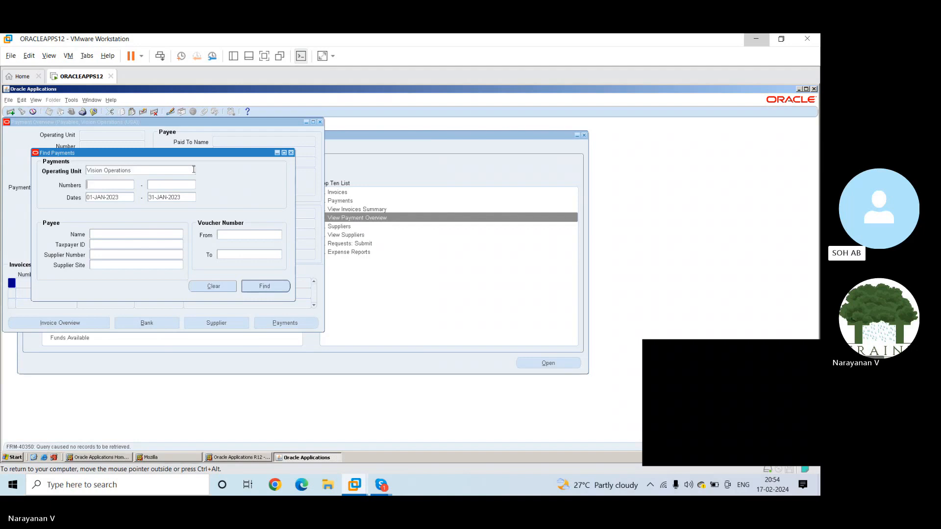
click(171, 169)
click(161, 170)
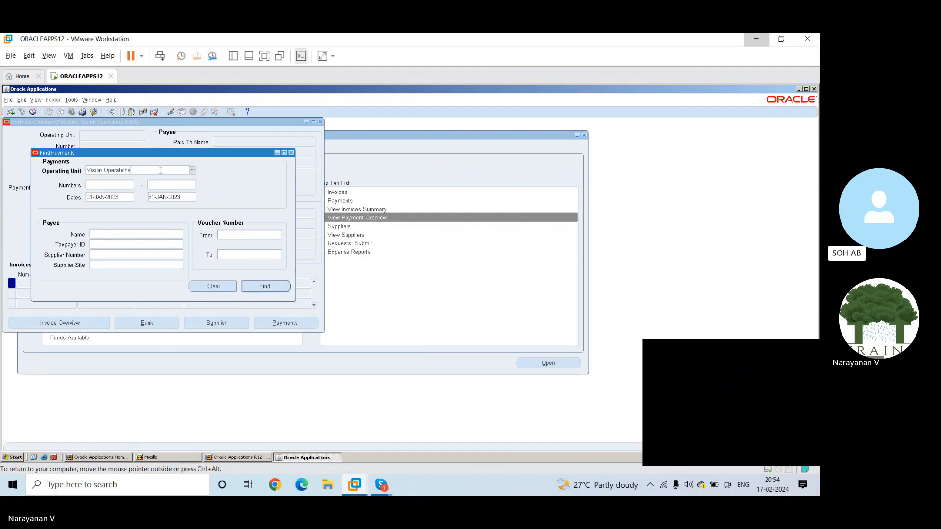
text(usa)
key(Tab)
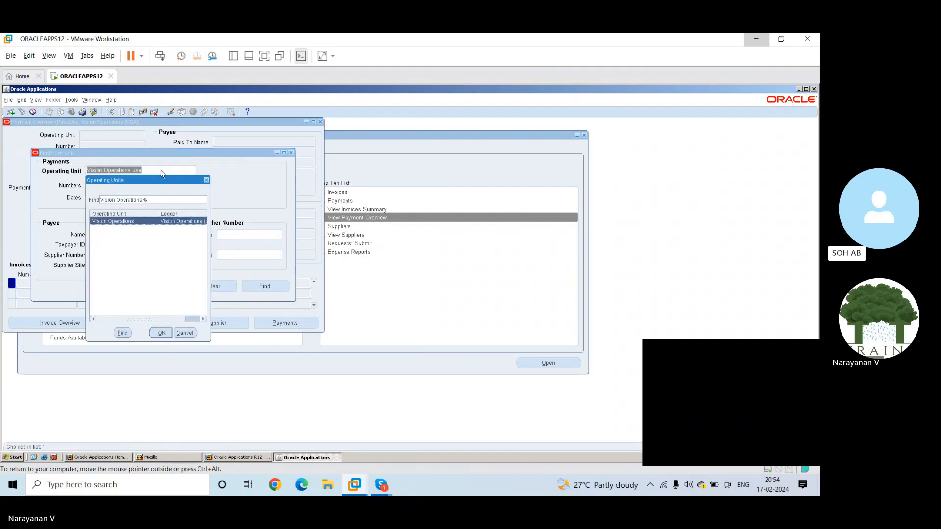
key(Return)
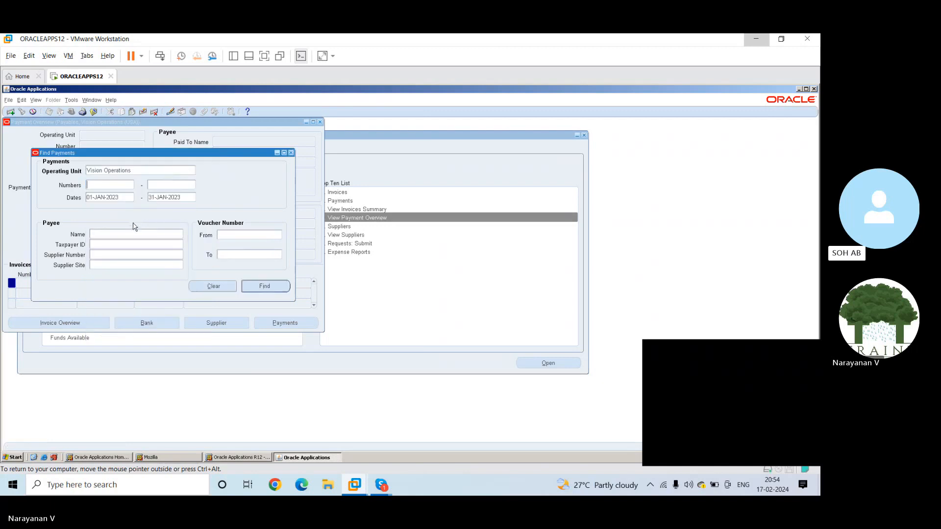
Extend the end of the payment date range to 31-DEC-2023
click(178, 234)
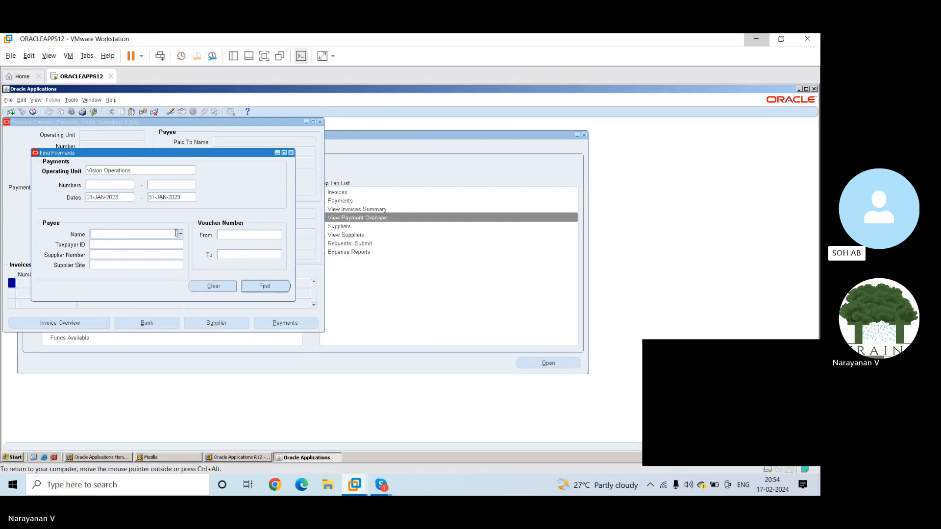
click(180, 198)
key(Left)
key(Left)
key(Left)
key(Left)
key(Left)
key(shift+Left)
key(shift+Left)
key(shift+Left)
text(DEC)
key(Tab)
click(179, 234)
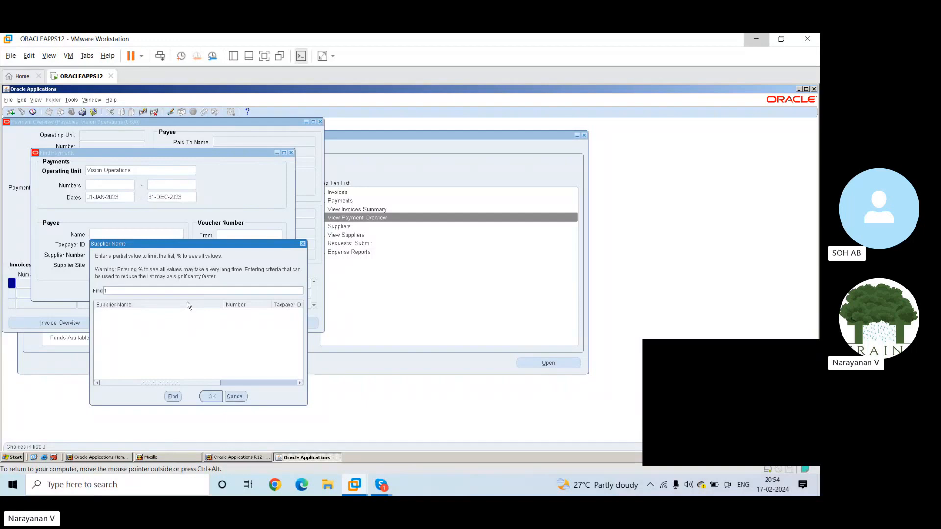
click(172, 397)
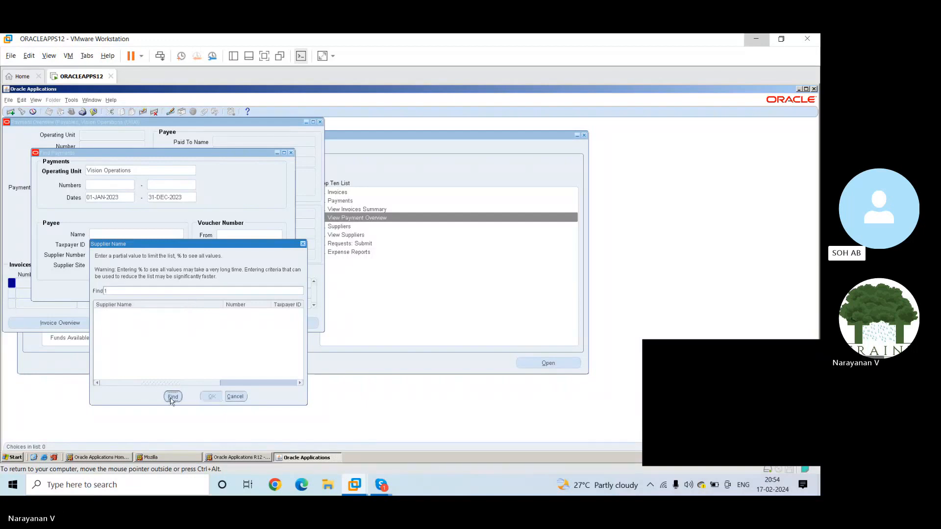
click(236, 397)
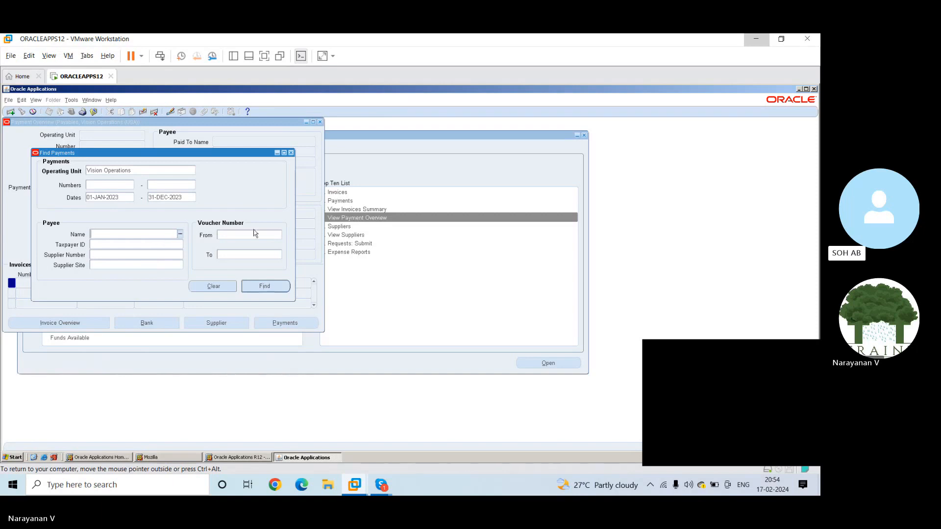
Run the payment search for the 2023 date range, and close the payment search and overview windows
click(254, 290)
click(291, 154)
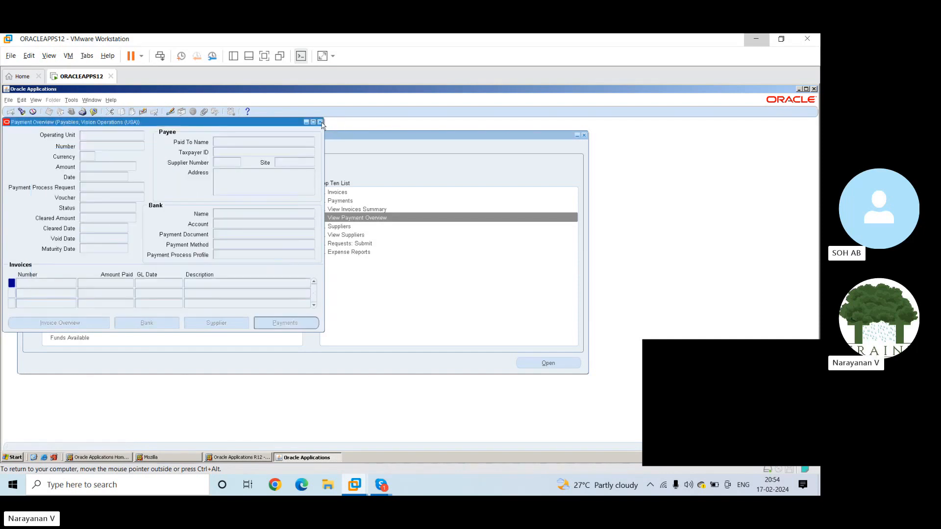
click(320, 122)
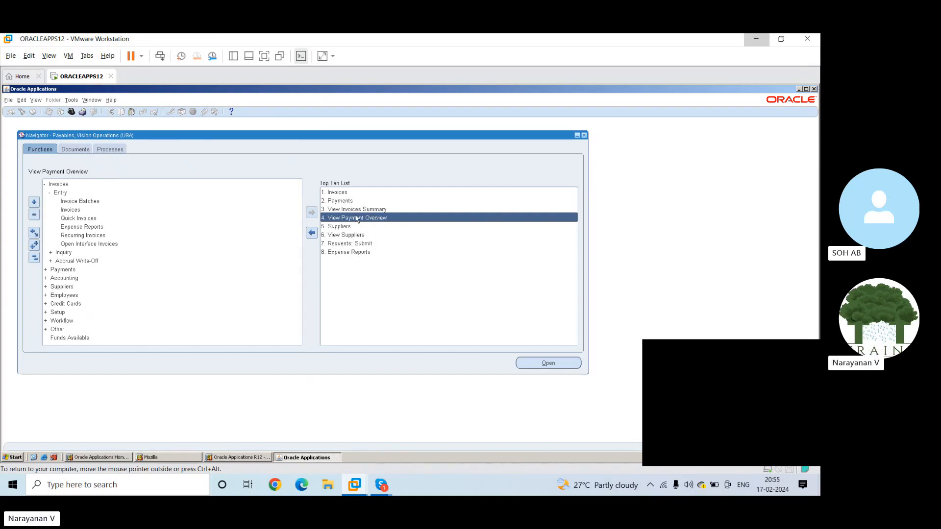
Open the Suppliers page and search for suppliers with supplier number 1
click(339, 227)
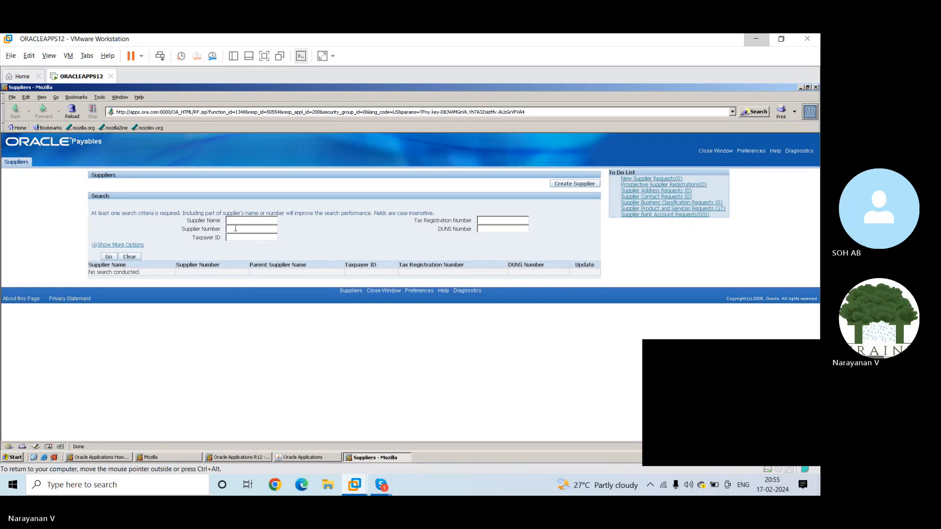
text(1)
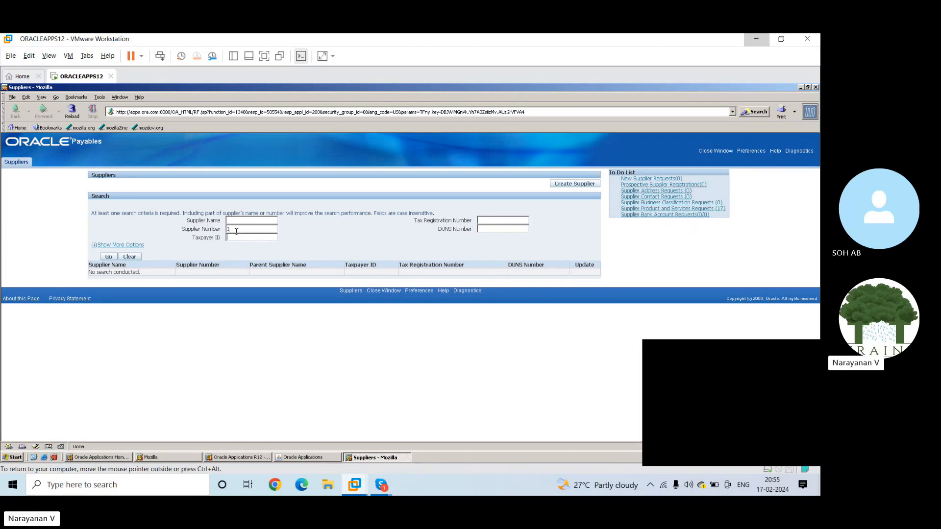
click(108, 257)
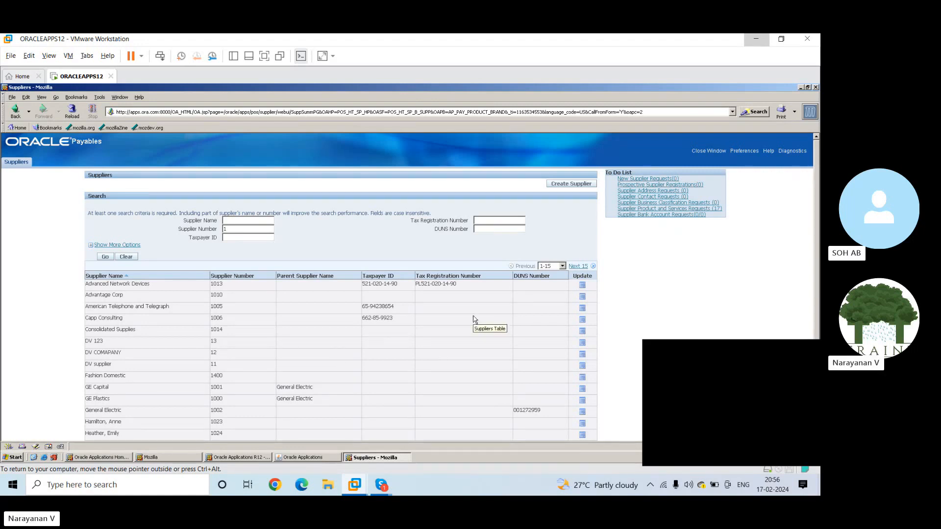
Open the supplier Advanced Network Devices for updating
click(581, 286)
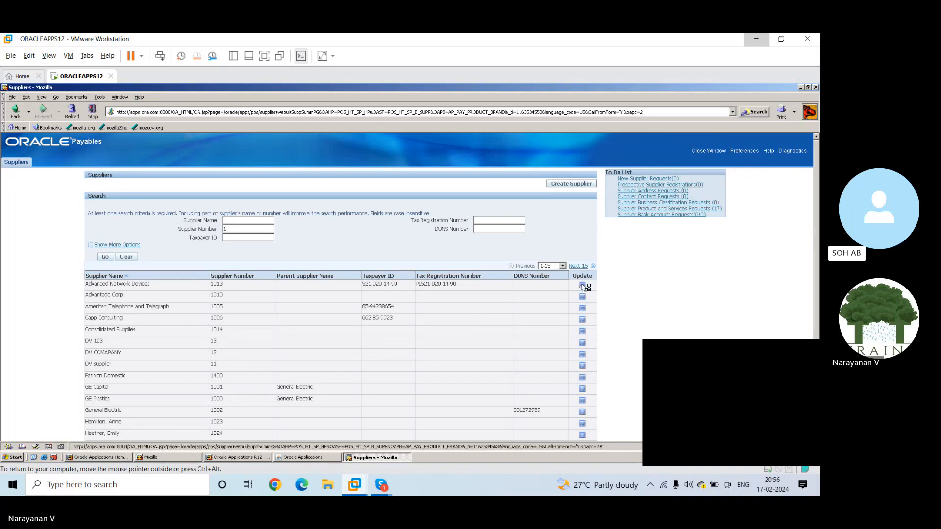
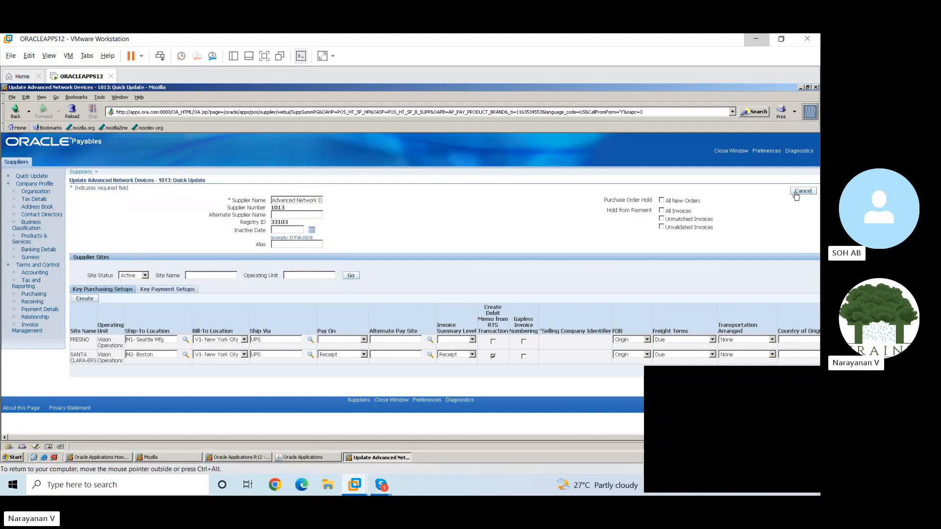
Cancel the quick update of the supplier Advanced Network Devices and close the Suppliers window
click(796, 192)
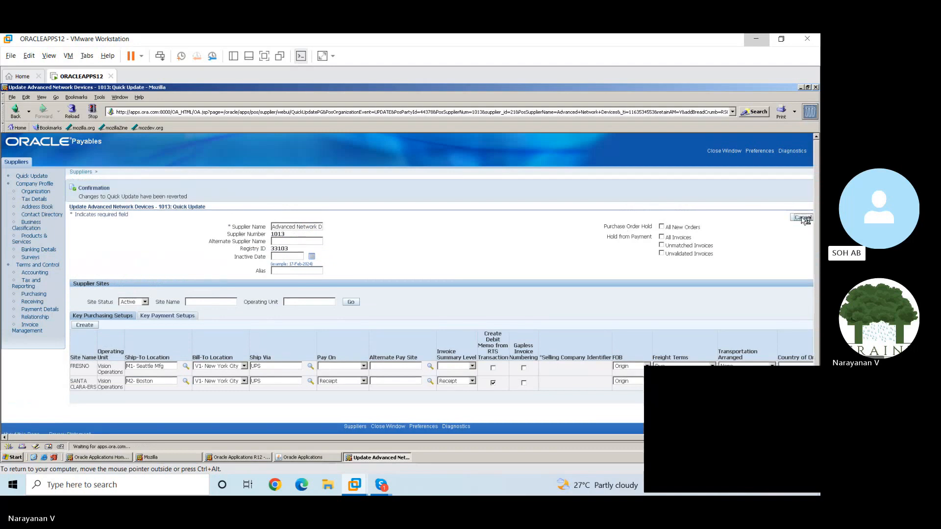
click(717, 153)
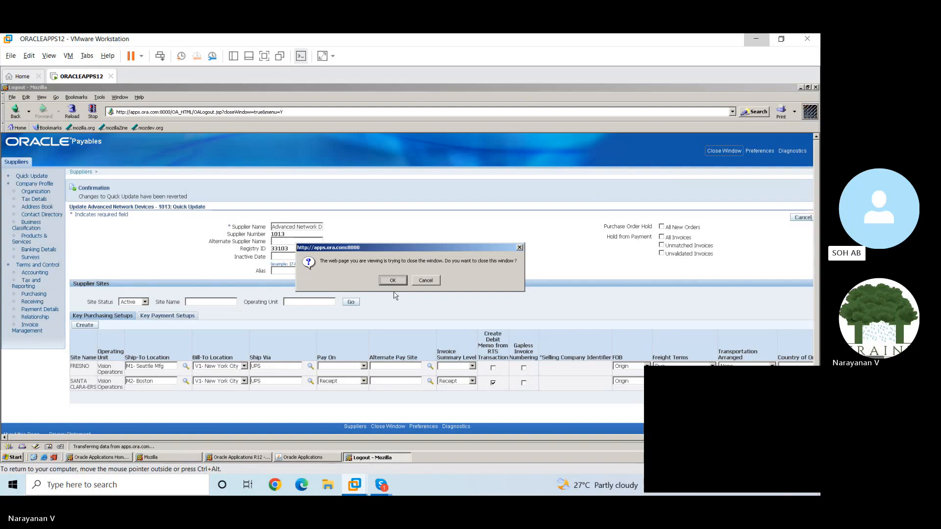
click(394, 283)
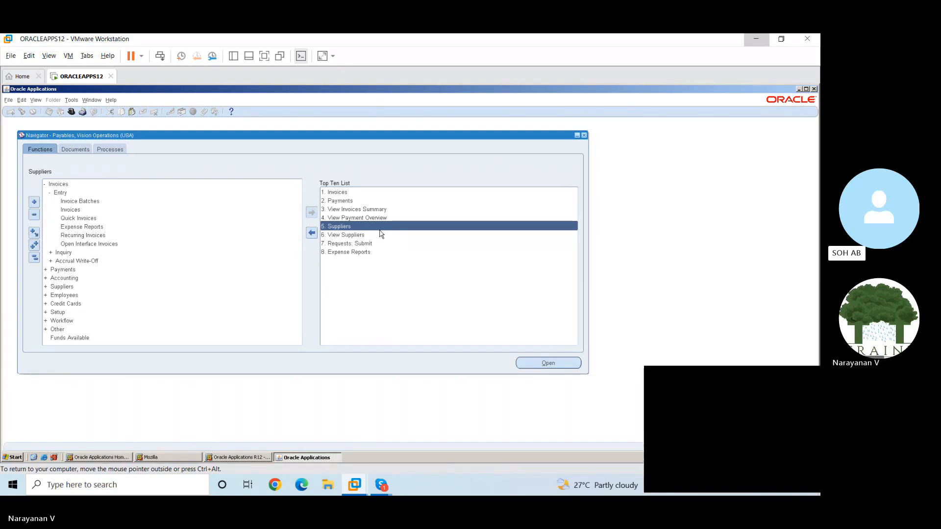
View the supplier search page through View Suppliers, and close its window
click(350, 236)
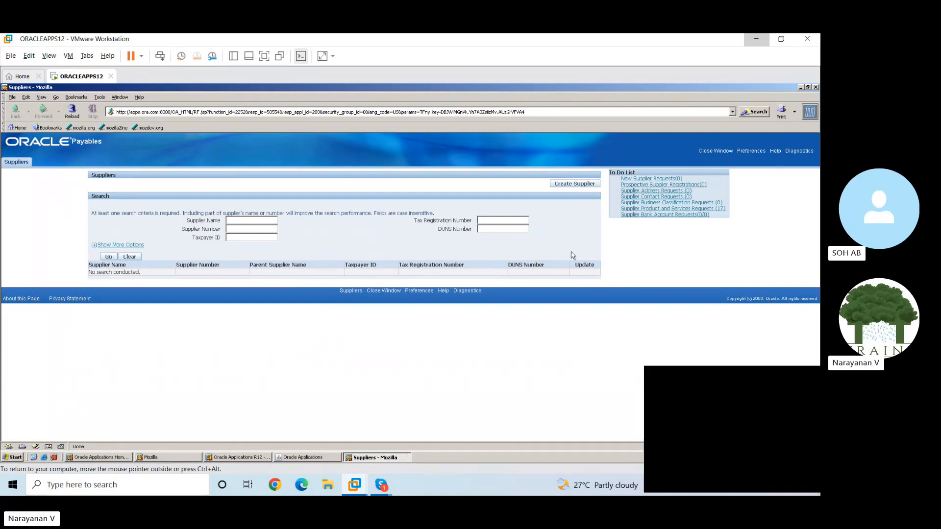
click(706, 152)
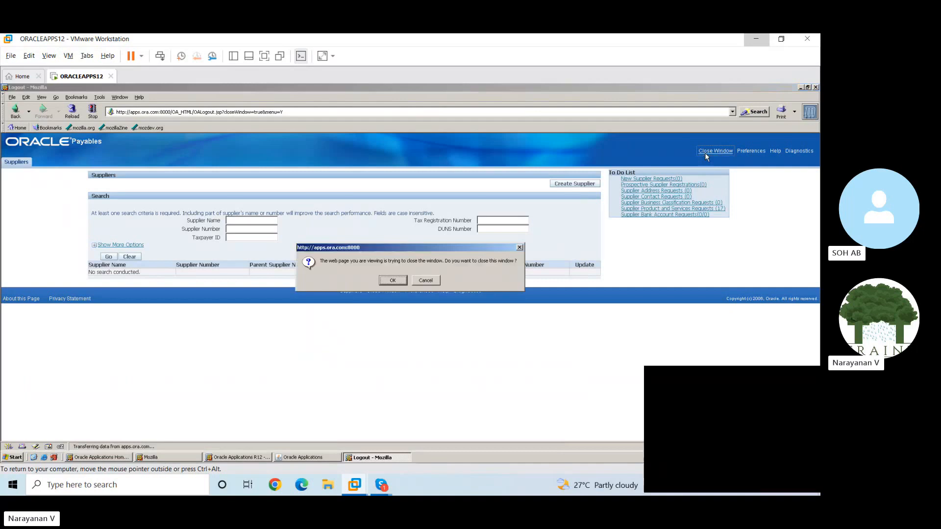
click(399, 281)
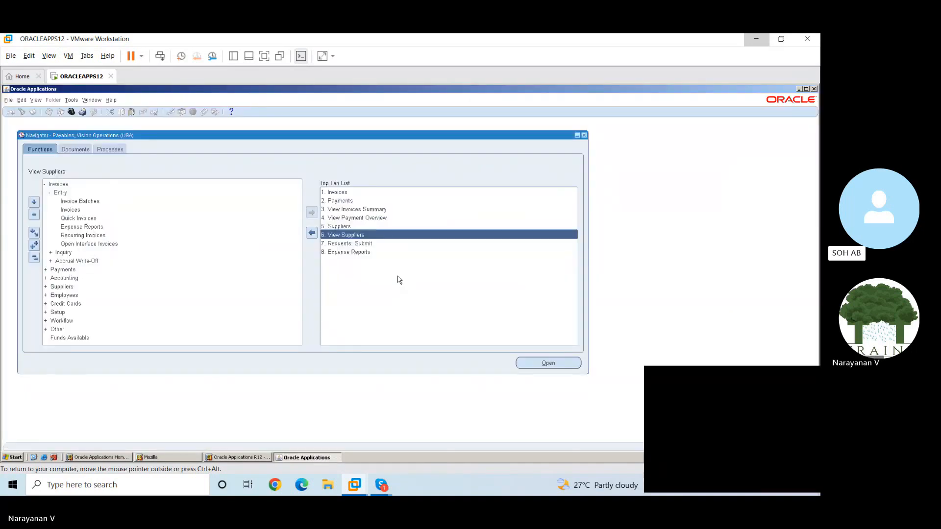
Open a new expense report and choose the employee found by searching the employee names for 1
double_click(355, 252)
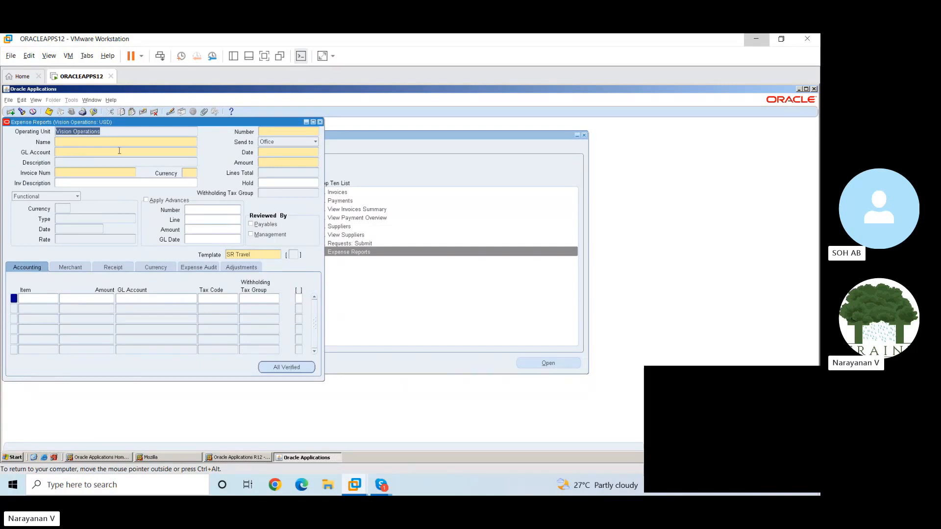
click(77, 142)
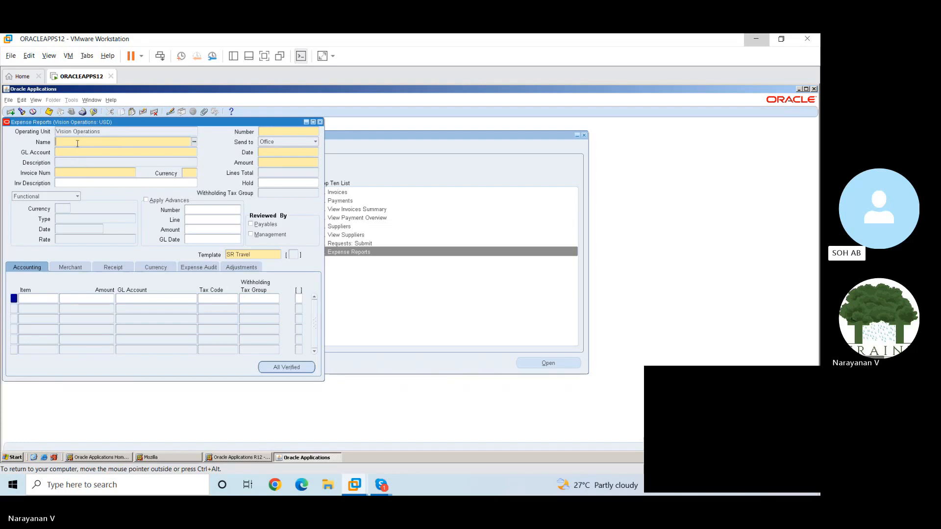
click(194, 143)
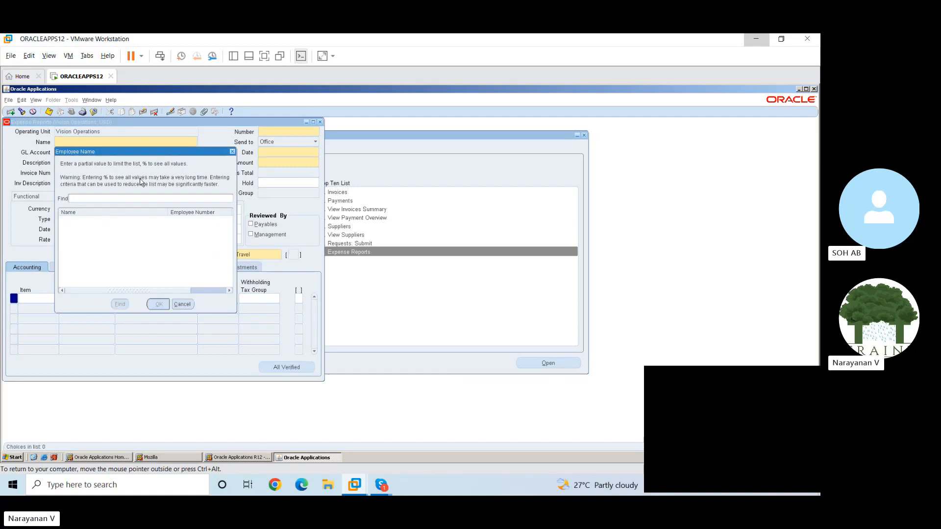
text(1)
click(121, 304)
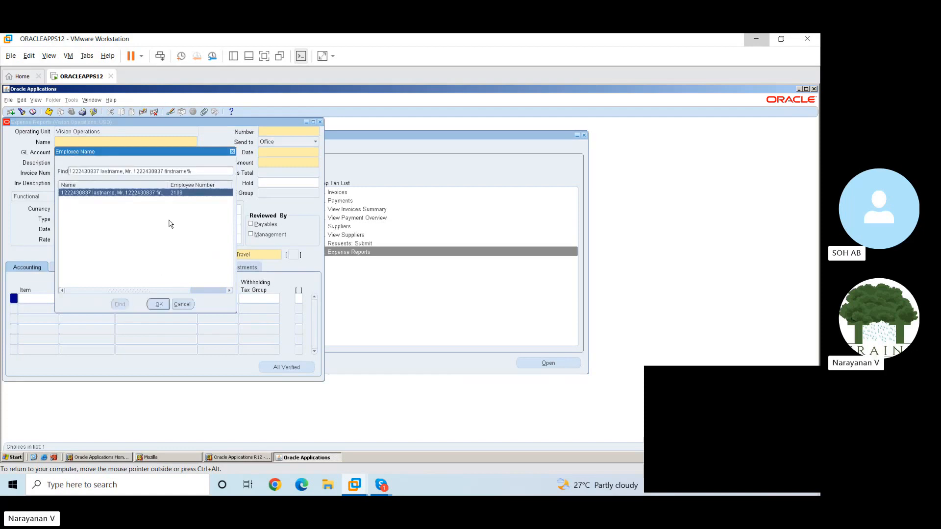
click(159, 307)
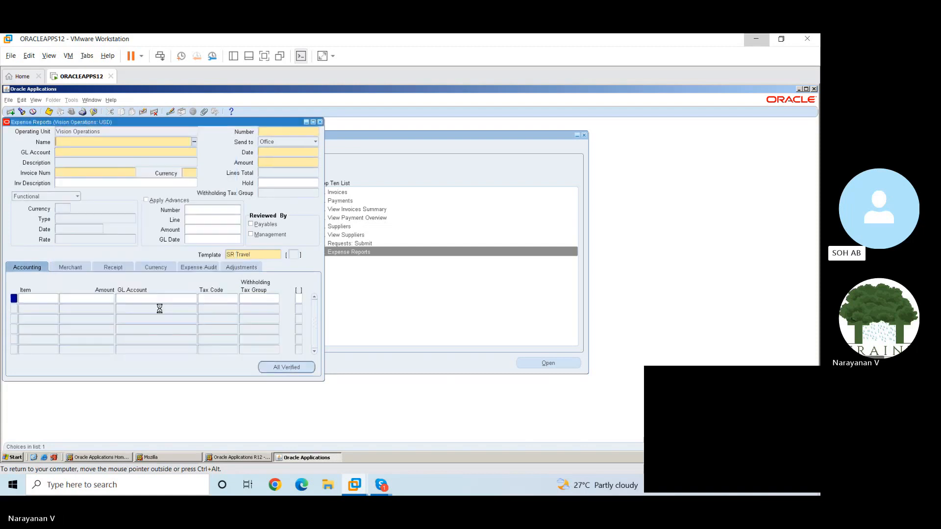
Assign the expense report's GL account using the account alias Employee Exp
click(153, 153)
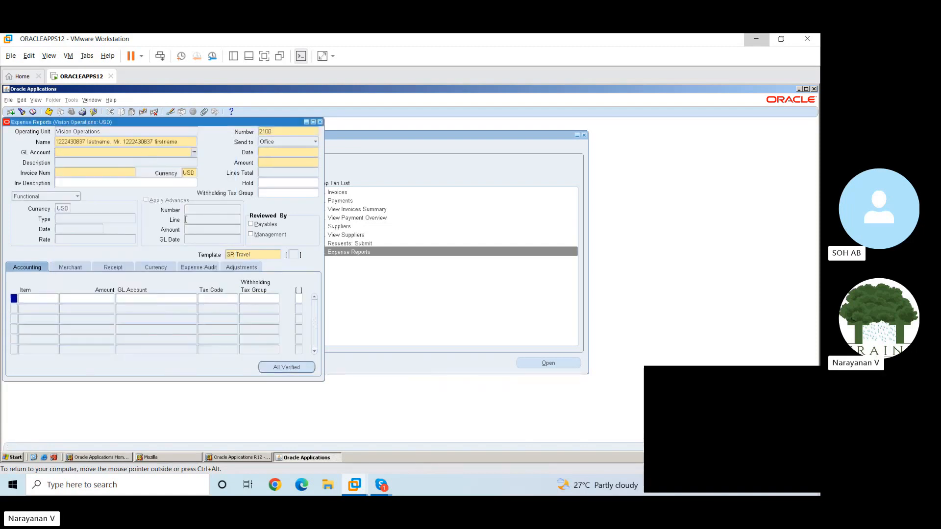
click(285, 370)
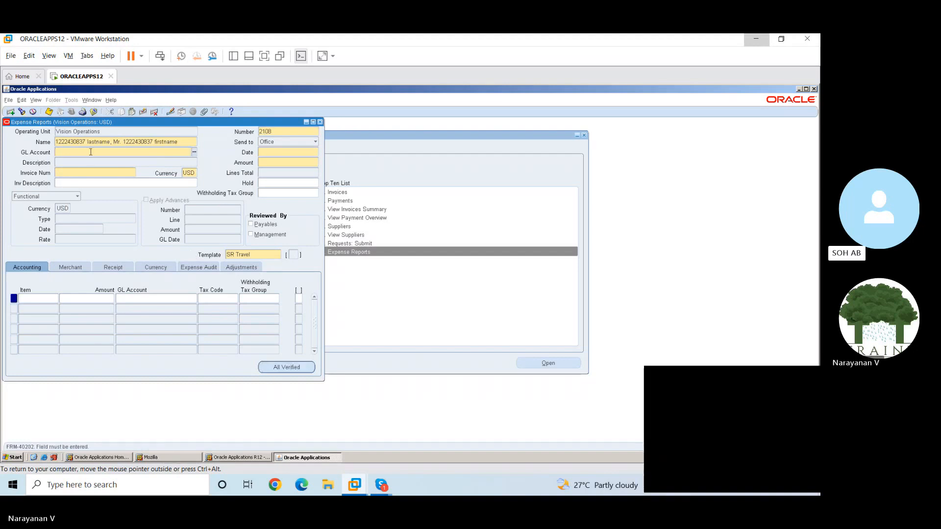
click(194, 154)
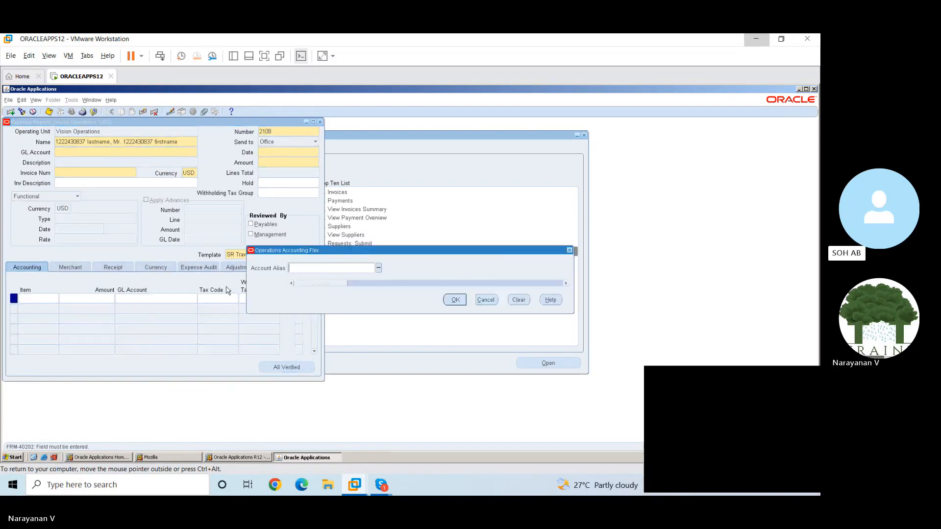
click(378, 268)
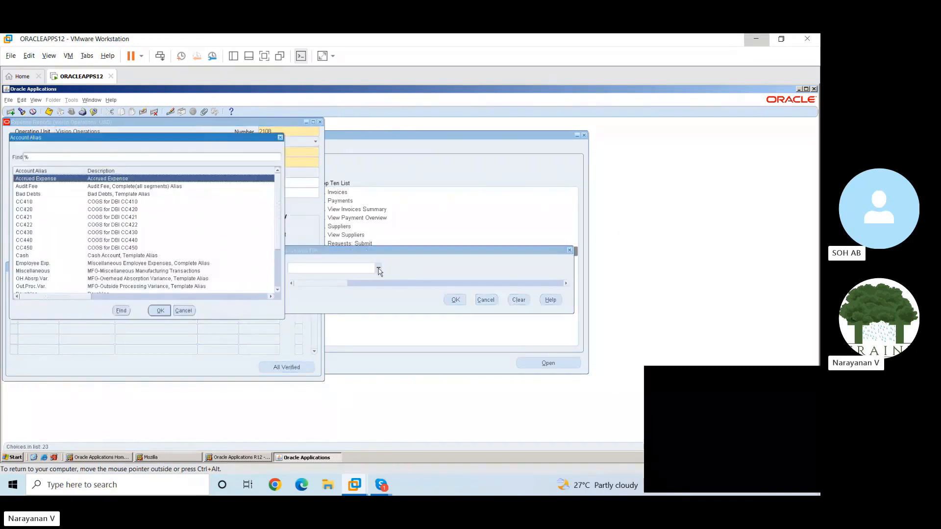
click(54, 271)
click(48, 264)
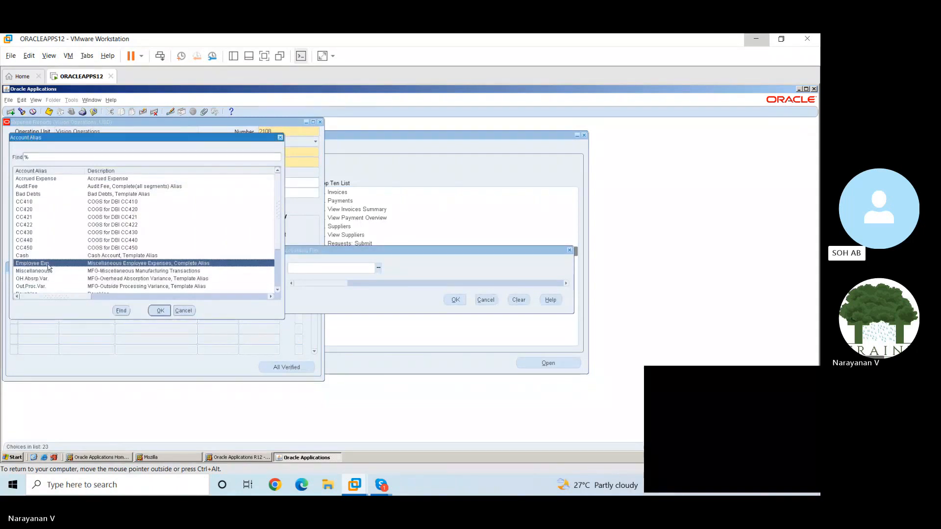
click(159, 311)
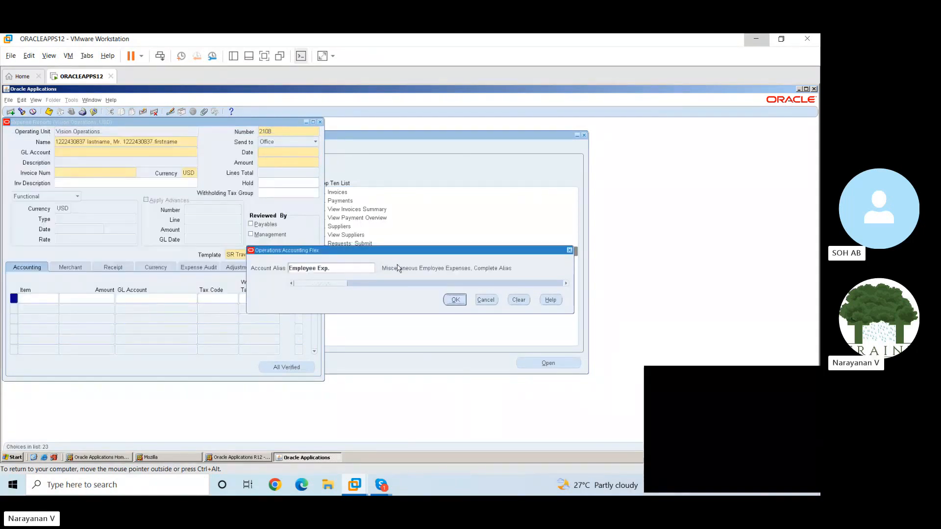
click(454, 300)
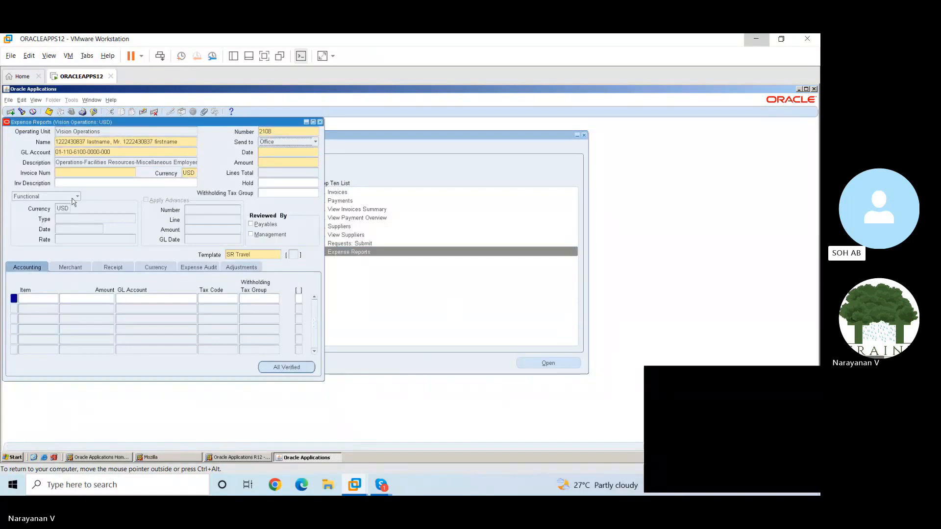
Enter 1 as the expense report's invoice number and try to mark all receipts as verified
click(93, 173)
text(1)
key(Tab)
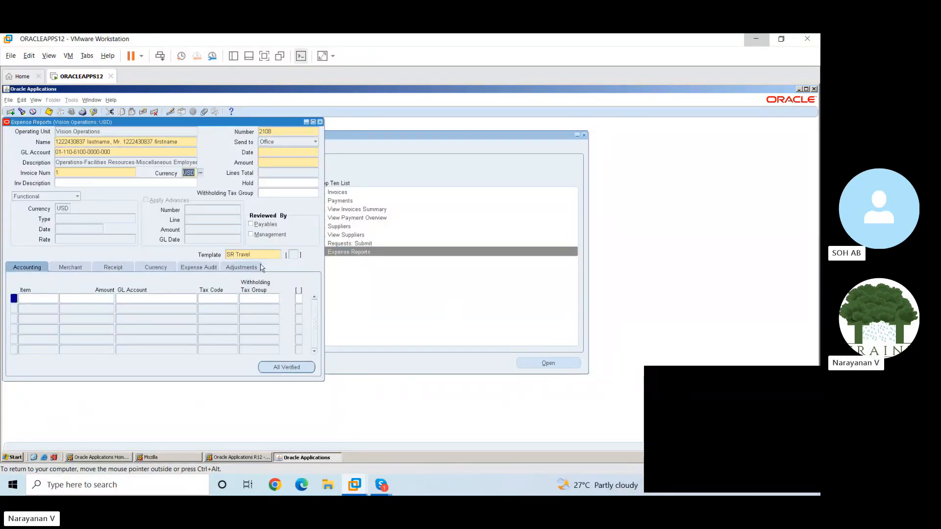
click(286, 367)
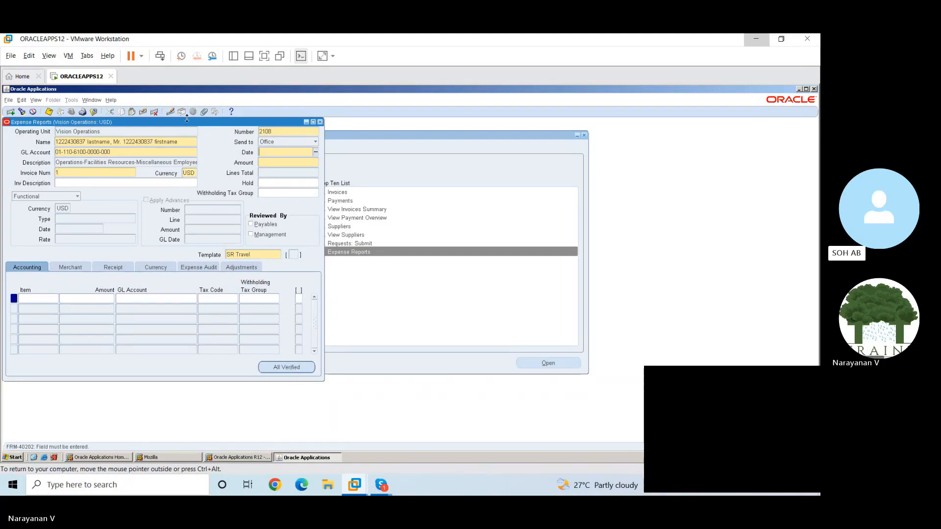
Set the expense report date to 17-FEB-2023 and accept the date
drag(187, 124, 215, 141)
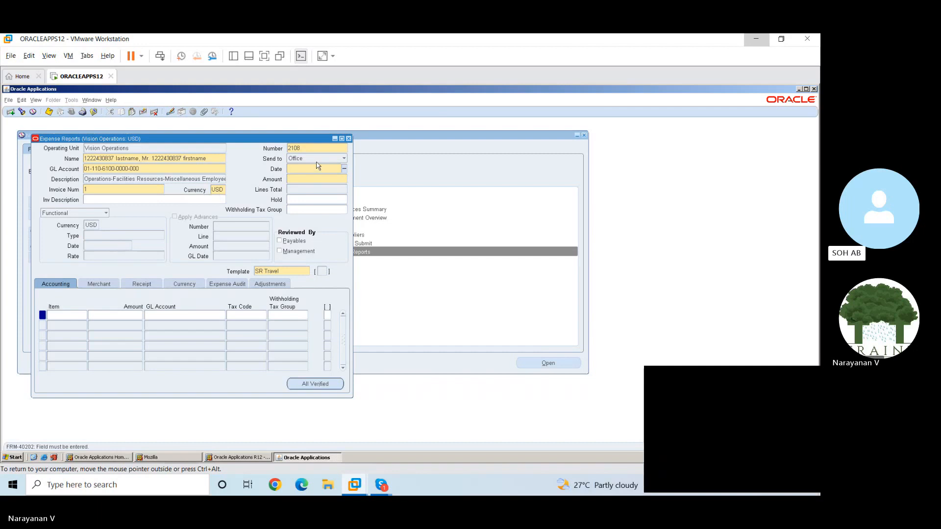
click(344, 168)
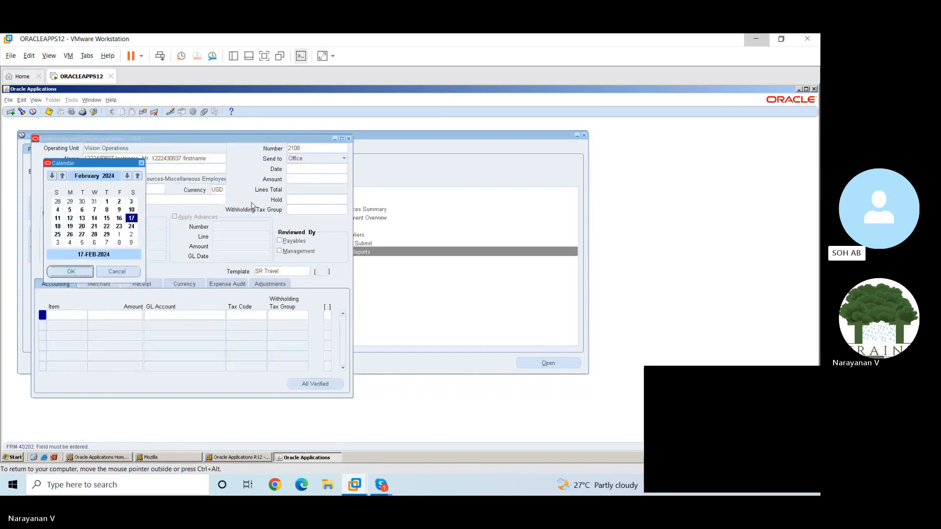
click(127, 177)
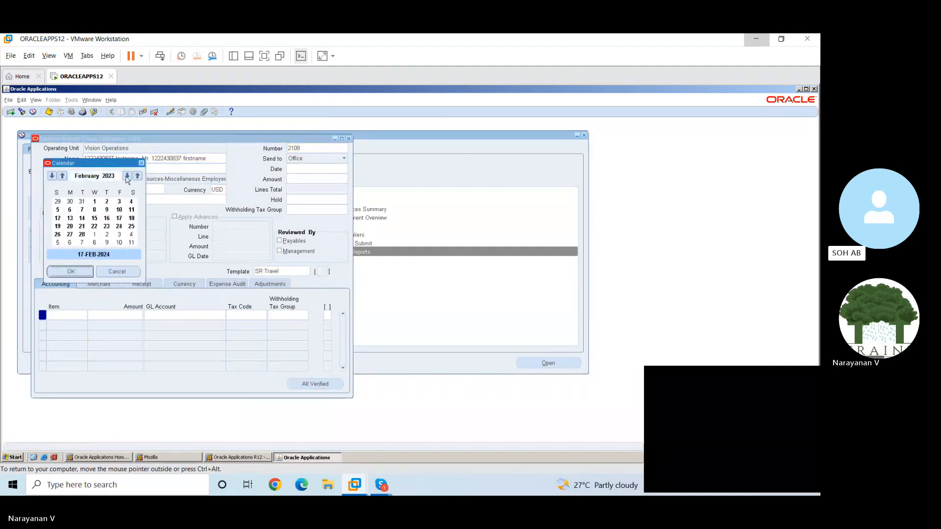
click(78, 271)
click(329, 169)
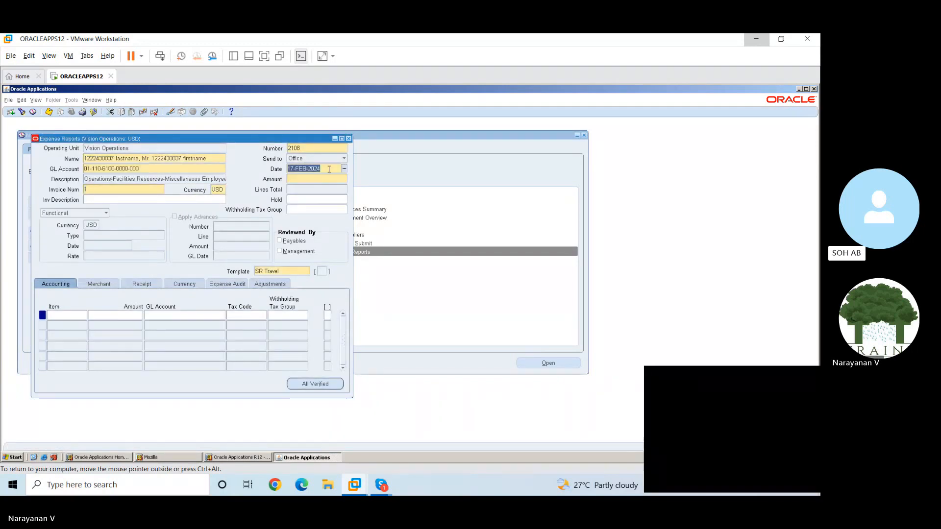
click(329, 169)
key(BackSpace)
text(3)
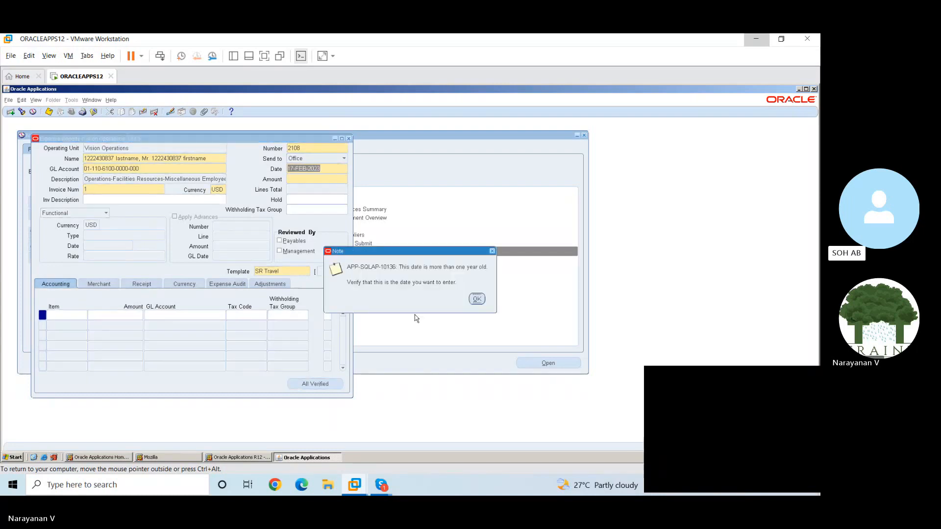
key(Return)
Enter an expense report amount of 1,000.00
click(316, 182)
text(1000)
key(Tab)
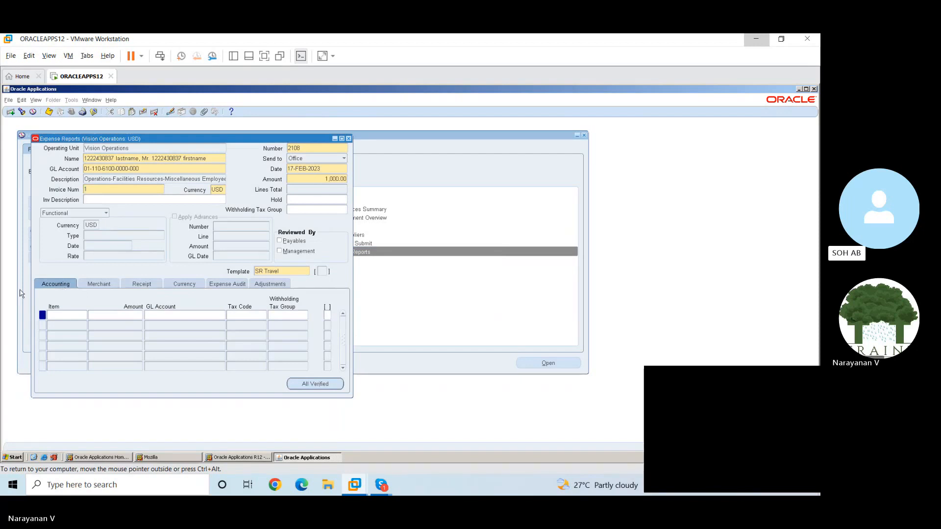
Verify the first expense line with justification "new" and audit exception comment "Ok Verified", and try to verify all lines again
click(314, 388)
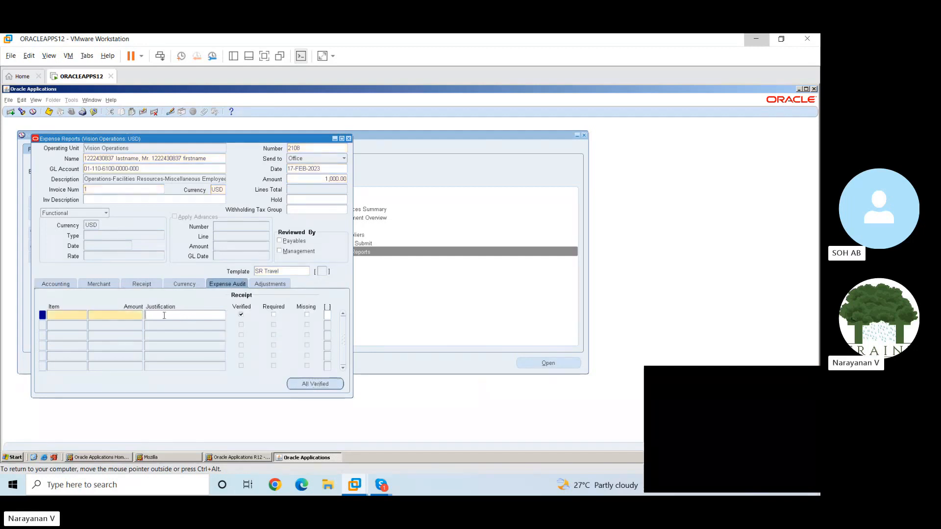
text(new)
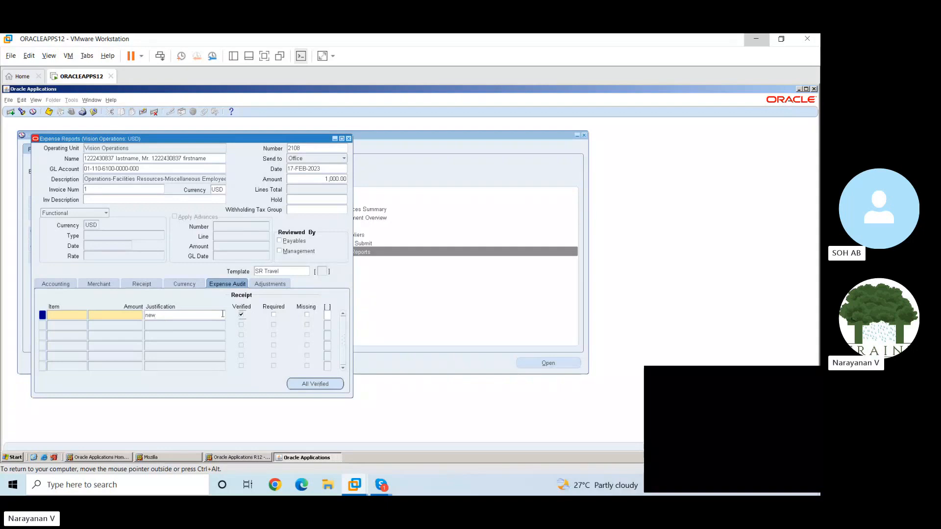
click(282, 284)
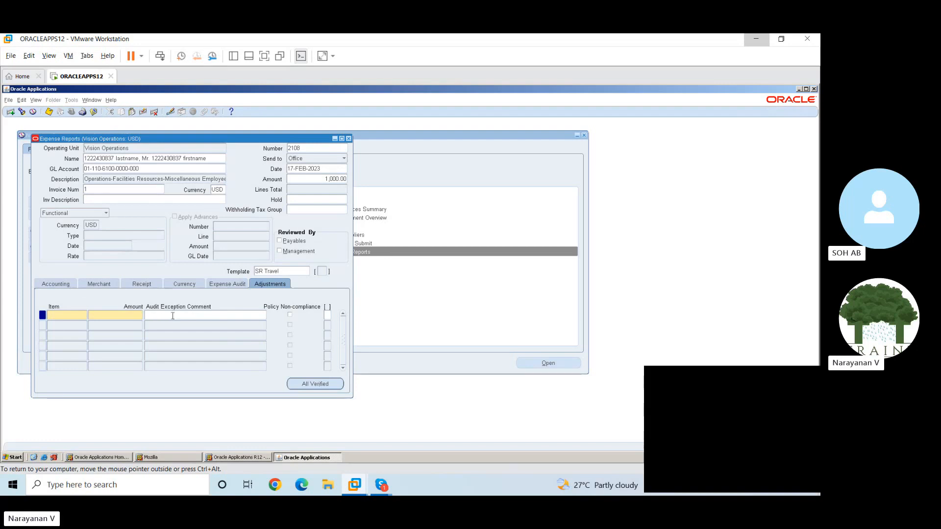
text(Ok Verified)
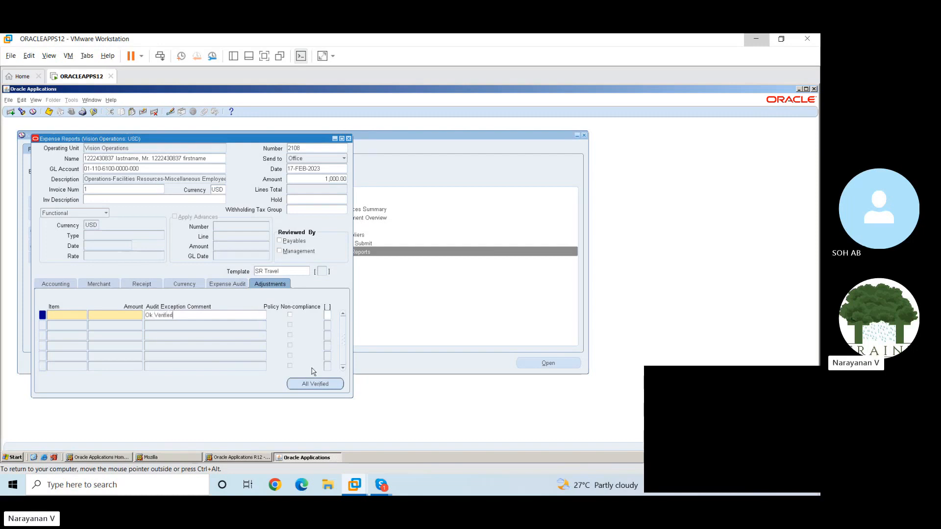
click(314, 384)
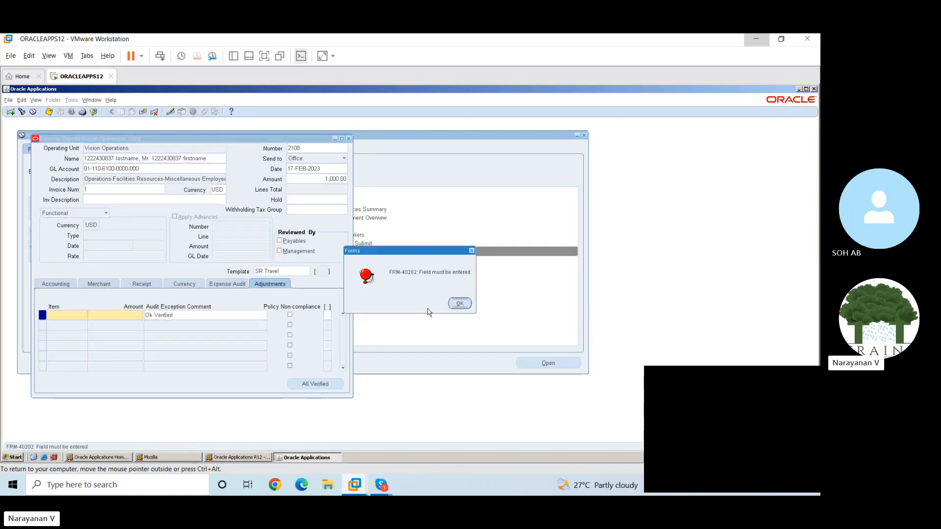
click(462, 304)
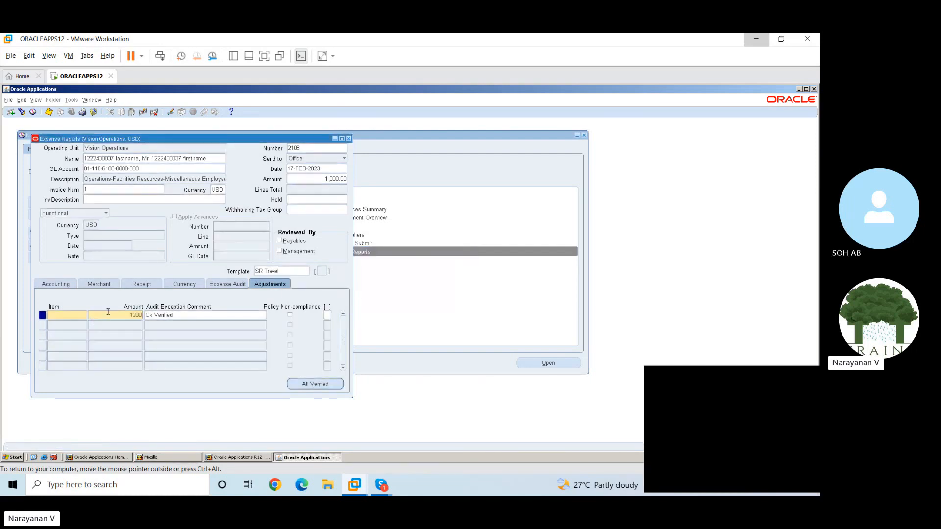
Enter 1,000.00 as the first expense line's amount and choose Air as its expense item
key(Tab)
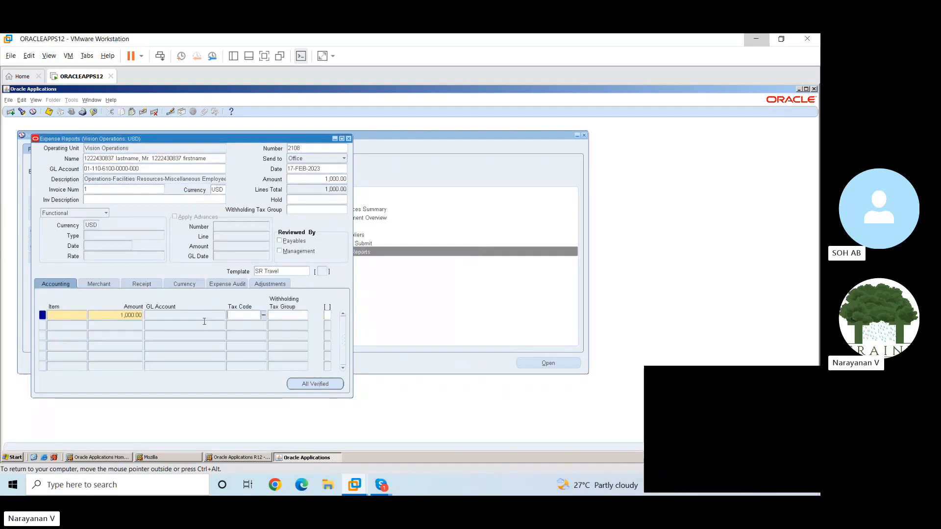
click(78, 319)
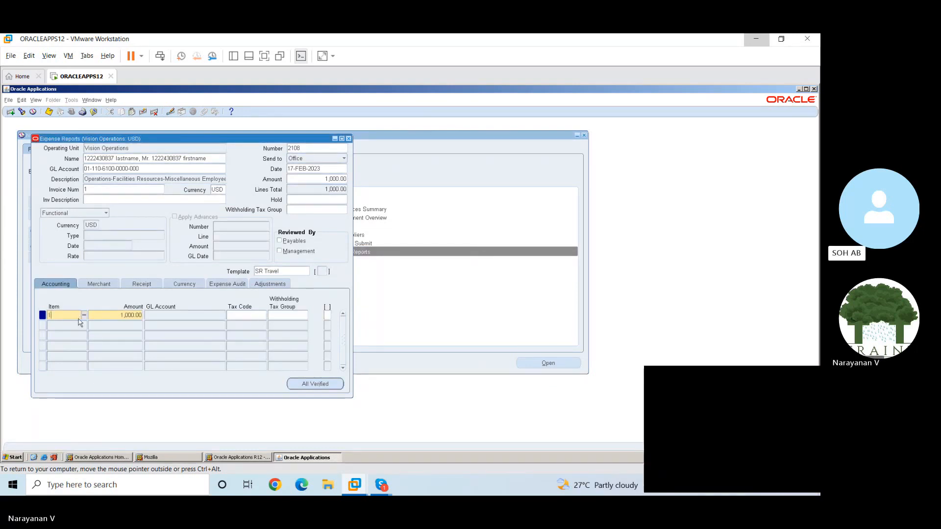
key(ctrl+l)
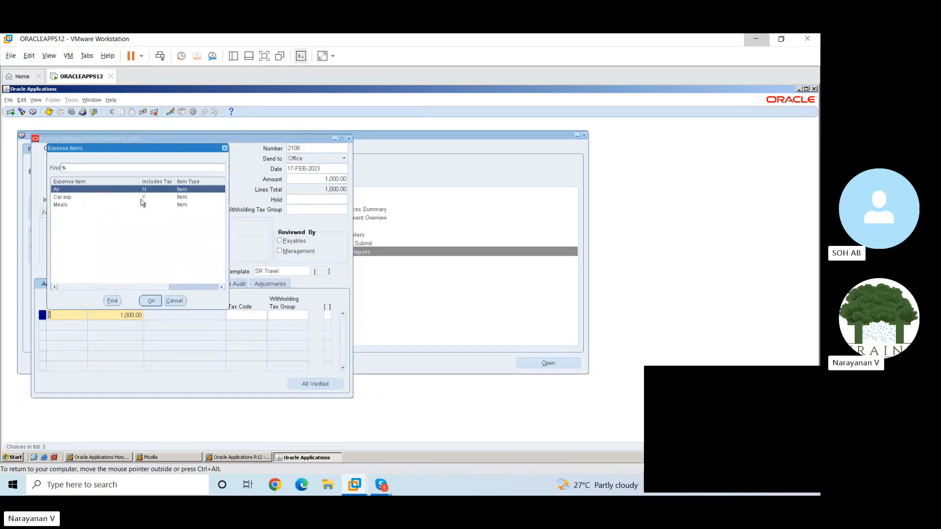
click(151, 301)
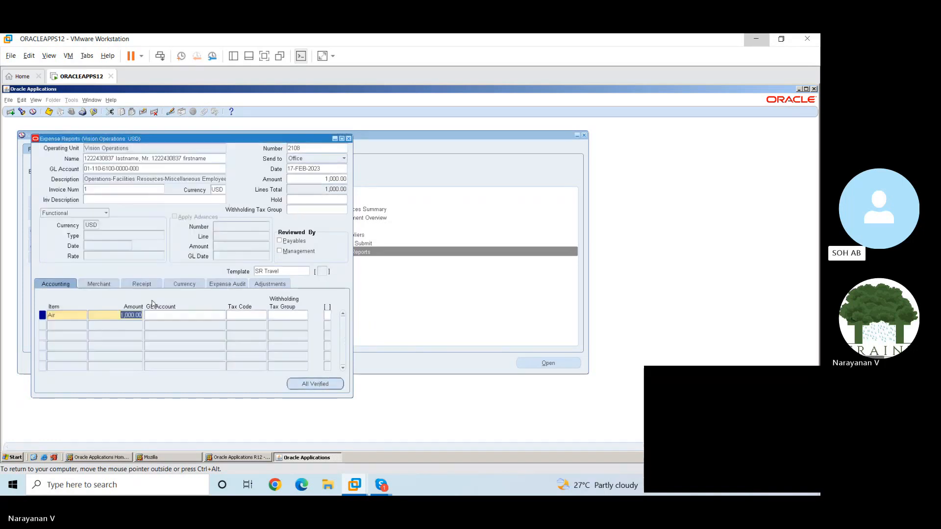
Mark all expense lines as verified and try to close the expense report with its changes saved
click(317, 384)
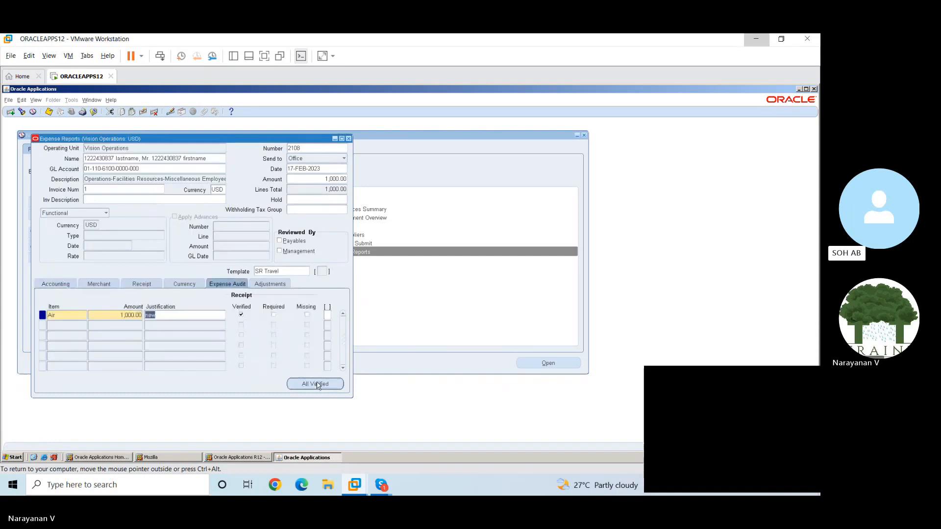
click(349, 139)
click(392, 305)
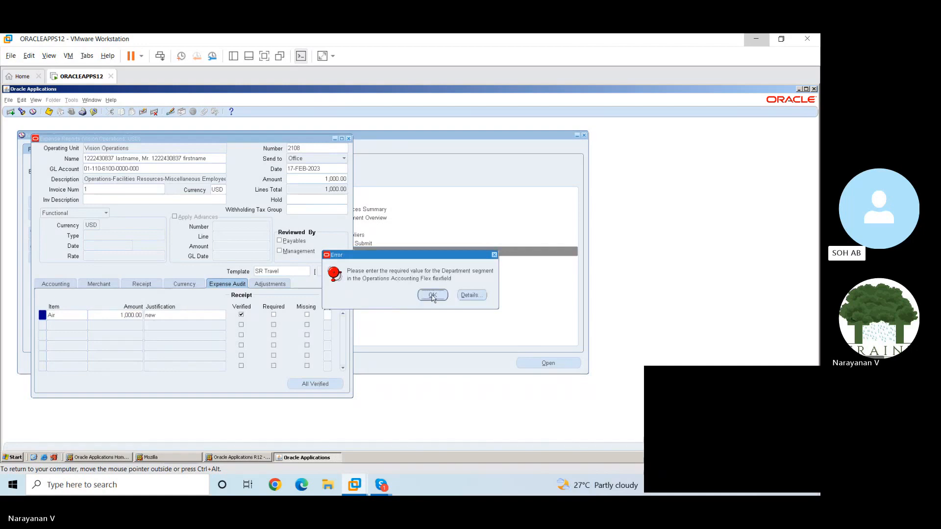
click(431, 295)
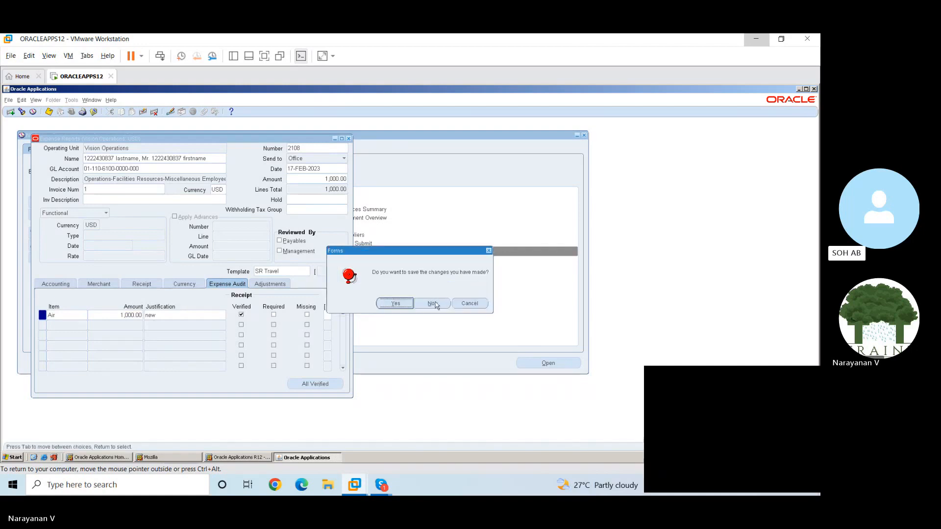
click(395, 306)
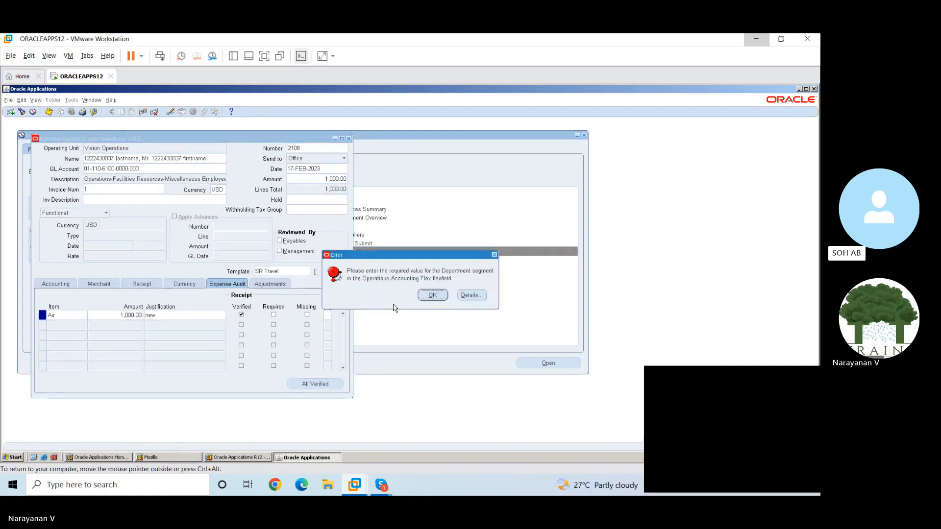
click(433, 296)
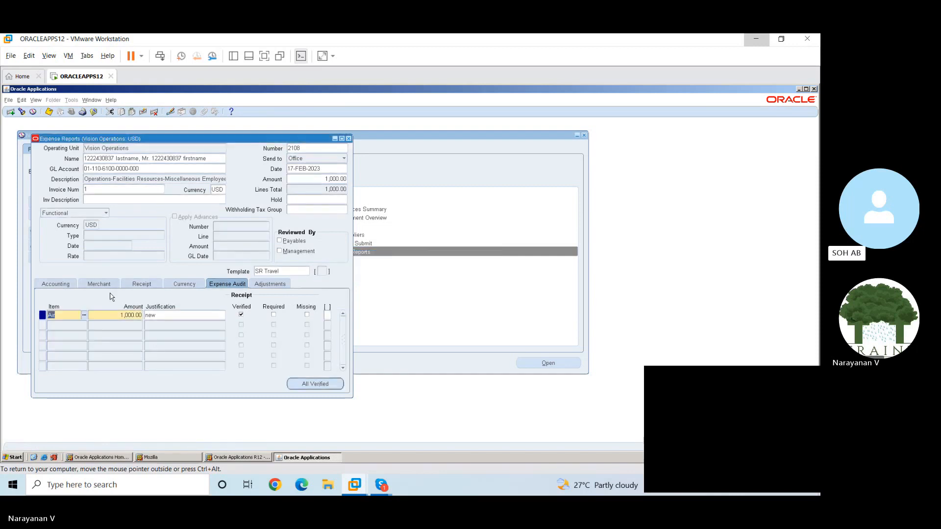
Enter "New" as the merchant name on the Air expense line
click(63, 286)
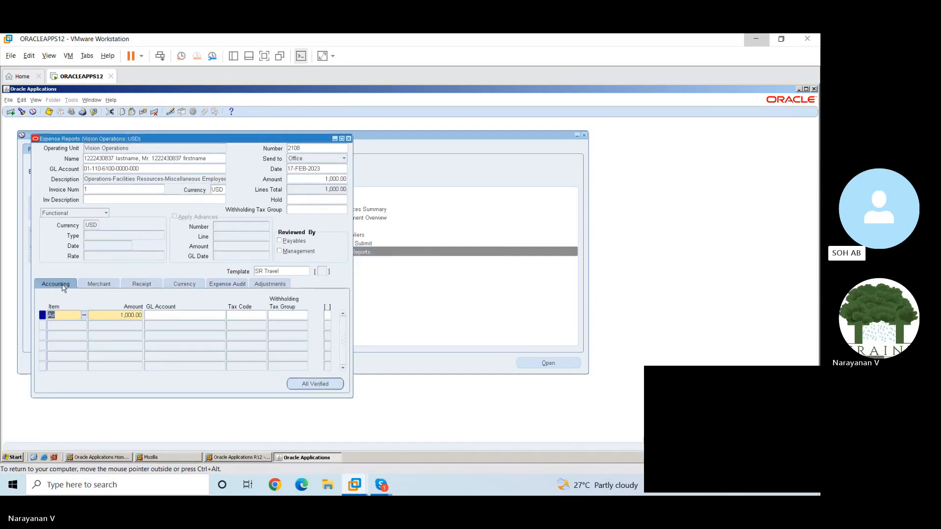
click(96, 285)
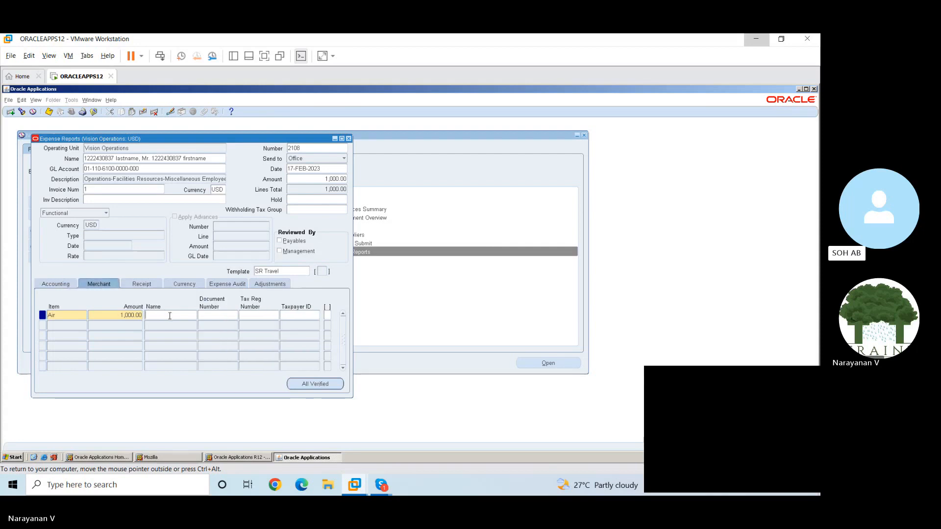
text(New)
Assign the Air line's GL account with the Accrued Expense account alias, then save and close the expense report
click(67, 284)
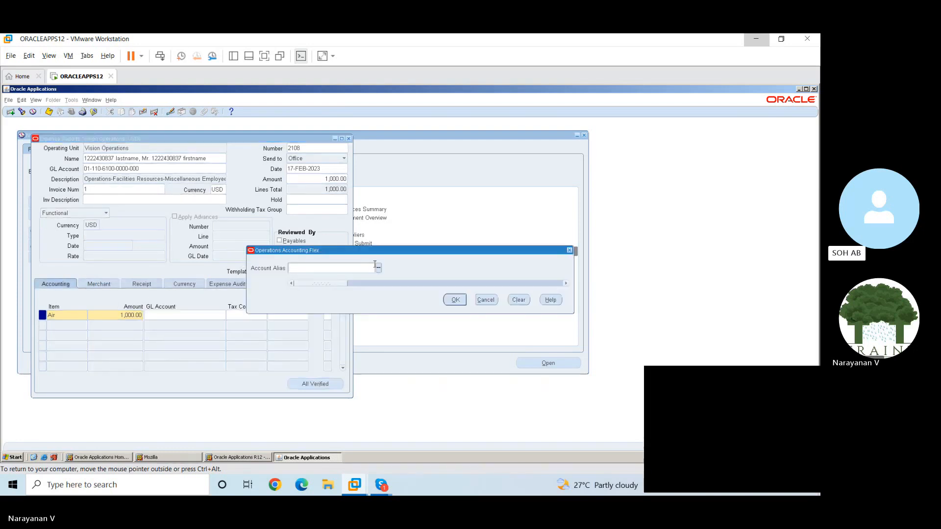
click(378, 268)
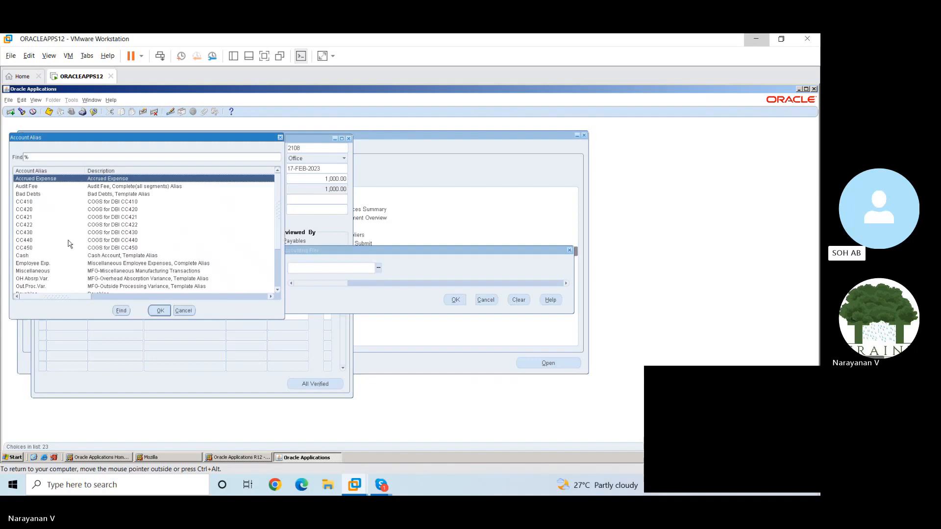
click(160, 312)
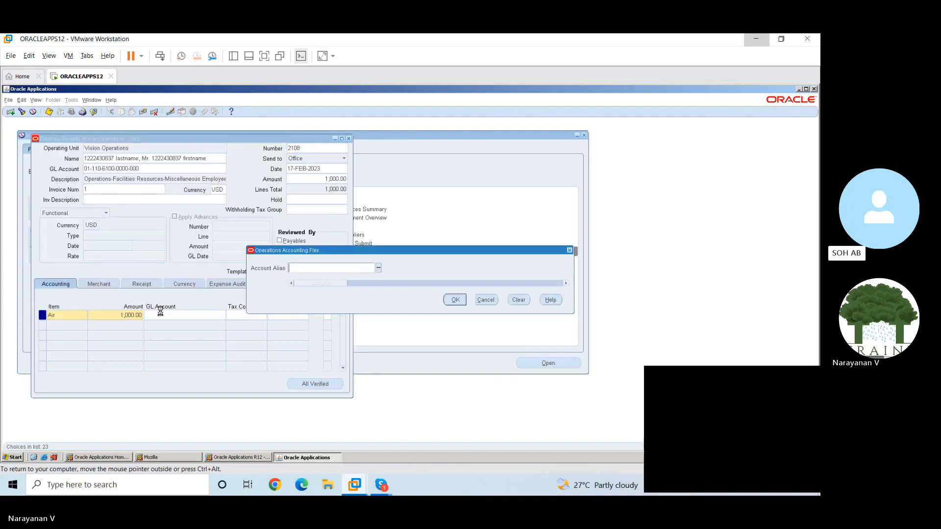
click(455, 299)
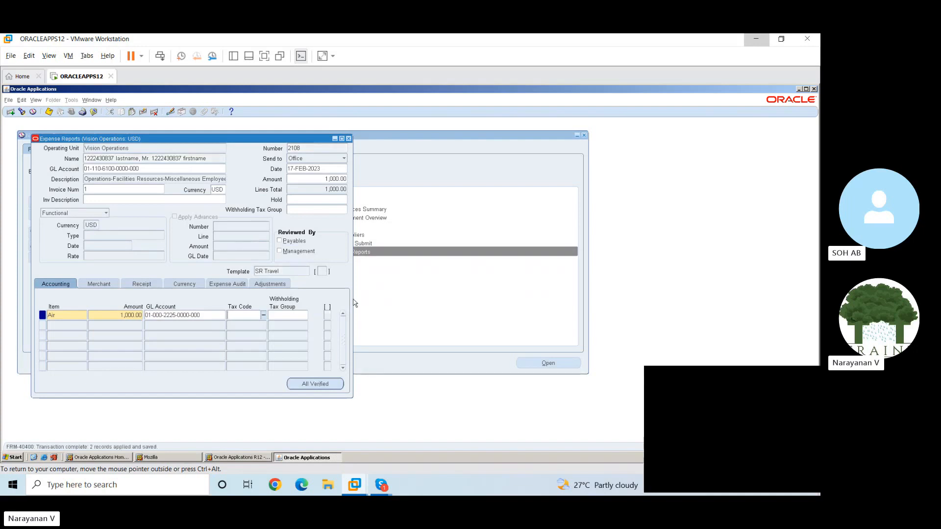
click(349, 138)
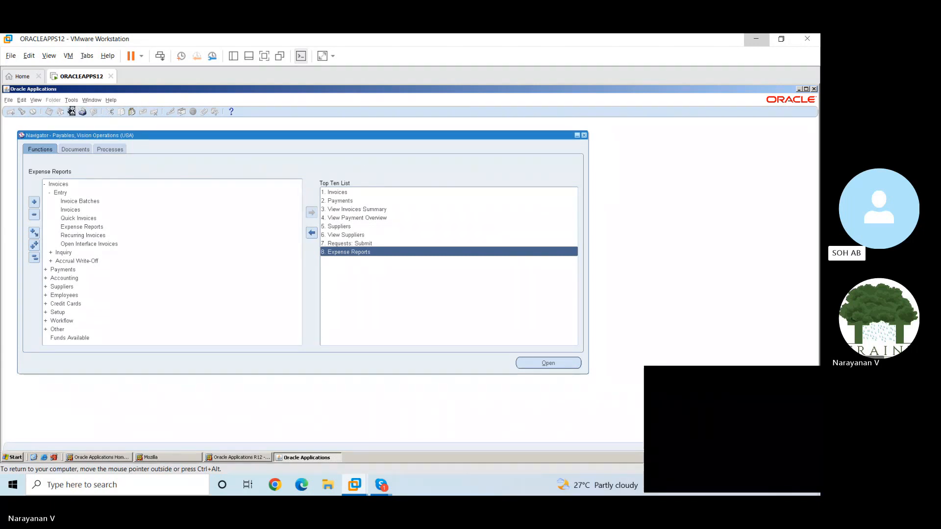
Search the available responsibilities for "general Ledger," and highlight General Ledger, Vision Operations (USA), closing the list without switching
click(71, 113)
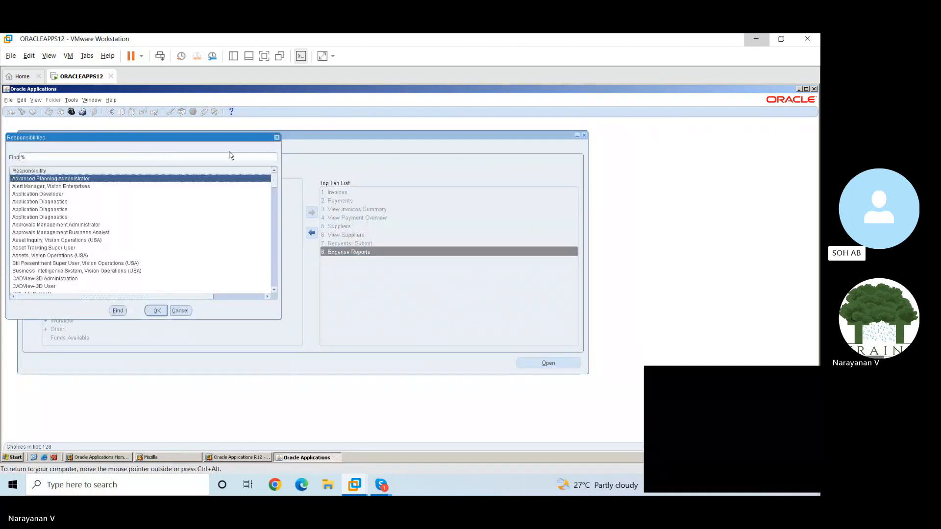
click(277, 138)
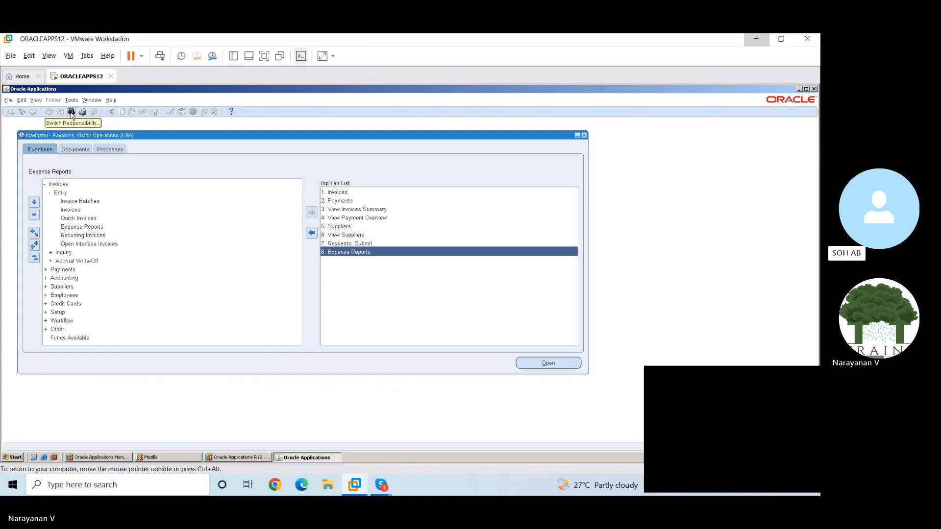
click(71, 112)
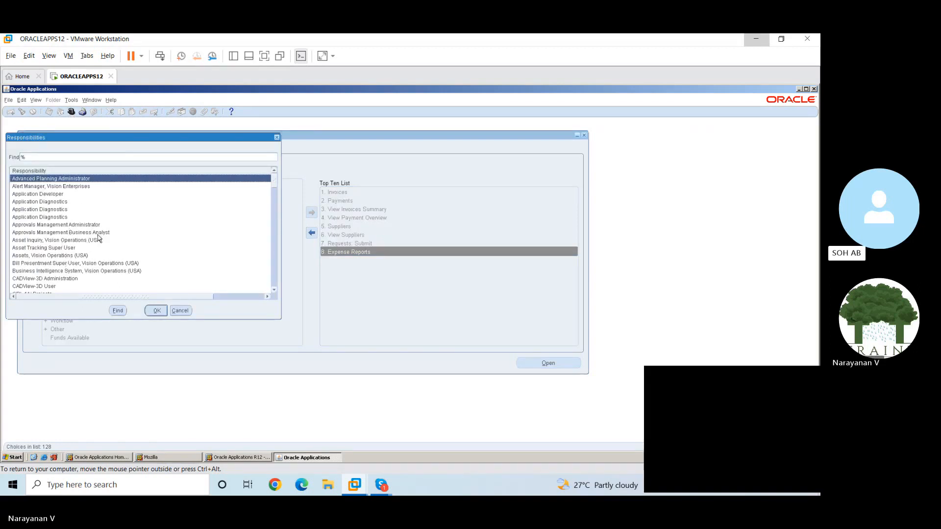
text(general Ledger,)
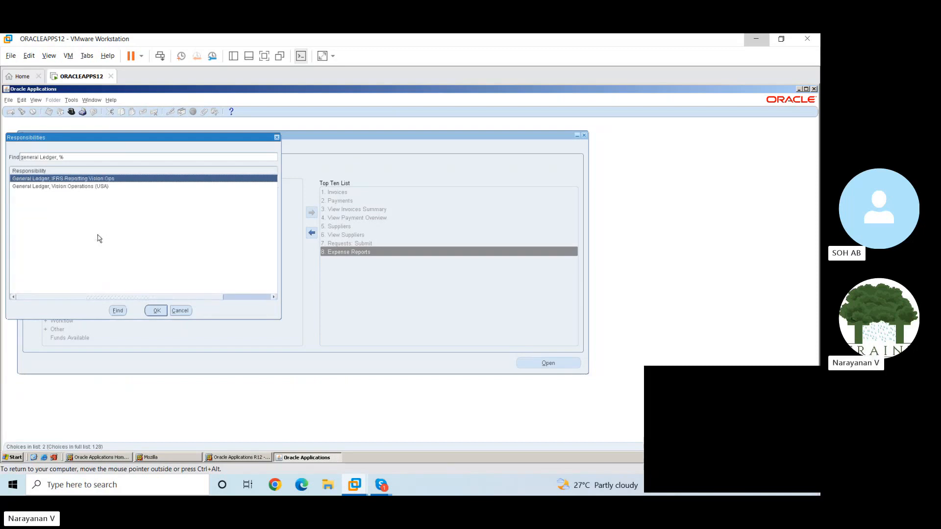
click(90, 190)
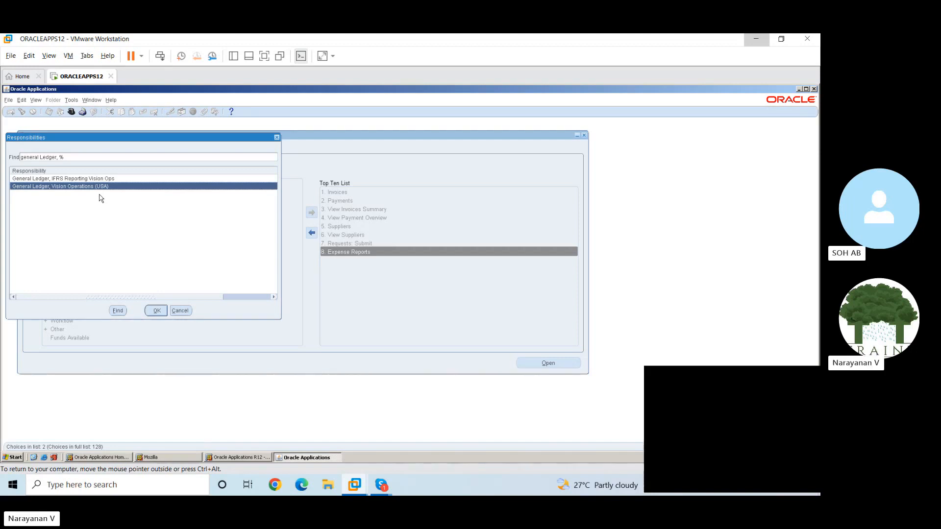
click(180, 311)
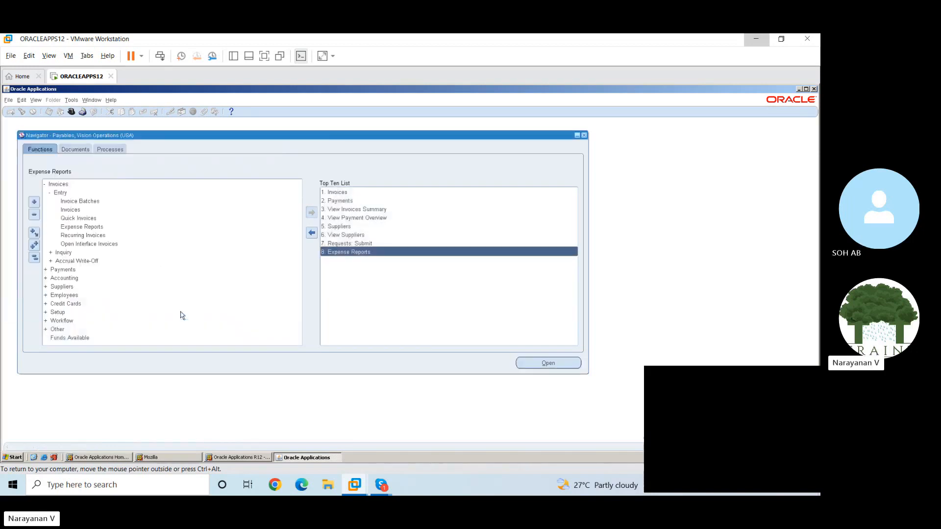